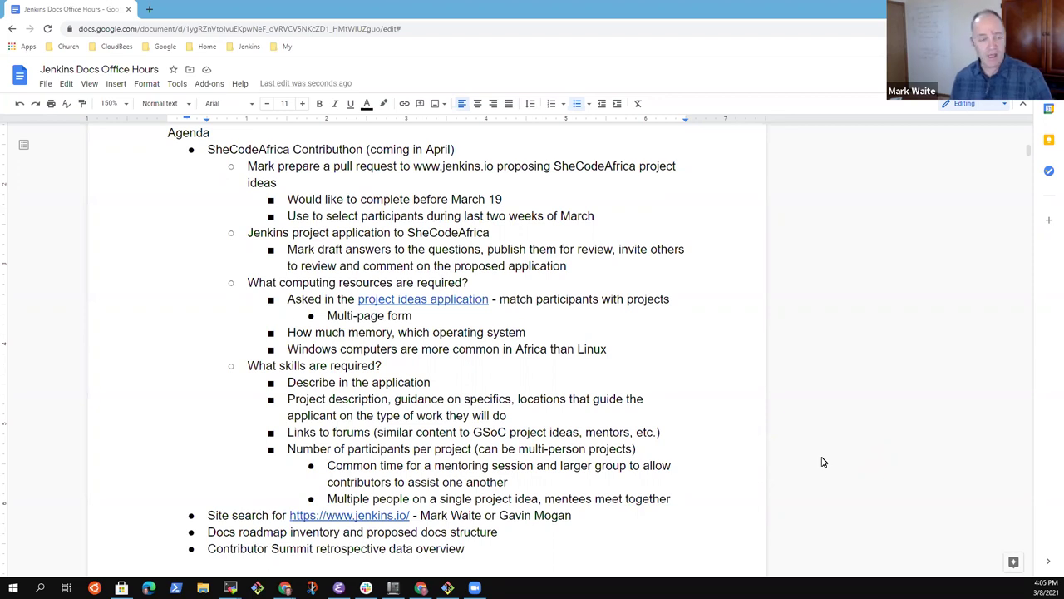
Step: Highlight the SheCodeAfrica Contributhon item at the start of the agenda
triple_click(345, 155)
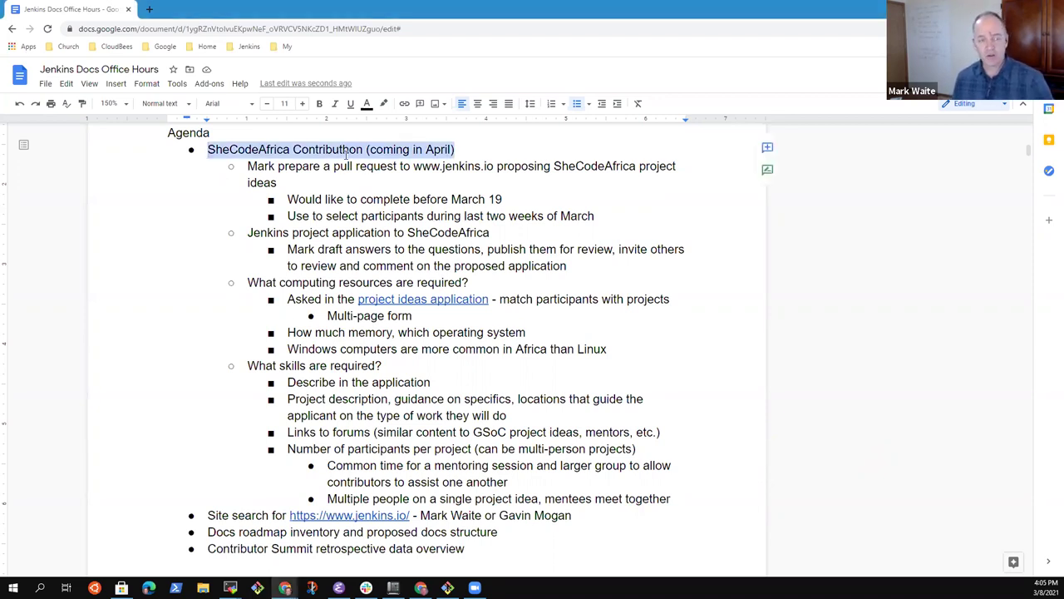
key("Down")
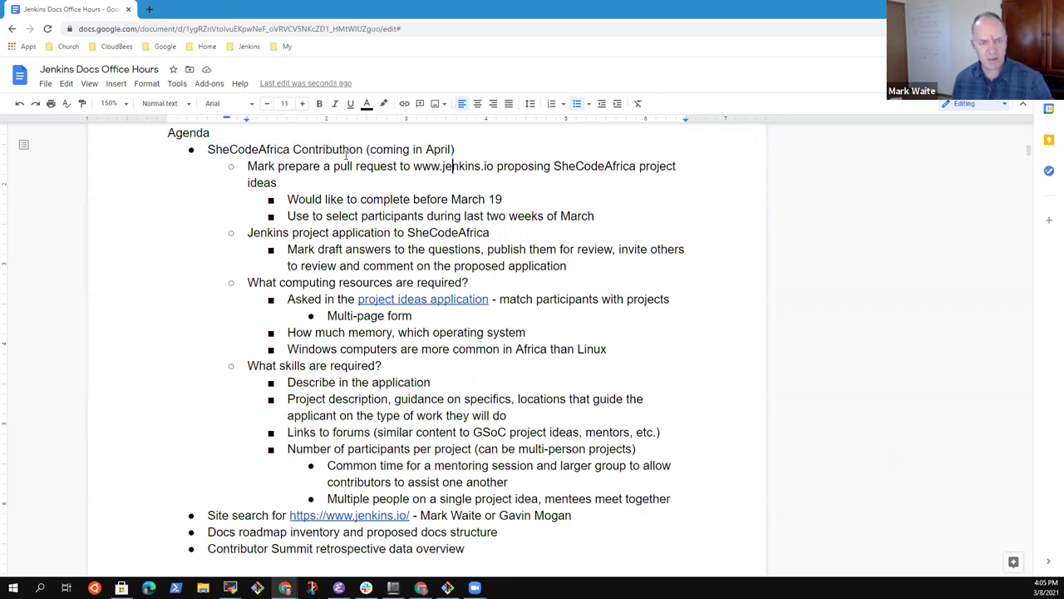
key("Up")
key("Home")
key("shift+End")
Step: Go over the remaining top-level agenda items, highlighting site search, docs roadmap inventory and Contributor Summit retrospective in turn
key("Down")
key("Down")
key("Down")
key("Down")
key("Down")
key("Down")
key("Down")
key("Down")
key("Down")
key("Down")
key("Down")
key("Down")
key("Down")
key("Down")
key("Down")
key("Down")
key("Down")
key("Down")
key("Down")
key("Down")
key("Down")
key("shift+End")
key("Down")
key("Home")
key("shift+End")
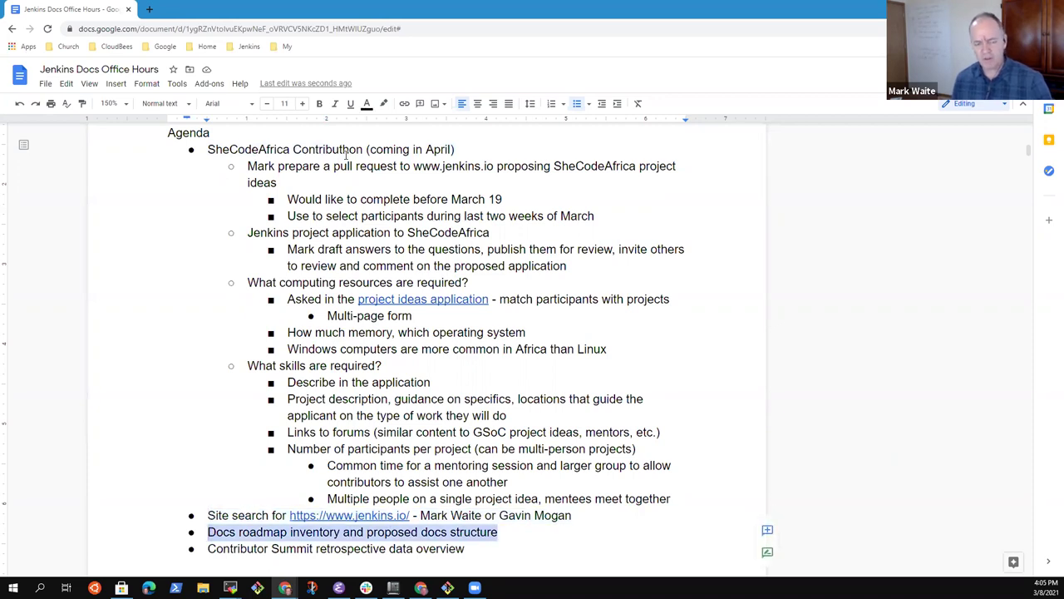
key("Down")
key("shift+End")
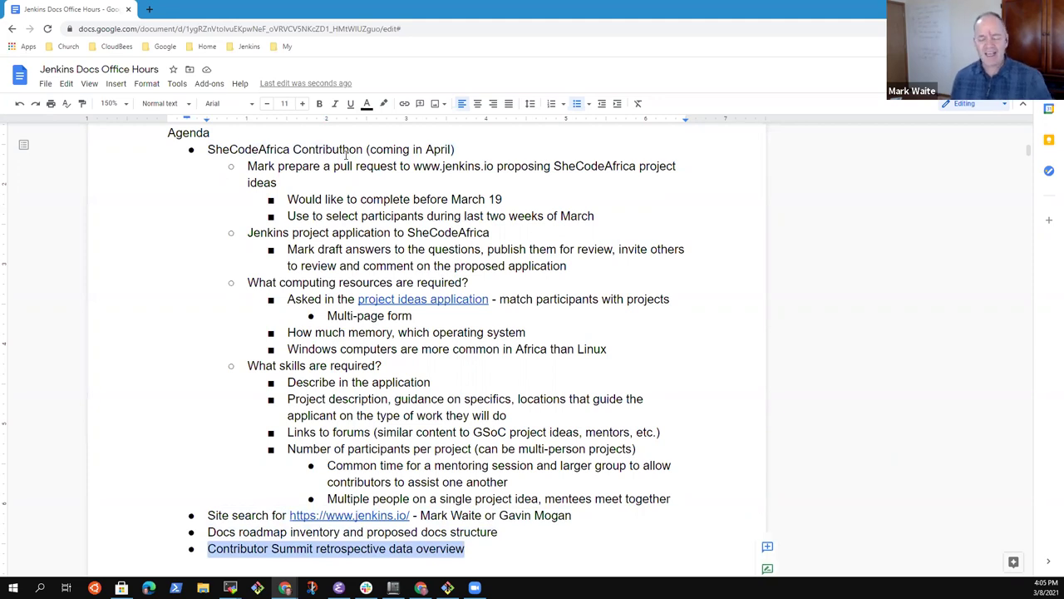
key("Left")
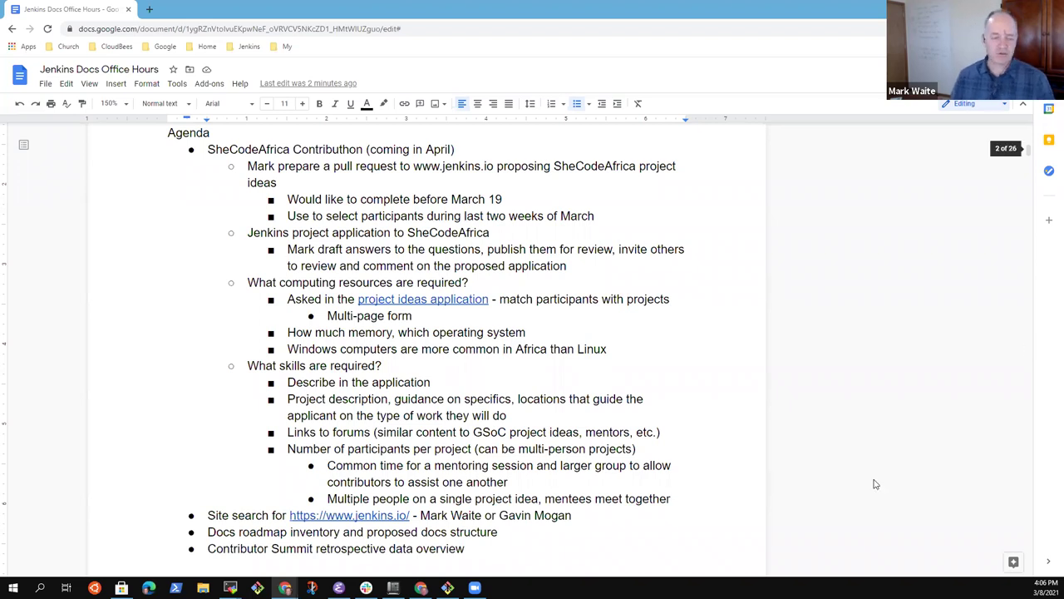
Step: Link the words "Contributor Summit retrospective data" in the last agenda item to the copied address ending in "/edit#responses"
left_click(470, 549)
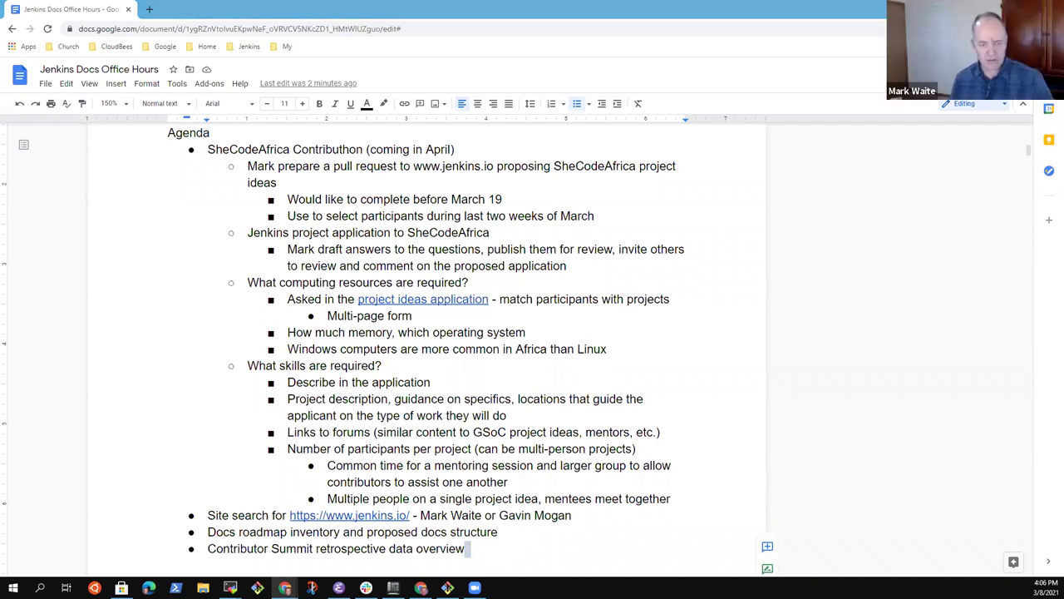
left_click(468, 549)
key("ctrl+shift+Right")
key("ctrl+shift+Right")
key("ctrl+shift+Right")
key("ctrl+shift+Right")
key("shift+Left")
scroll(485, 548, "down", 3)
key("ctrl+k")
key("ctrl+v")
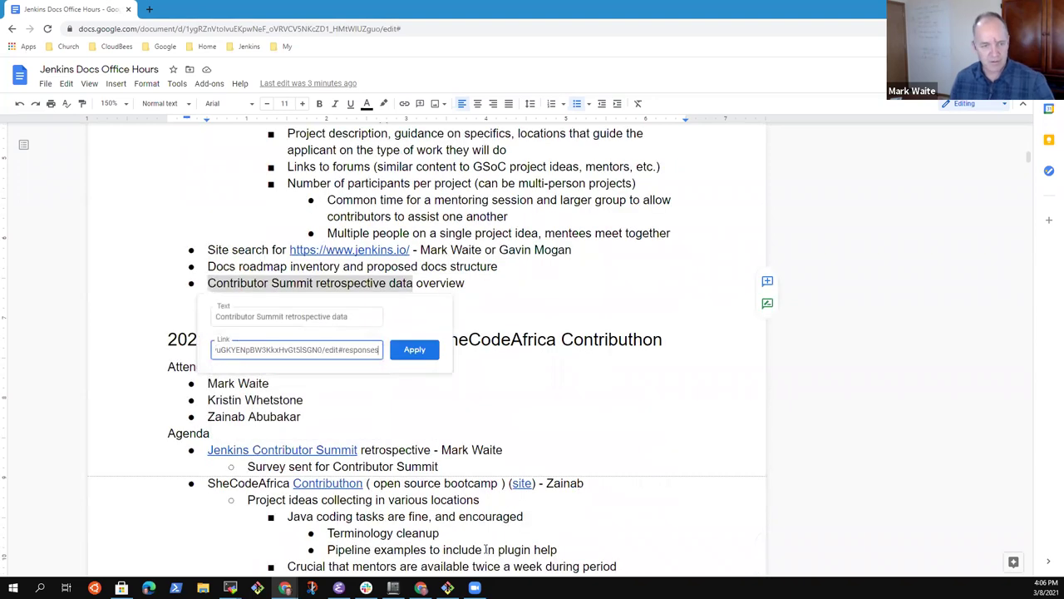
key("Return")
Step: Return to the current meeting's agenda and go over the SheCodeAfrica Contributhon heading and its pull request item
key("ctrl+Home")
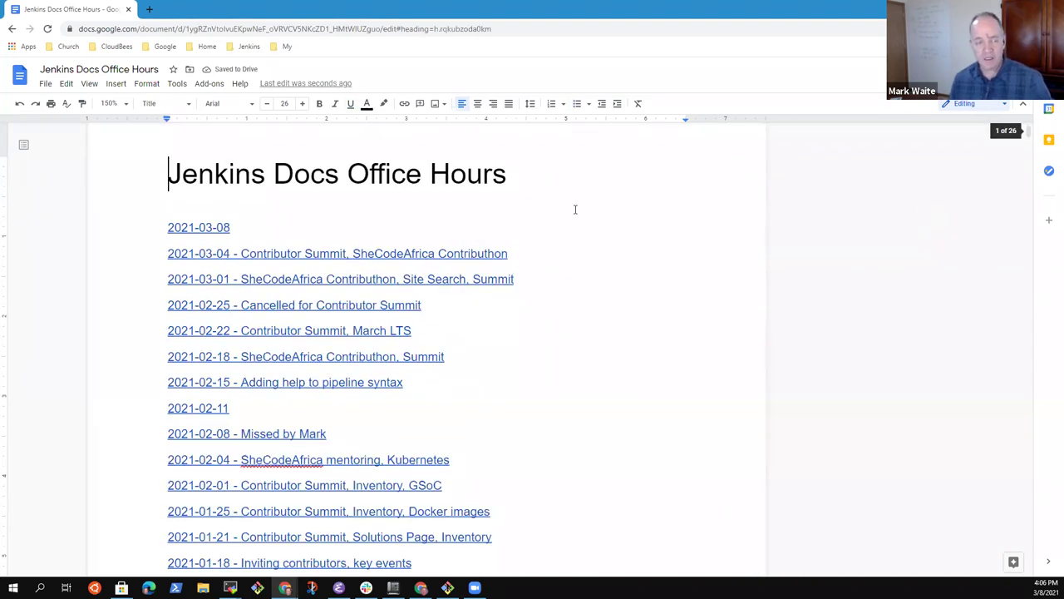
scroll(575, 209, "down", 15)
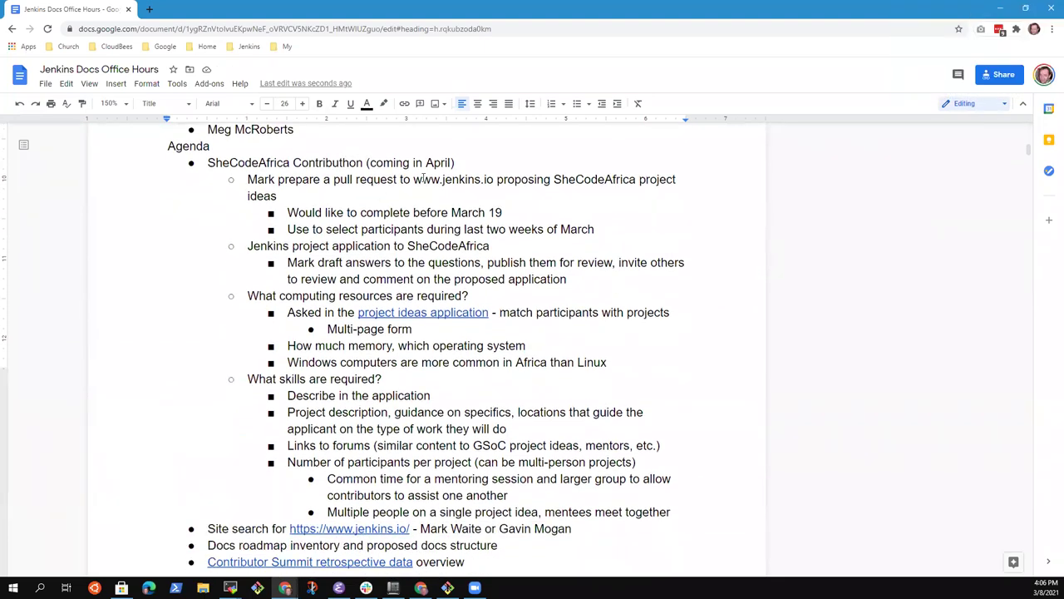
left_click(482, 170)
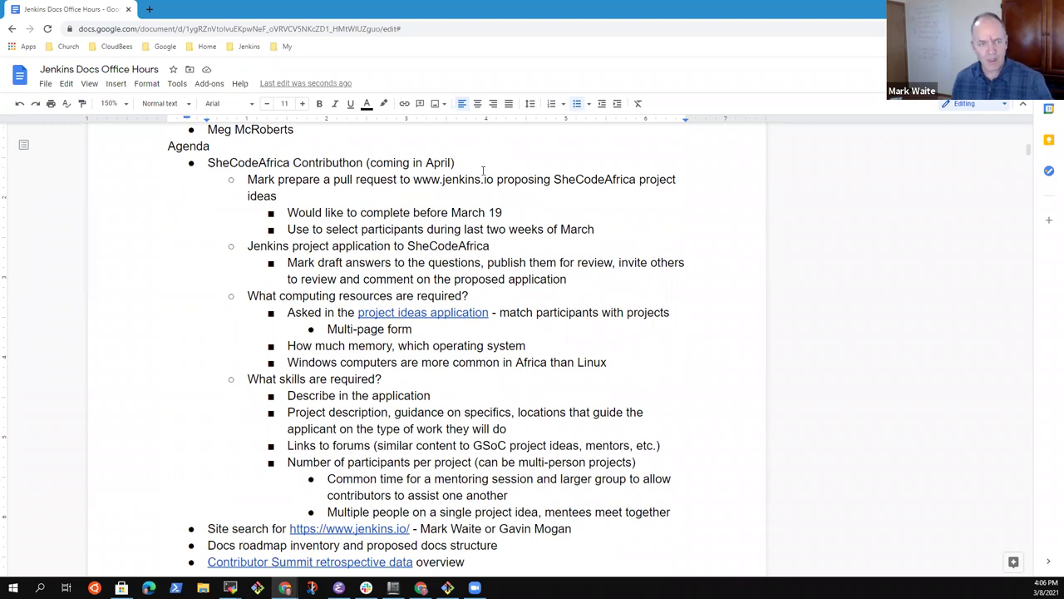
key("shift+End")
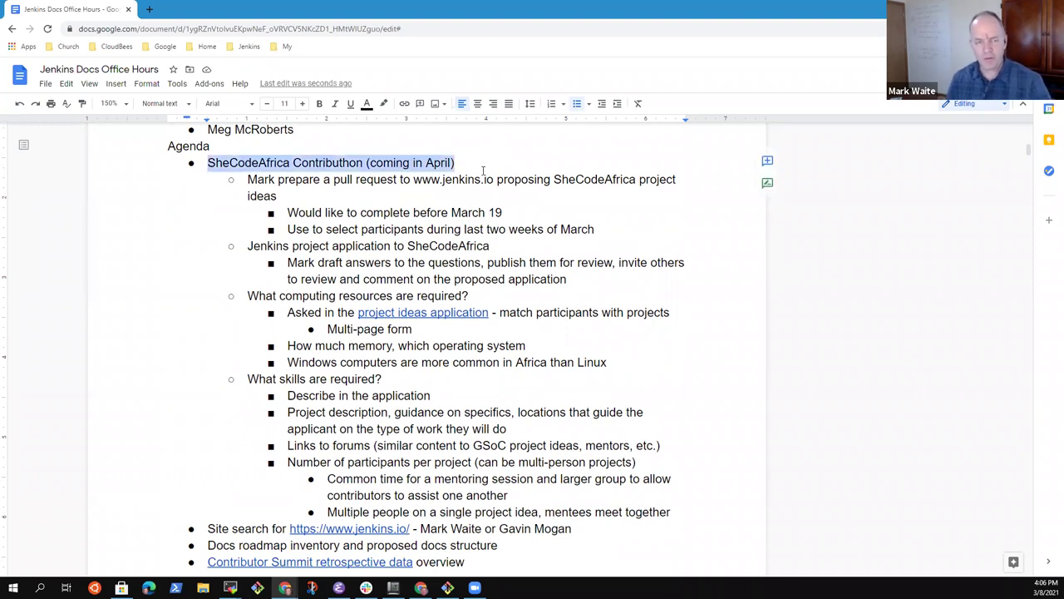
key("Down")
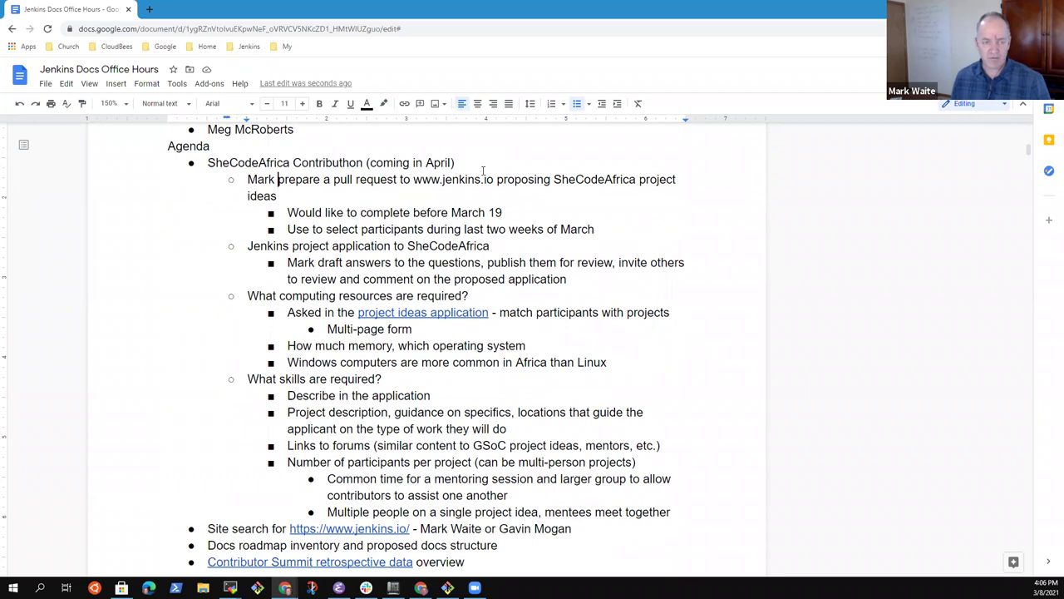
key("ctrl+Right")
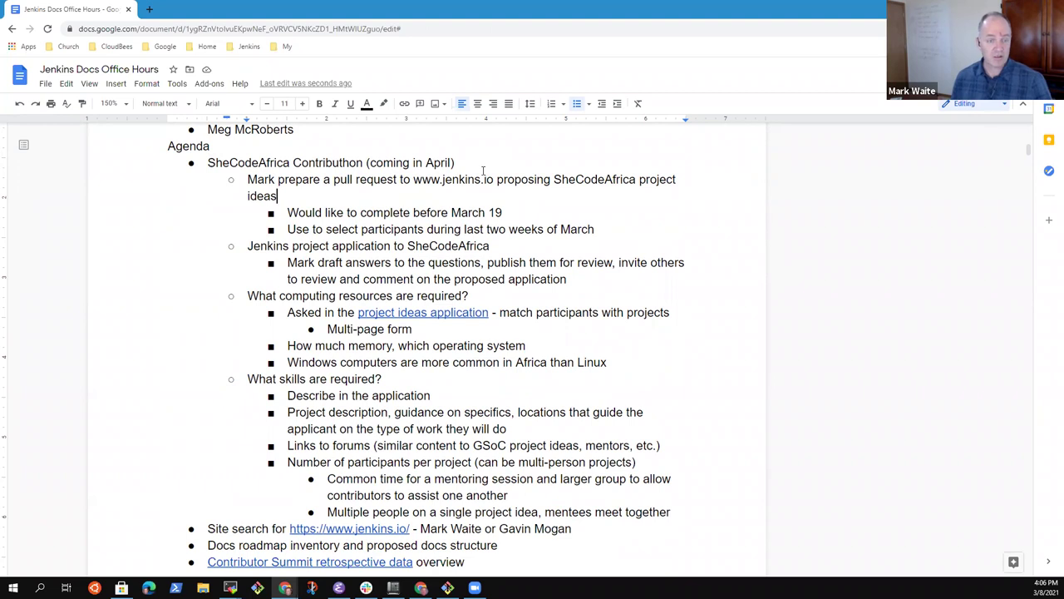
key("Up")
key("End")
key("ctrl+Left")
key("ctrl+Left")
key("ctrl+Left")
key("ctrl+Left")
key("Down")
key("Down")
key("Down")
key("Down")
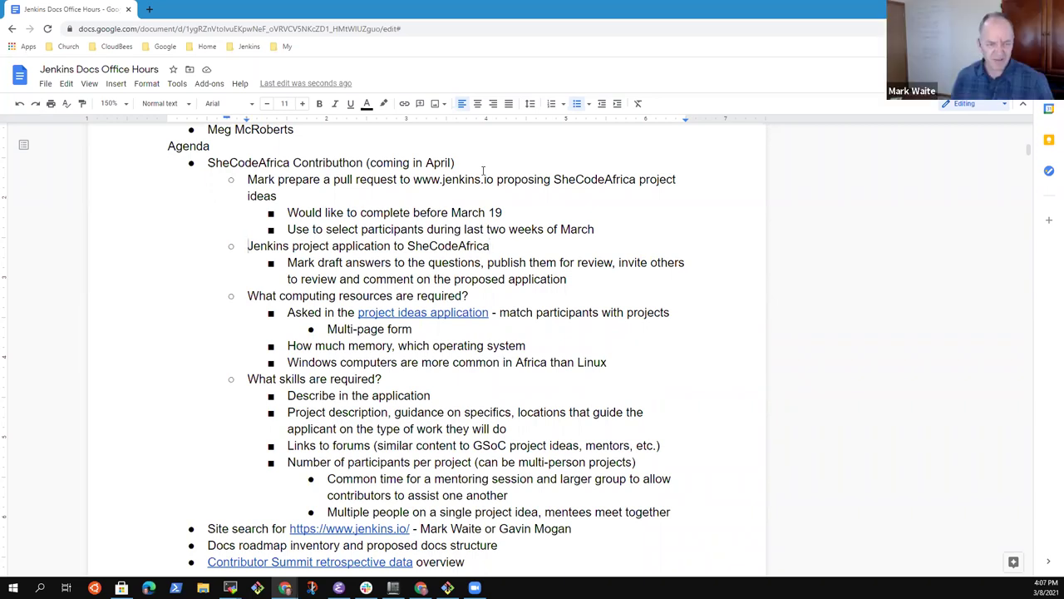
Step: Go over the Jenkins project application, computing resources and skills items under SheCodeAfrica Contributhon, highlighting them in turn
key("shift+End")
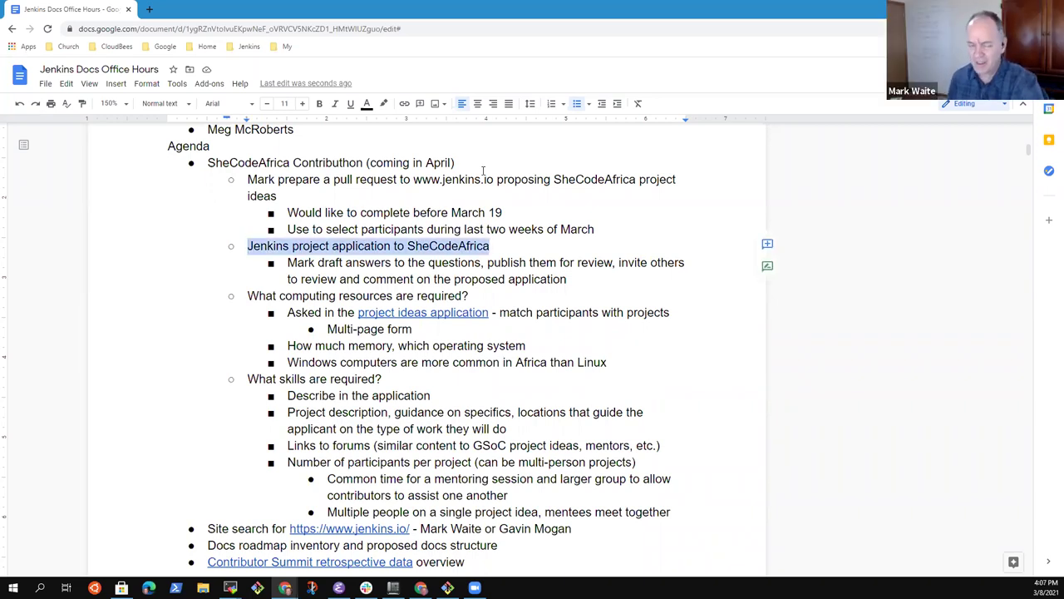
key("Down")
key("Down")
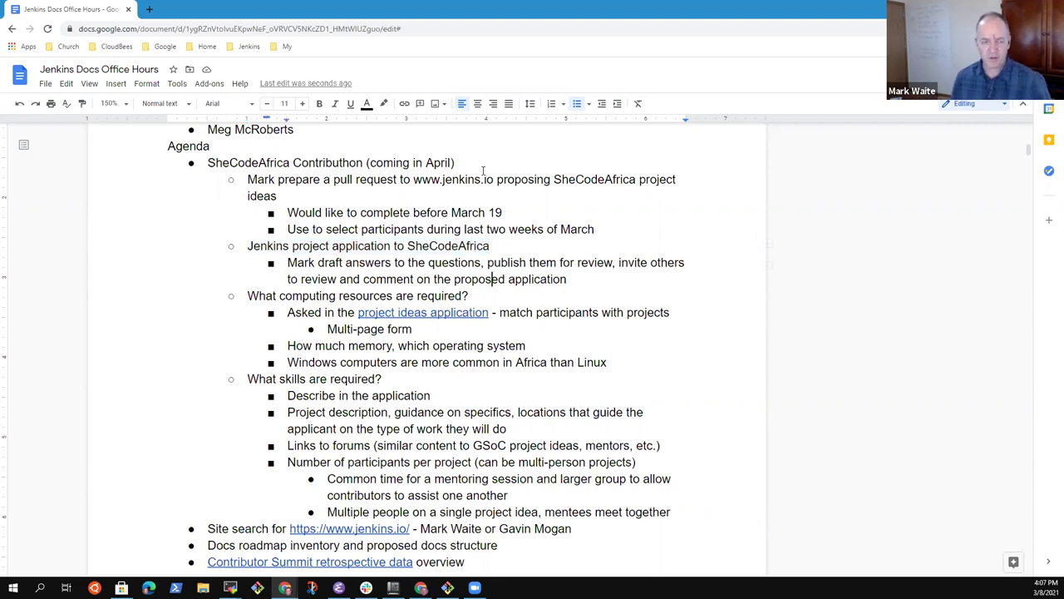
key("Down")
key("shift+Home")
key("Down")
key("Down")
key("Down")
key("Down")
key("Down")
key("Home")
key("shift+End")
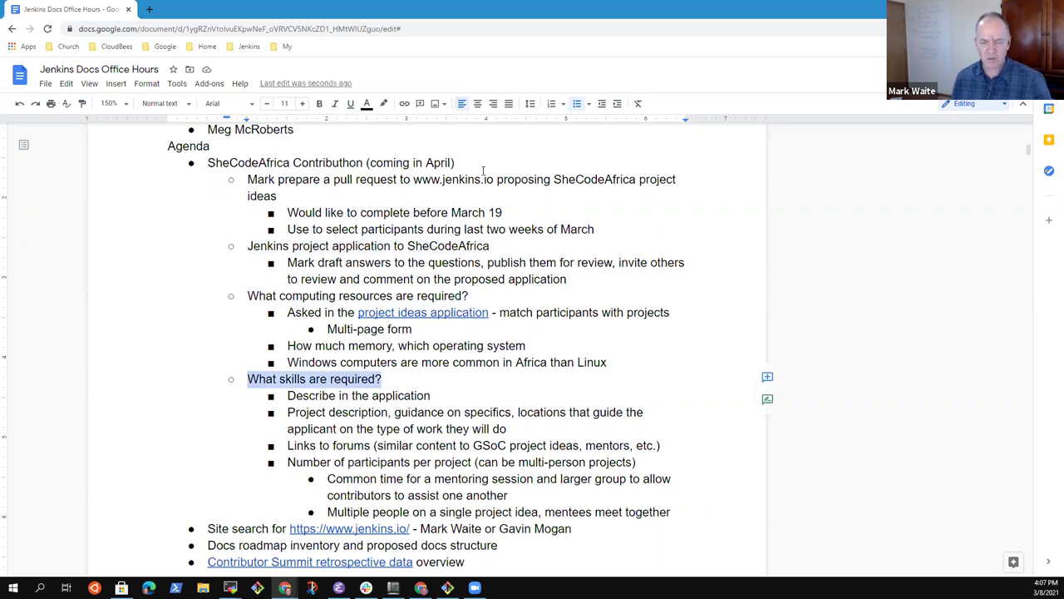
Step: Add a second-level bullet starting "Separate document" after the "Multiple people on a single project idea" note
key("Down")
key("Down")
key("Down")
key("Down")
key("Down")
key("Down")
key("Down")
key("Down")
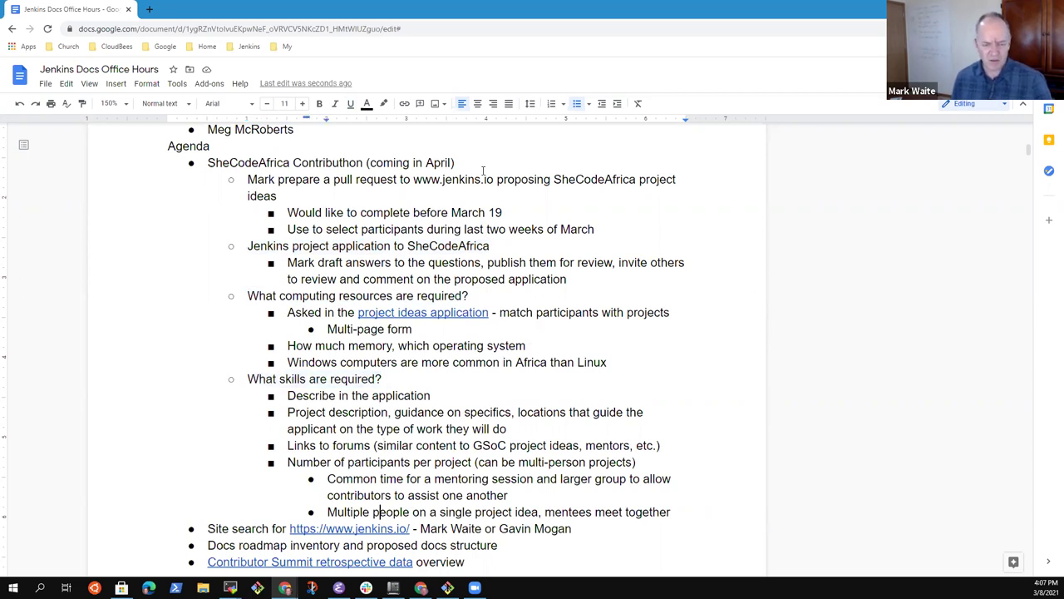
key("Return")
key("shift+Tab")
key("shift+Tab")
type("Separate document")
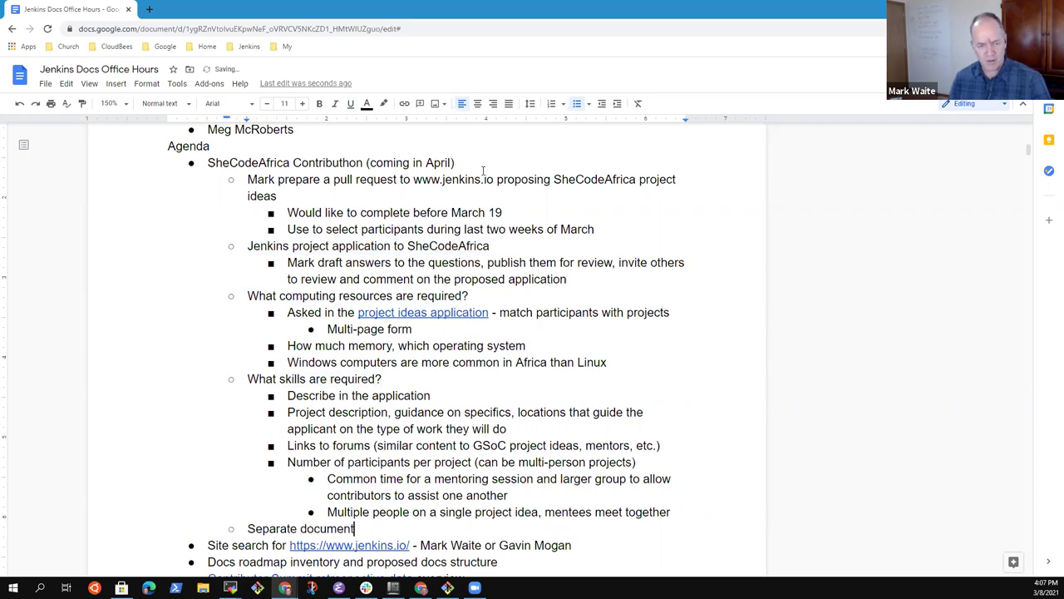
Step: Complete the new bullet so it reads "Separate document with project ideas and mentor"
type(" with a list or pfo")
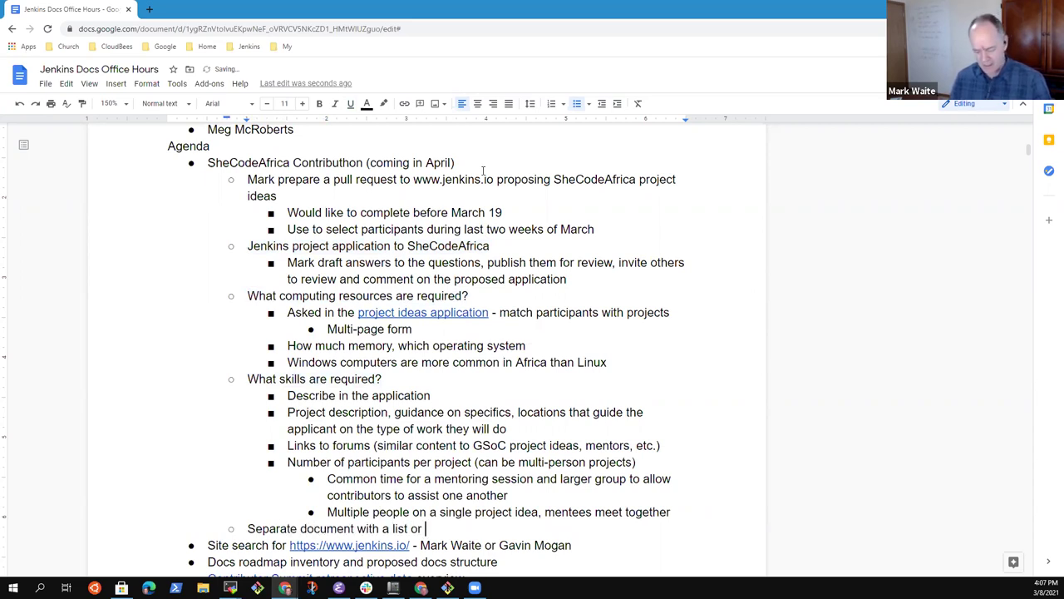
key("BackSpace")
key("BackSpace")
key("BackSpace")
key("BackSpace")
key("BackSpace")
key("BackSpace")
key("BackSpace")
key("BackSpace")
key("BackSpace")
key("BackSpace")
key("BackSpace")
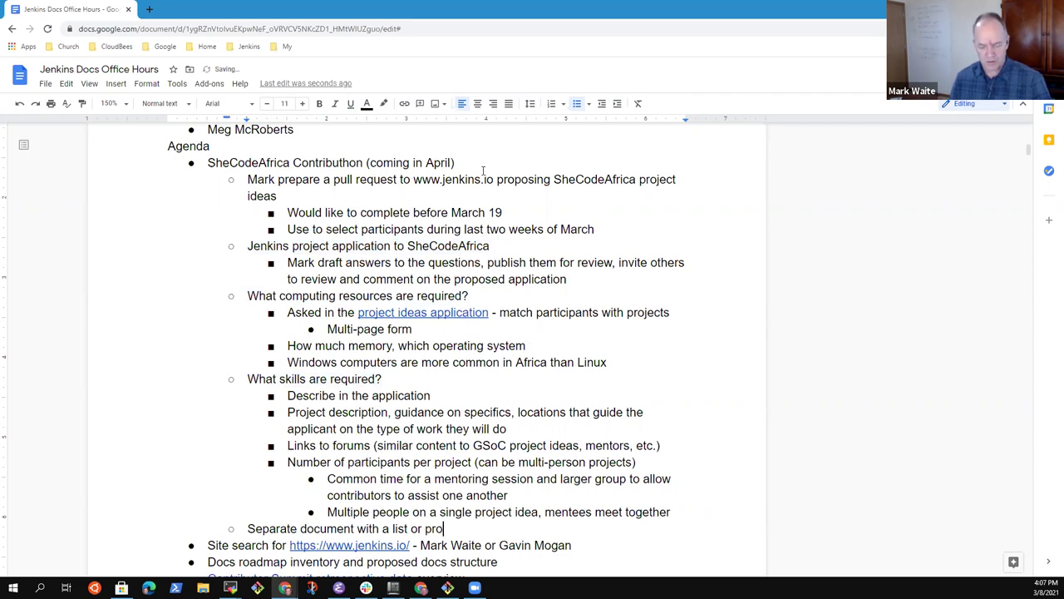
key("BackSpace")
key("BackSpace")
type("project ideas")
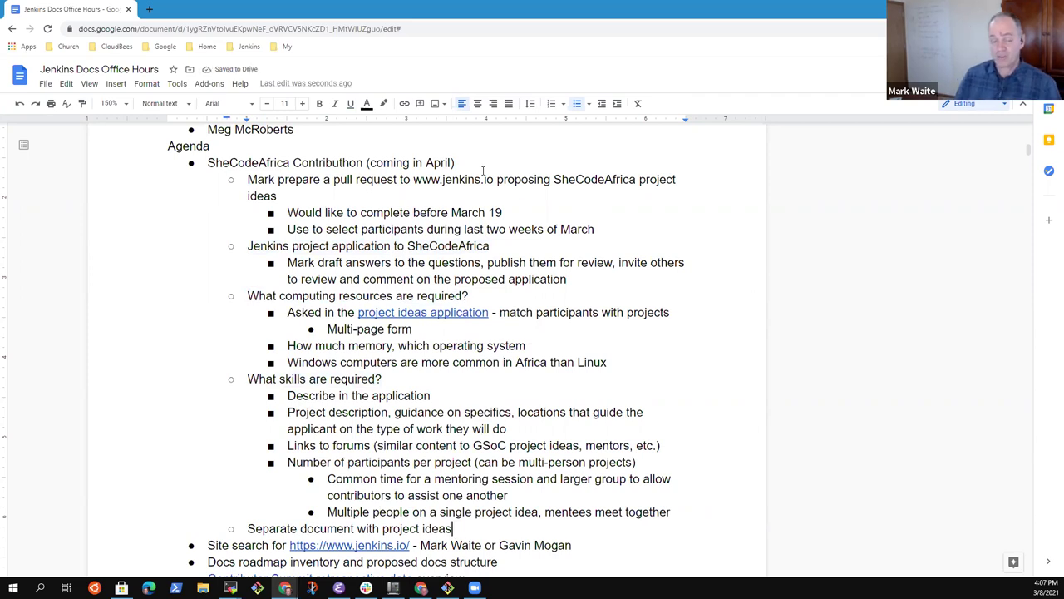
type(" and men")
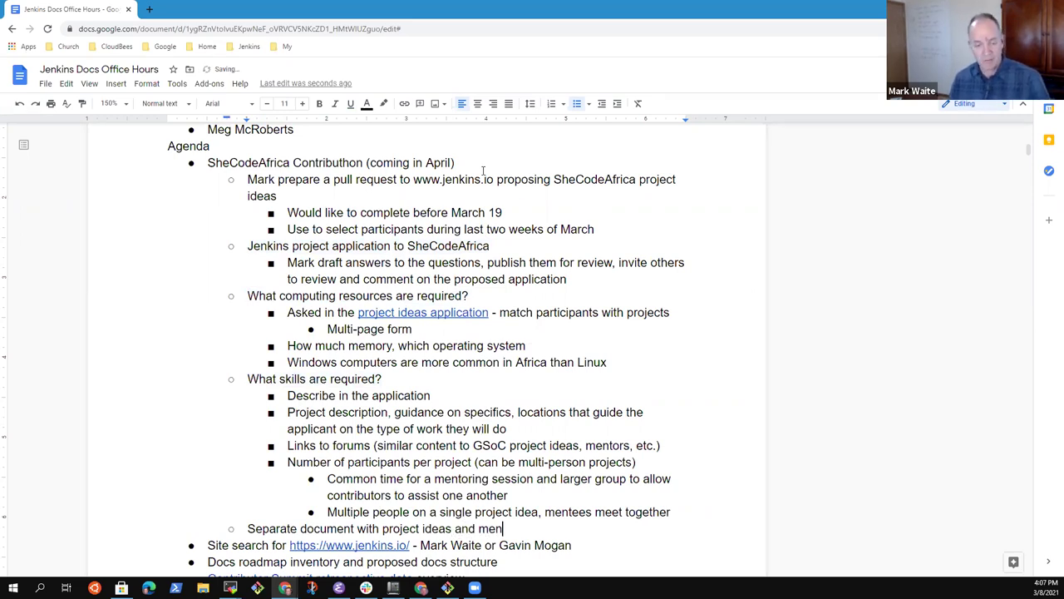
type("tor")
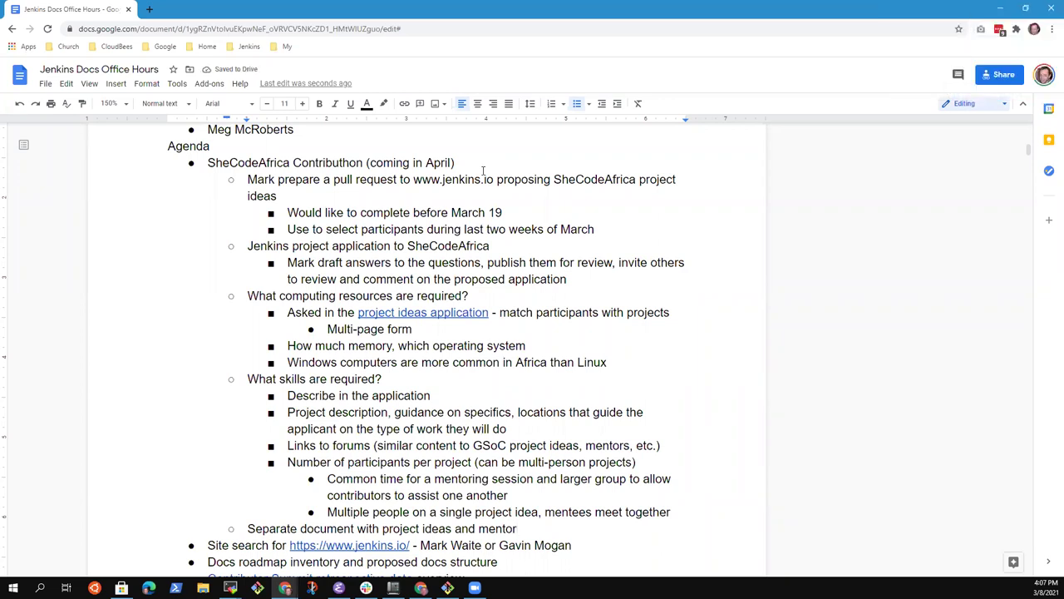
Step: Review the rest of the agenda and highlight the bullet about the separate project ideas document
scroll(467, 224, "down", 1)
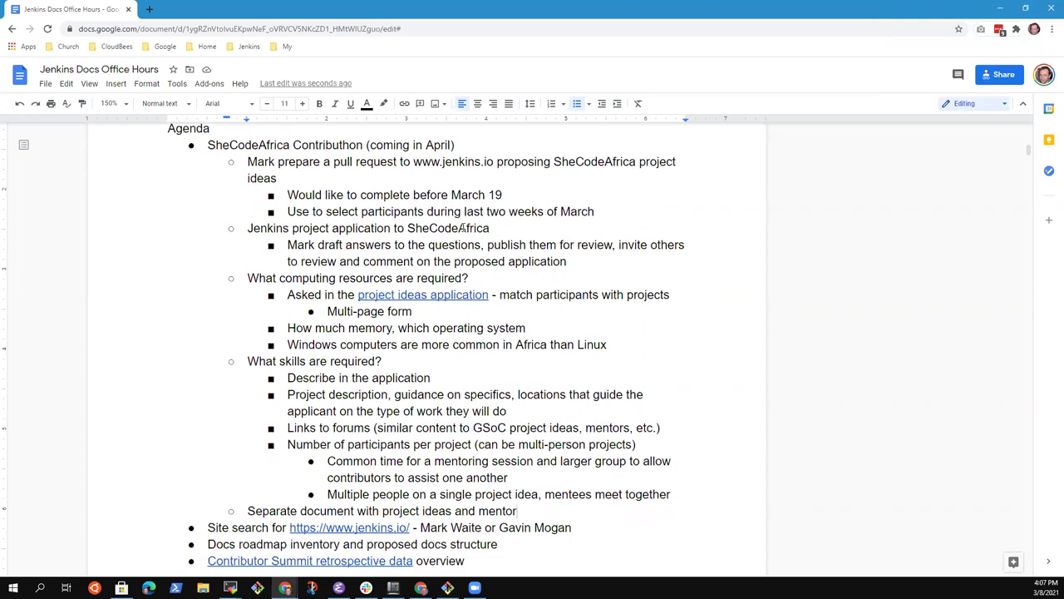
scroll(467, 224, "down", 3)
scroll(478, 221, "up", 1)
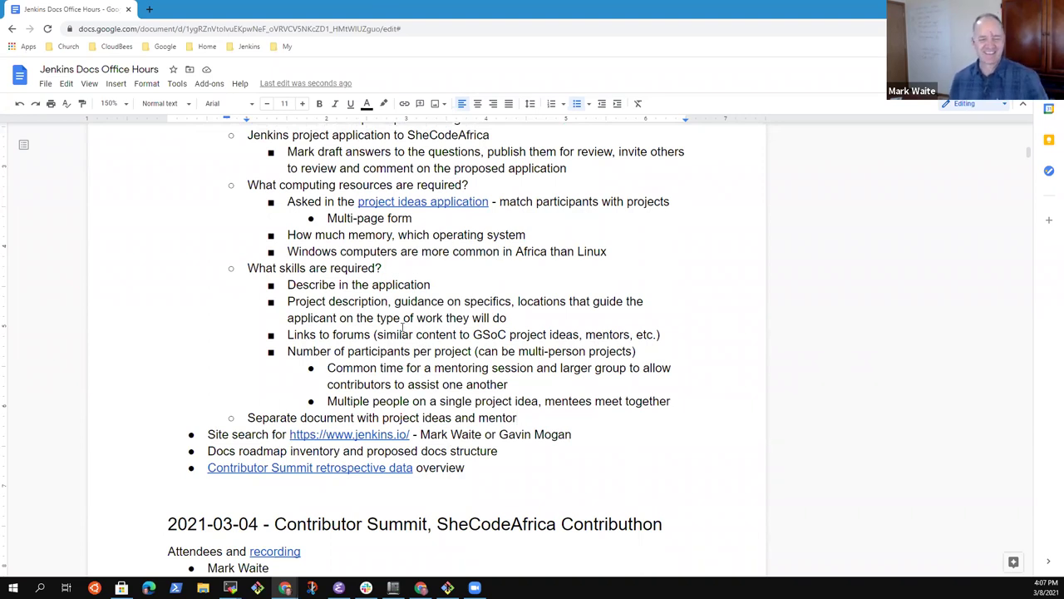
key("Home")
key("End")
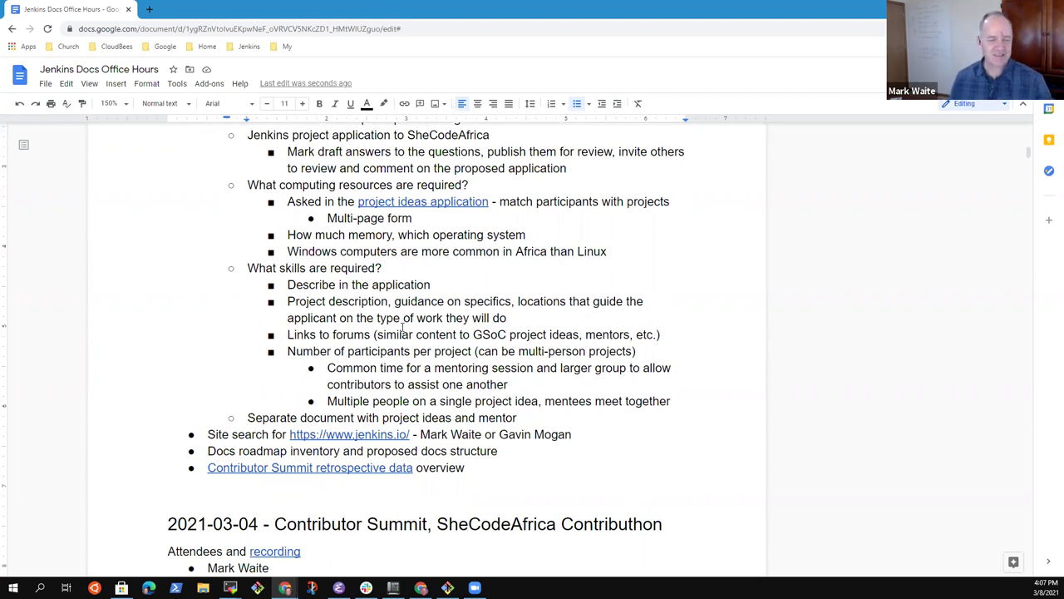
left_click(531, 419)
key("Home")
key("End")
key("shift+Home")
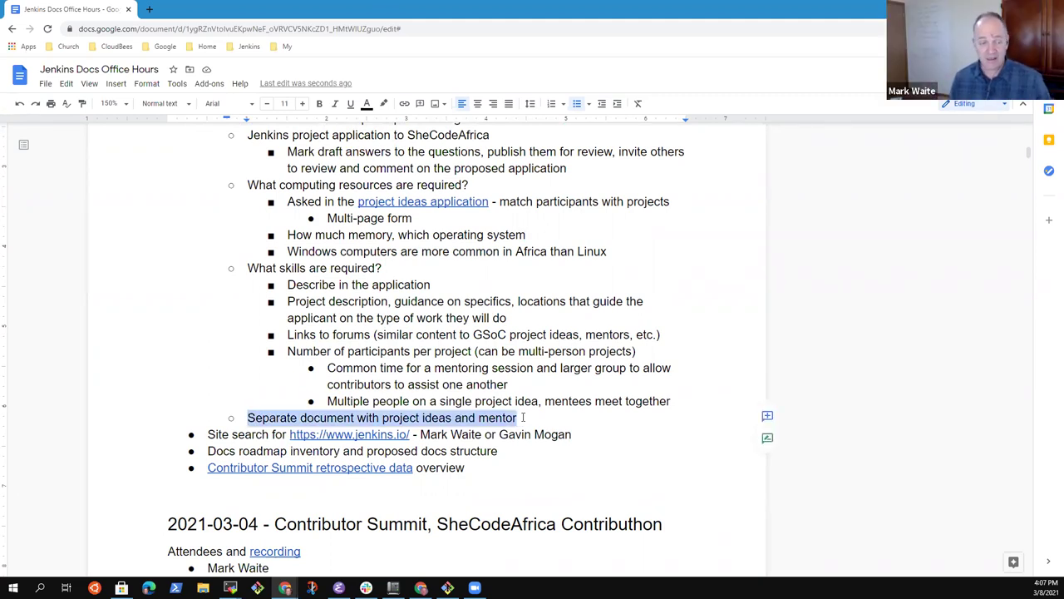
left_click(587, 437)
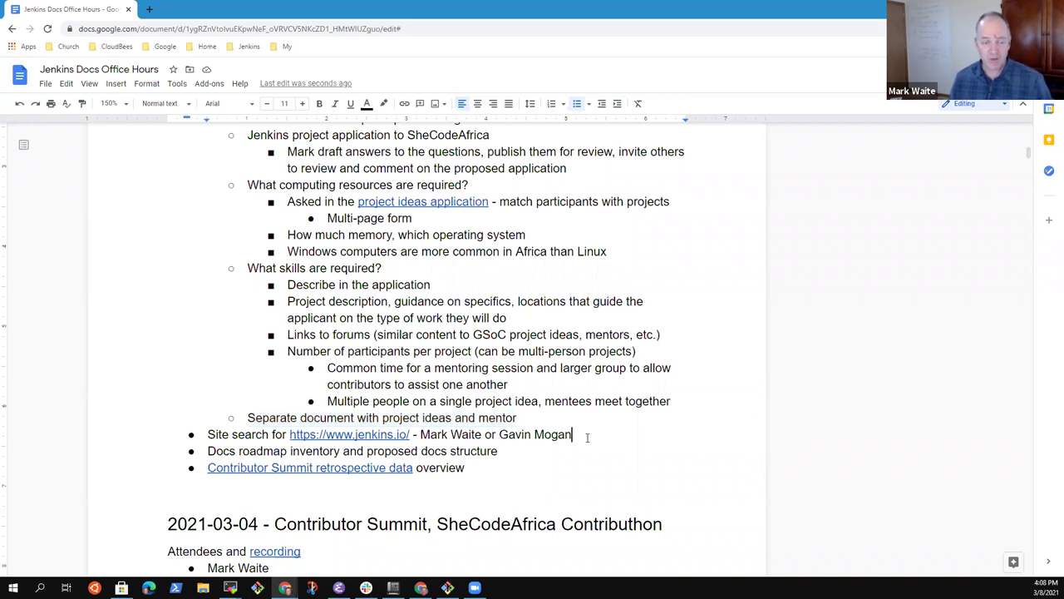
key("Home")
key("shift+End")
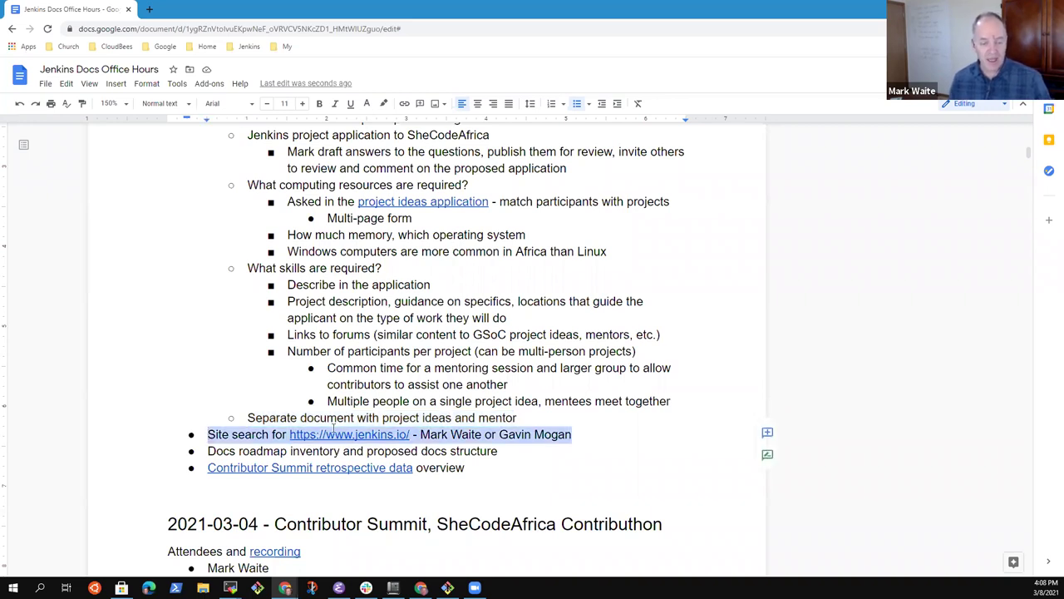
left_click(349, 436)
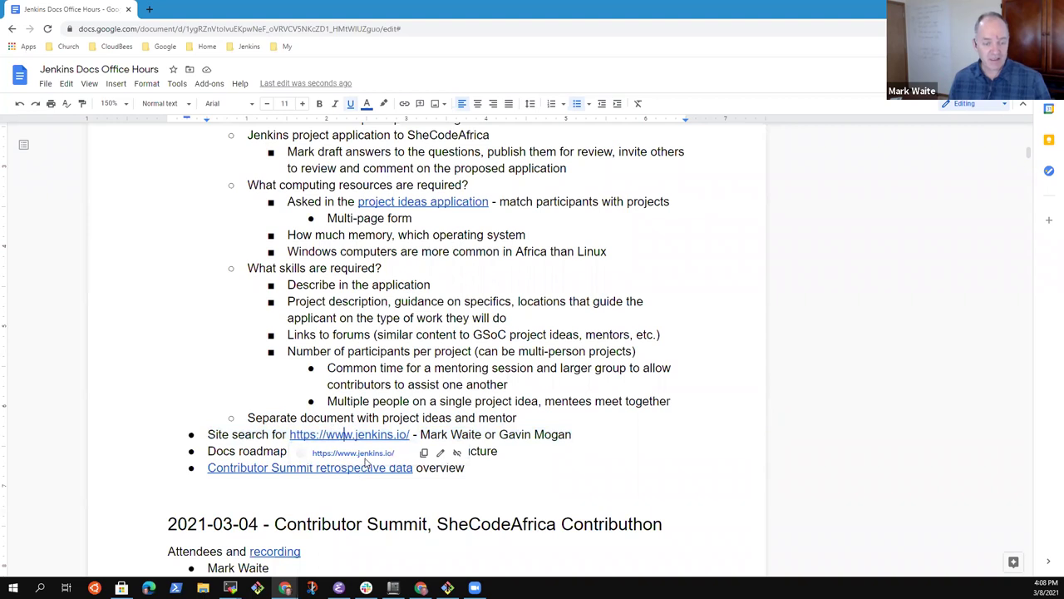
left_click(353, 453)
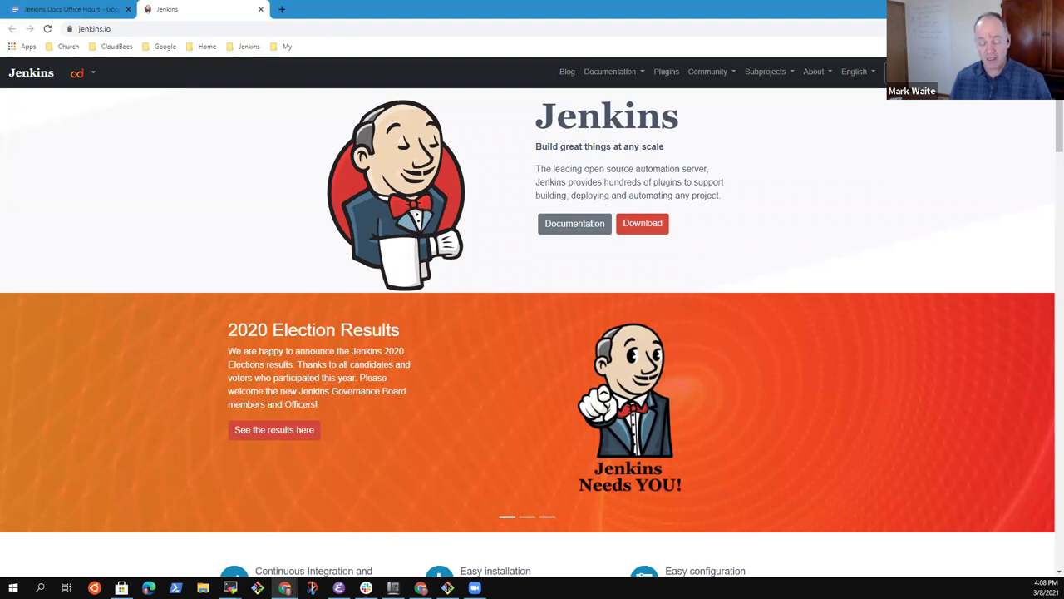
Step: Try the Jenkins site search with "credentials" and "pipeline", and dismiss the suggestions
type("credentials")
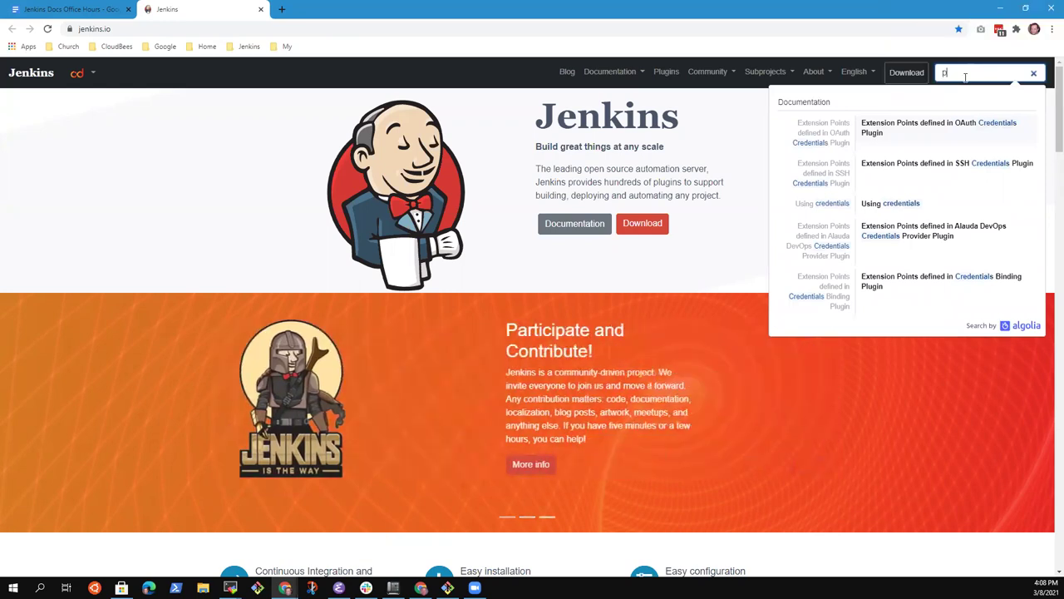
type("pipeline")
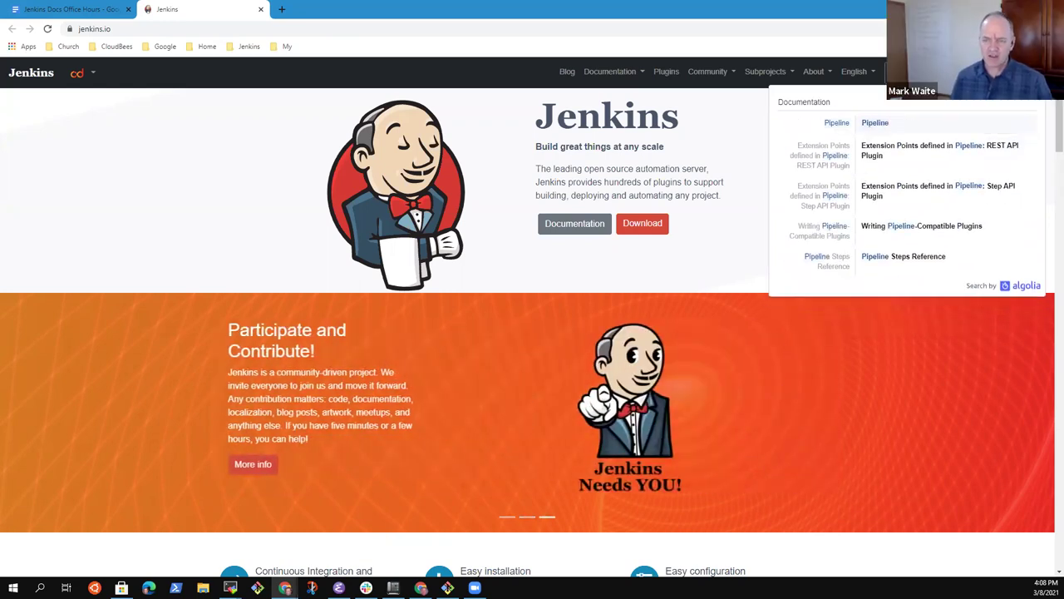
key("Escape")
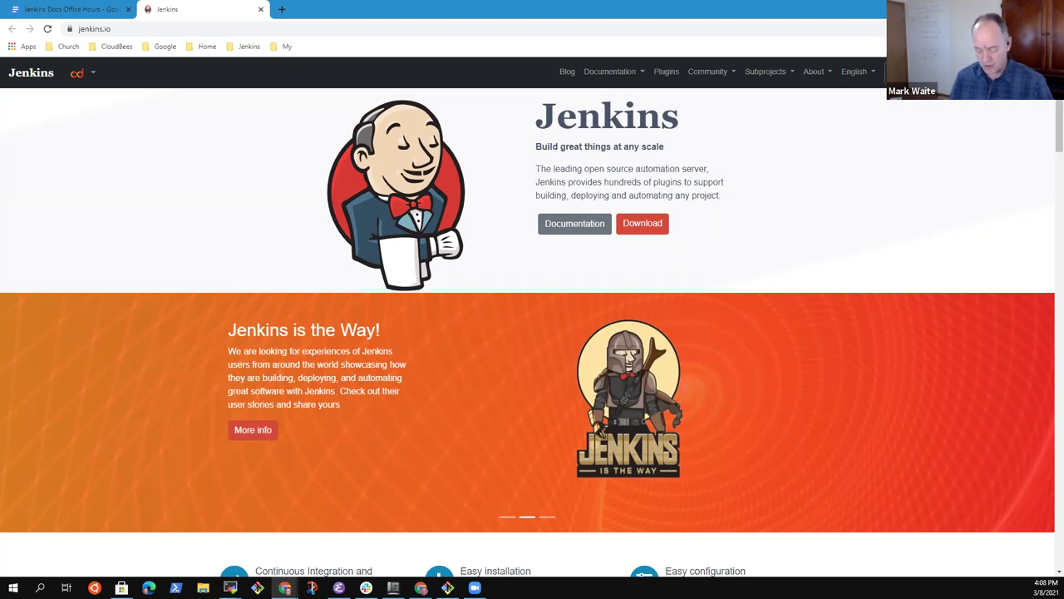
Step: Search the Jenkins site for "tutorial" and open the Extend Jenkins tutorial result and the Tutorials overview page
type("tutorial")
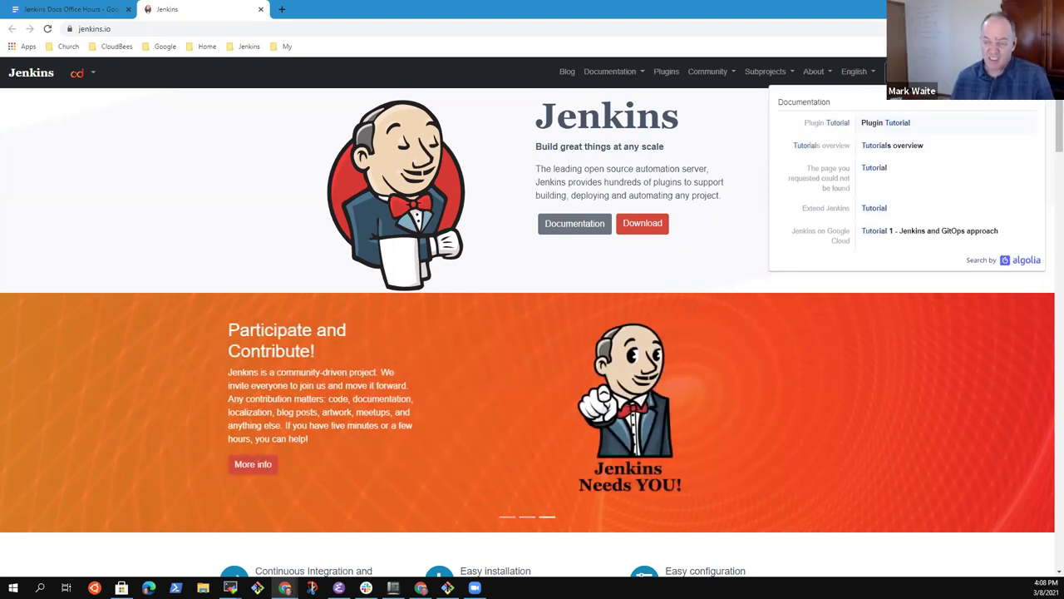
left_click(863, 212)
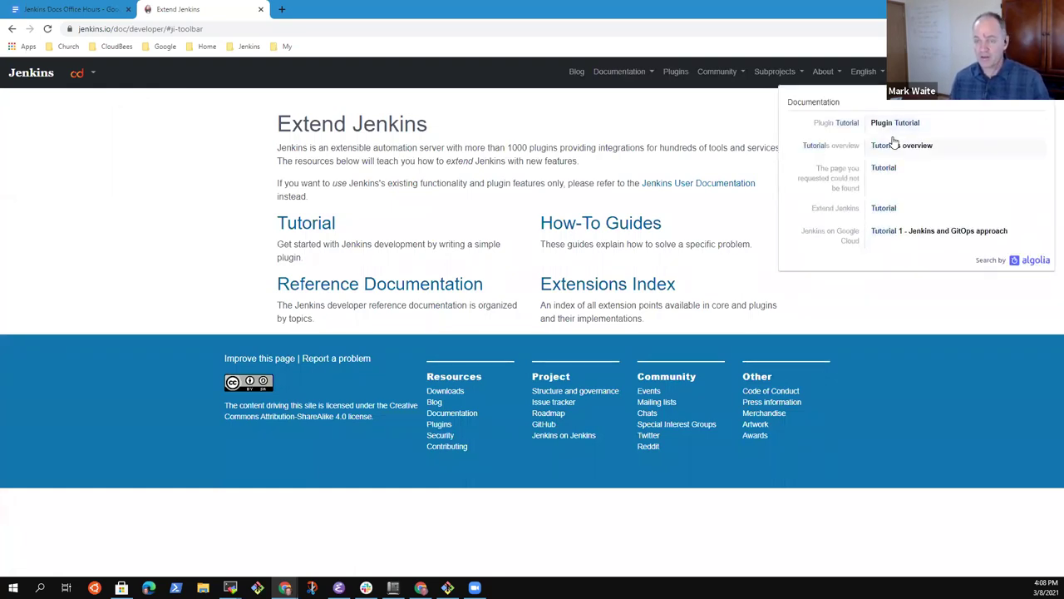
left_click(891, 144)
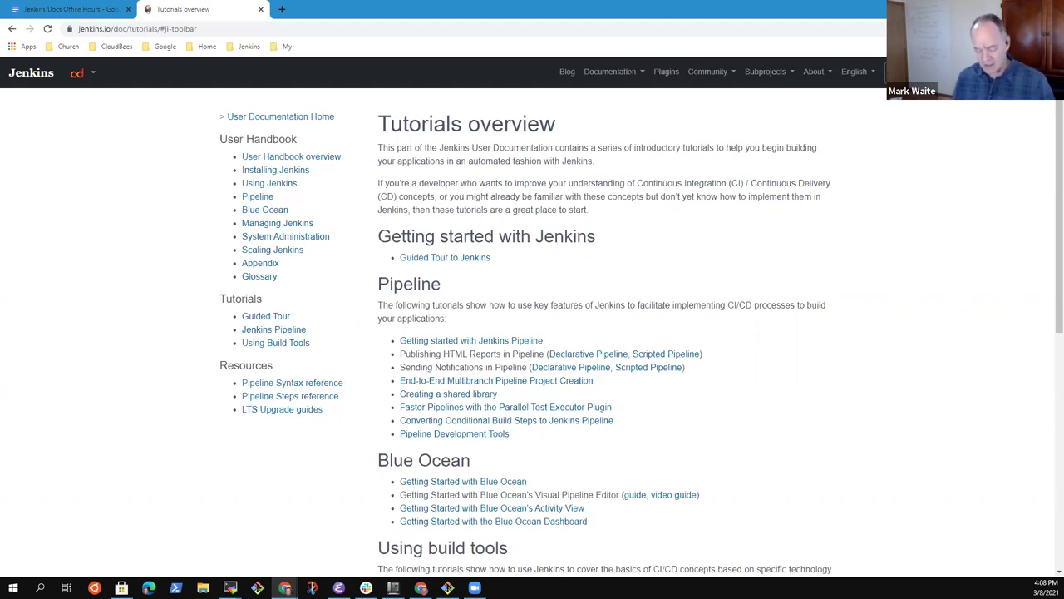
Step: Search the site for "git" and "github", opening the GitHub Forked Repositories and GitHub Branch Source Plugin extension points pages
type("git")
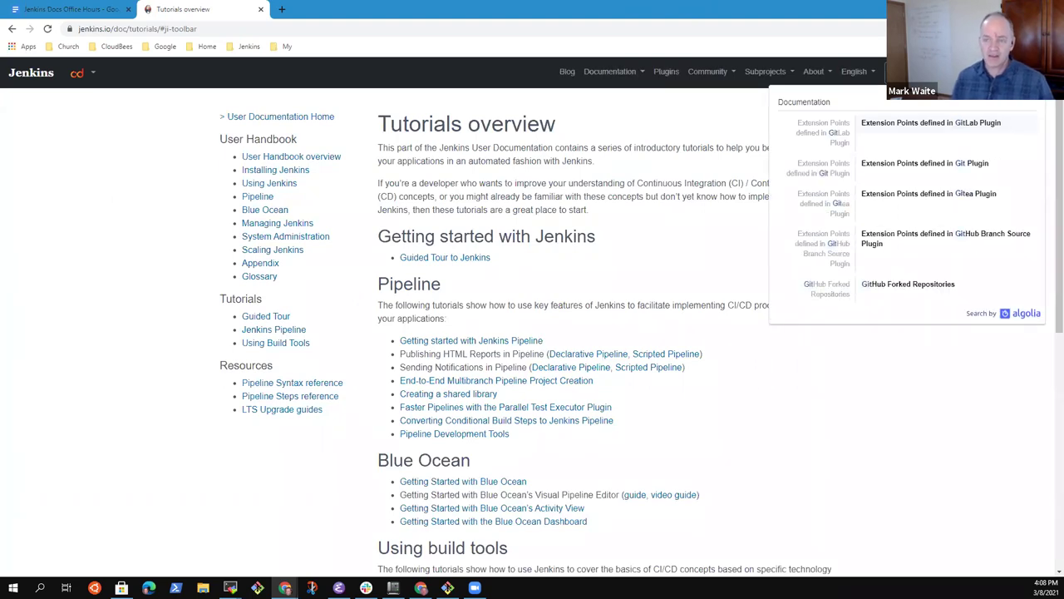
right_click(938, 93)
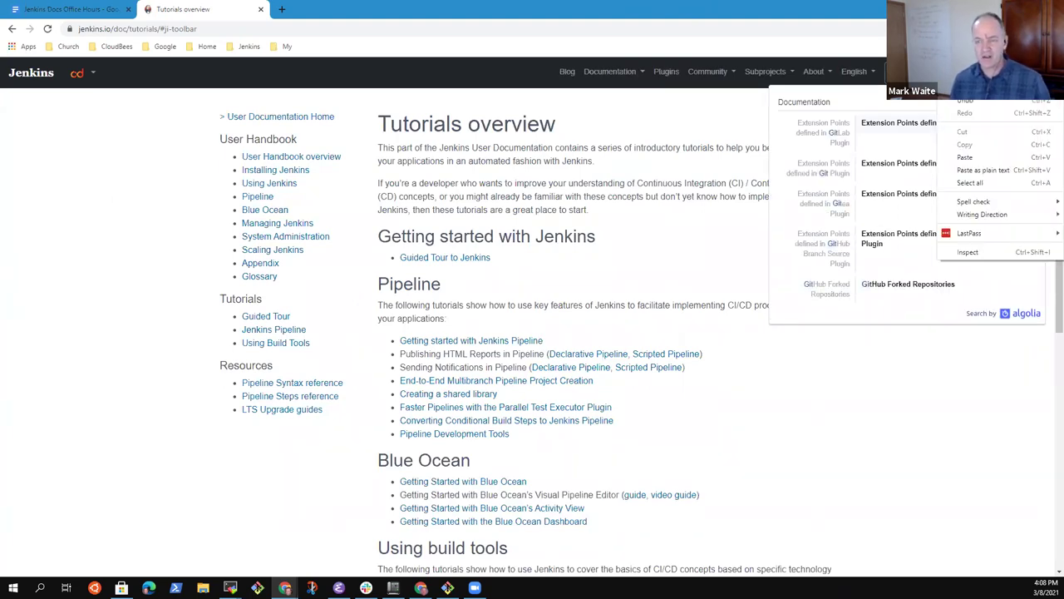
left_click(914, 363)
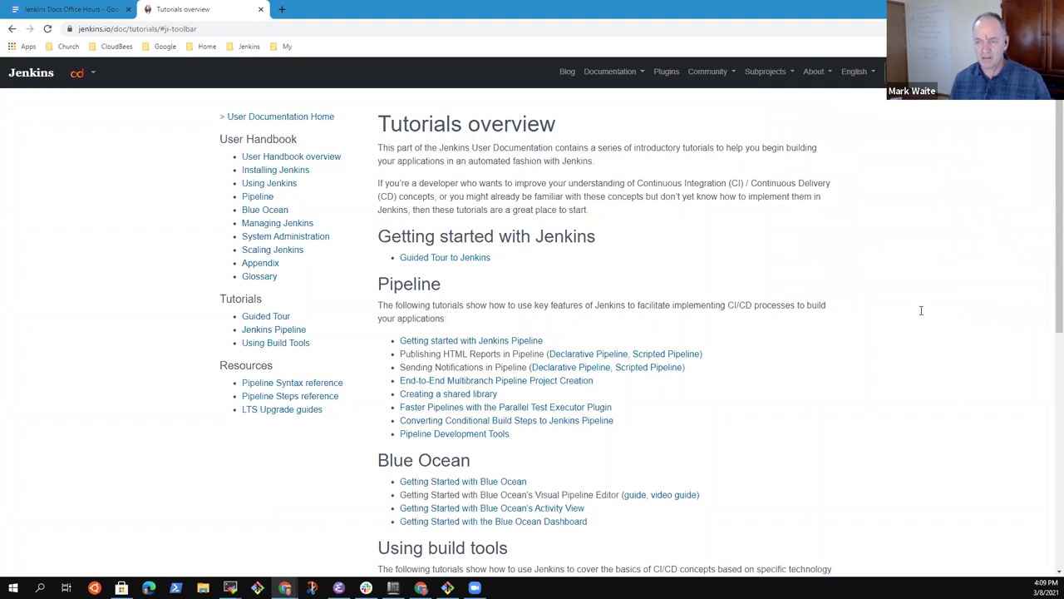
left_click(938, 72)
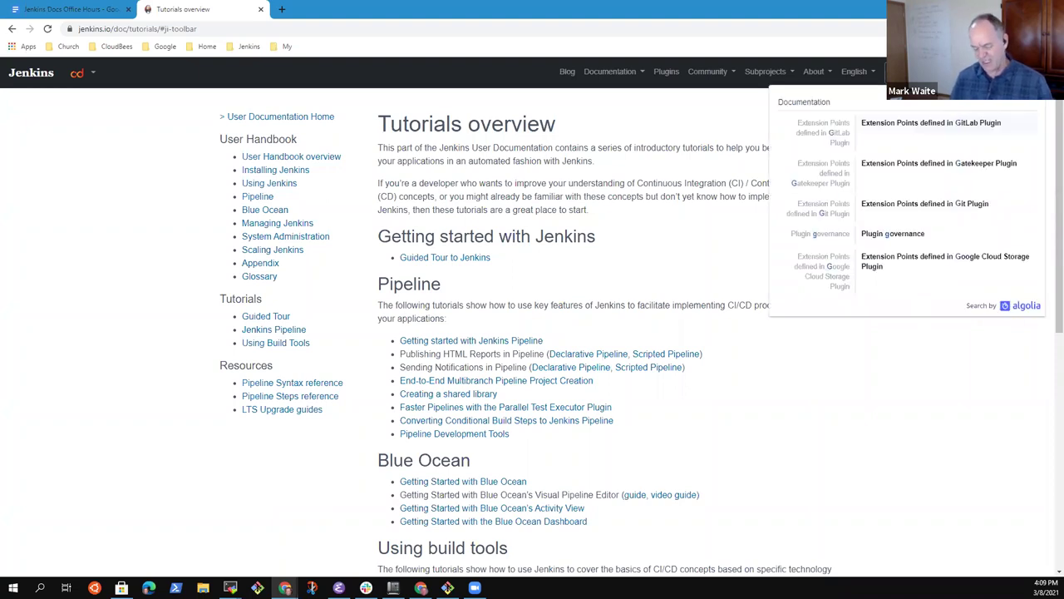
type("hub")
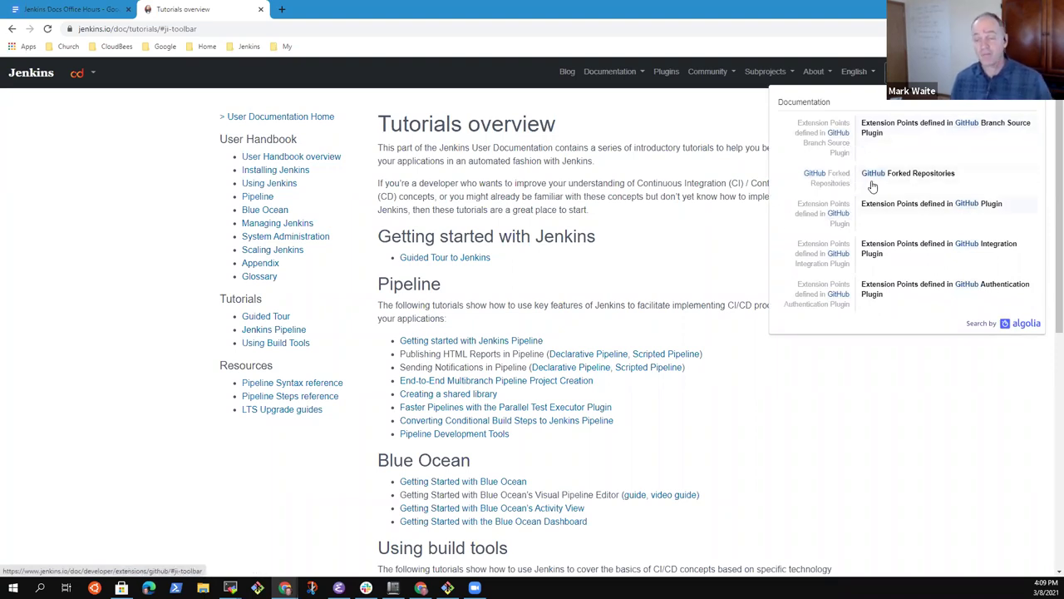
left_click(873, 182)
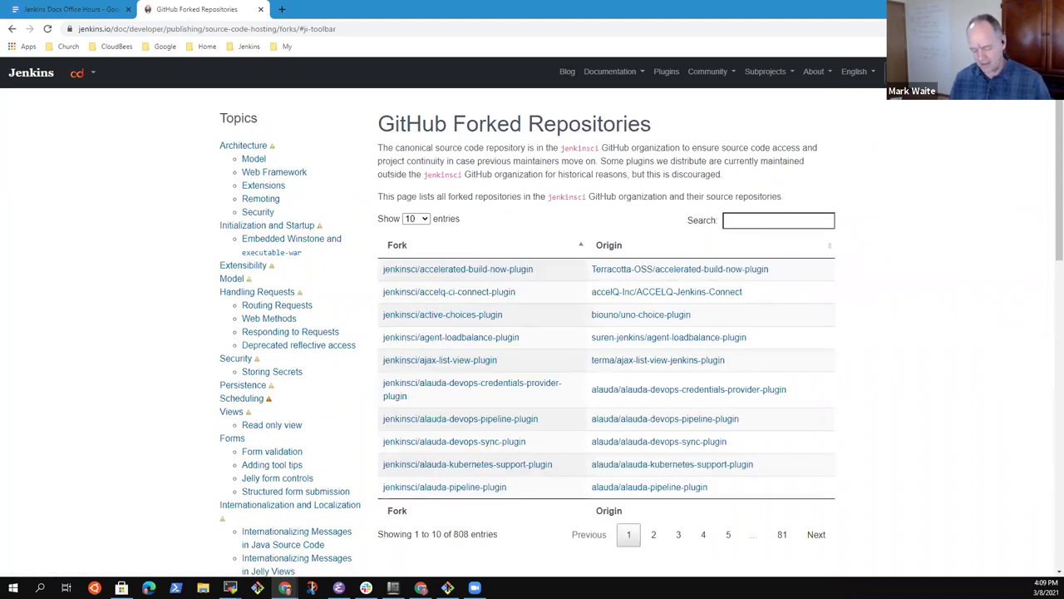
type("github")
key("Return")
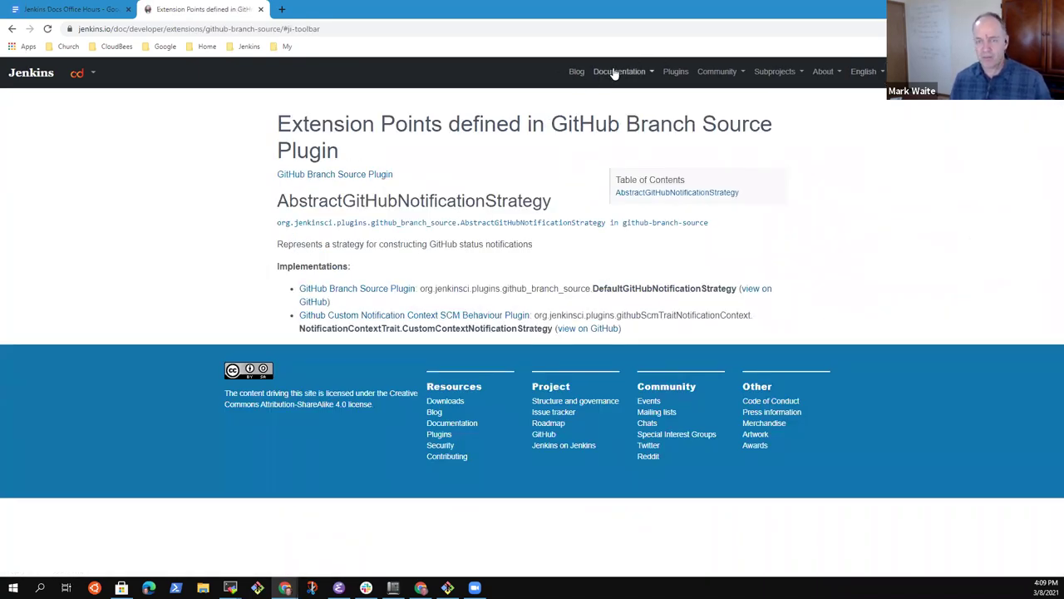
Step: Open the GitHub use case from the documentation's Solution Pages
left_click(615, 72)
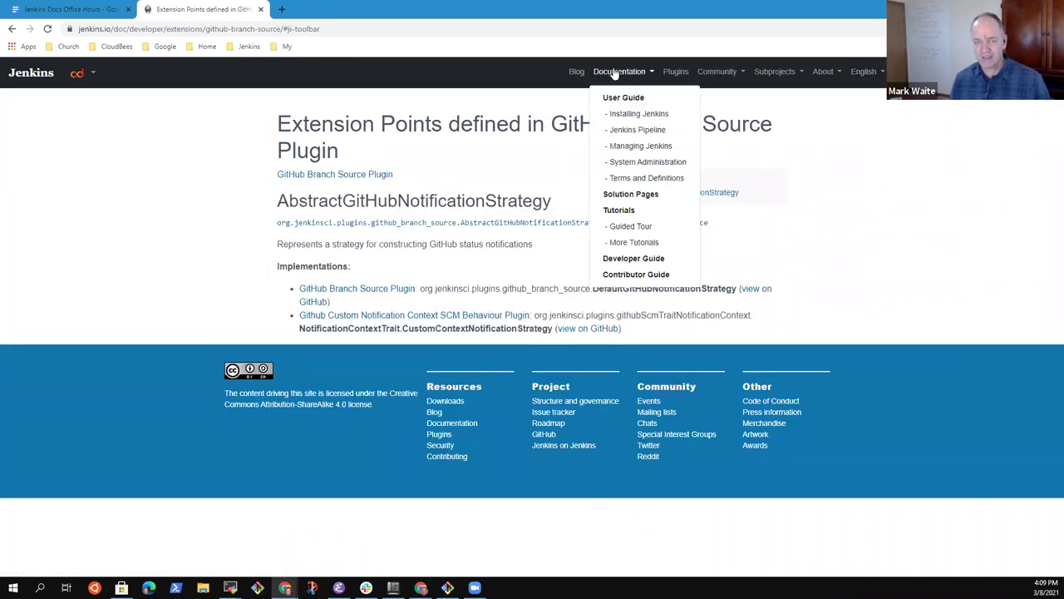
left_click(630, 197)
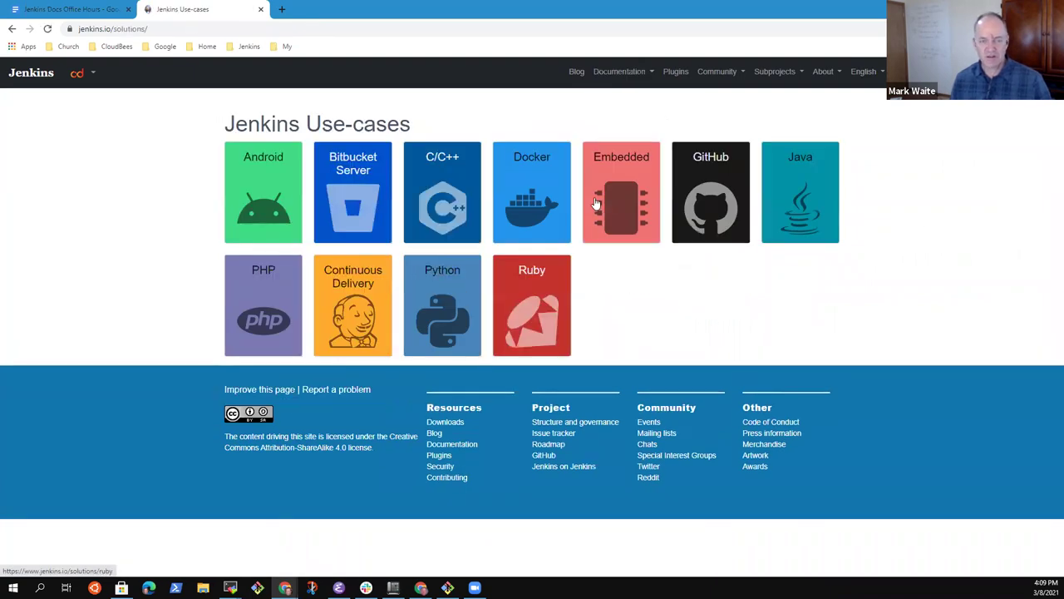
left_click(715, 189)
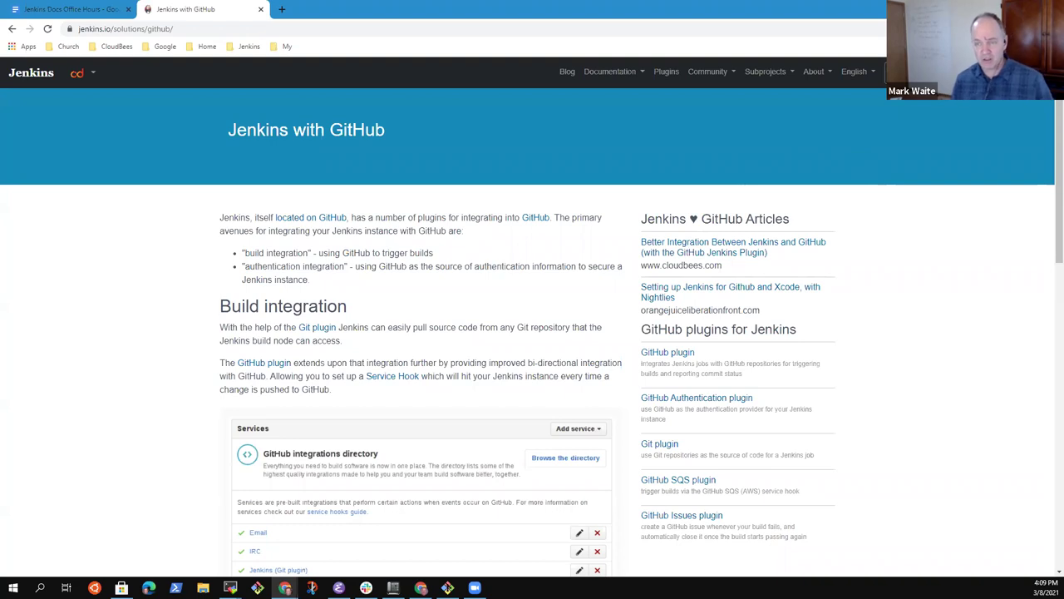
Step: Search the site for "github", open the GitHub Authentication Plugin extension points page and highlight its "(no known implementations)" line
type("github")
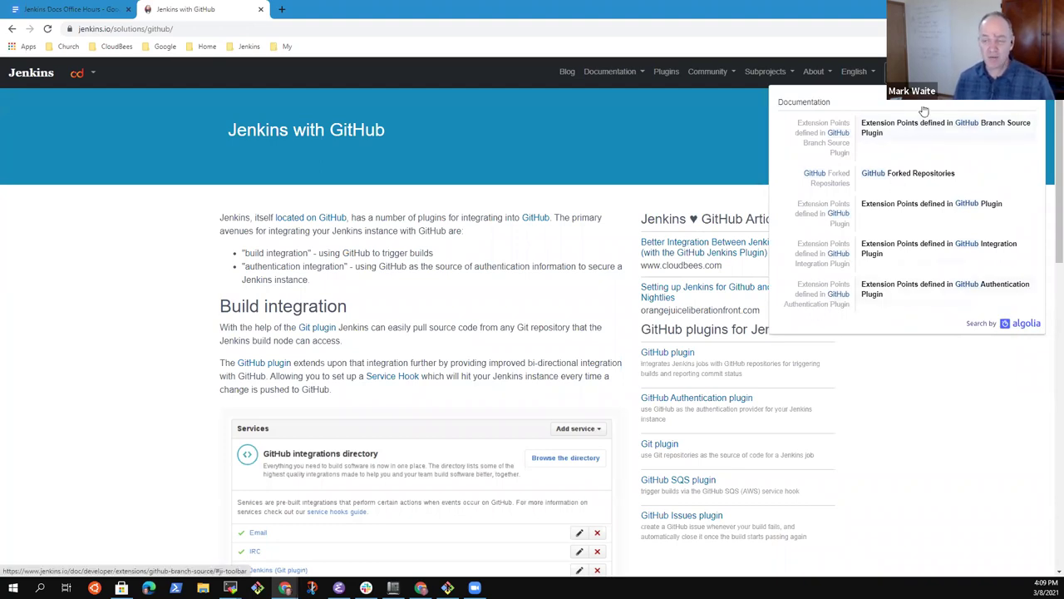
left_click(828, 293)
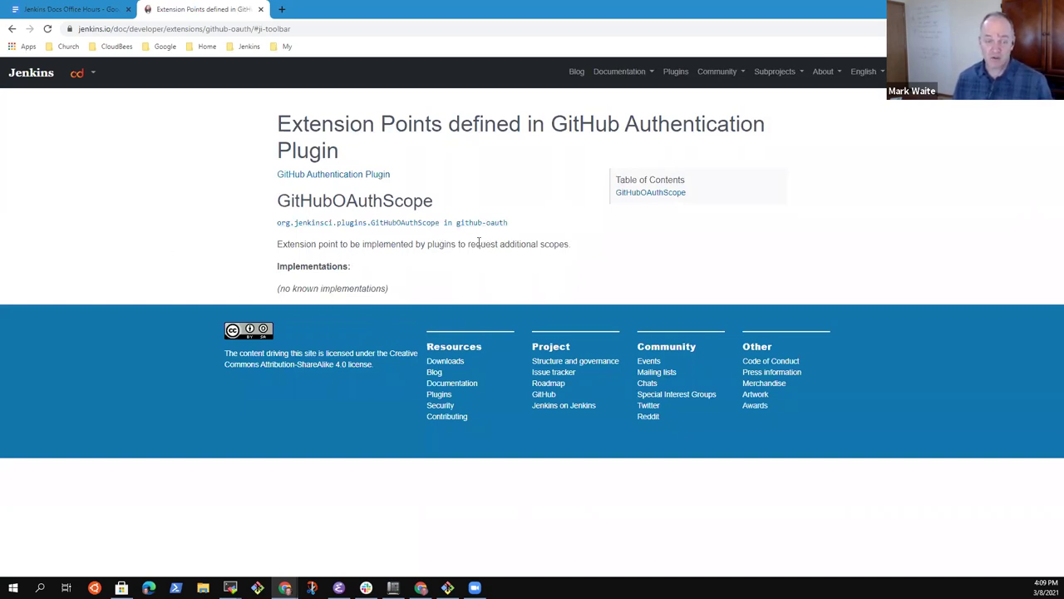
left_click_drag(396, 295, 249, 297)
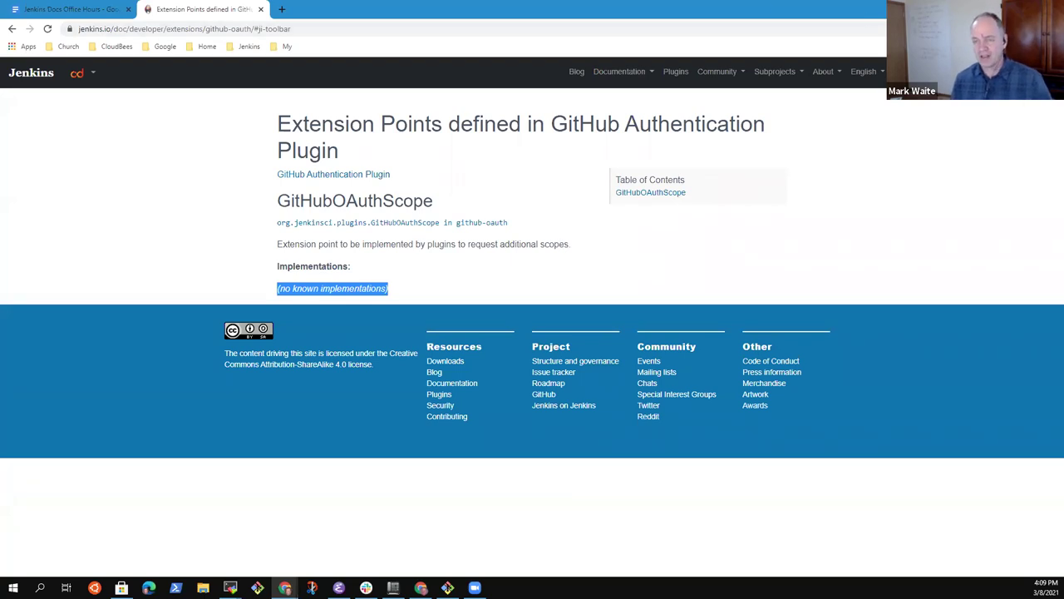
Step: Clear the site search and look up "GitHub" with capital G and H to compare the suggestions
left_click(975, 72)
key("BackSpace")
key("BackSpace")
key("BackSpace")
key("BackSpace")
key("BackSpace")
key("BackSpace")
type("GitHub")
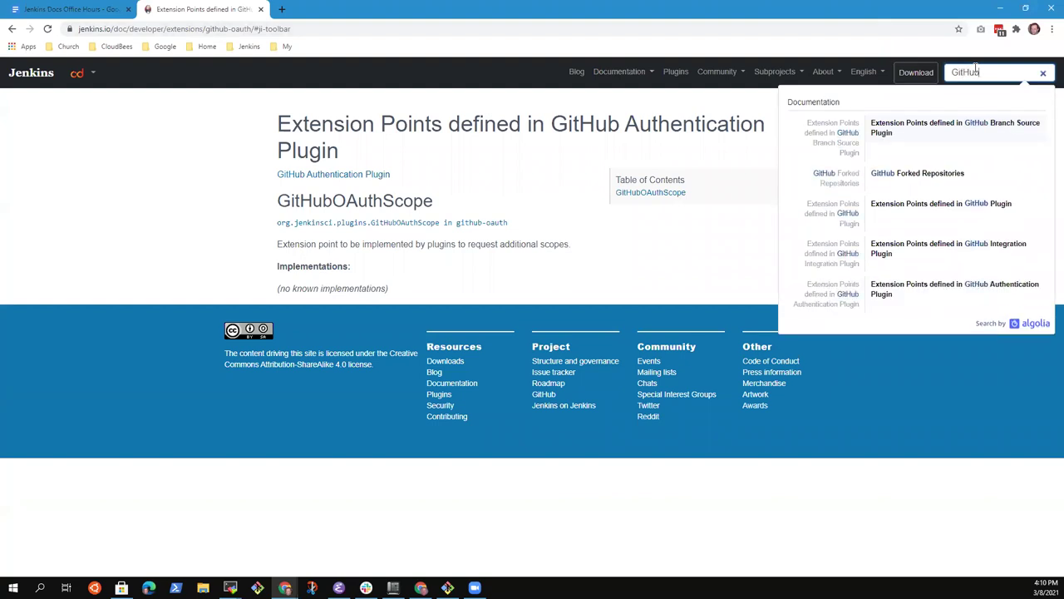
Step: Search the site for extension points and open the JUnit Plugin result
key("BackSpace")
type("extension")
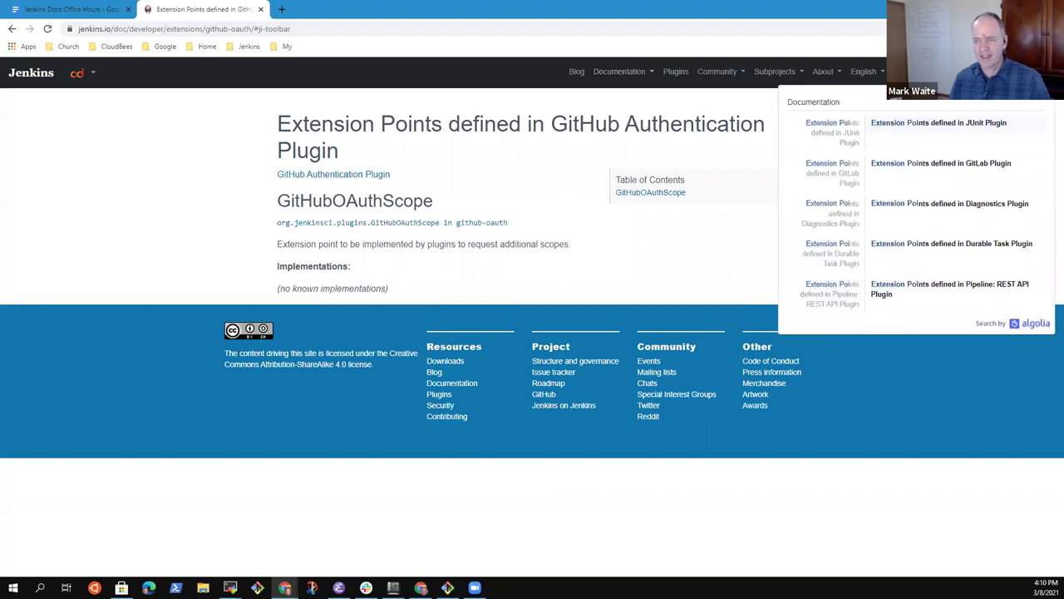
key("Return")
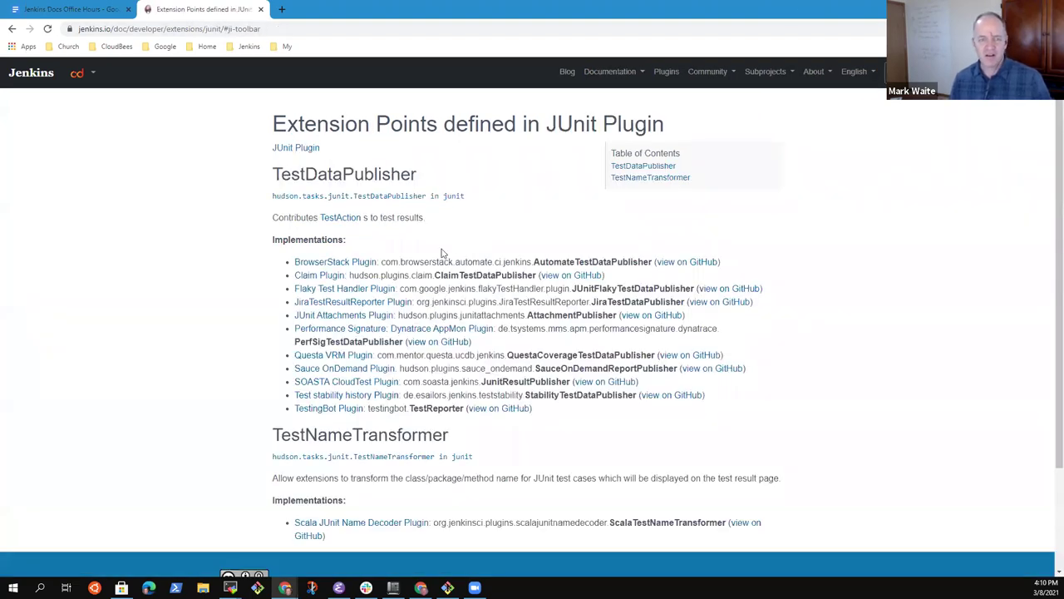
Step: Try the site search with "extensions", "extension points" and "help", and open the "Will Higher-Performance Durability Settings Help Me?" result
type("extensions")
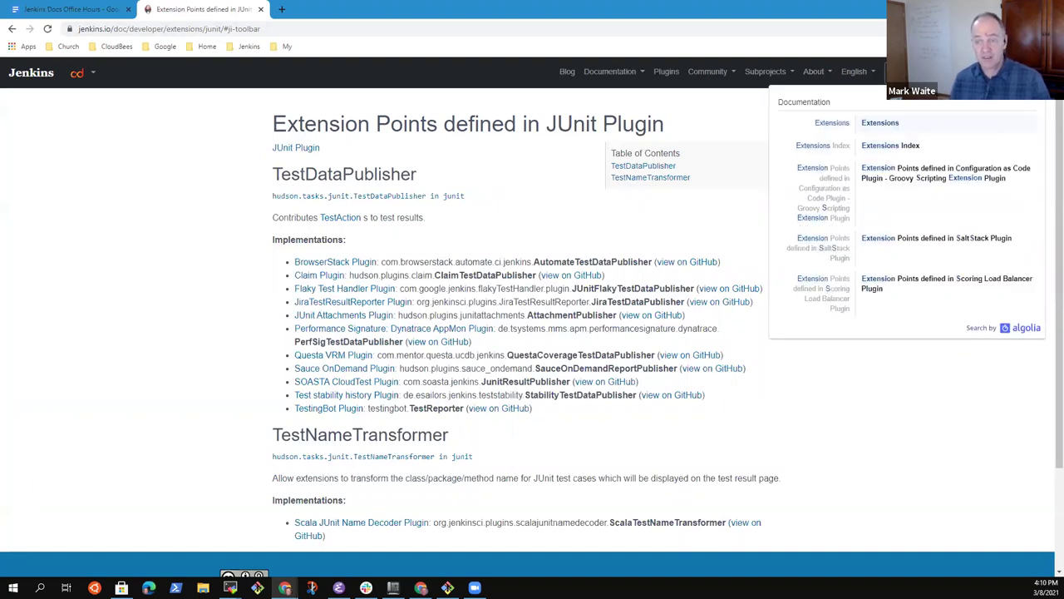
type(" points")
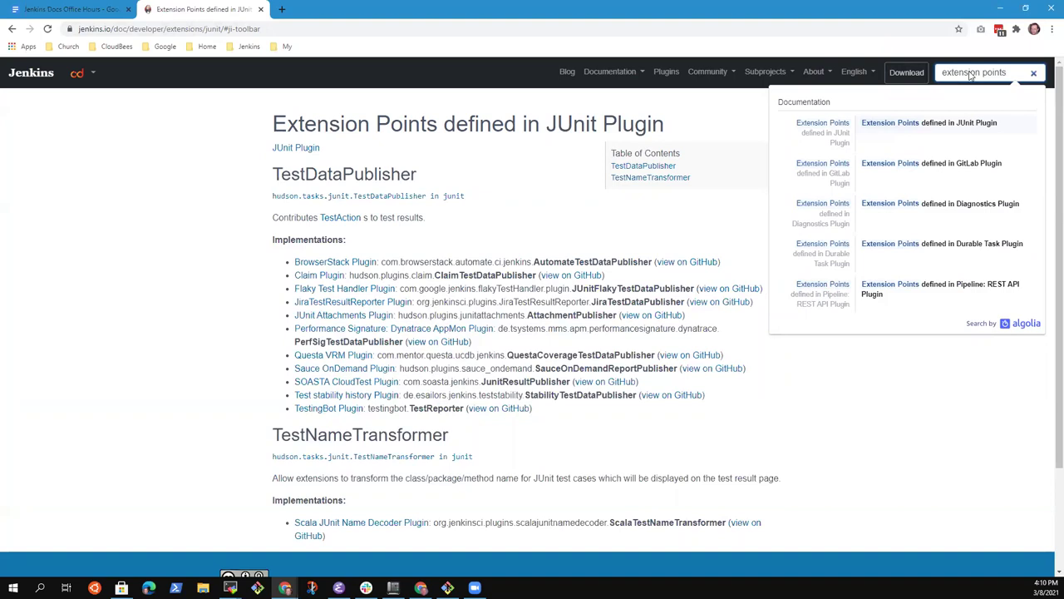
left_click(892, 448)
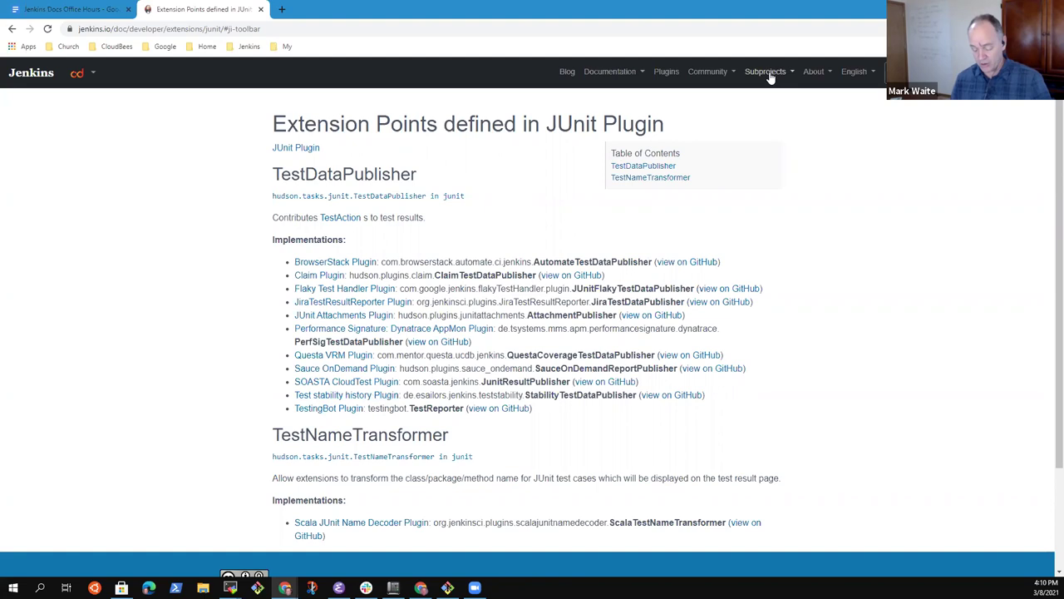
type("help")
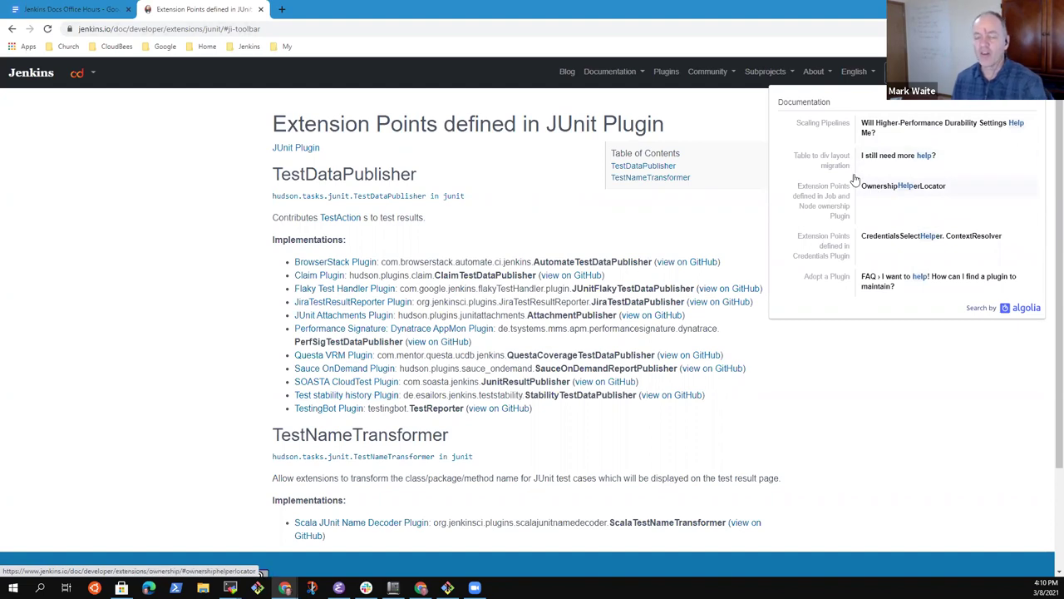
left_click(874, 137)
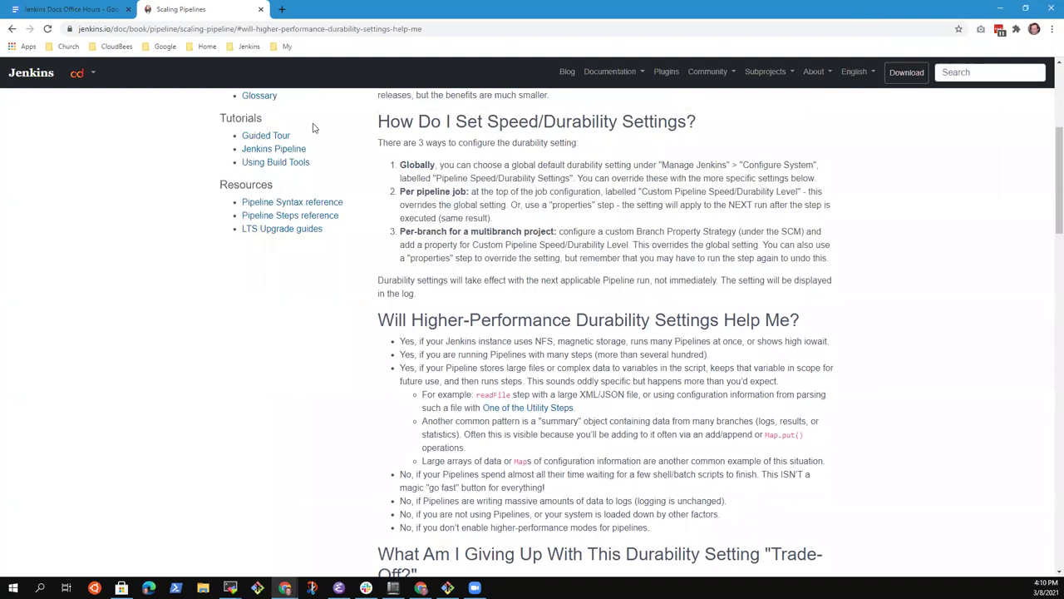
Step: Search the Plugins Index for "git" and open the Git plugin page
left_click(658, 72)
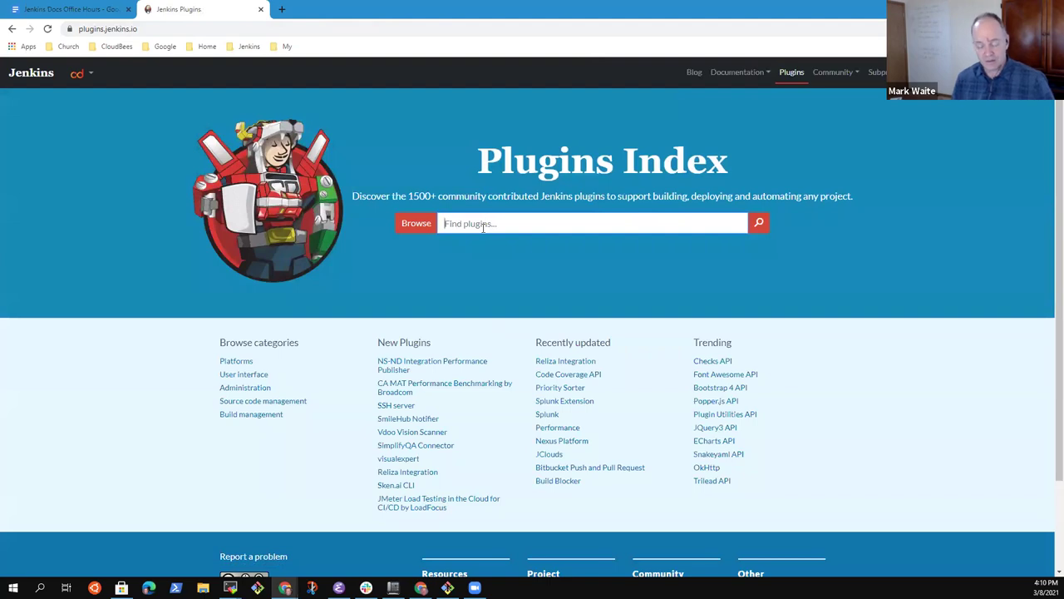
type("git")
key("Return")
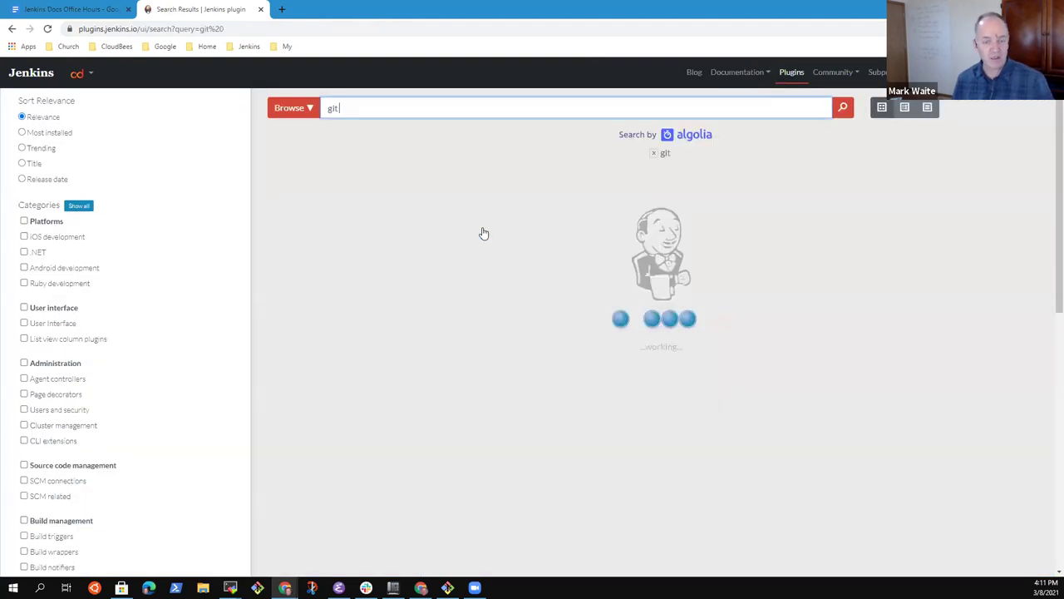
left_click(363, 240)
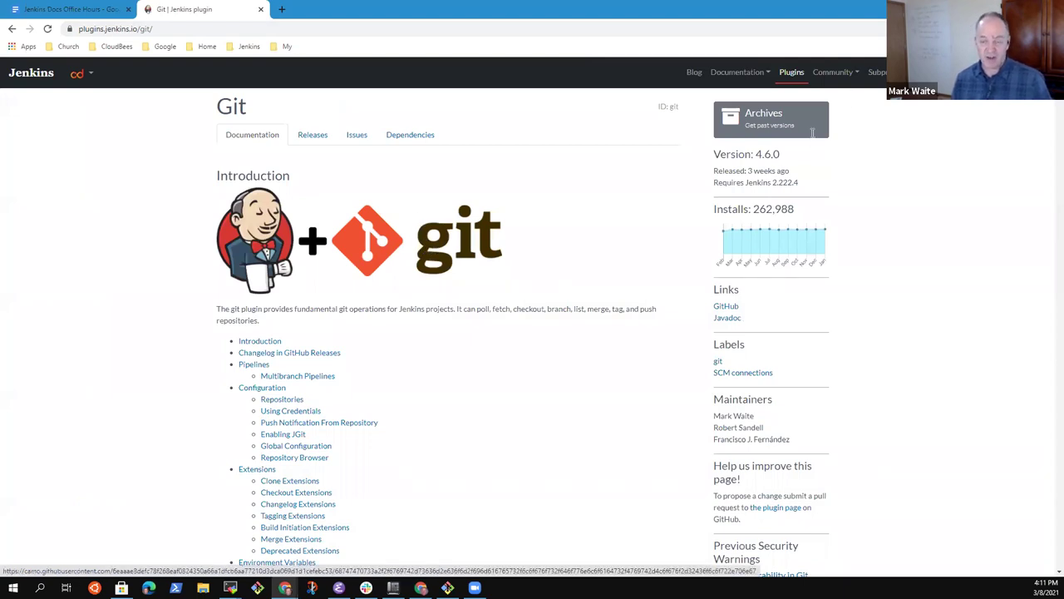
Step: Return to the plugin search results, reopen the Git plugin and go to its Environment Variables section
left_click(12, 29)
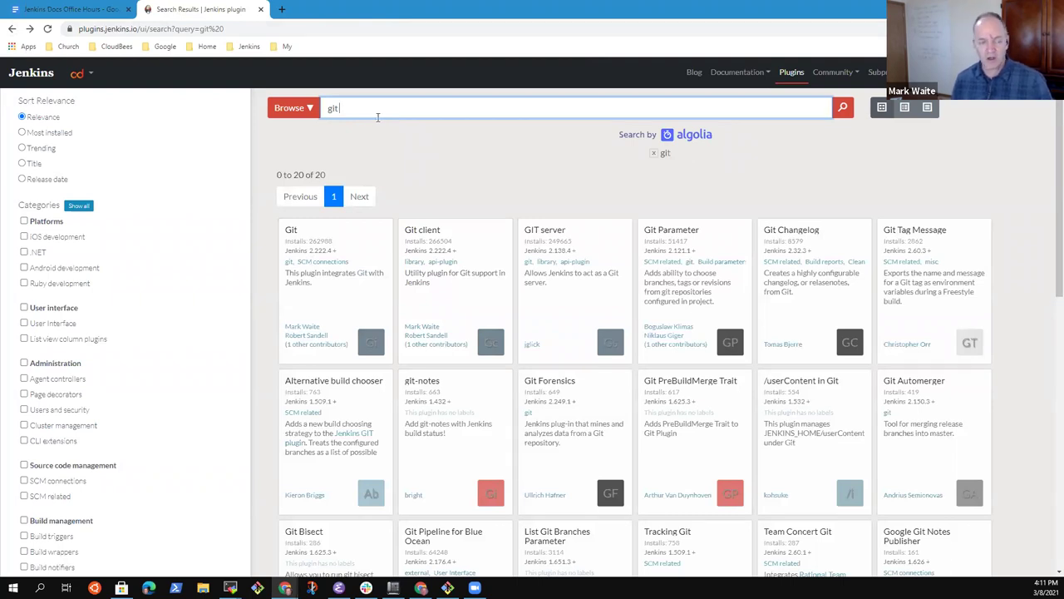
left_click(382, 247)
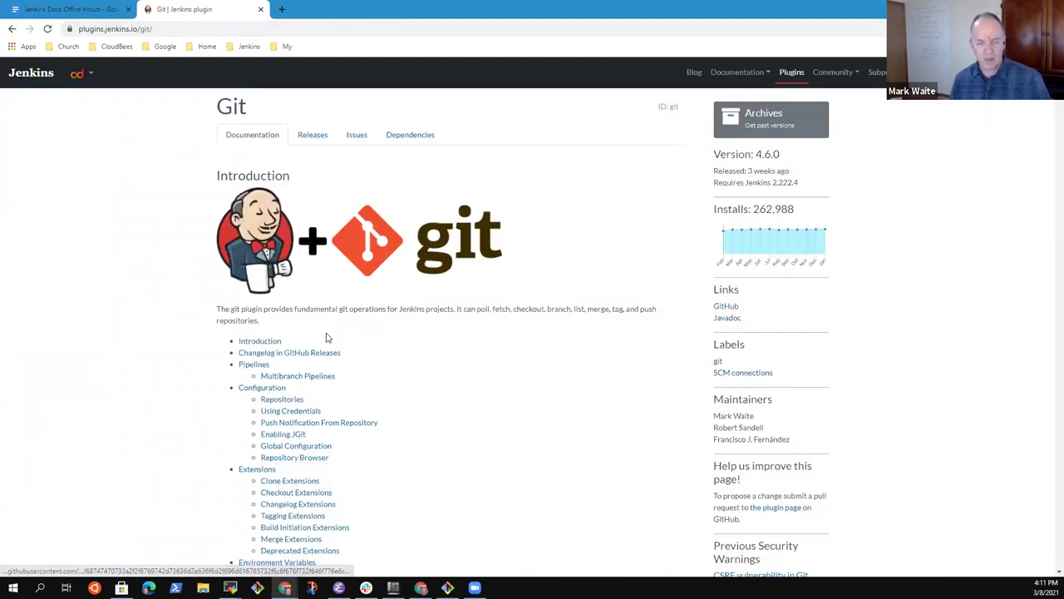
scroll(346, 340, "down", 1)
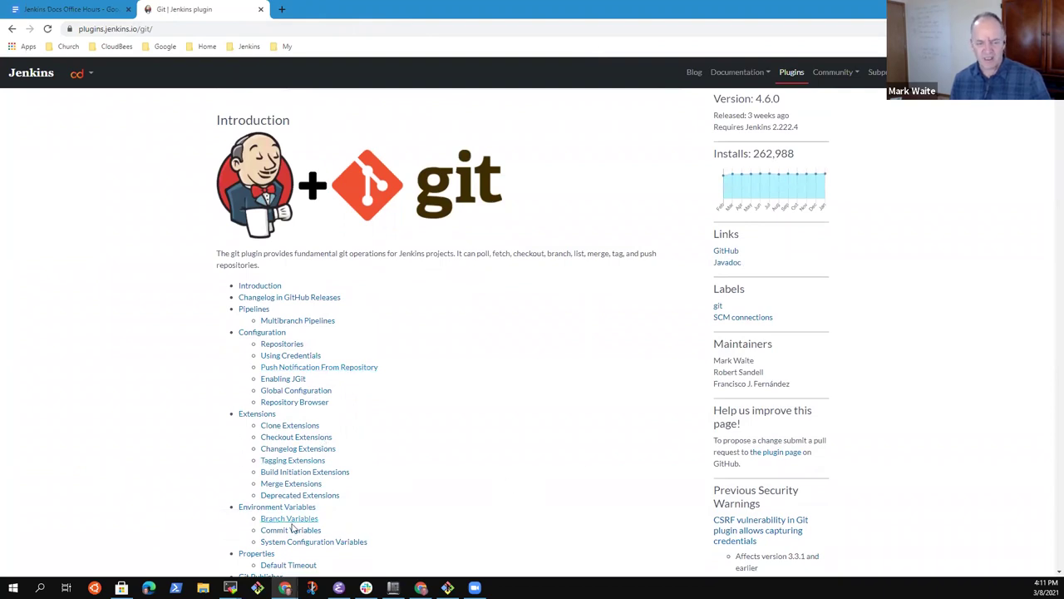
left_click(274, 507)
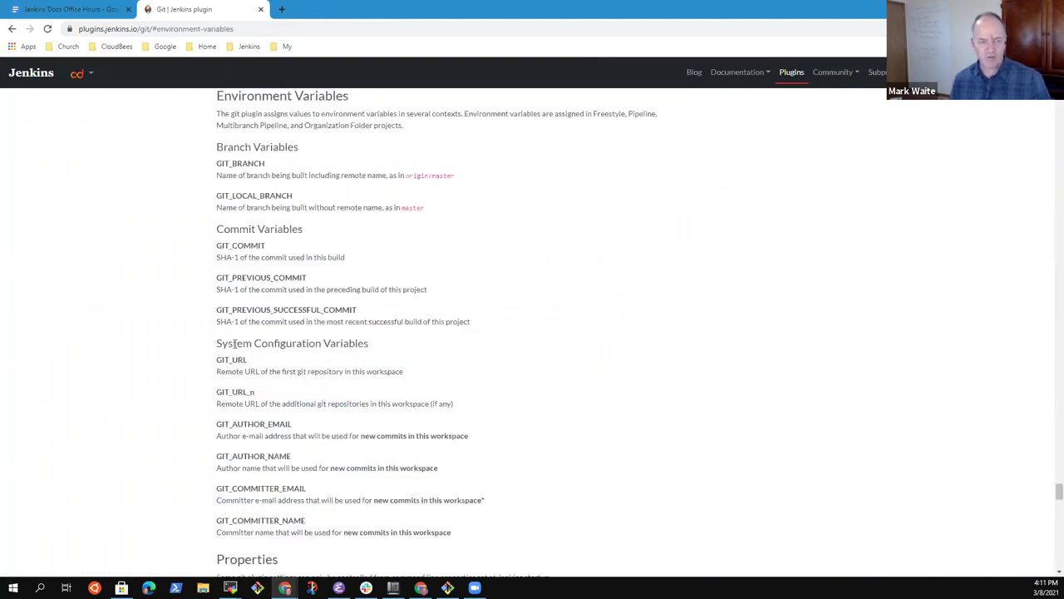
Step: Copy the heading "System Configuration Variables" from the Git plugin page and search the Plugins Index for it
left_click_drag(223, 343, 348, 343)
key("ctrl+c")
left_click(792, 73)
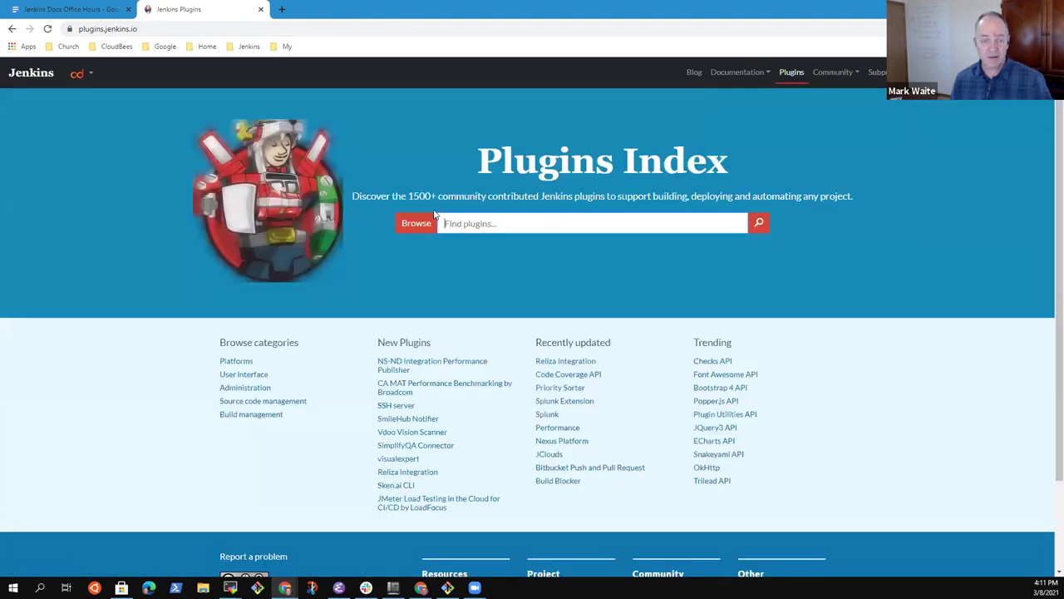
left_click(499, 224)
key("ctrl+v")
key("Return")
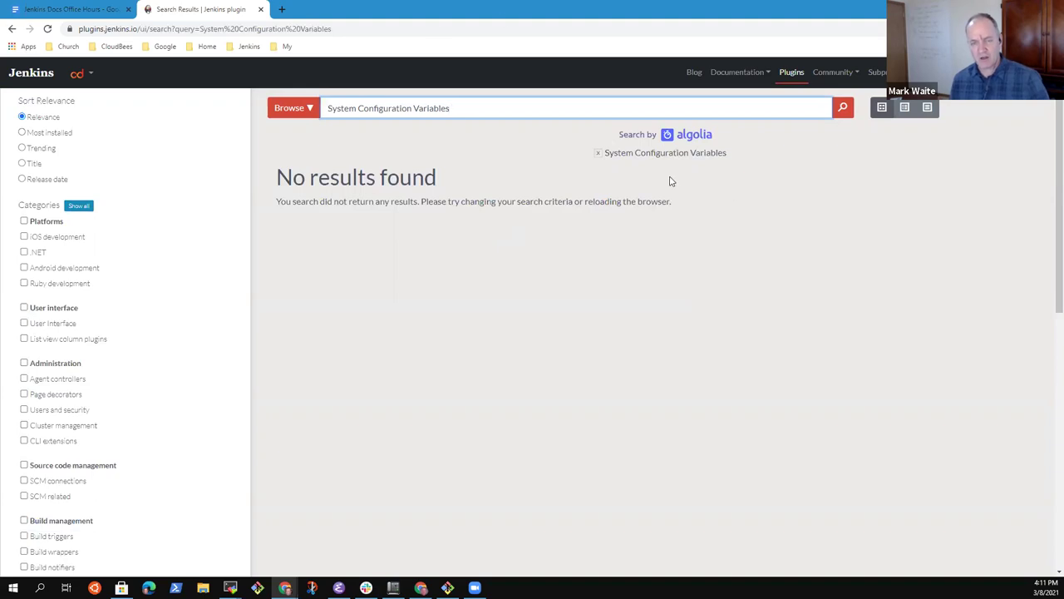
Step: Search the Plugins Index for "git" and for "withCredentials", and clear the search text
triple_click(453, 109)
key("BackSpace")
type("git")
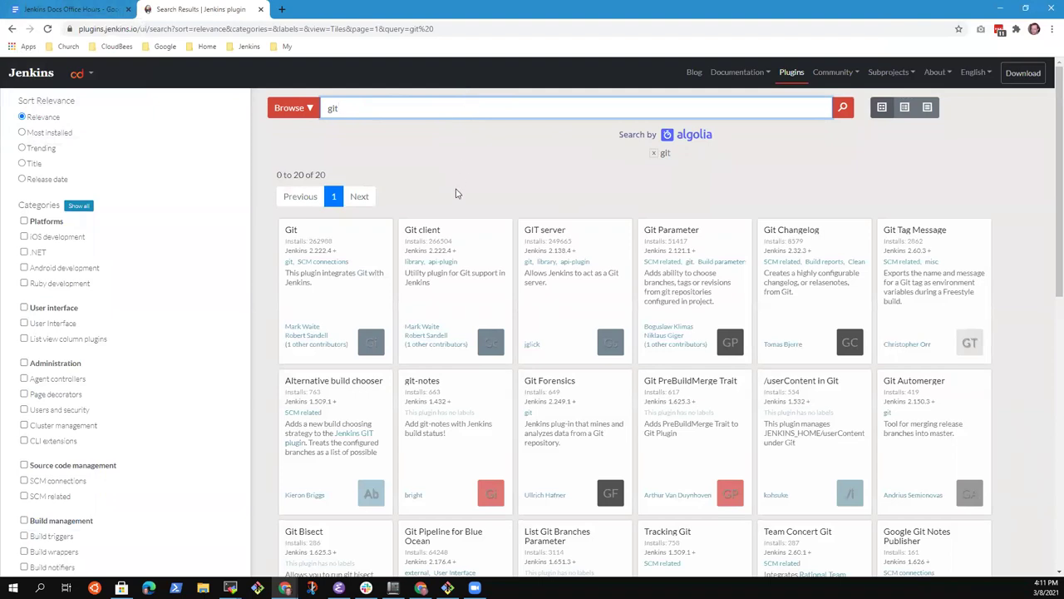
left_click_drag(378, 107, 264, 112)
type("wit")
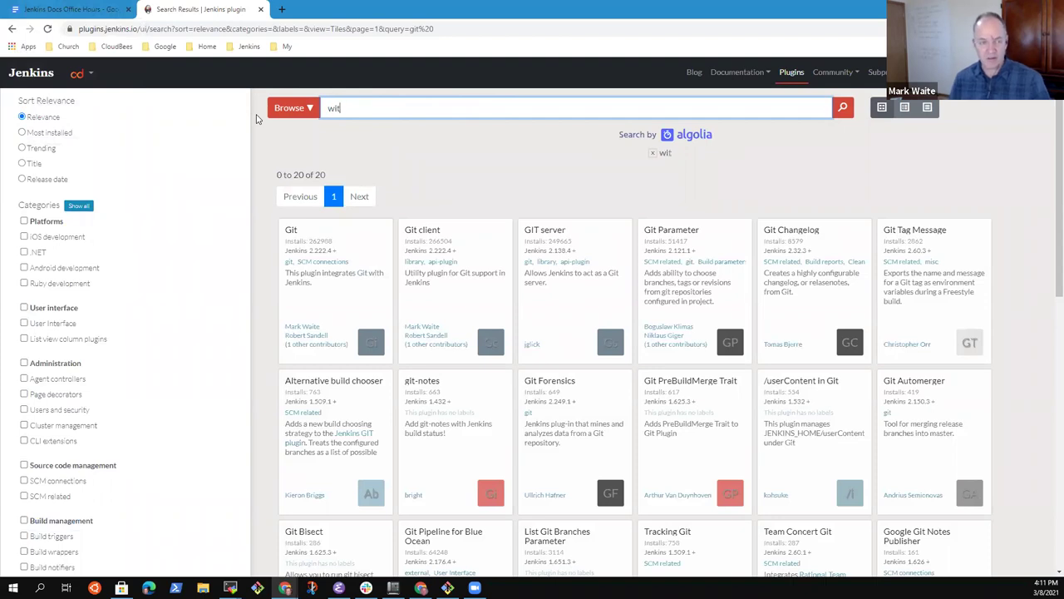
type("hCredent")
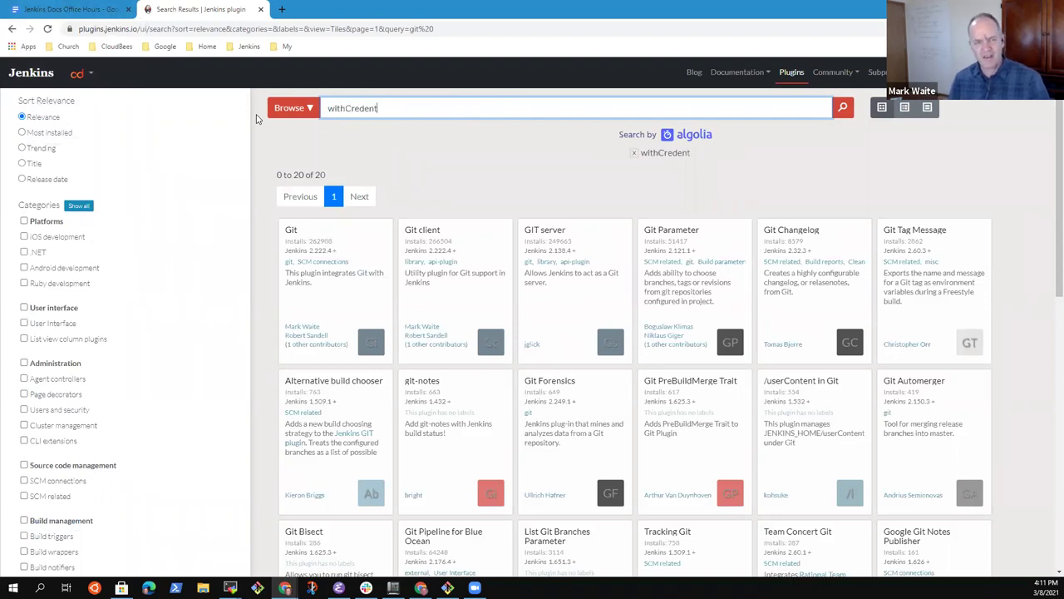
type("ials")
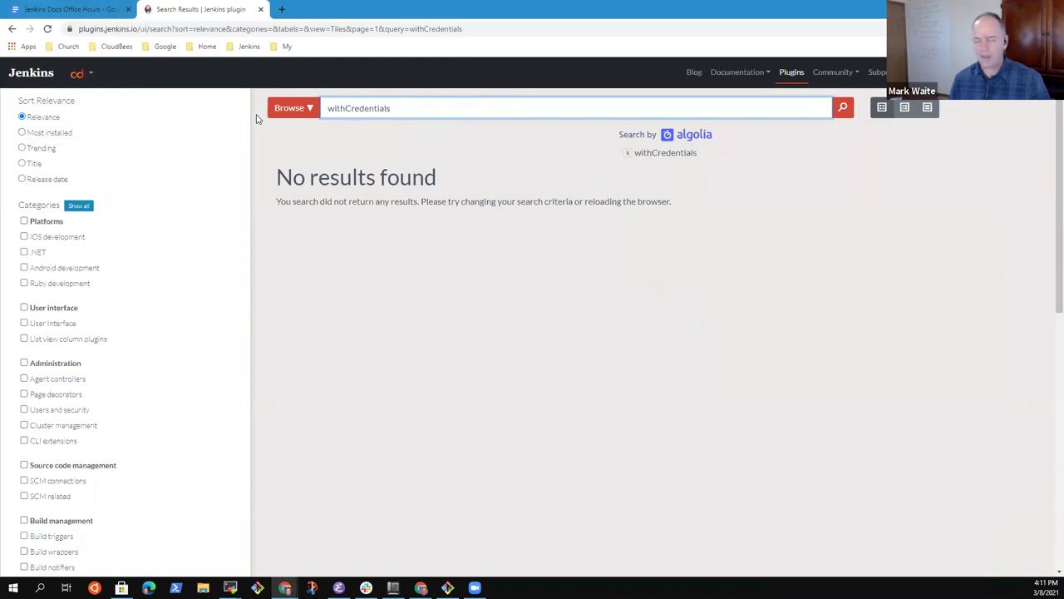
left_click_drag(402, 109, 255, 92)
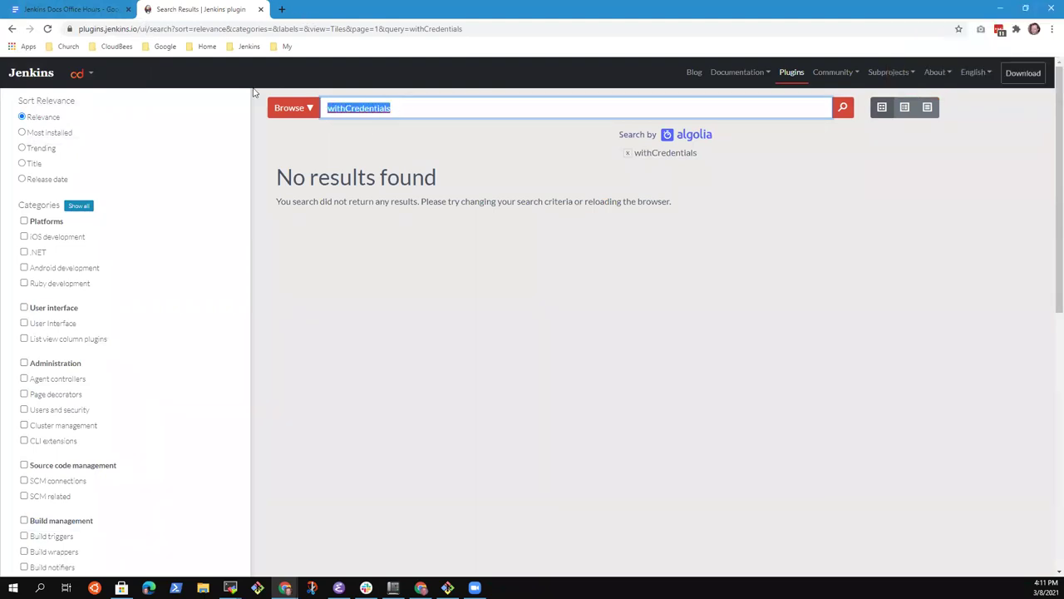
key("BackSpace")
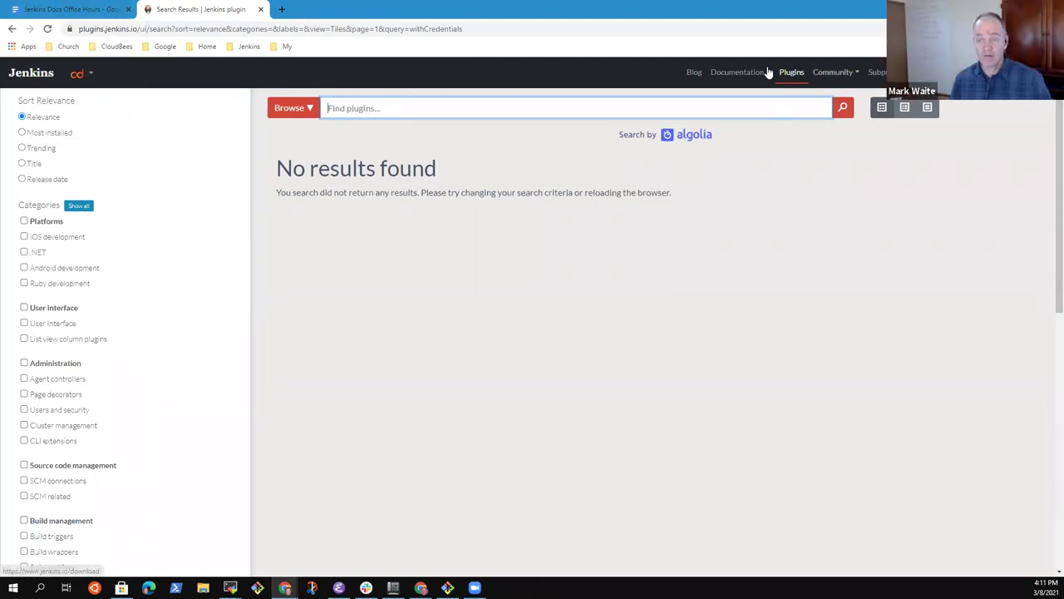
Step: Go to the Jenkins Roadmap page, search the site for "withCredentials" and open the Credentials Binding Plugin result
left_click(733, 75)
left_click(732, 76)
left_click(732, 76)
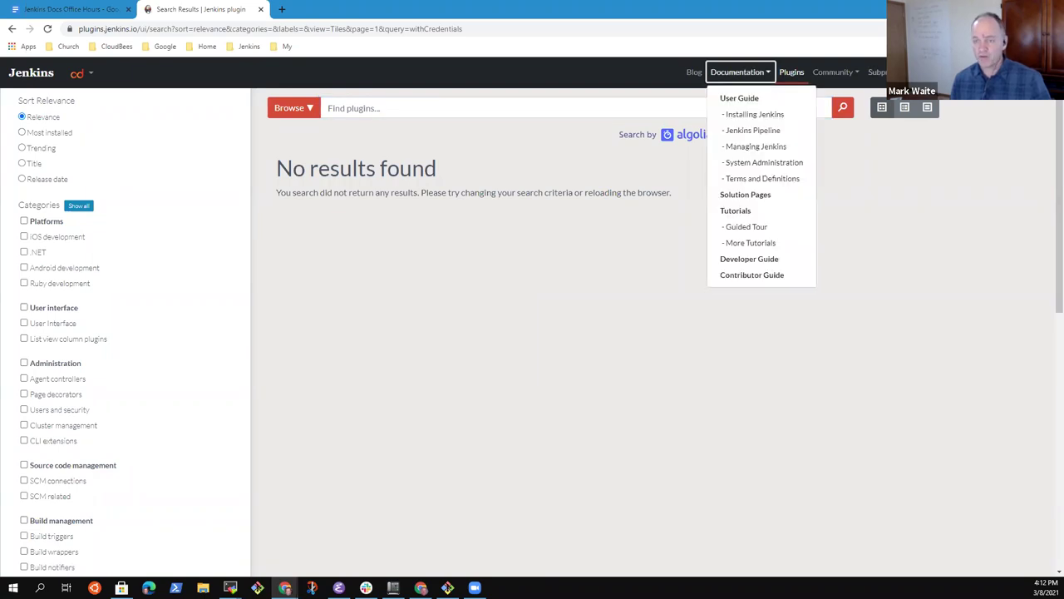
left_click(880, 72)
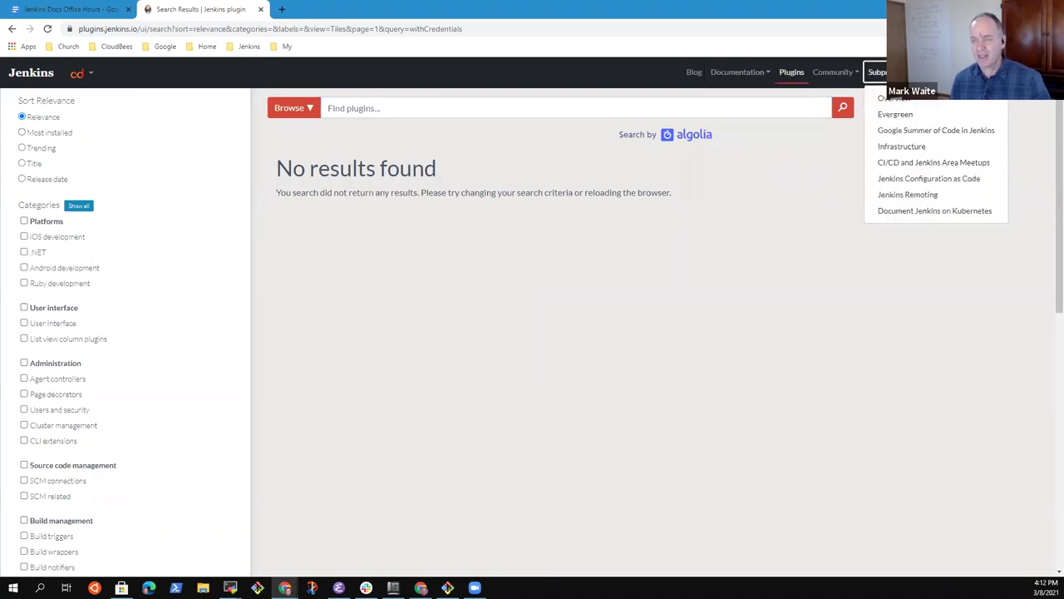
left_click(935, 73)
left_click(936, 104)
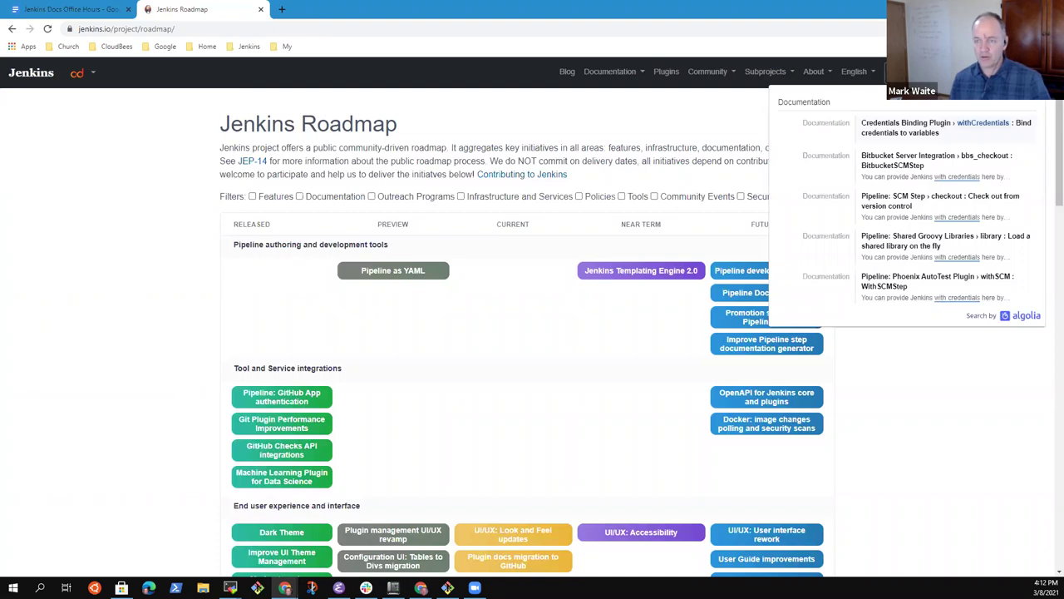
left_click(896, 128)
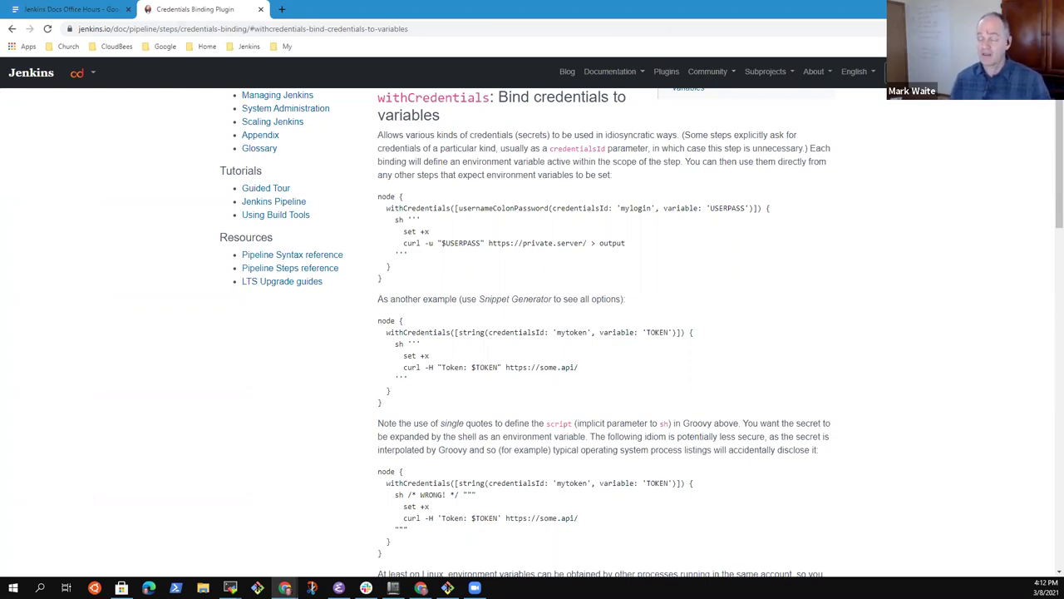
Step: Search the site for "powershell" and "junit", opening the PowerShell Script and "Archive JUnit-formatted test results" entries
left_click(972, 72)
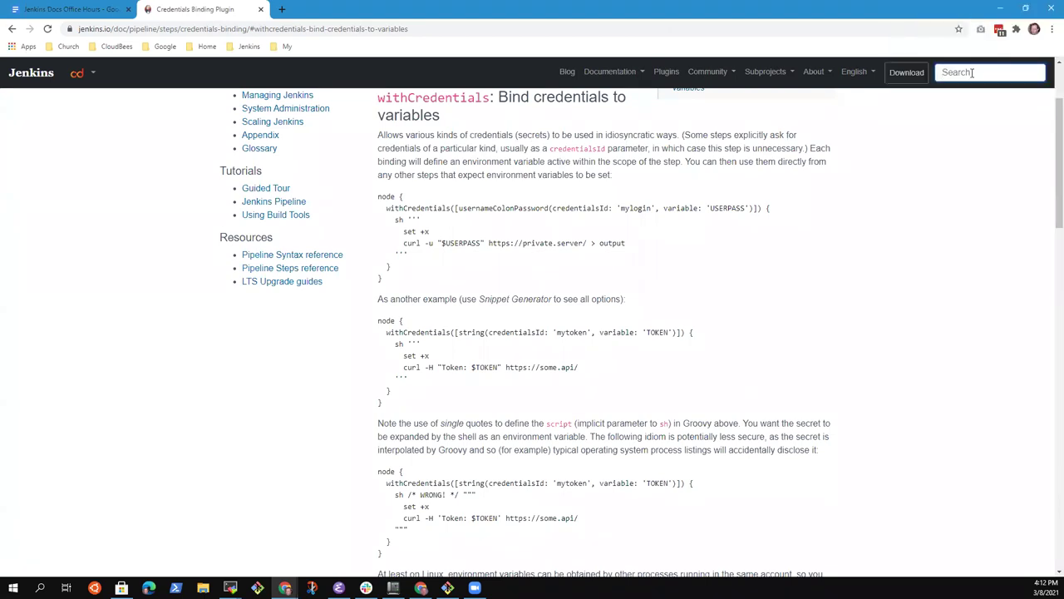
type("powershell")
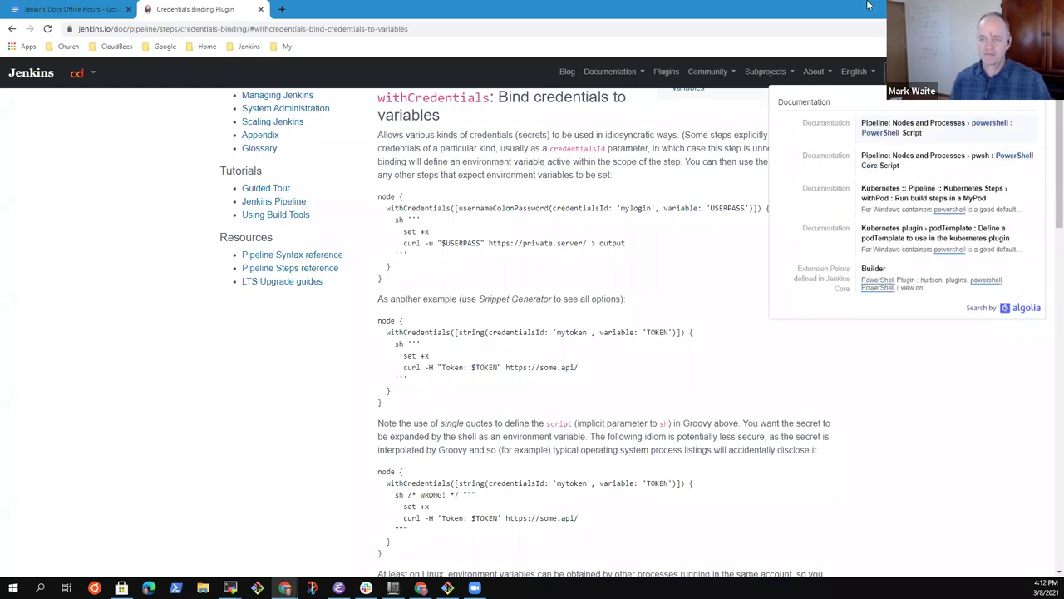
left_click(886, 128)
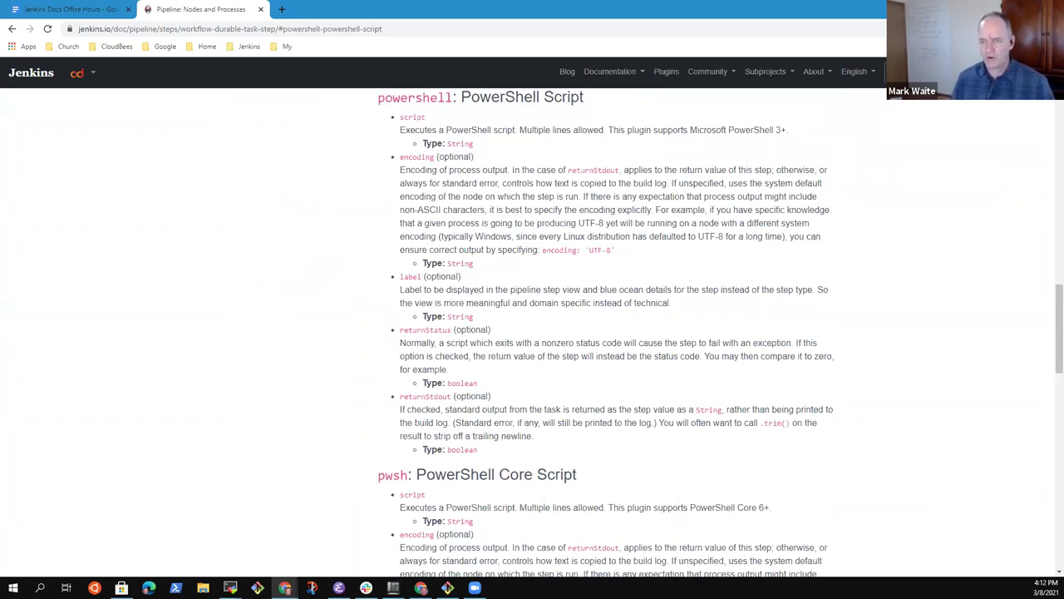
type("junit")
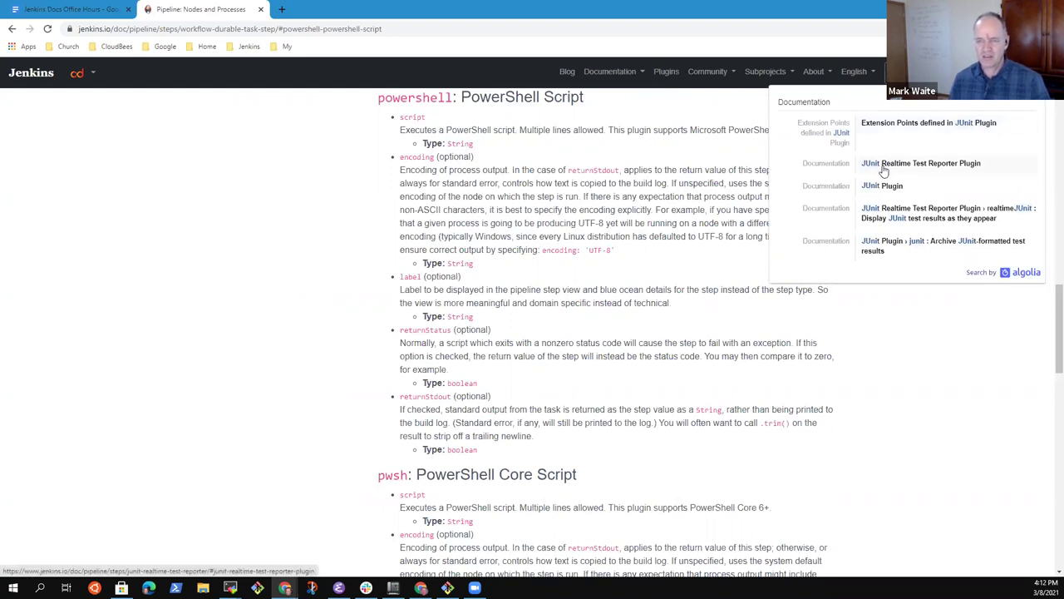
left_click(879, 247)
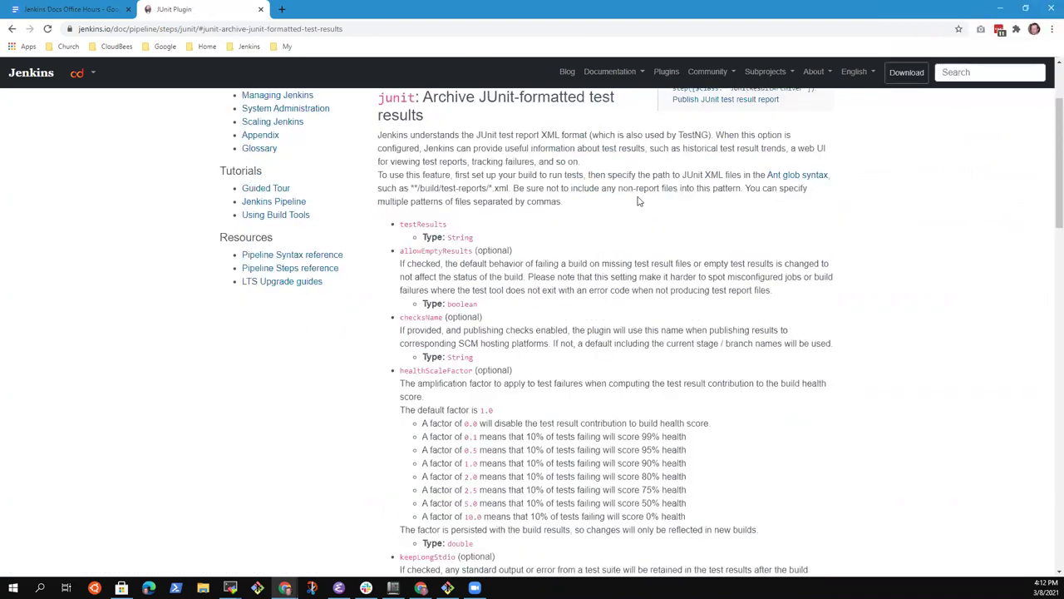
Step: Search the site for the pipeline step parameter "inclusionPattern"
left_click(960, 73)
type("inclusion")
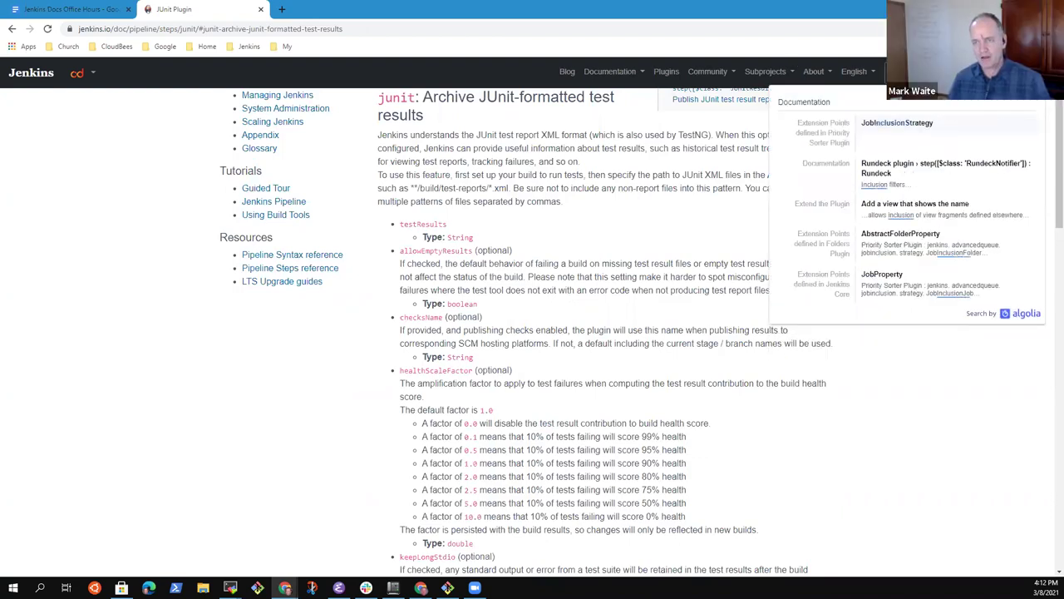
type("Pattern")
double_click(960, 73)
key("BackSpace")
type("inclusionPattern")
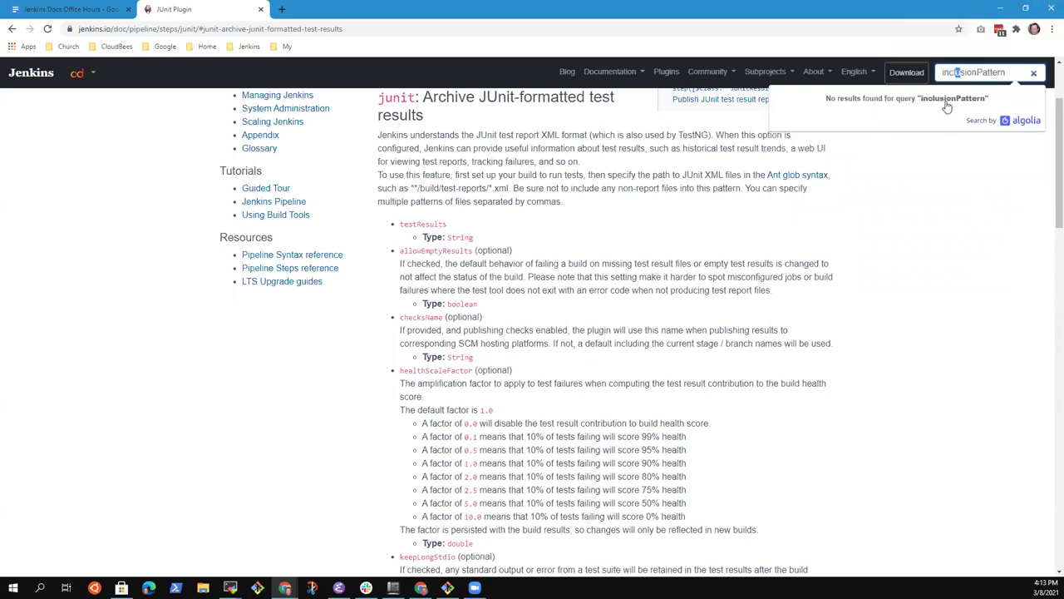
Step: Search the site for "jacoco", open the "Record JaCoCo coverage report" result and highlight the inclusionPattern parameter
left_click_drag(1016, 71, 833, 75)
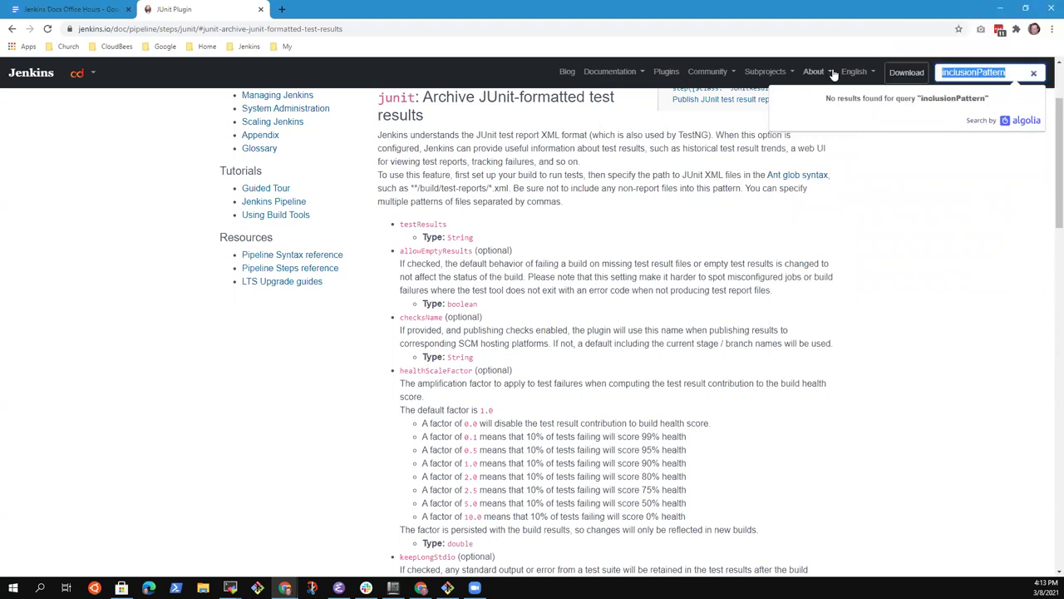
type("jacoco")
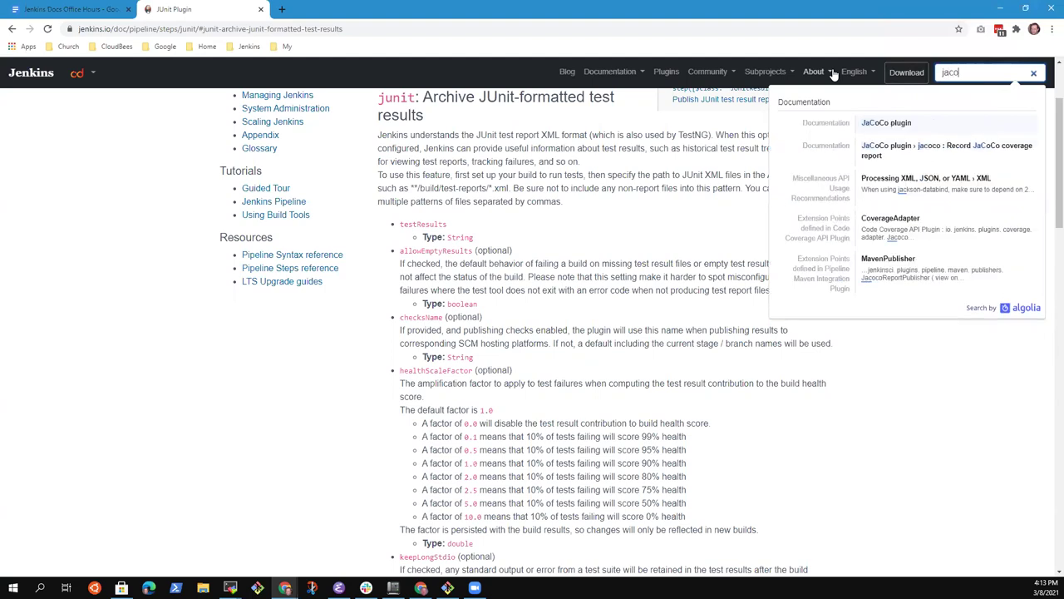
left_click(893, 150)
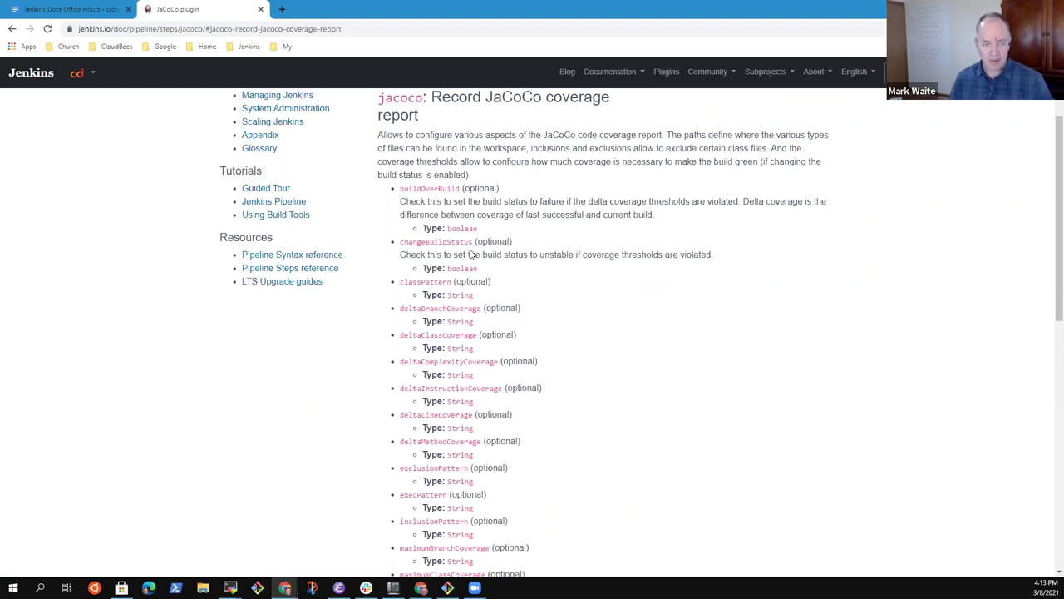
double_click(423, 520)
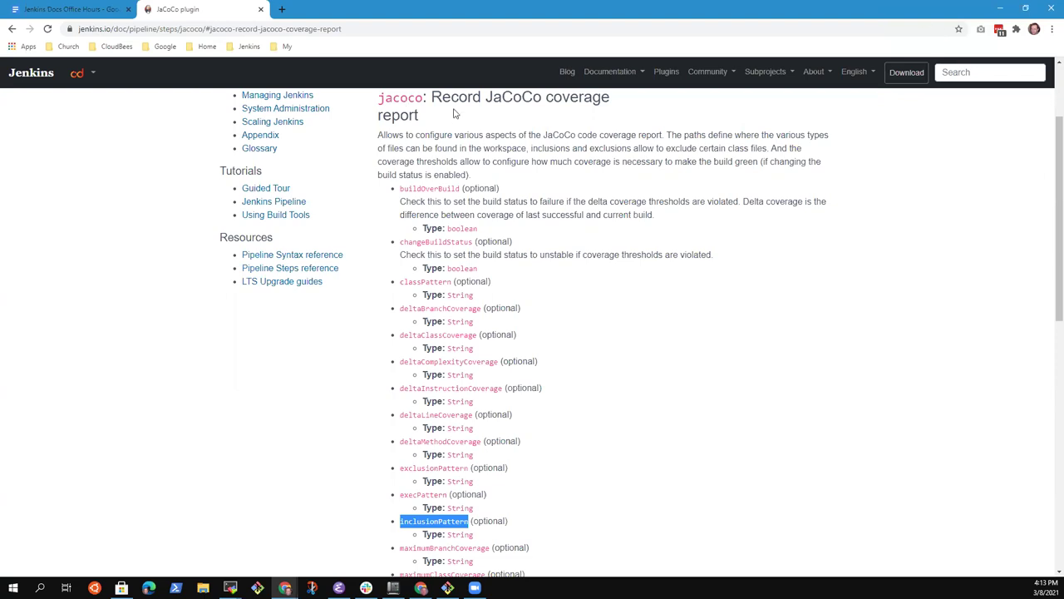
Step: Search the site for the JaCoCo step's heading and for its first description sentence, and open the Multibranch Pipeline Projects result
left_click_drag(431, 97, 985, 73)
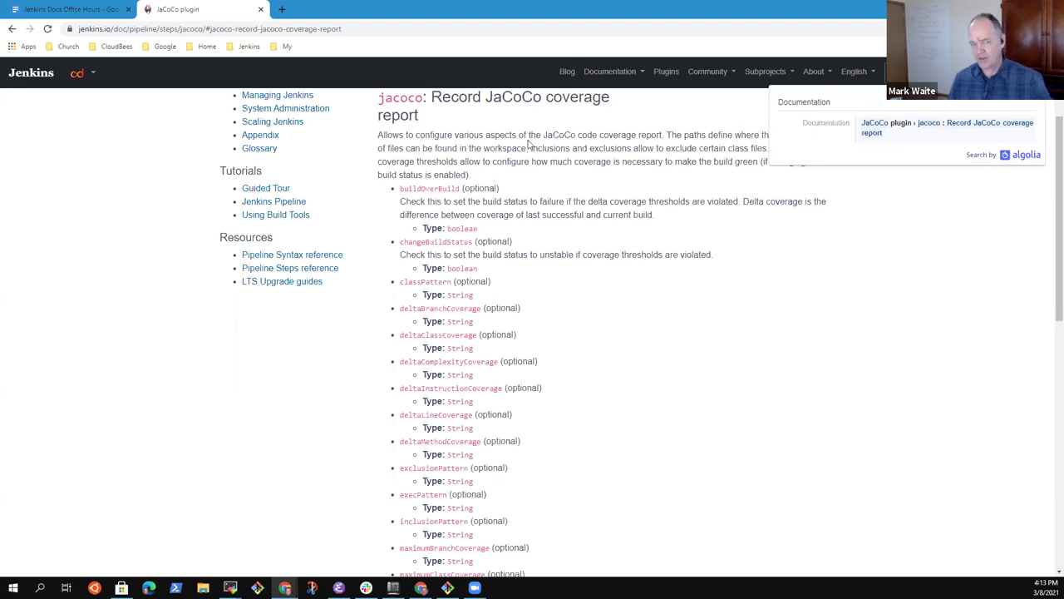
left_click(387, 138)
left_click_drag(378, 135, 663, 136)
left_click(662, 136)
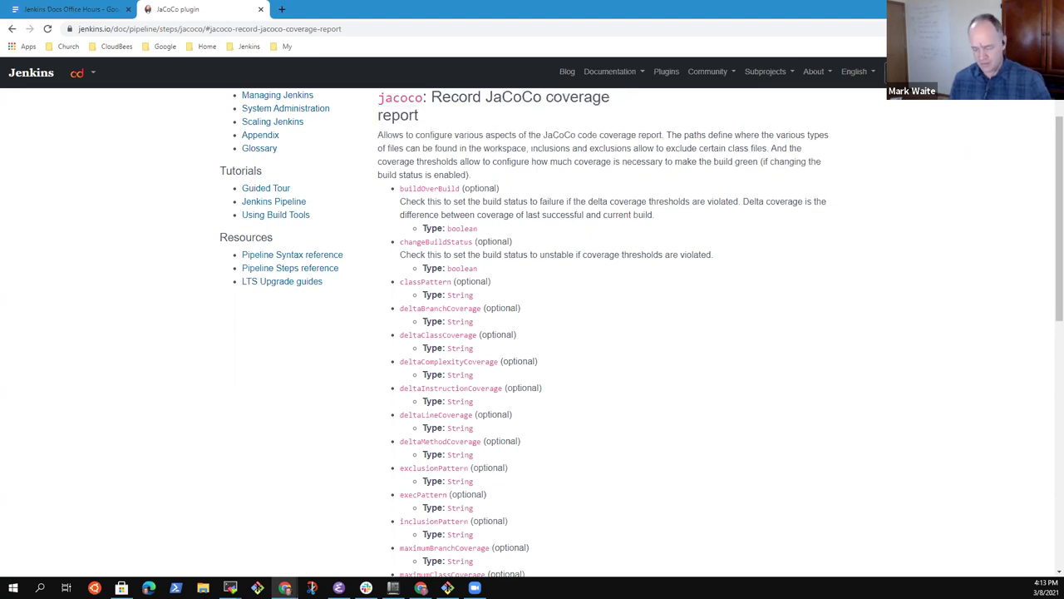
left_click(965, 71)
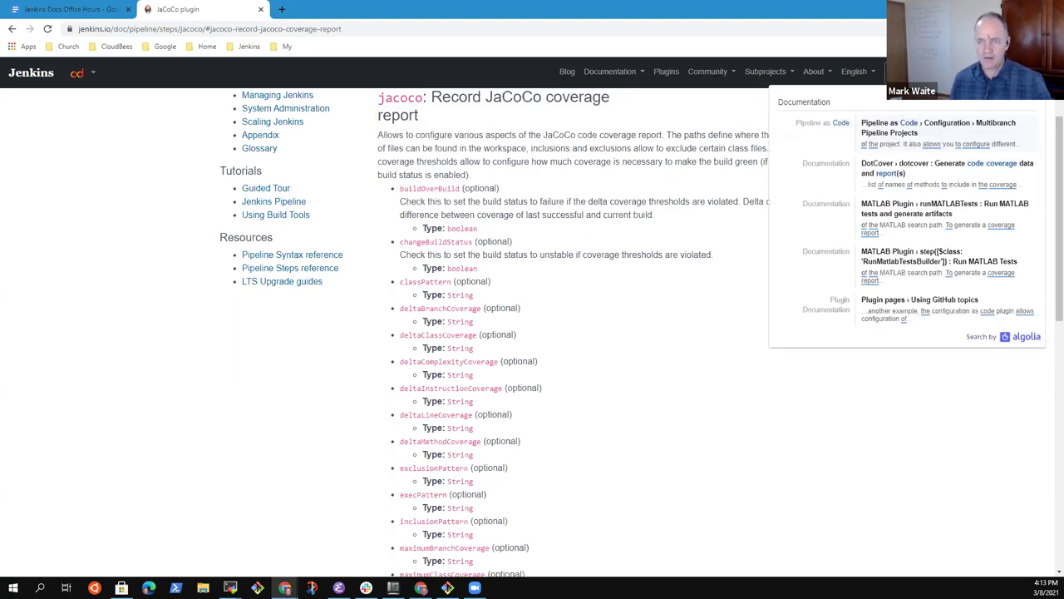
left_click(936, 141)
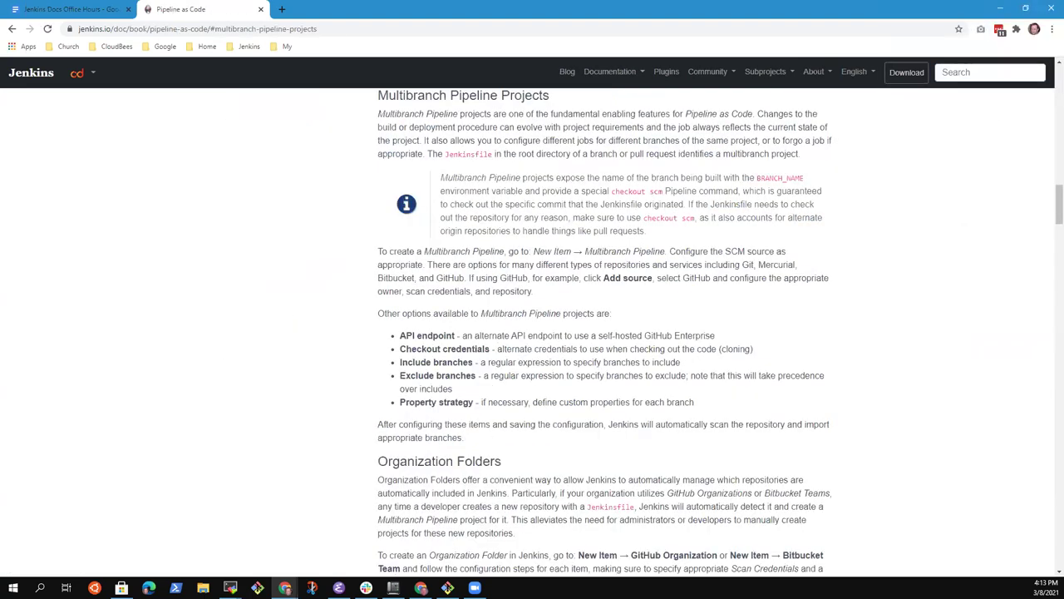
Step: Search the site for "artifactoryupload" and open the Artifactory Plugin's "Upload artifacts" result
left_click(967, 71)
type("artifac")
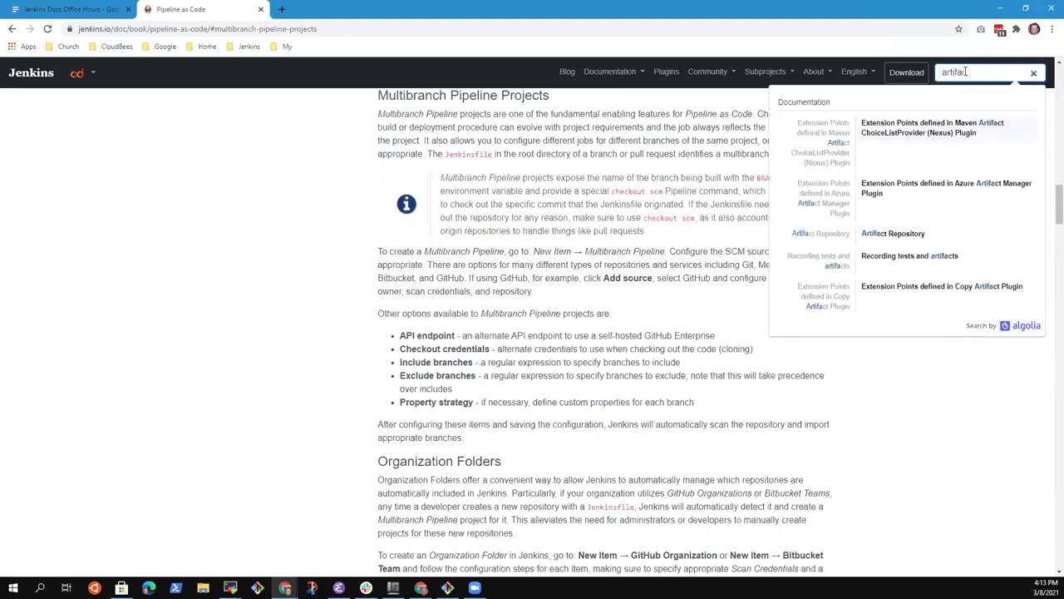
type("torypip")
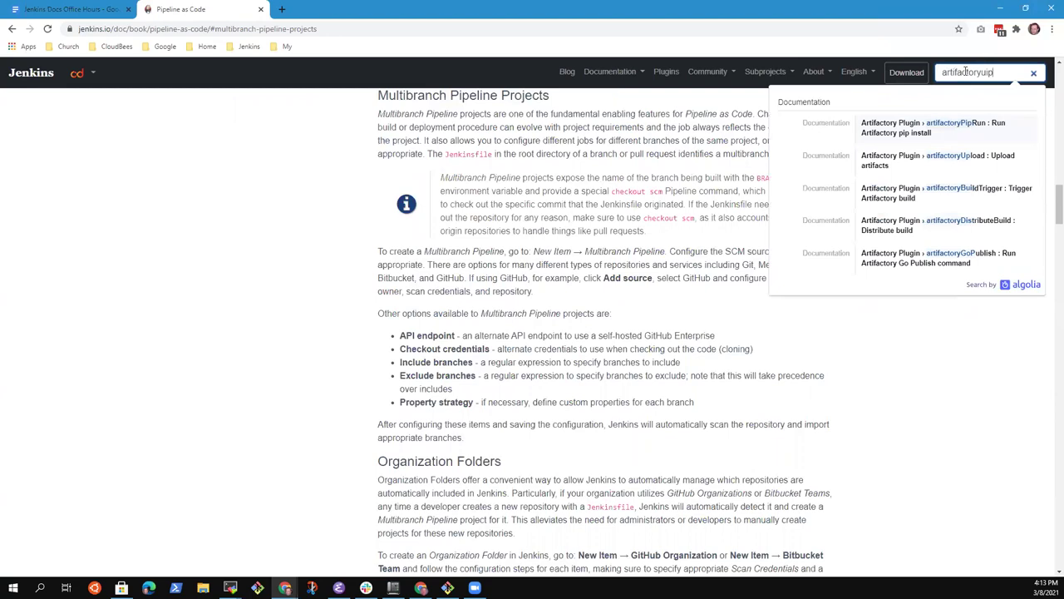
type("load")
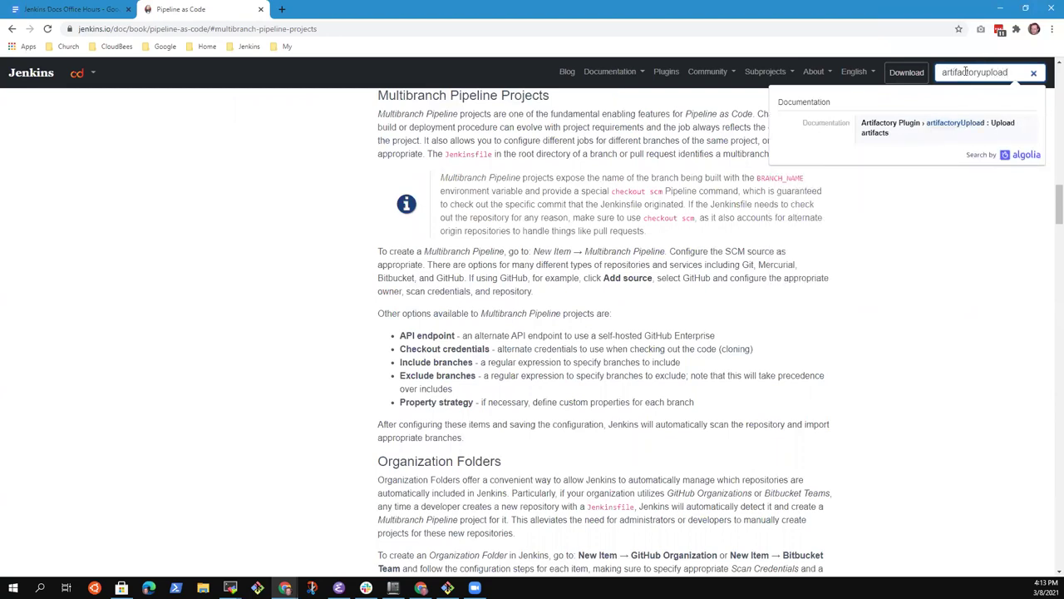
left_click(891, 125)
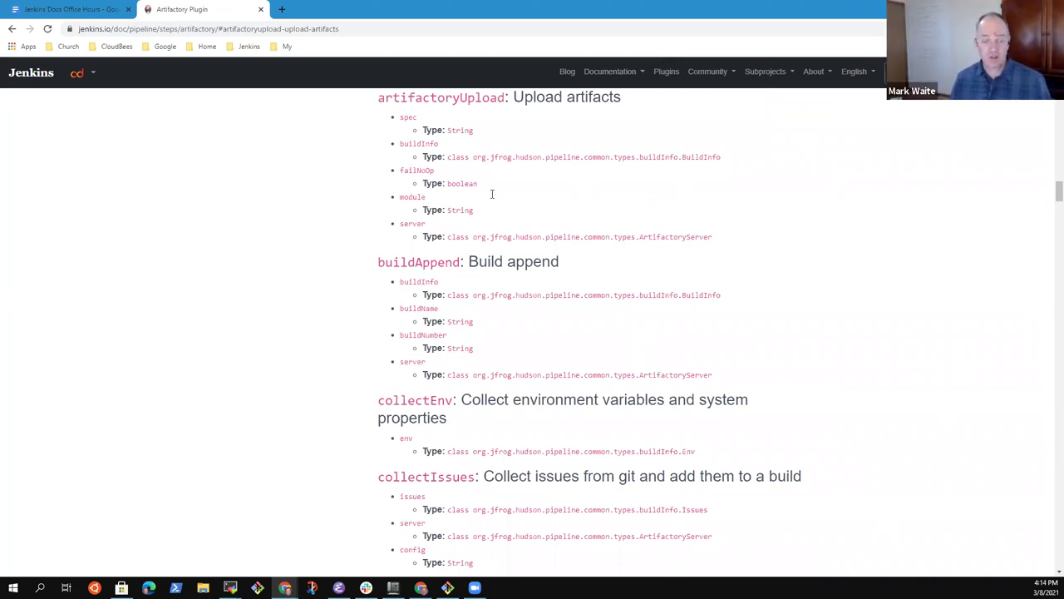
Step: Highlight the artifactoryNpmCi heading on the Artifactory Plugin page and return to the start of the page
scroll(492, 194, "up", 15)
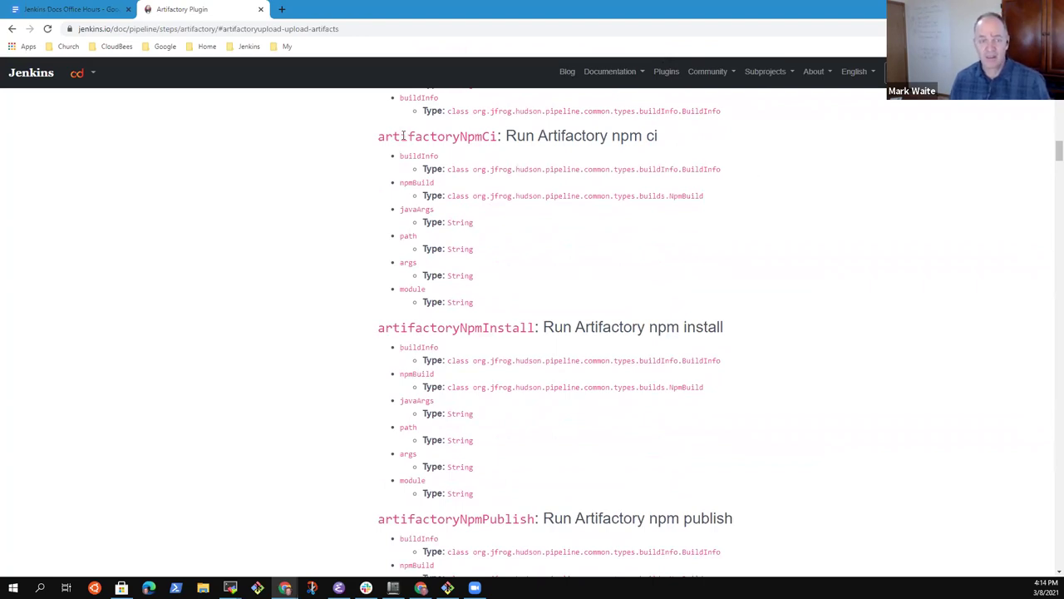
left_click_drag(379, 136, 667, 135)
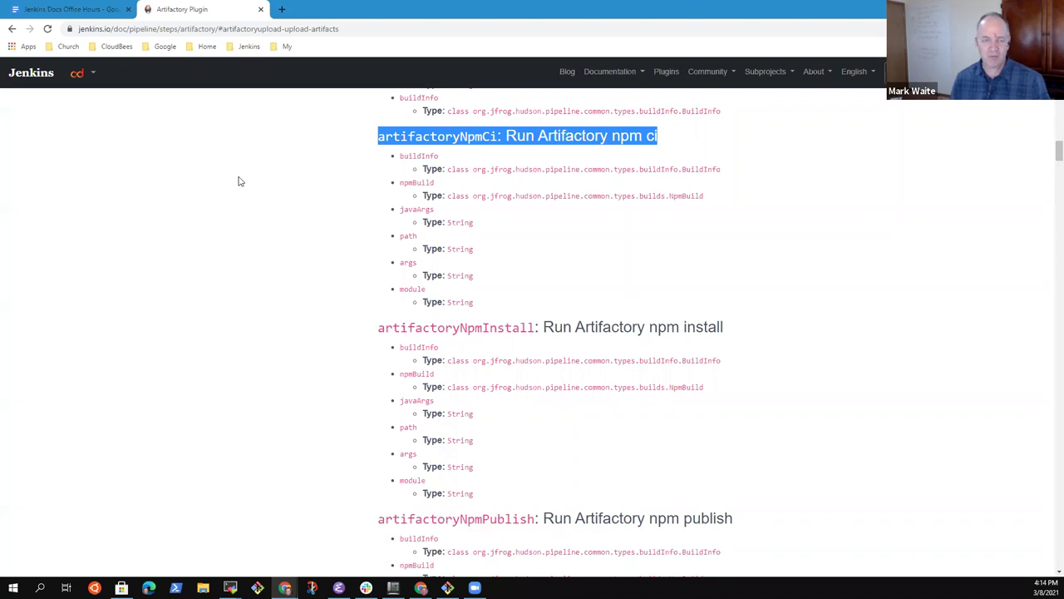
scroll(724, 207, "up", 1)
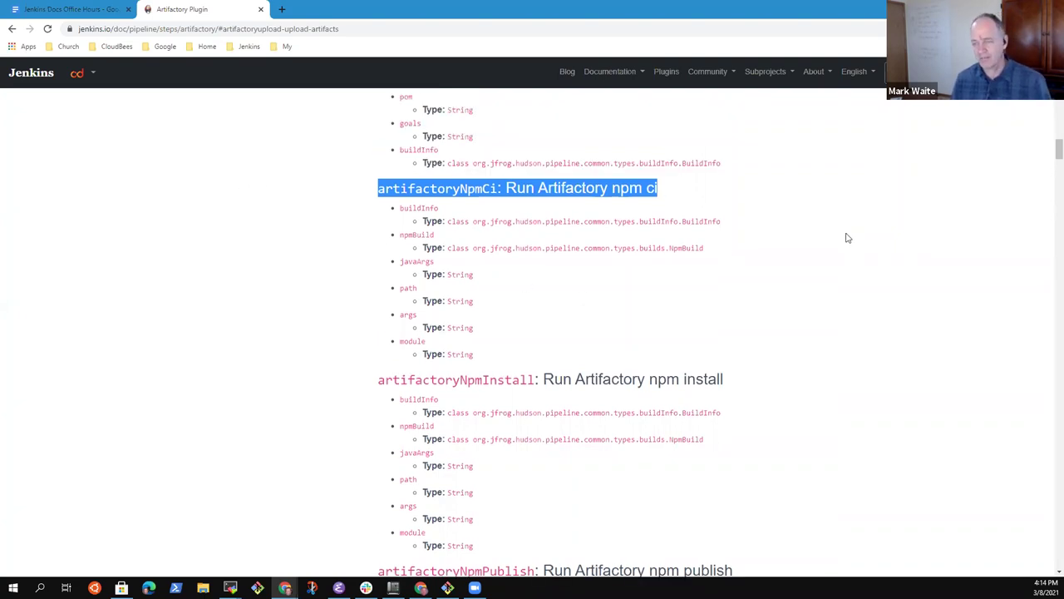
key("Home")
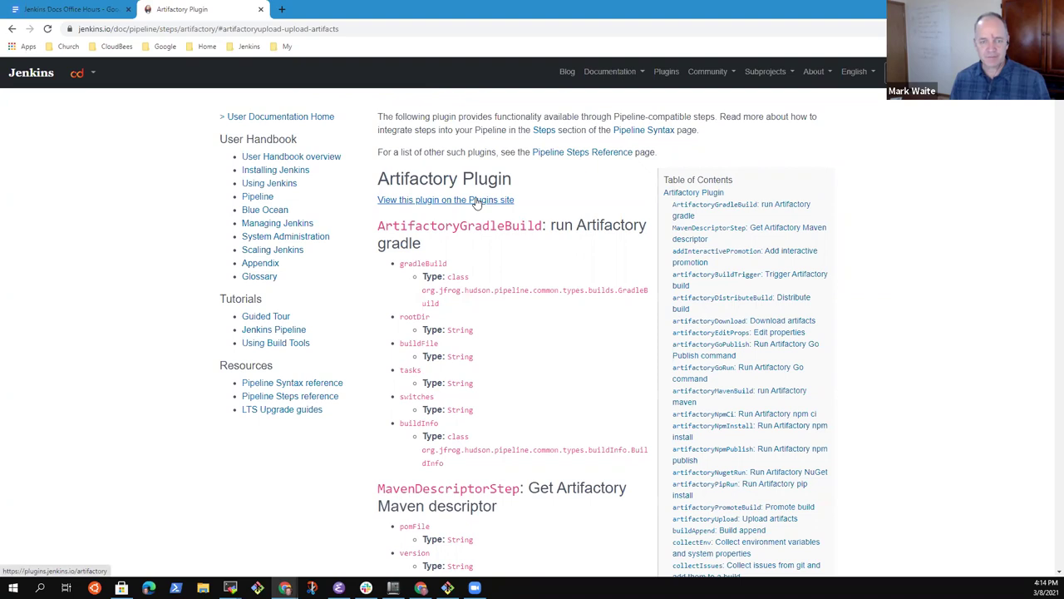
left_click(86, 10)
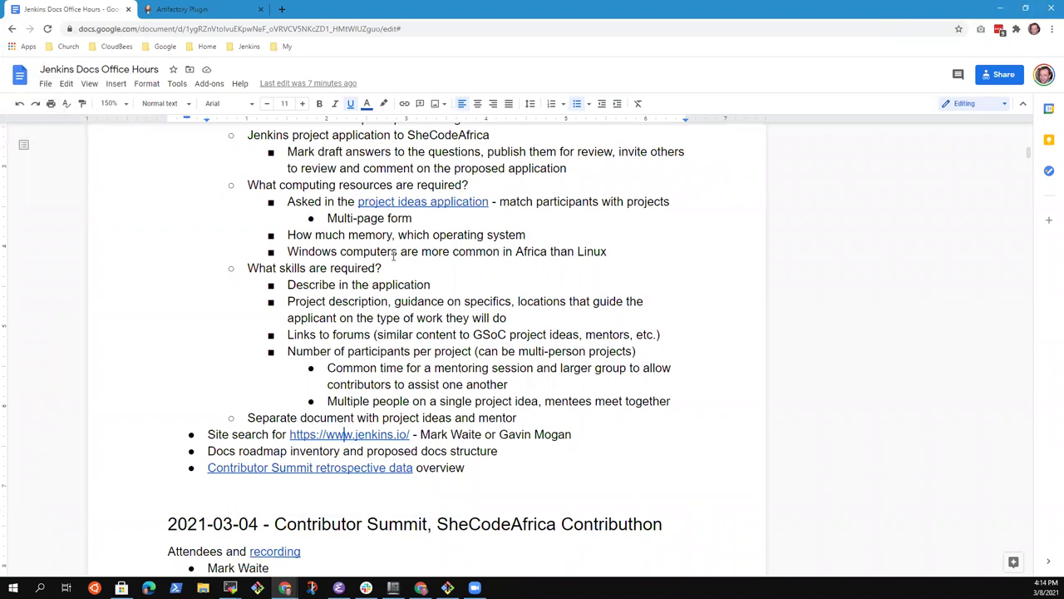
left_click(574, 434)
key("Return")
key("Tab")
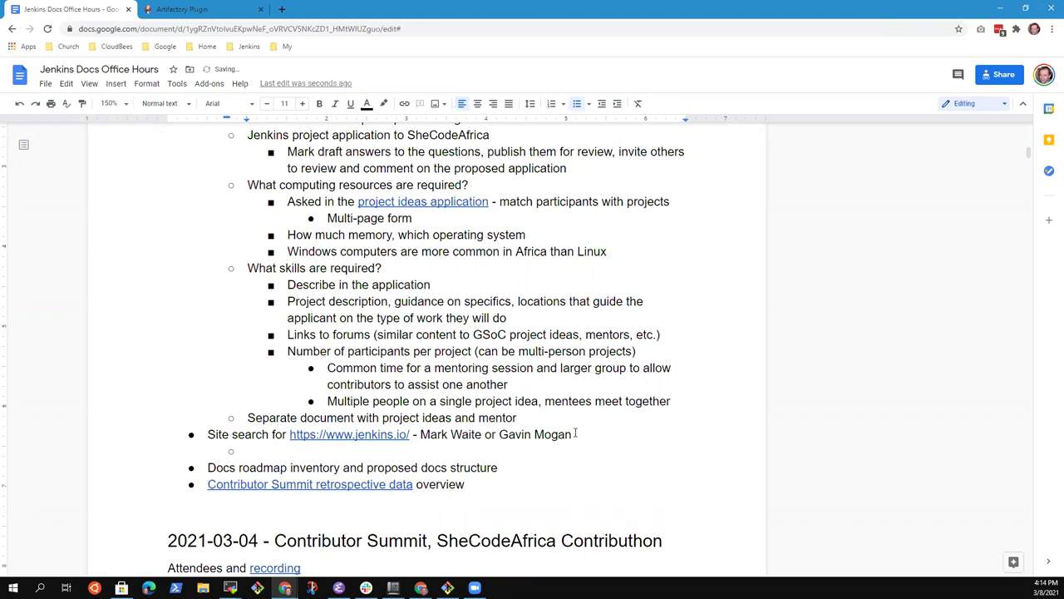
Step: Search jenkins.io for "code coverage" and for "jacoco code", and open the "Record JaCoCo coverage report" result
left_click(182, 9)
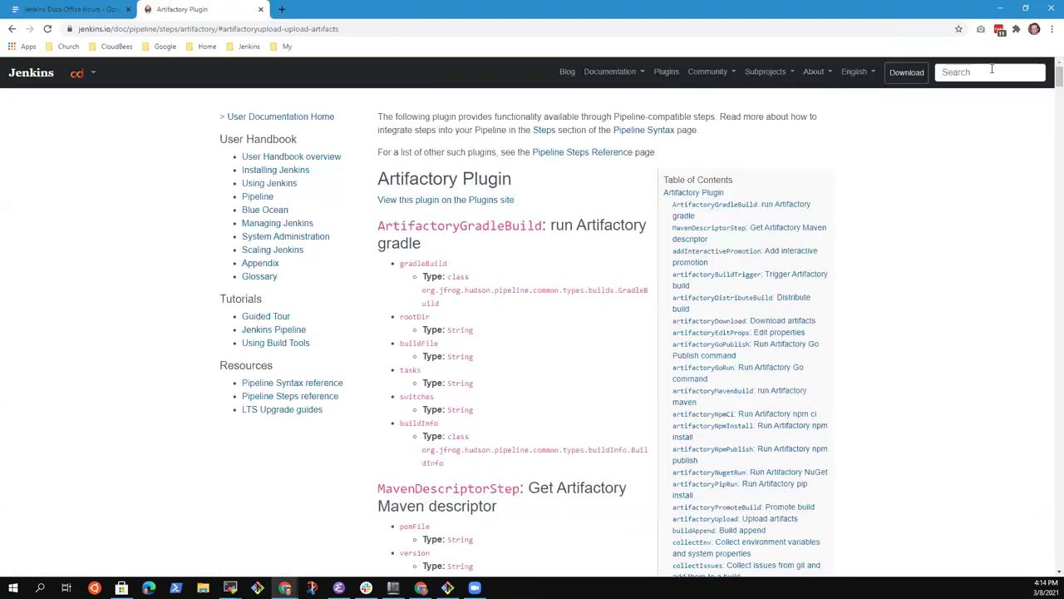
left_click(971, 71)
type("code coverage")
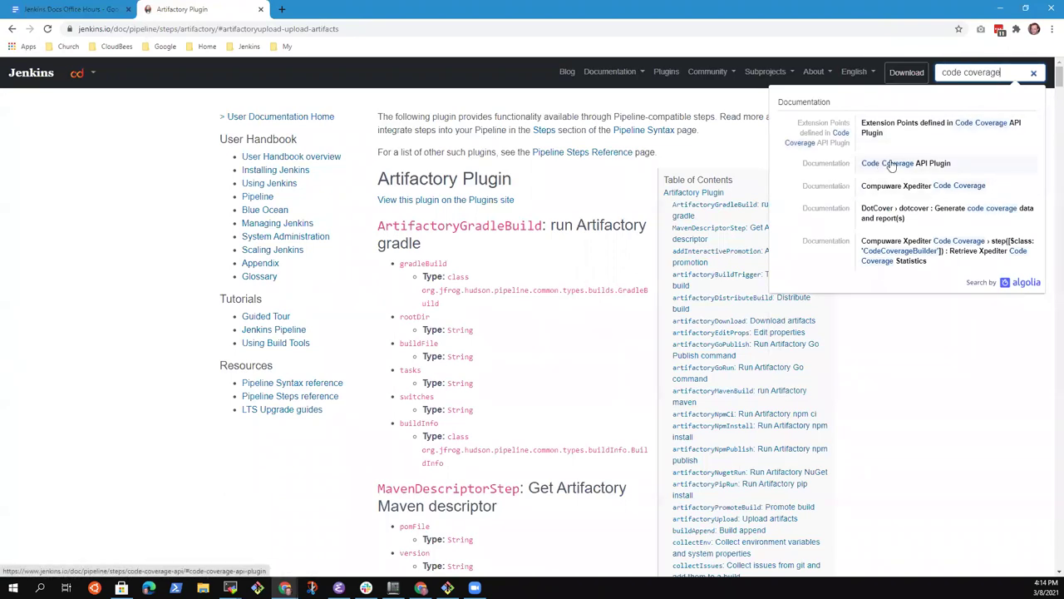
key("ctrl+a")
type("jacoco")
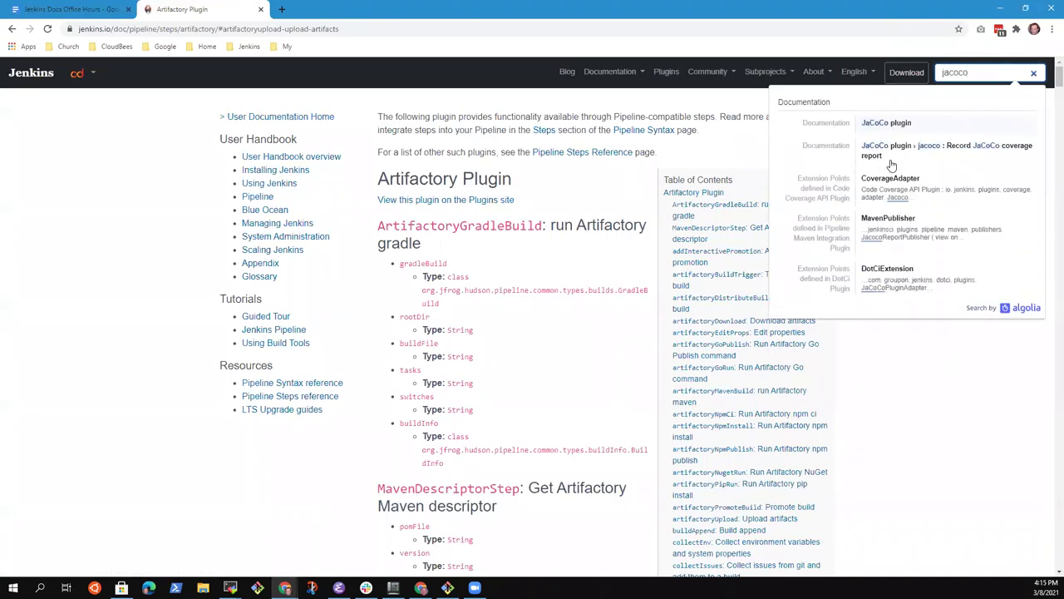
type(" code")
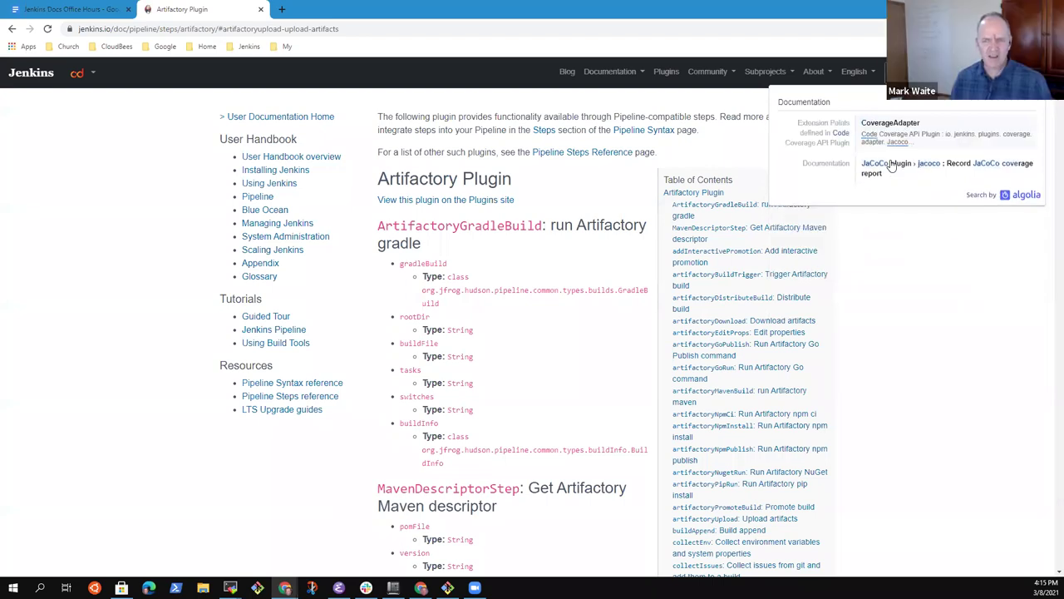
left_click(886, 165)
Step: Find "cov" and "code" within the JaCoCo plugin page and highlight the phrase "code coverage report" in the description
key("ctrl+f")
type("cov")
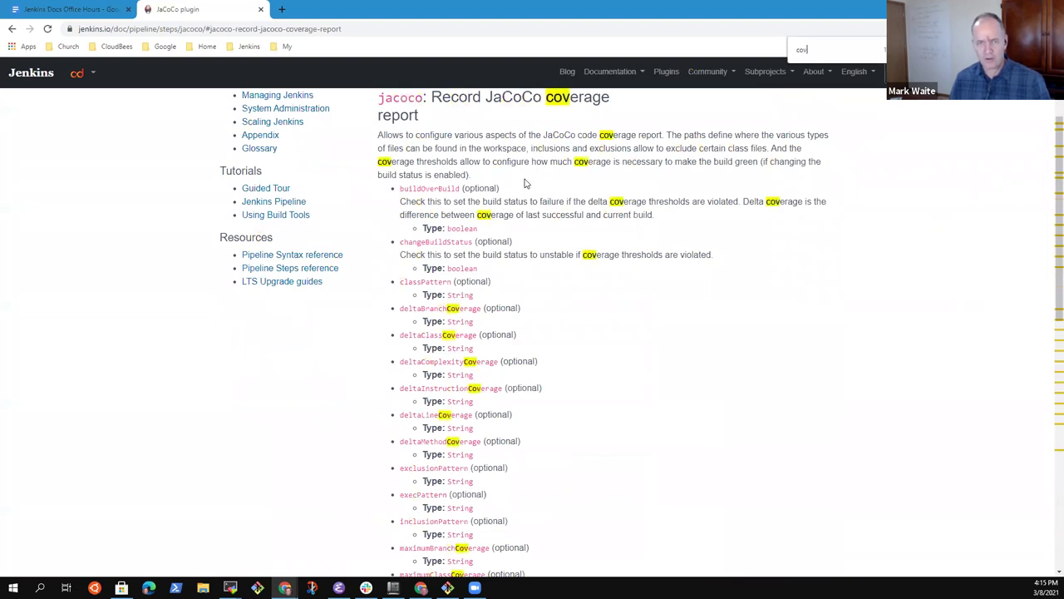
key("BackSpace")
type("ode")
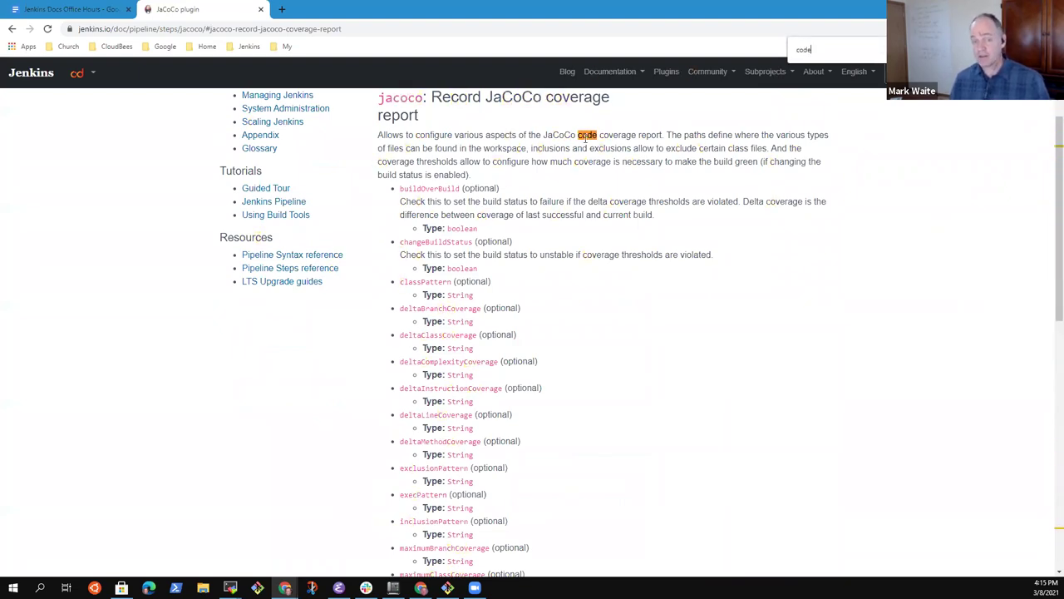
left_click_drag(578, 135, 662, 136)
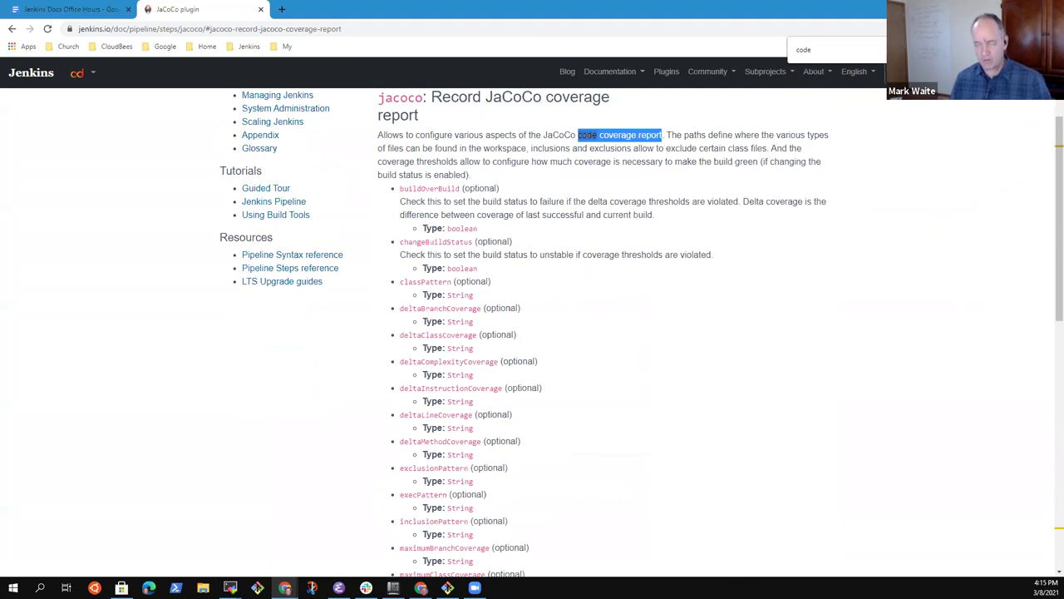
Step: Search the site for "code coverage report" and look through the JaCoCo plugin page from end to start
left_click(923, 71)
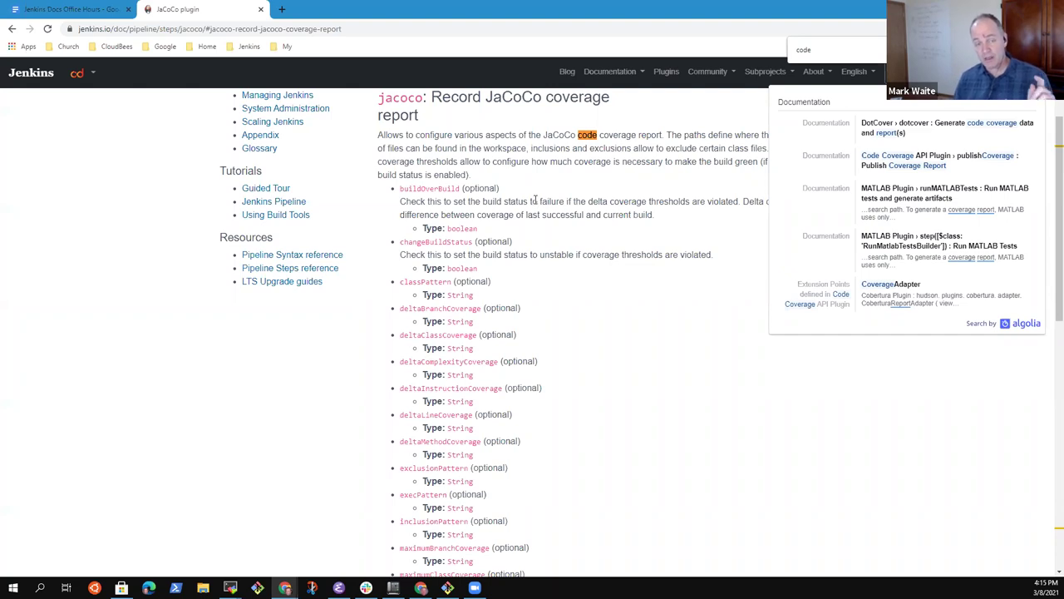
scroll(592, 311, "down", 6)
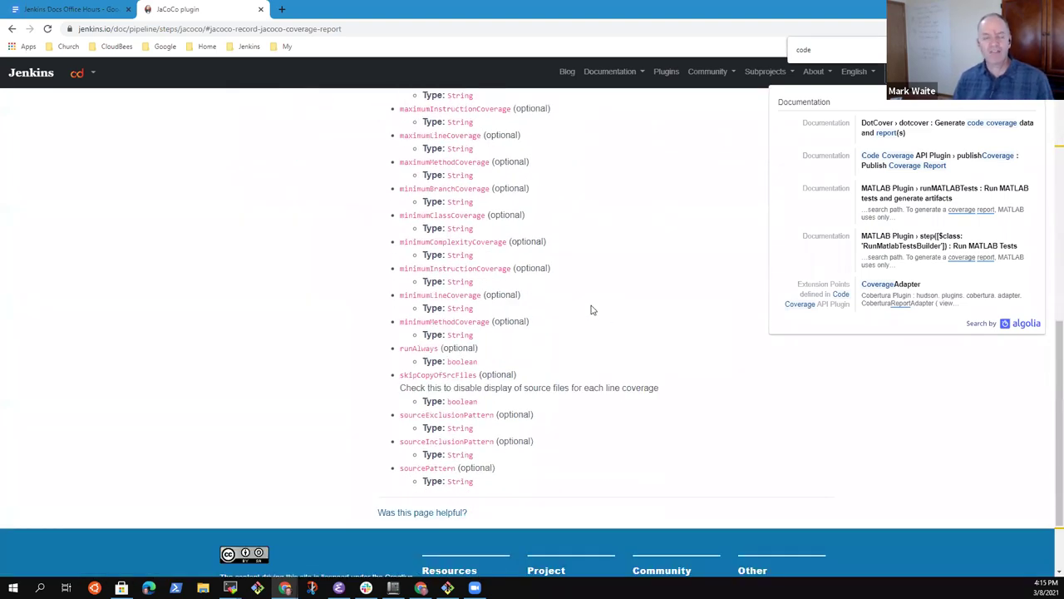
scroll(594, 318, "up", 15)
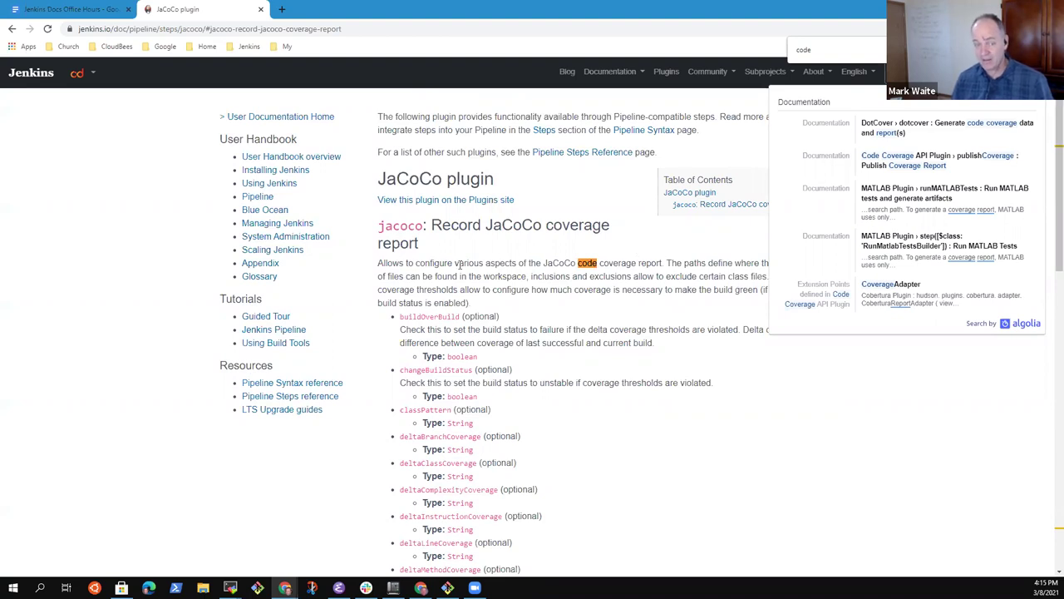
Step: Search the site for the description's phrase "JaCoCo code coverage report" and open the CoverageAdapter result
left_click_drag(541, 263, 662, 262)
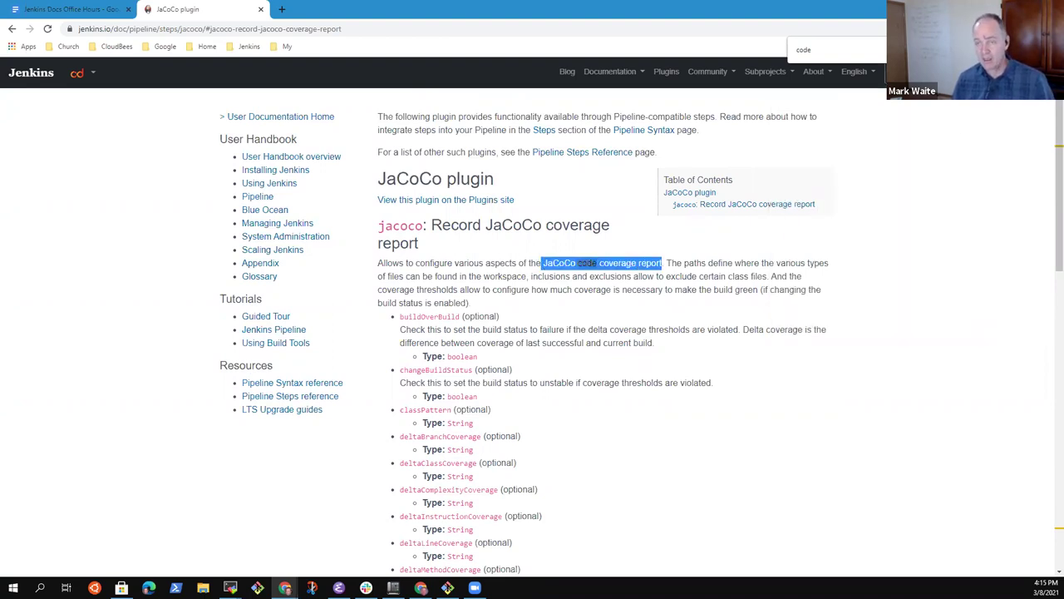
left_click(662, 262)
triple_click(998, 73)
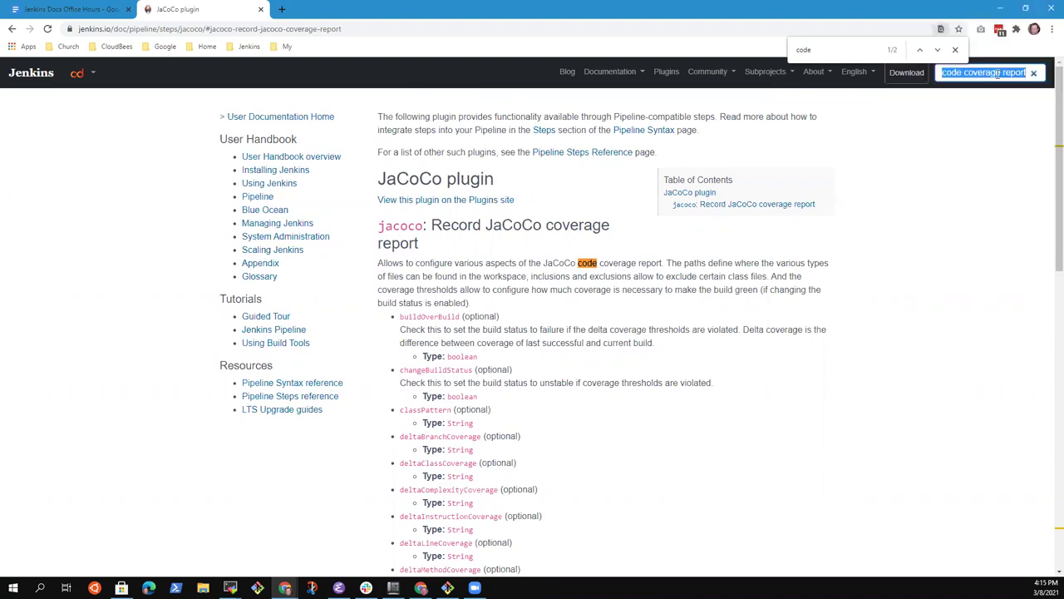
key("ctrl+v")
key("Return")
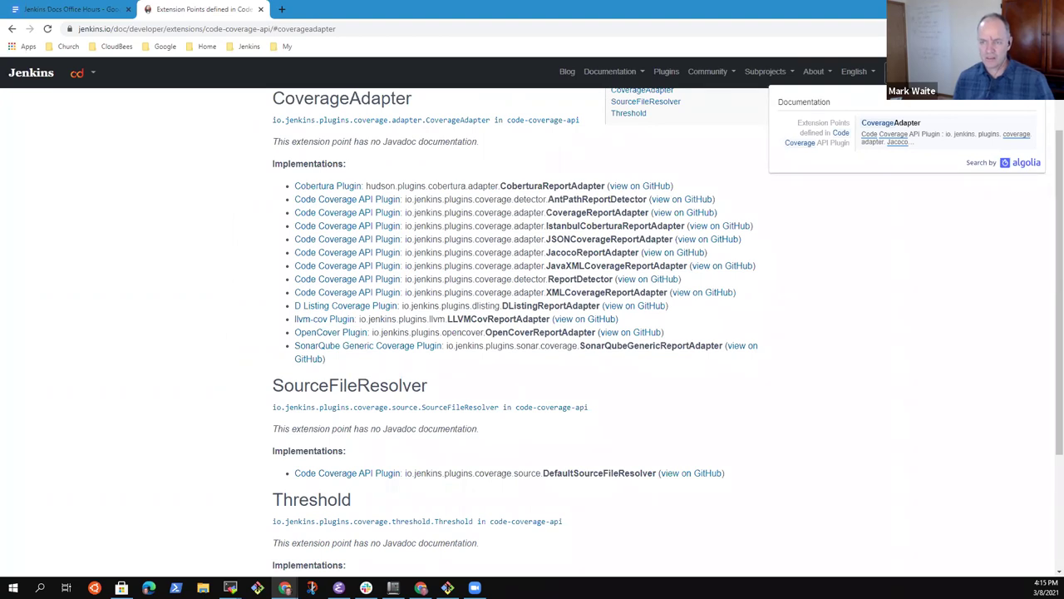
Step: Search the site for "coverage report", open the GitHub Coverage Reporter and "Record JaCoCo coverage report" results, and repeat the search
key("Return")
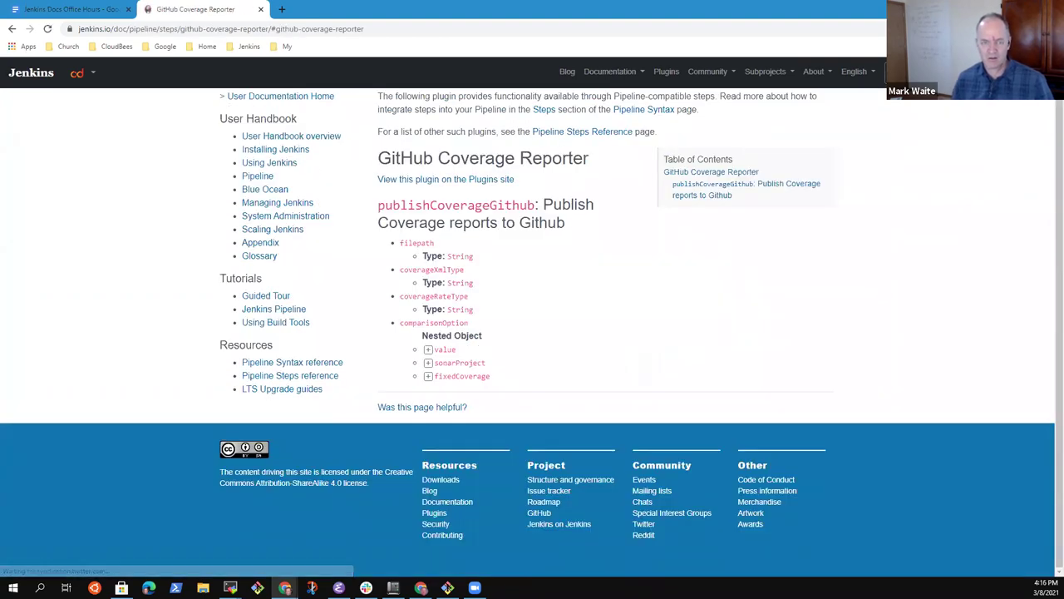
left_click(923, 72)
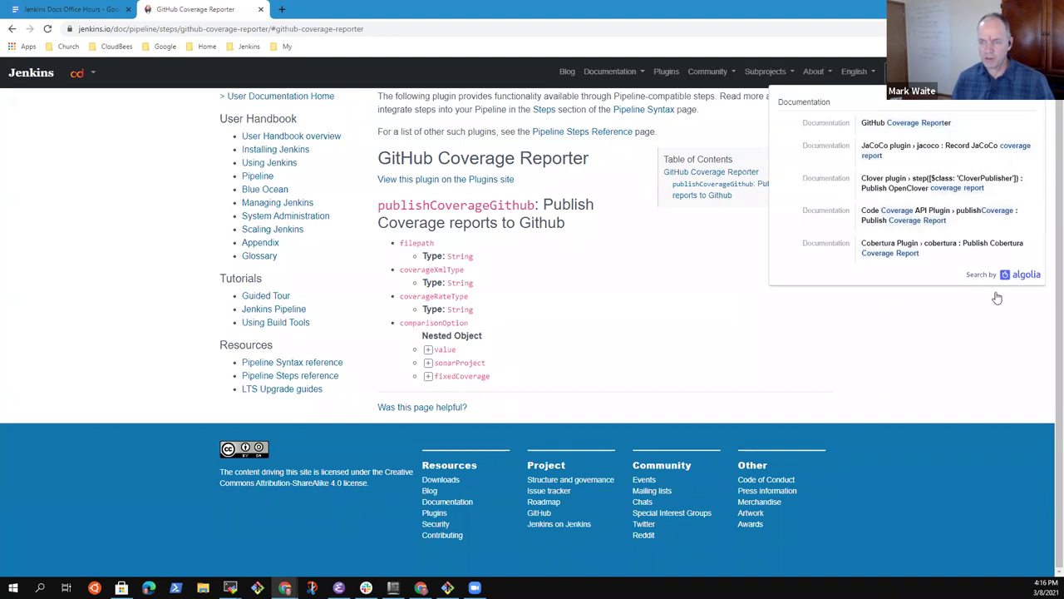
left_click(884, 152)
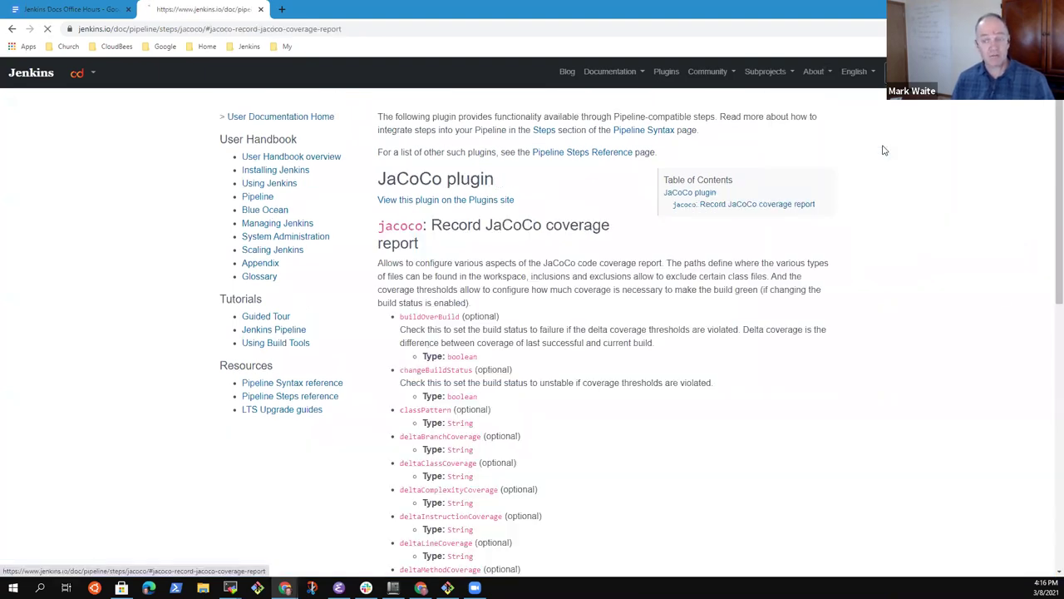
left_click(956, 73)
type("coverage")
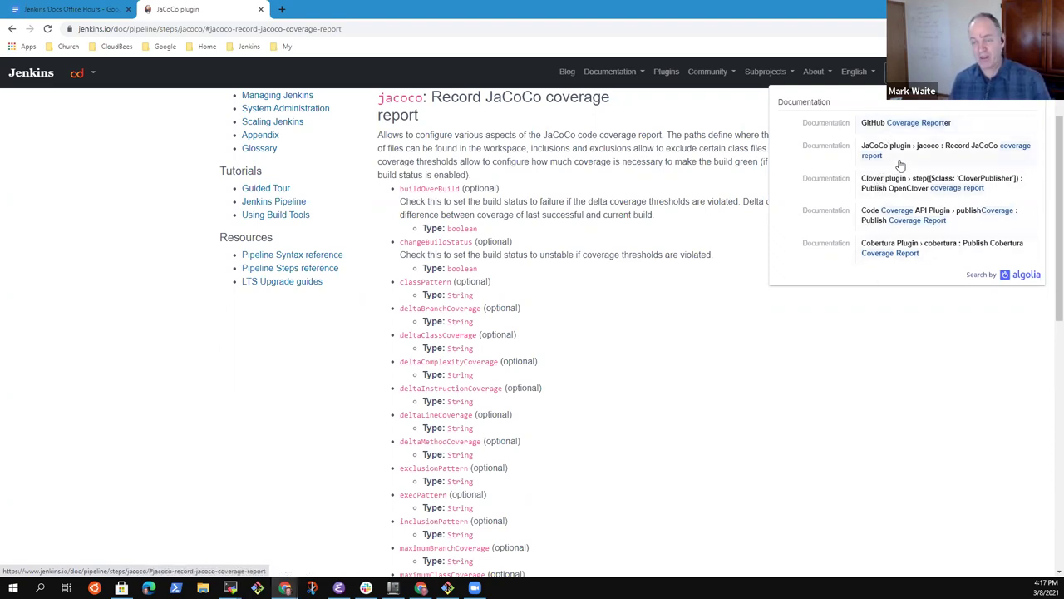
Step: Compare the site header of the Plugins Index with the Jenkins Sub-projects and Jenkins Handbook pages, ending on the Plugins Index
left_click(664, 75)
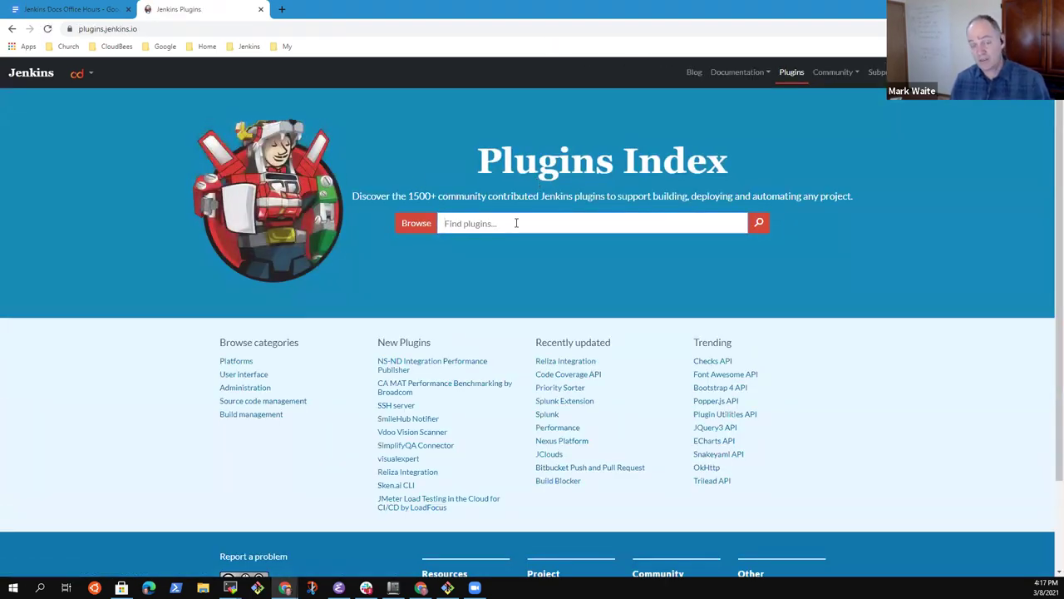
left_click(516, 222)
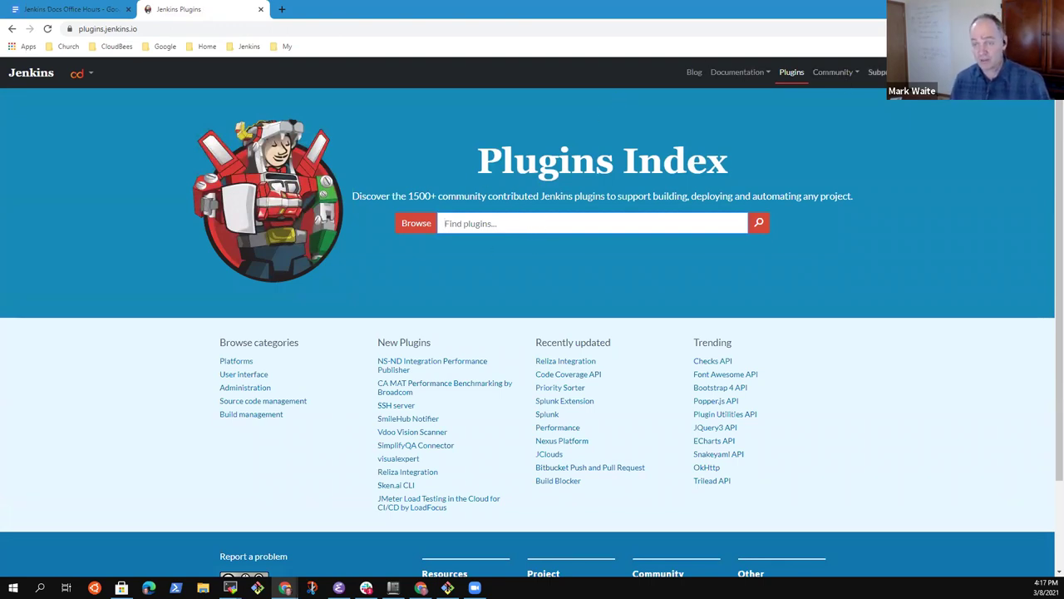
left_click(877, 72)
left_click(893, 109)
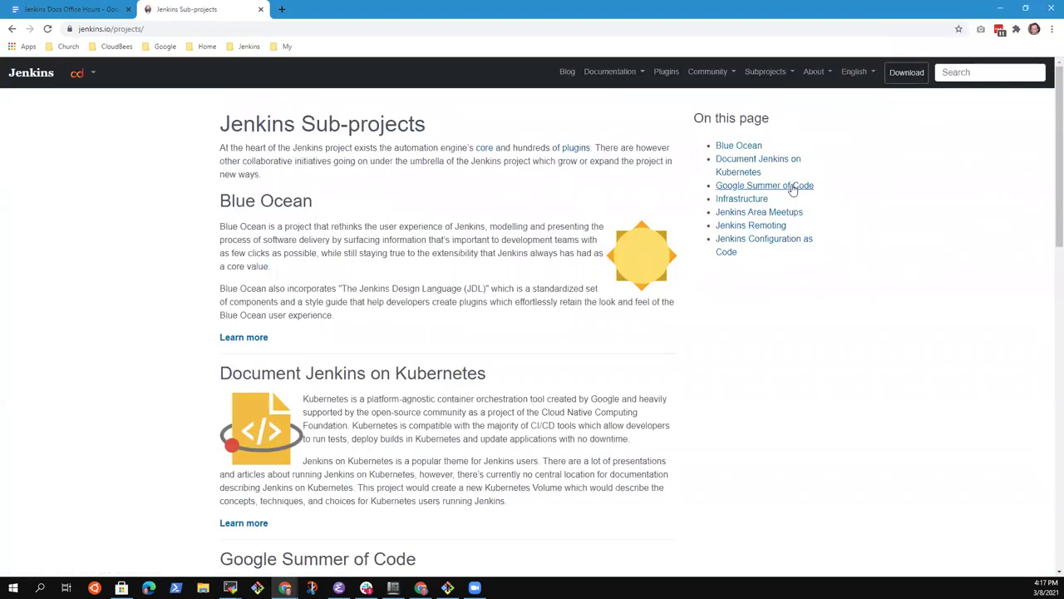
left_click(617, 73)
left_click(619, 99)
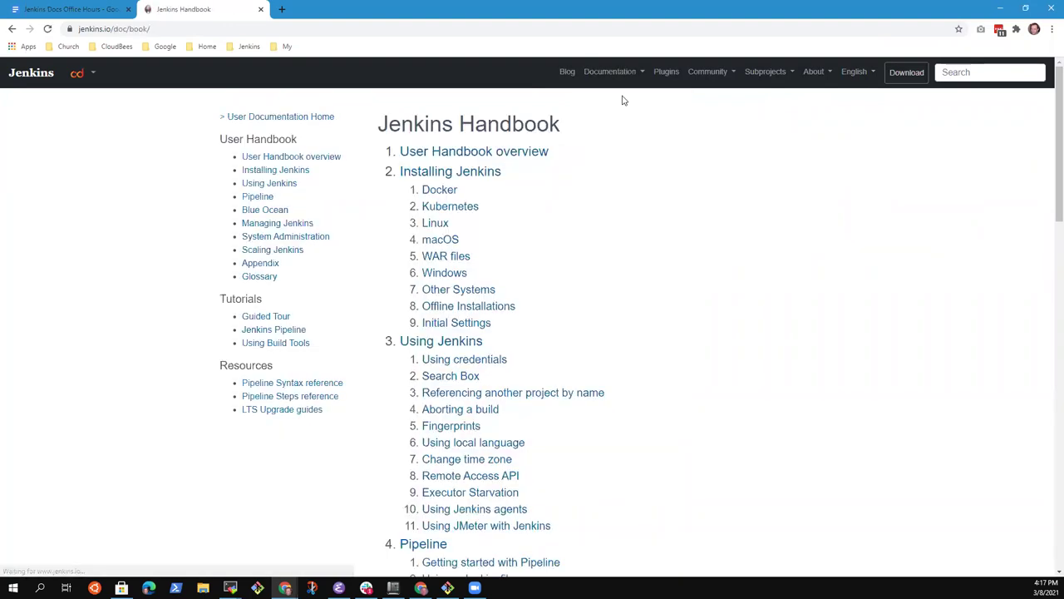
left_click(670, 73)
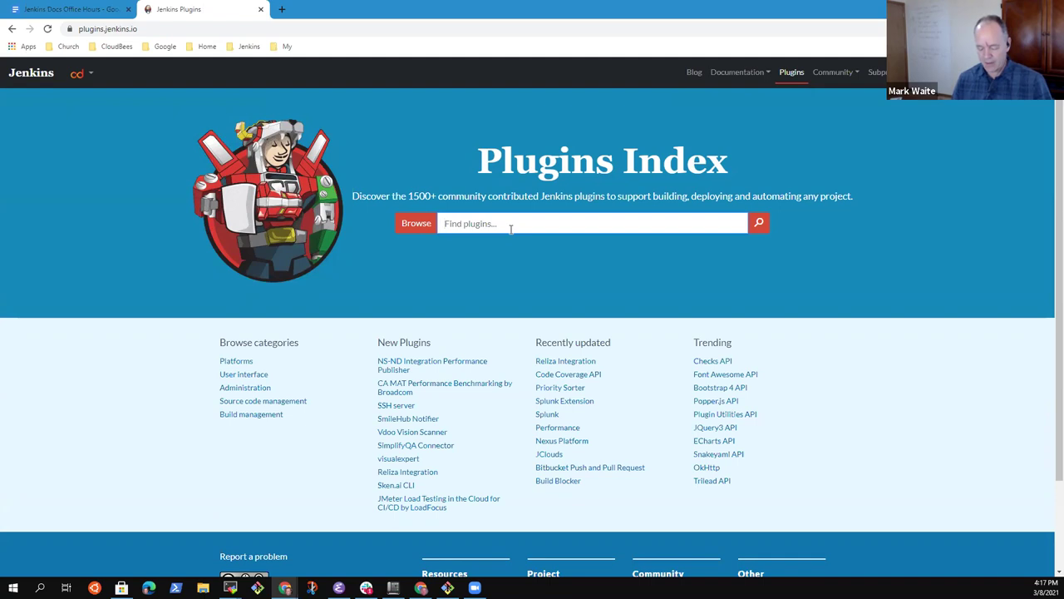
Step: Search the Plugins Index for "findbugs" and for "deprecated"
type("findbugs")
key("Return")
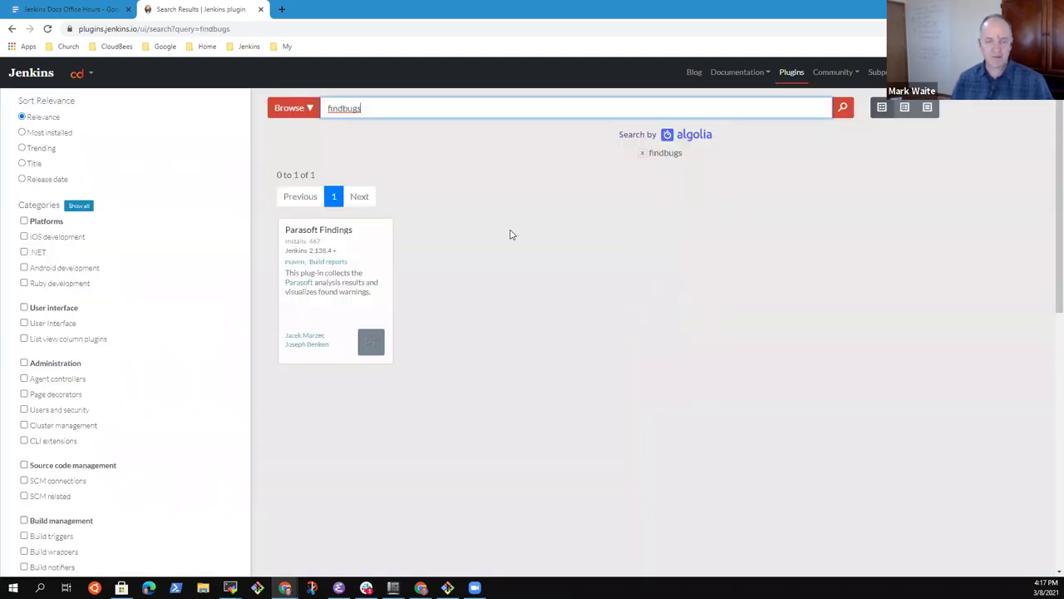
key("ctrl+a")
key("BackSpace")
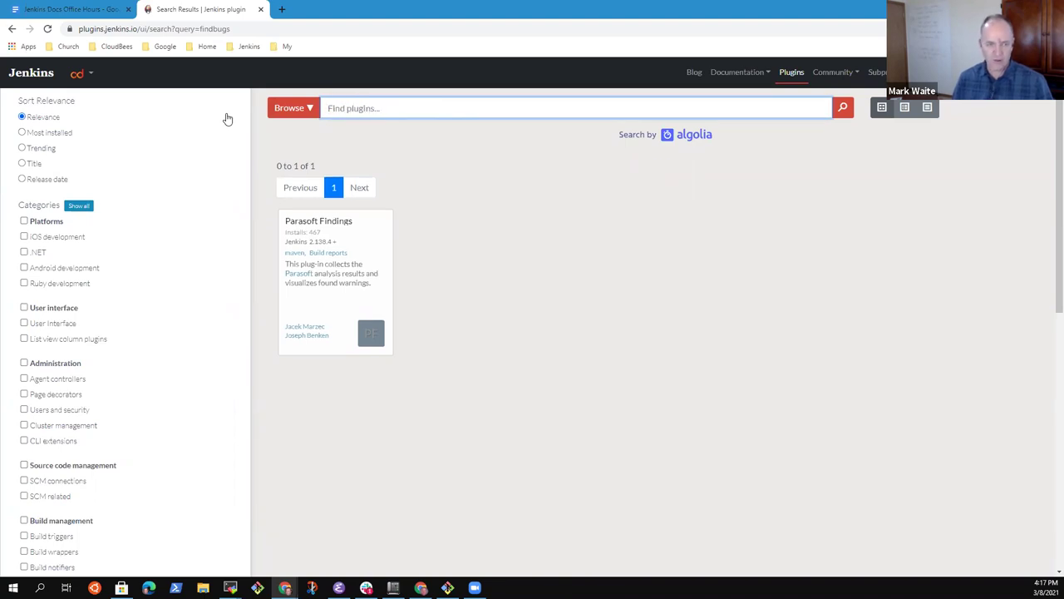
type("de")
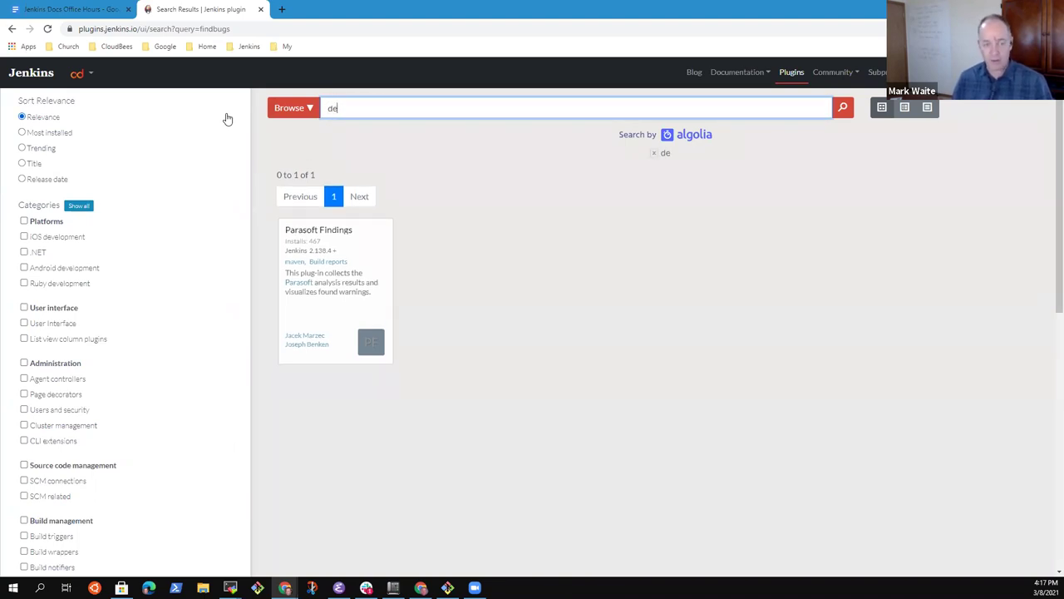
type("precated")
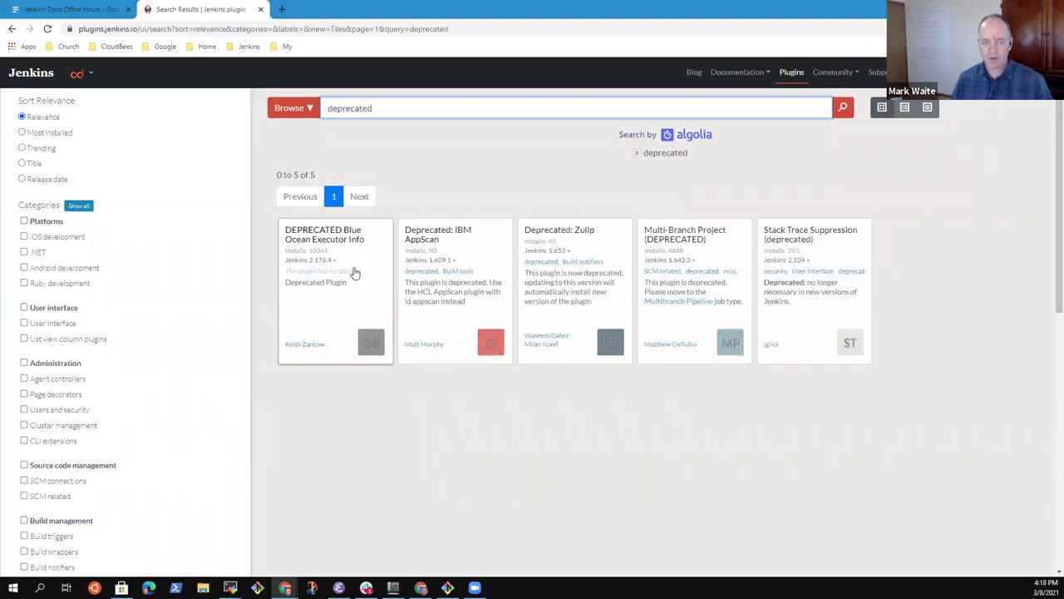
Step: Open the deprecated IBM AppScan plugin, follow its notice to the deprecation process page, and return to the search results
left_click(490, 243)
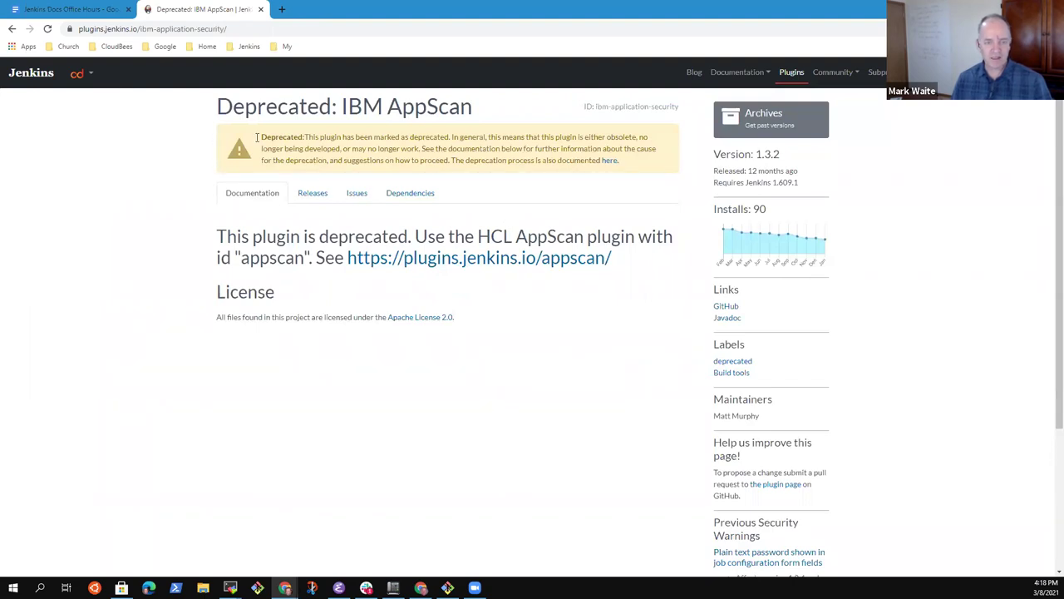
left_click_drag(261, 137, 612, 163)
left_click(612, 163)
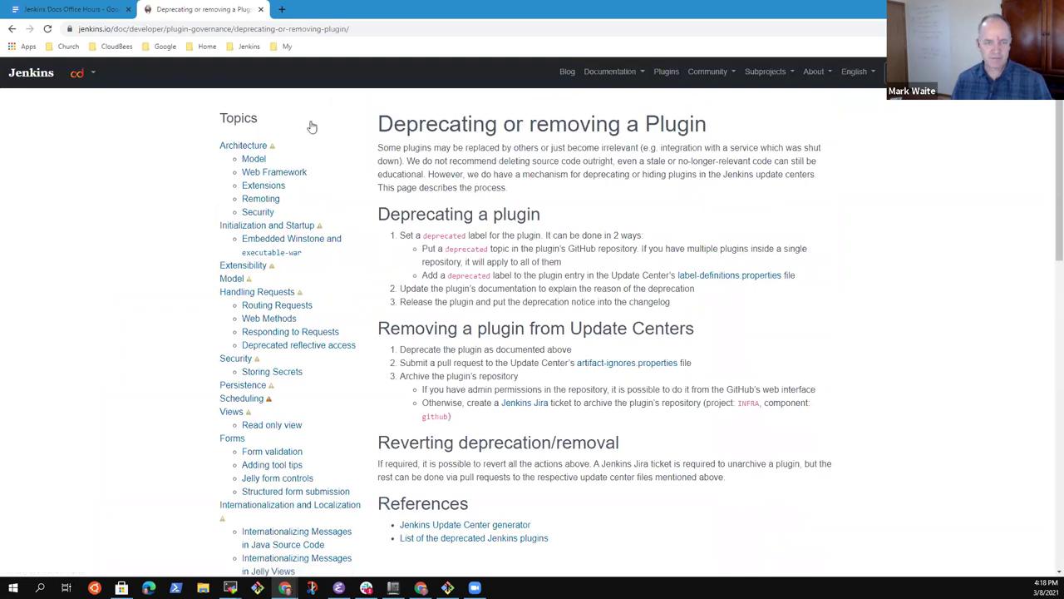
left_click(12, 29)
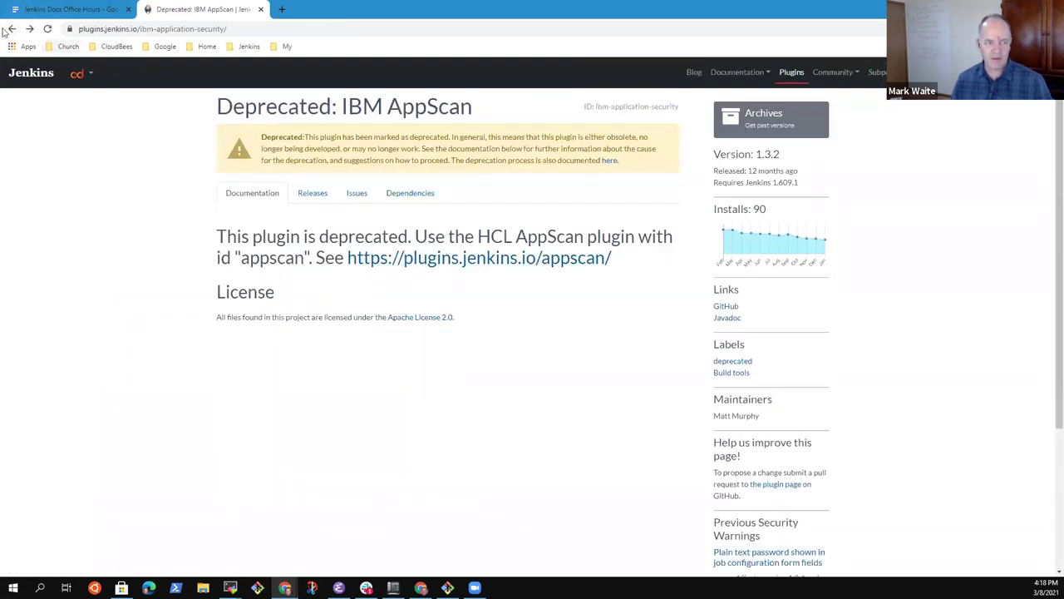
left_click(12, 29)
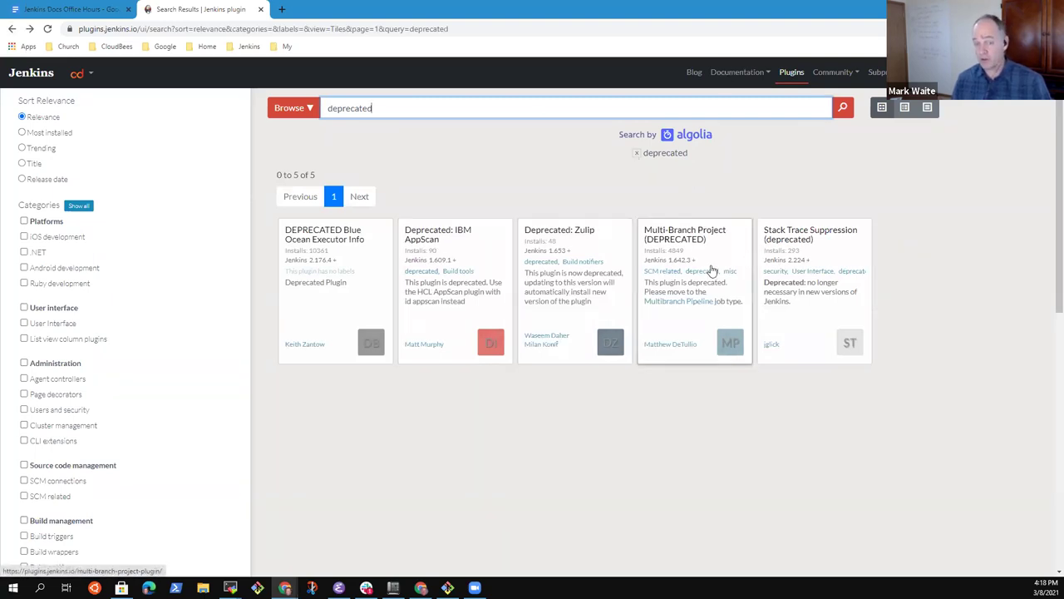
Step: Open the Multi-Branch Project (DEPRECATED) plugin, highlight its deprecation notice and open its GitHub repository
left_click(725, 244)
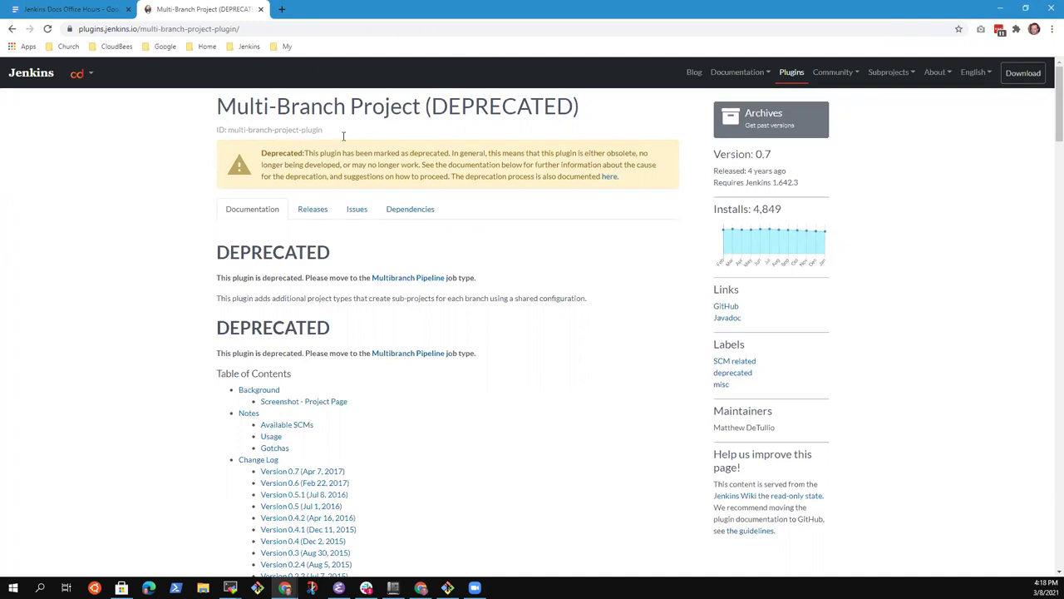
left_click_drag(260, 155, 651, 176)
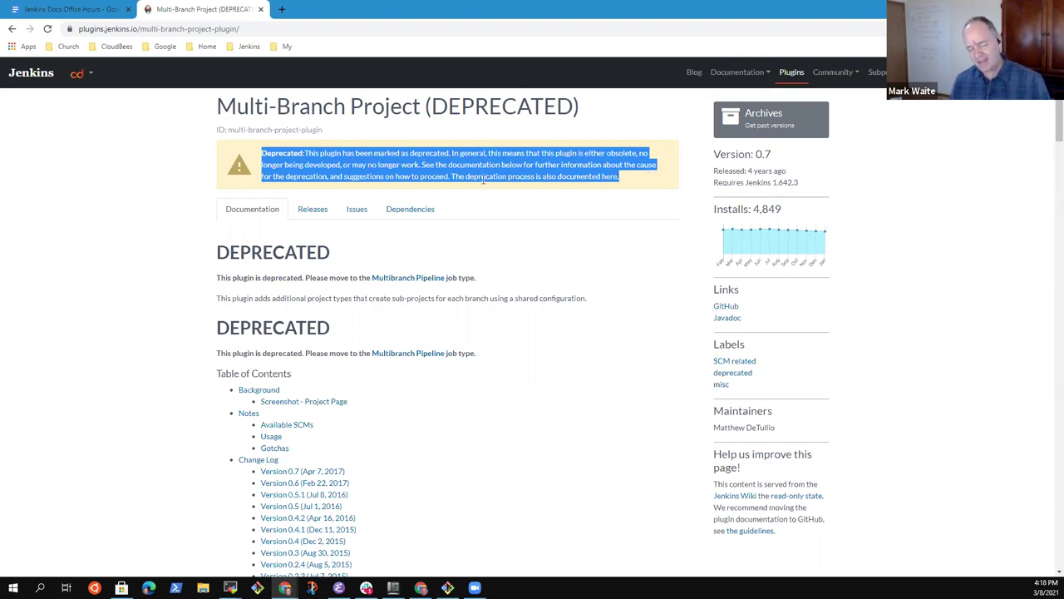
left_click(725, 306)
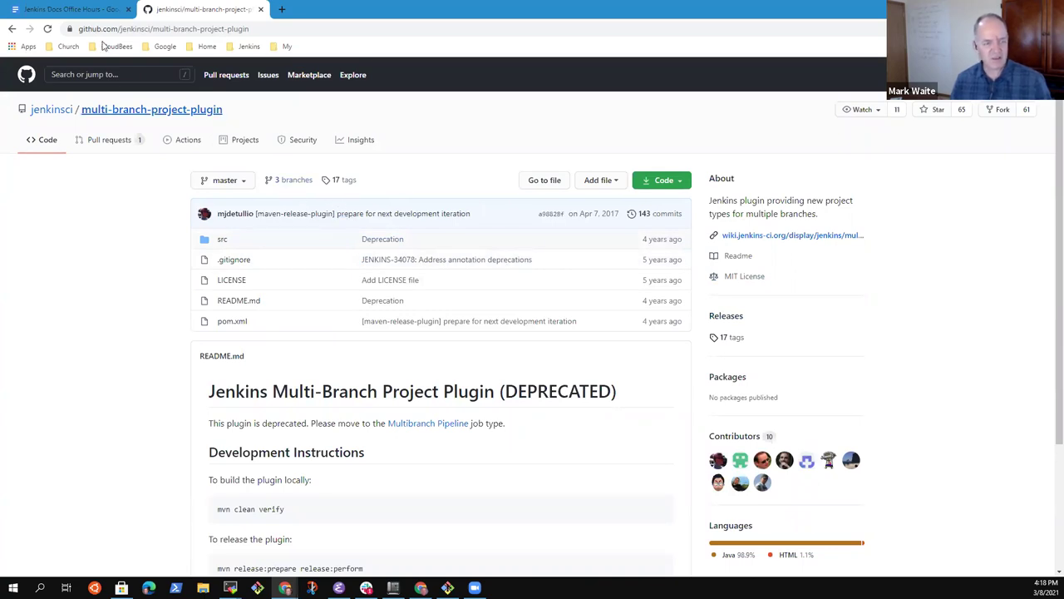
Step: Go back from GitHub to the plugin page, open the Plugins Index and search it for "adopt-this-plugin"
left_click(12, 28)
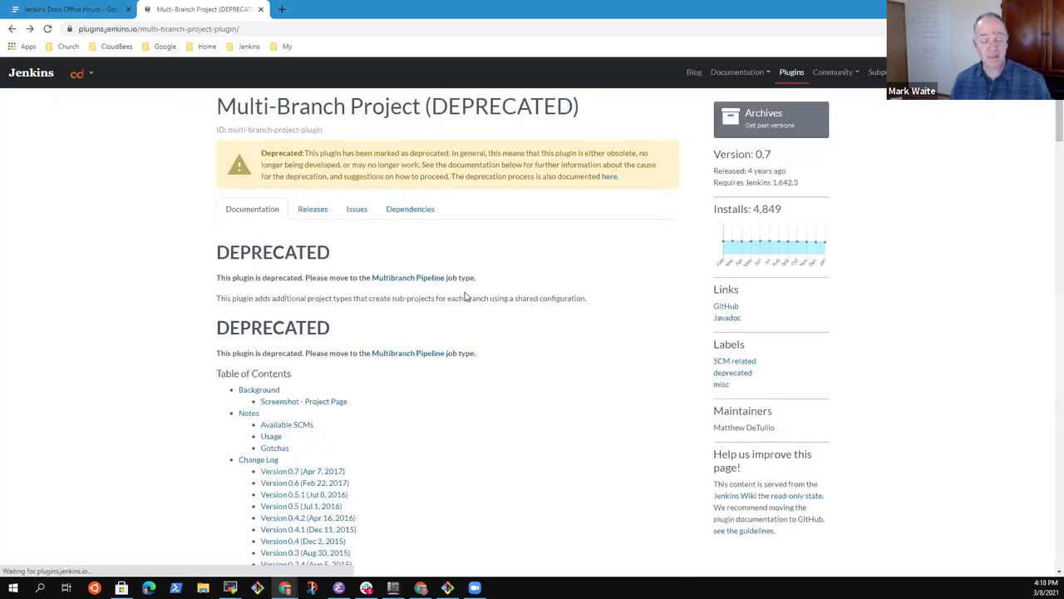
left_click(791, 73)
left_click(441, 222)
type("abo")
type("pt-this-plugin")
key("Return")
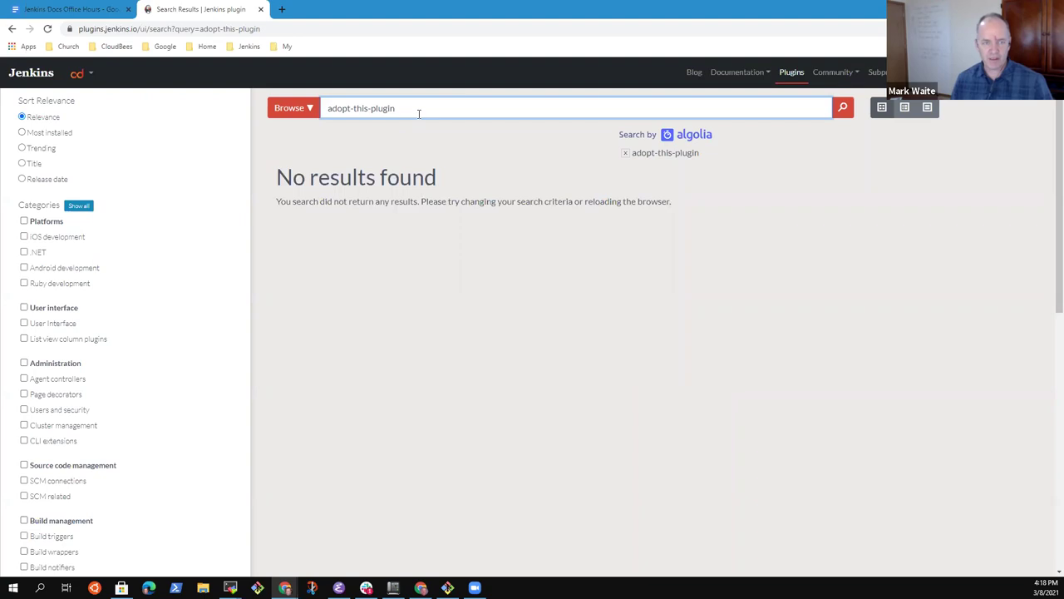
Step: Clear the search, check the category filters, search for "adopt-plugin" and remove that query again
key("ctrl+a")
key("BackSpace")
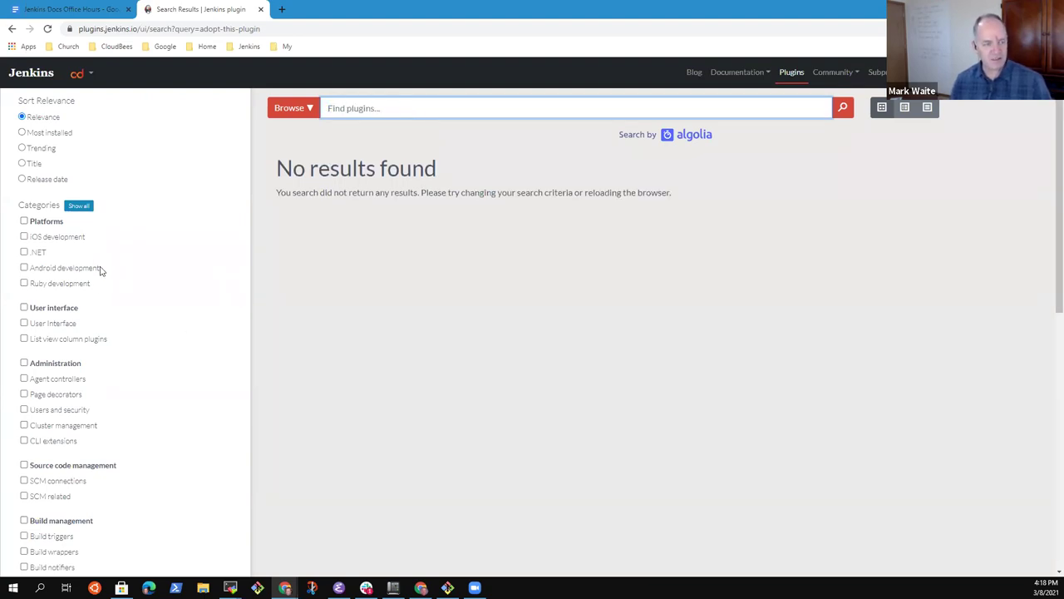
scroll(107, 266, "down", 3)
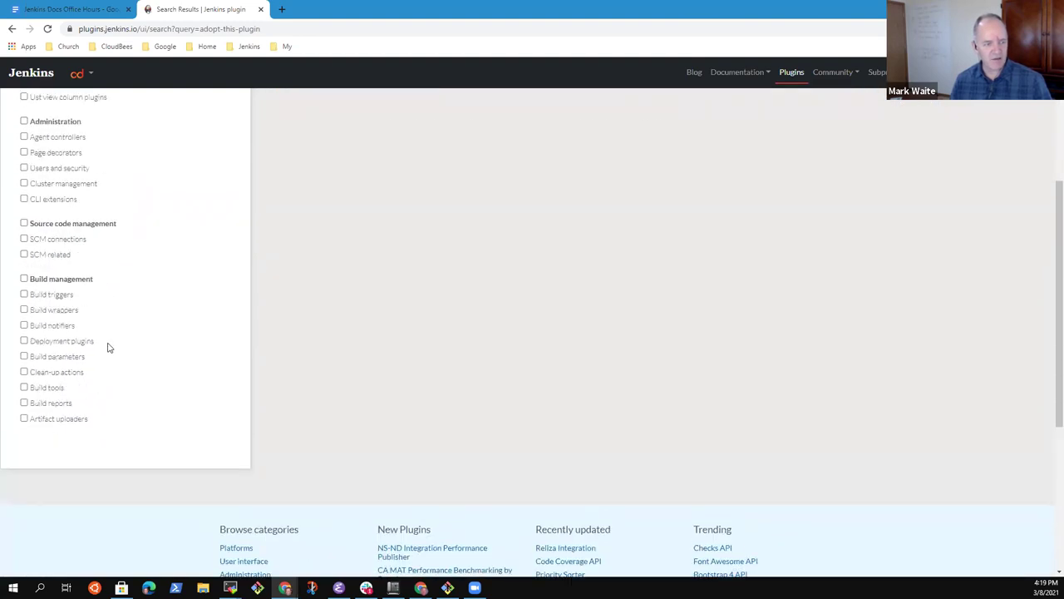
scroll(108, 348, "up", 3)
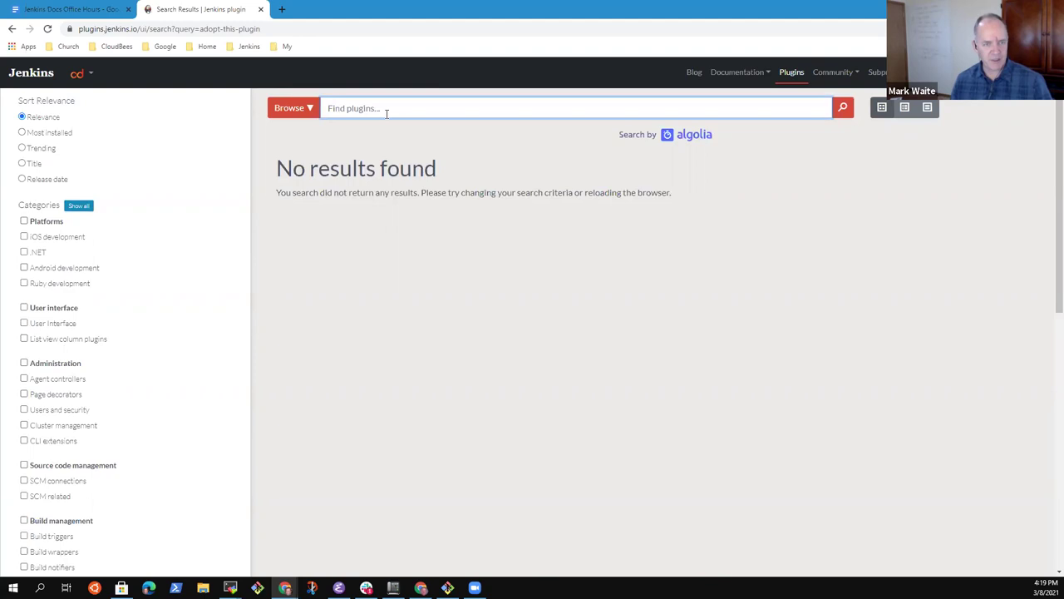
type("adopt")
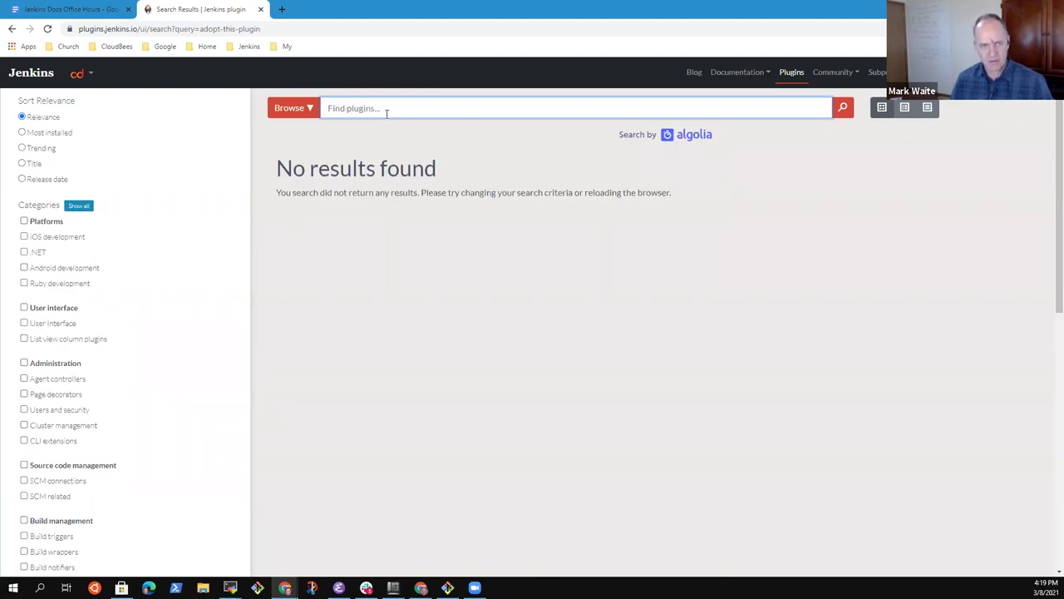
type("-plugin")
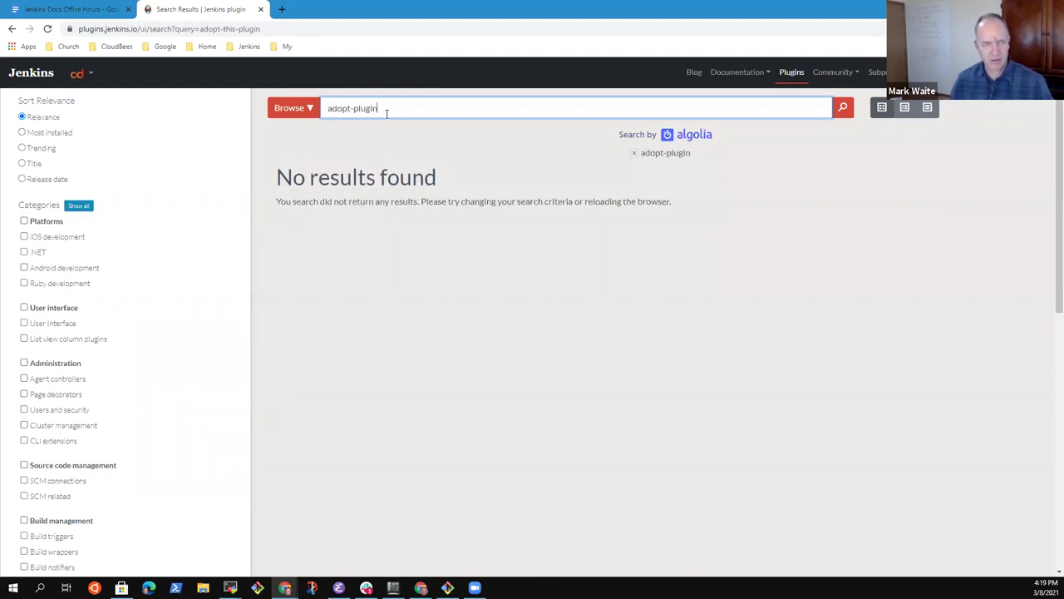
left_click(634, 152)
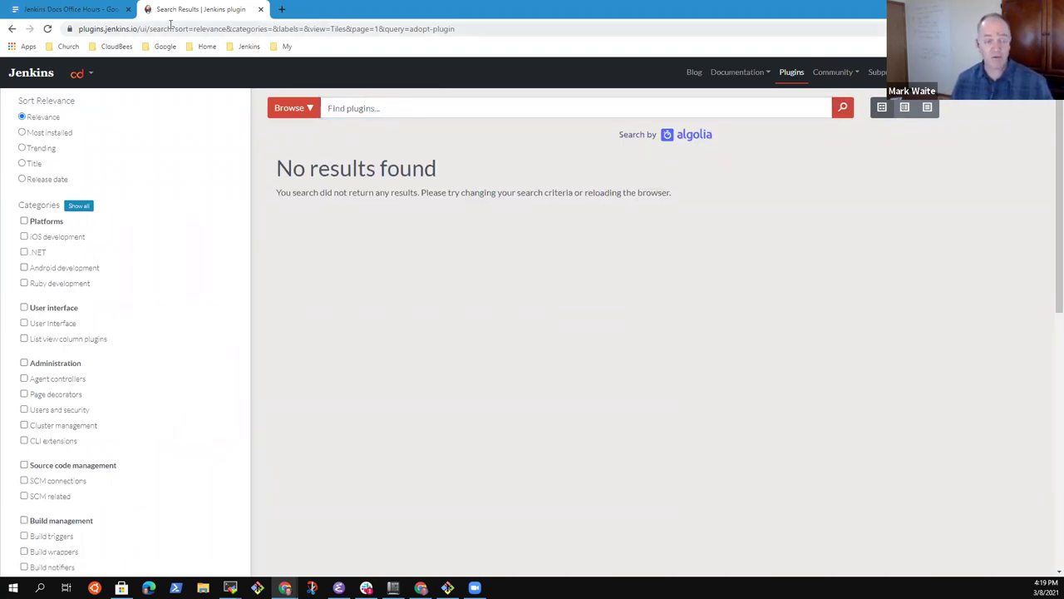
Step: Search the web in a new tab for "Jenkins adopt this plugin" and skim the Adopt a Plugin page
left_click(282, 9)
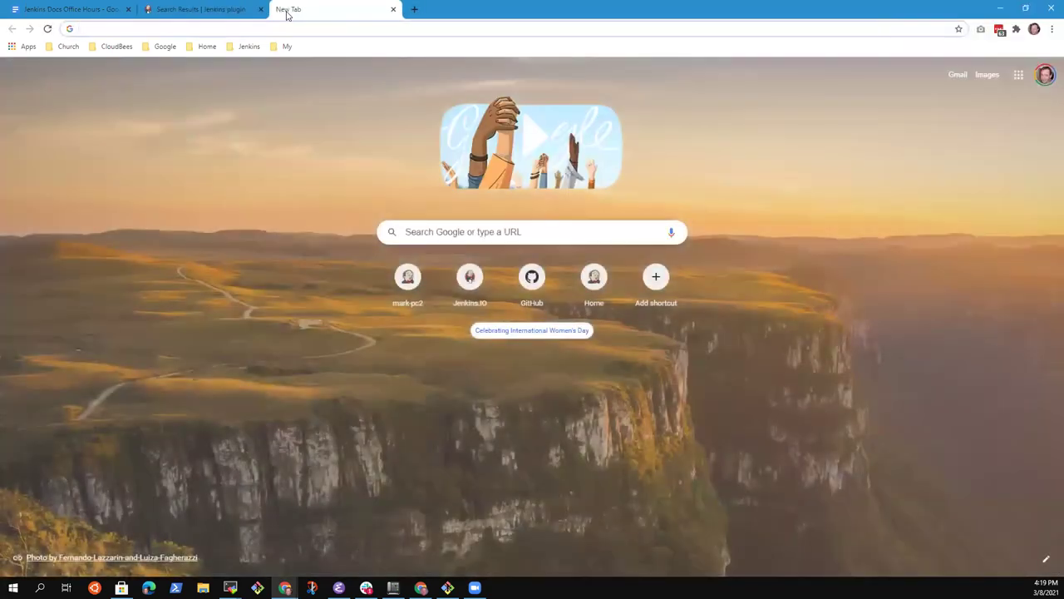
type("Jenkins adopt this plugin")
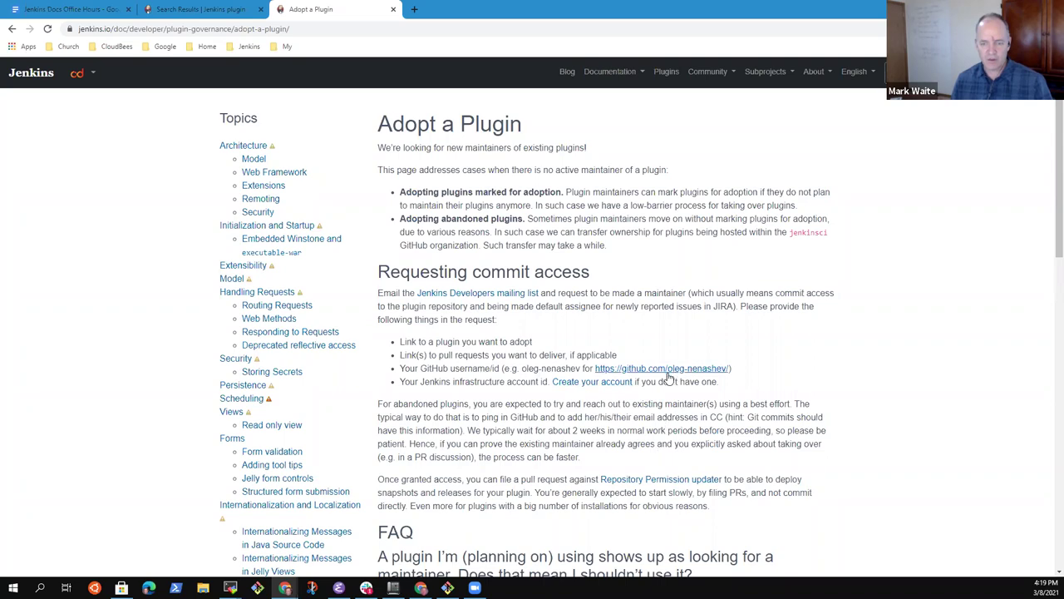
scroll(516, 413, "down", 3)
scroll(516, 413, "down", 8)
key("Home")
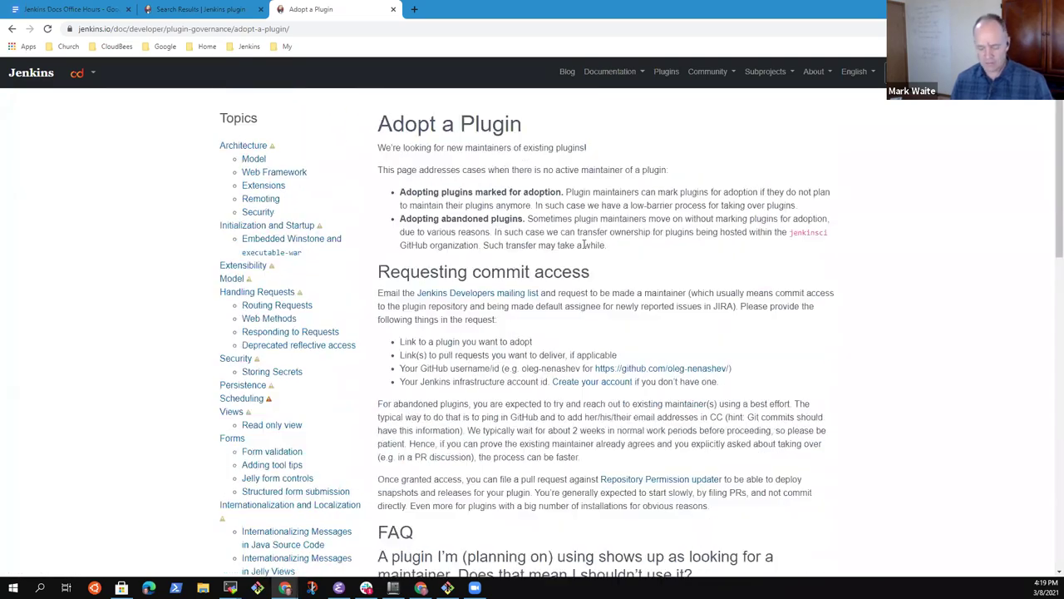
Step: Find "plugins.jenkin" within the Adopt a Plugin page and clear the find text
key("ctrl+f")
type("plugins.")
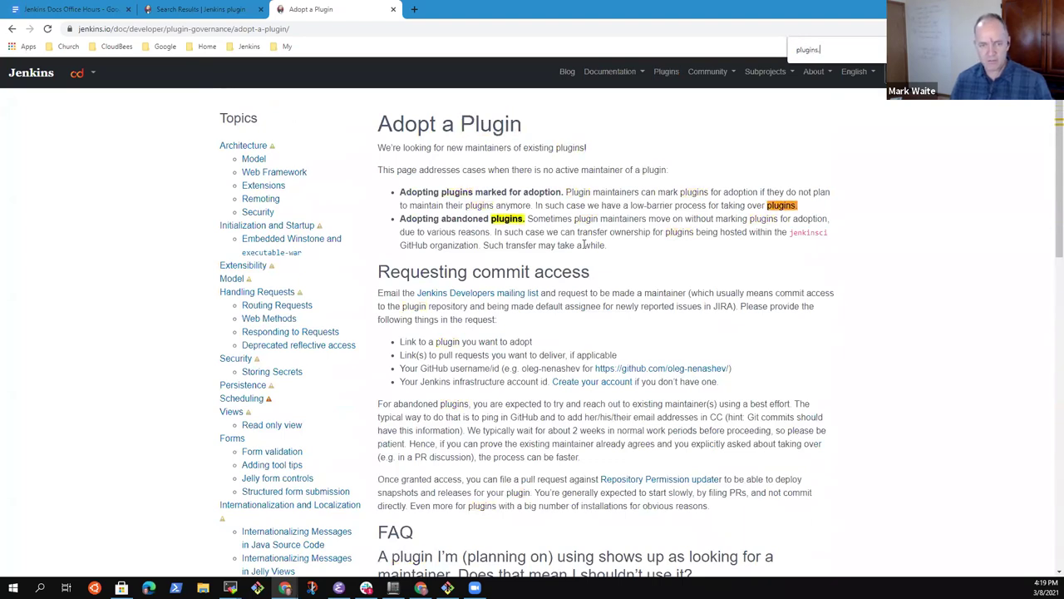
type("jenkin")
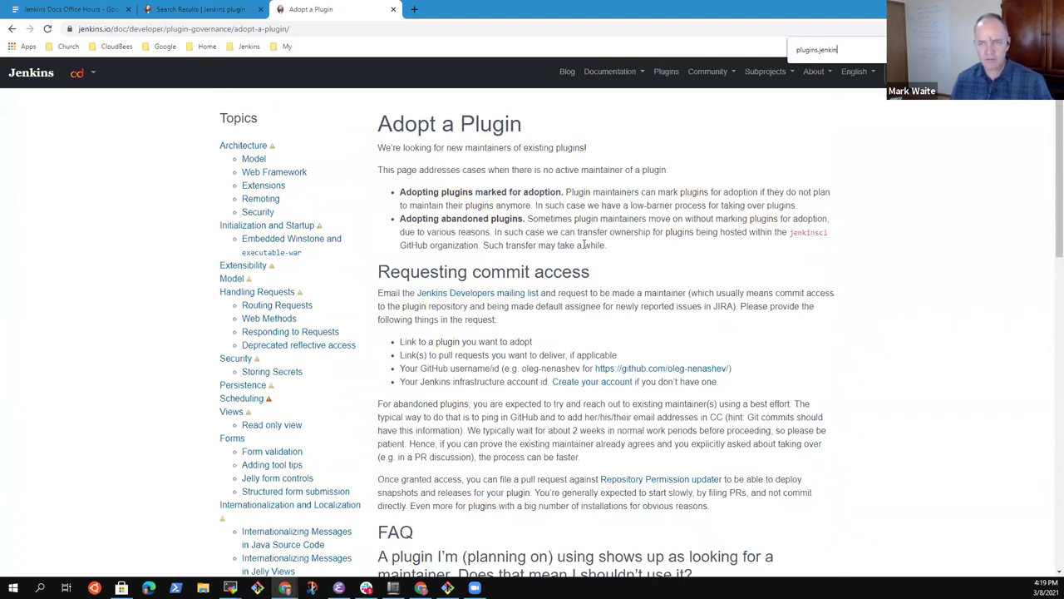
key("ctrl+a")
key("BackSpace")
Step: Follow the link to the list of plugins for adoption on the Plugin site, near the page's end
scroll(565, 241, "down", 7)
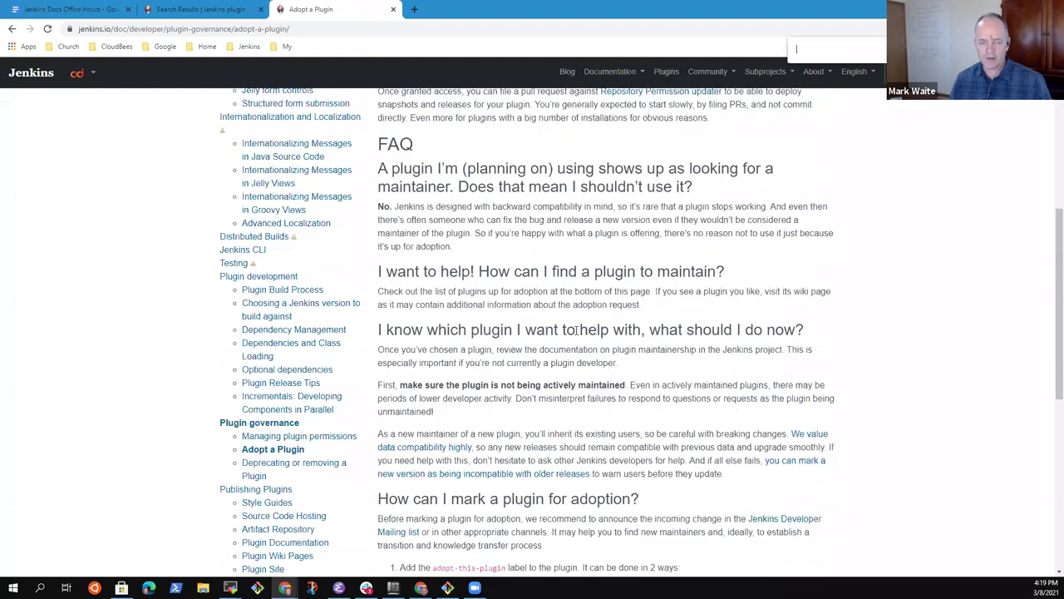
scroll(580, 333, "down", 3)
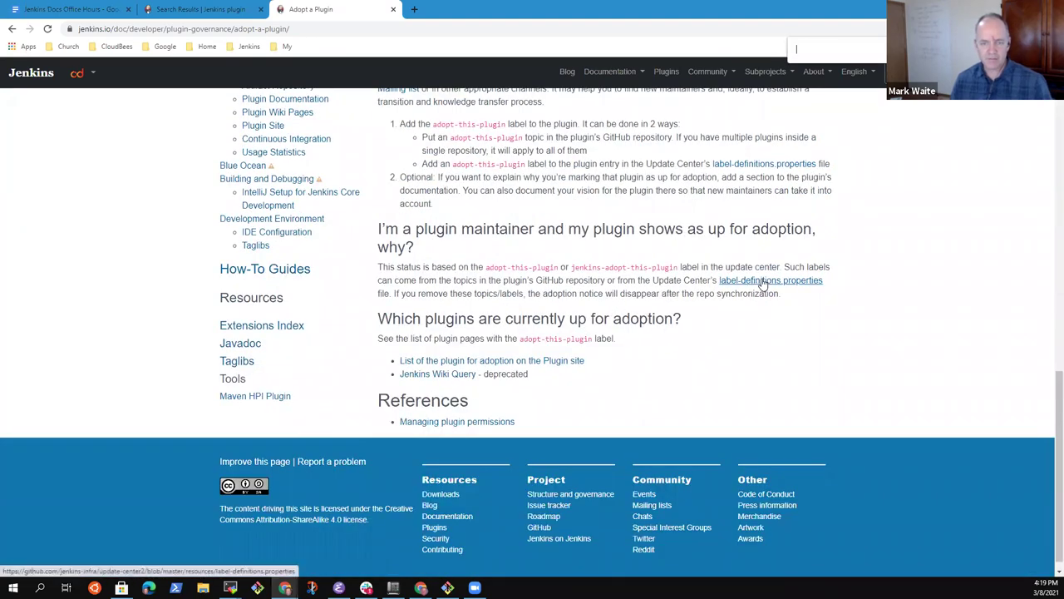
left_click(464, 362)
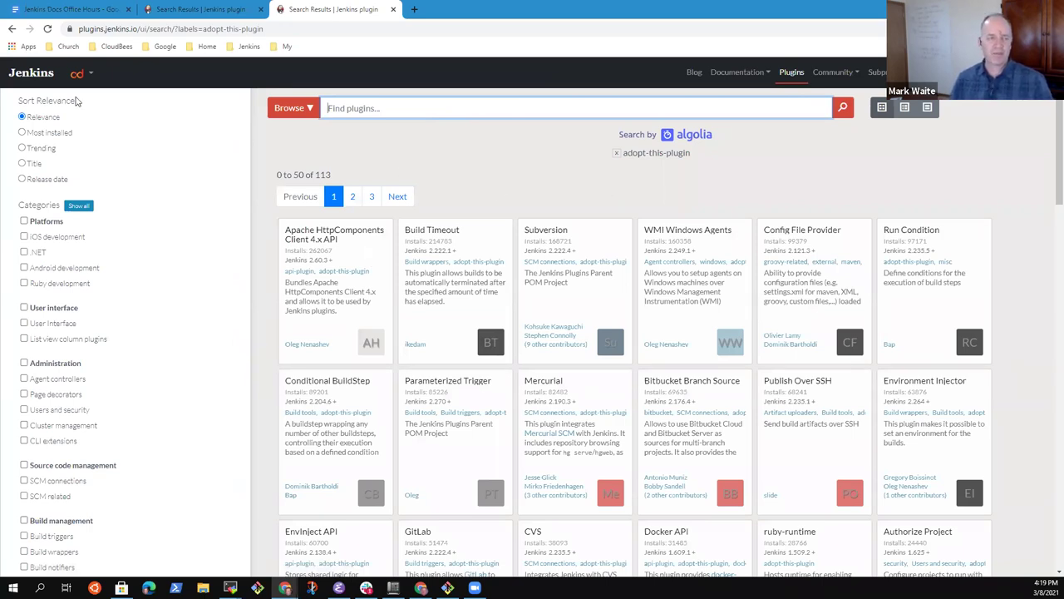
left_click(287, 28)
left_click(287, 29)
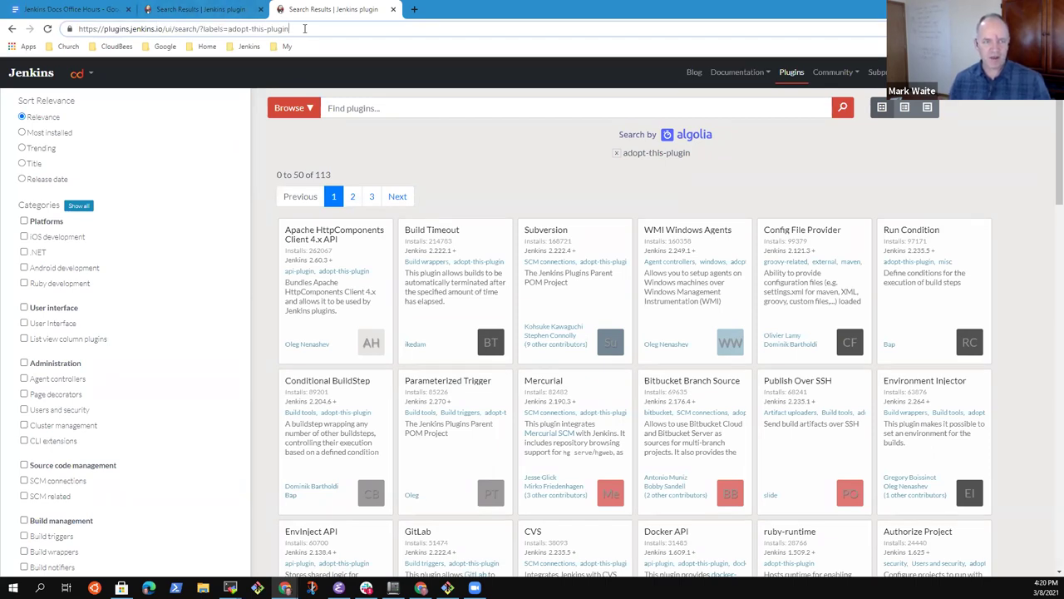
key("BackSpace")
key("BackSpace")
key("BackSpace")
key("BackSpace")
key("BackSpace")
key("BackSpace")
key("BackSpace")
key("BackSpace")
key("BackSpace")
key("BackSpace")
key("BackSpace")
key("BackSpace")
key("BackSpace")
key("BackSpace")
key("BackSpace")
key("BackSpace")
key("BackSpace")
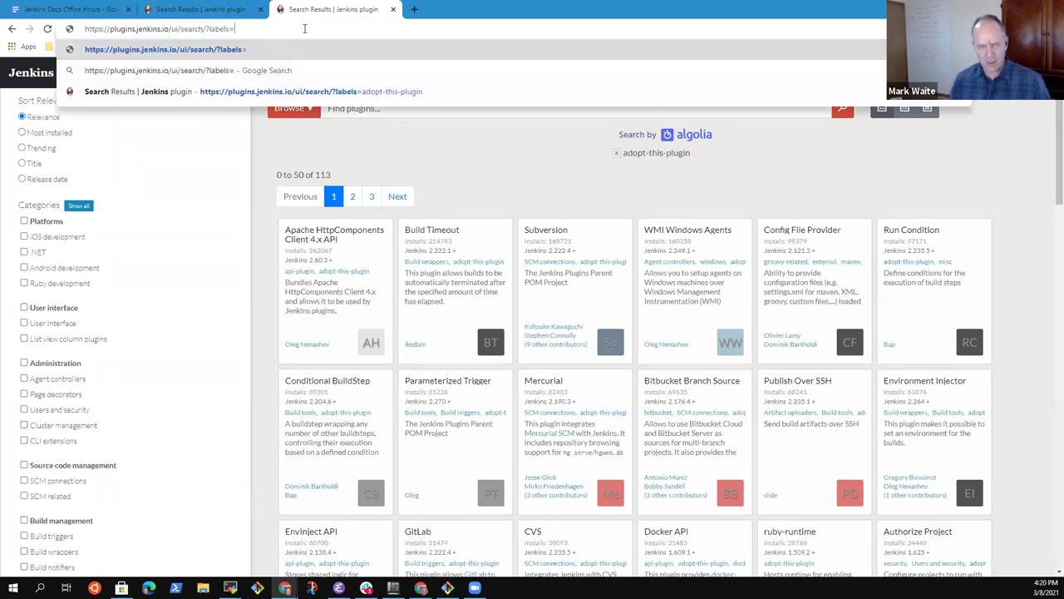
key("Escape")
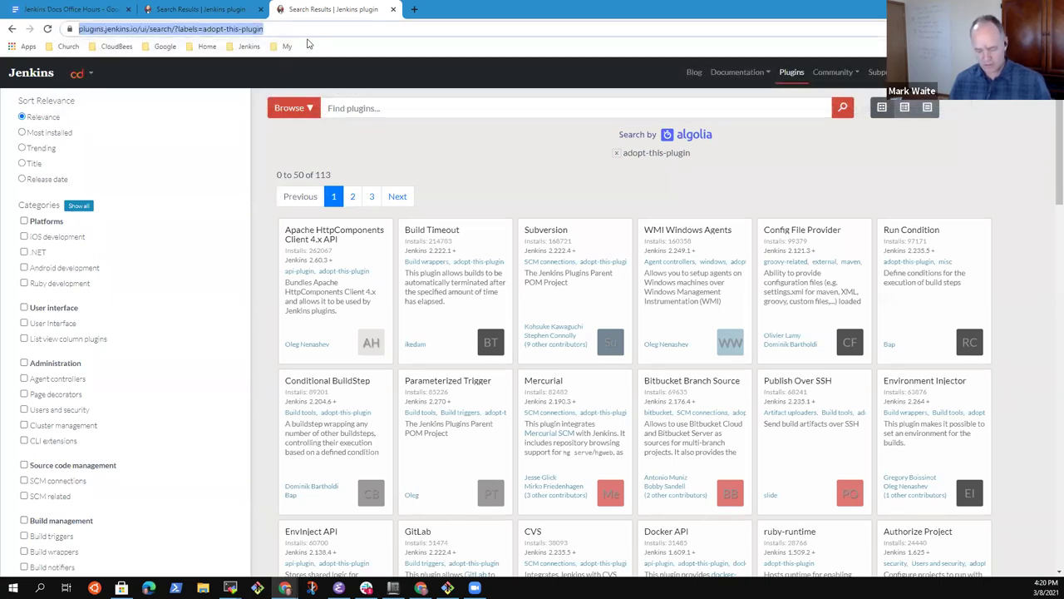
Step: Copy "adopt-this-plugin" from the page address, use it as the plugin search text, and remove the label filter of the same name
key("End")
key("ctrl+shift+Left")
key("ctrl+shift+Left")
key("ctrl+shift+Left")
key("ctrl+c")
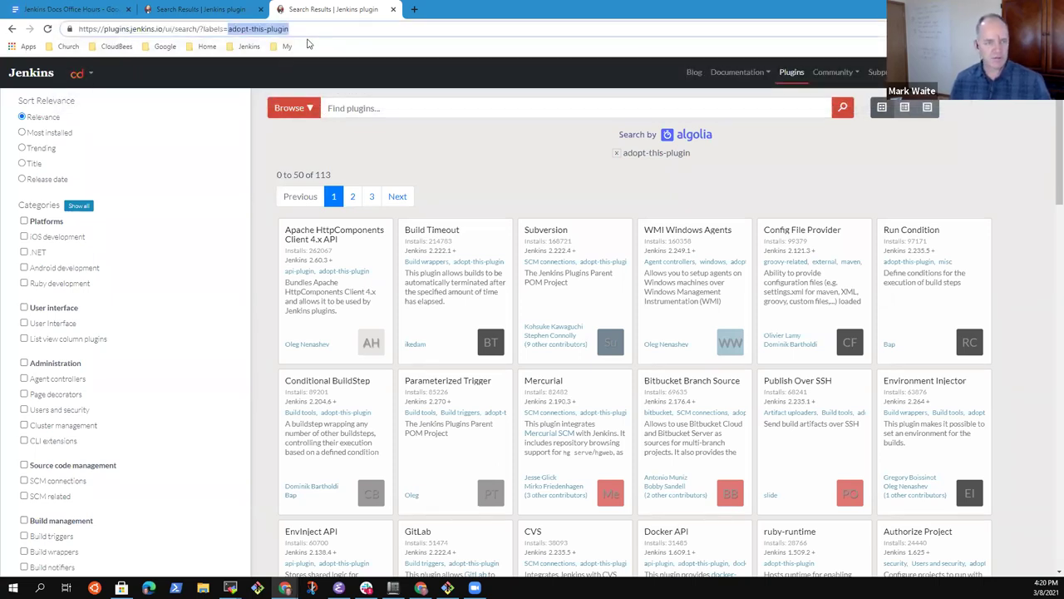
left_click(391, 103)
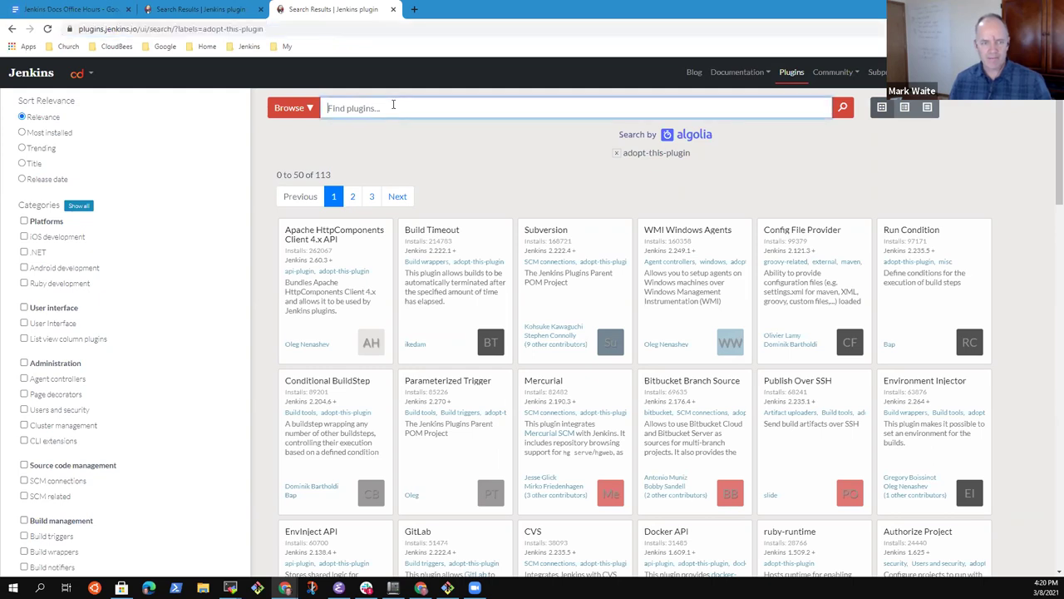
key("ctrl+v")
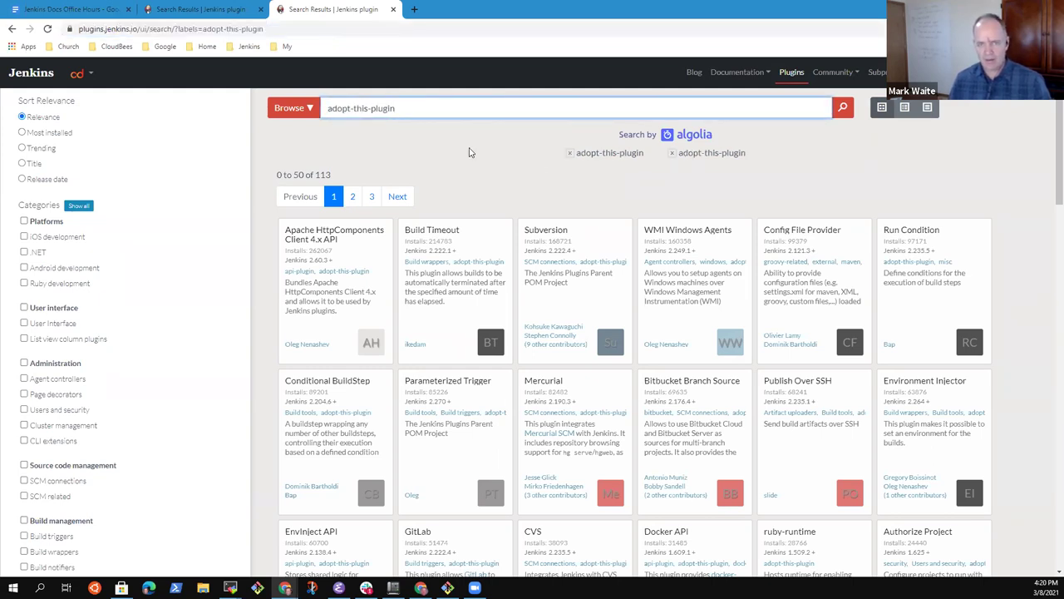
left_click(570, 153)
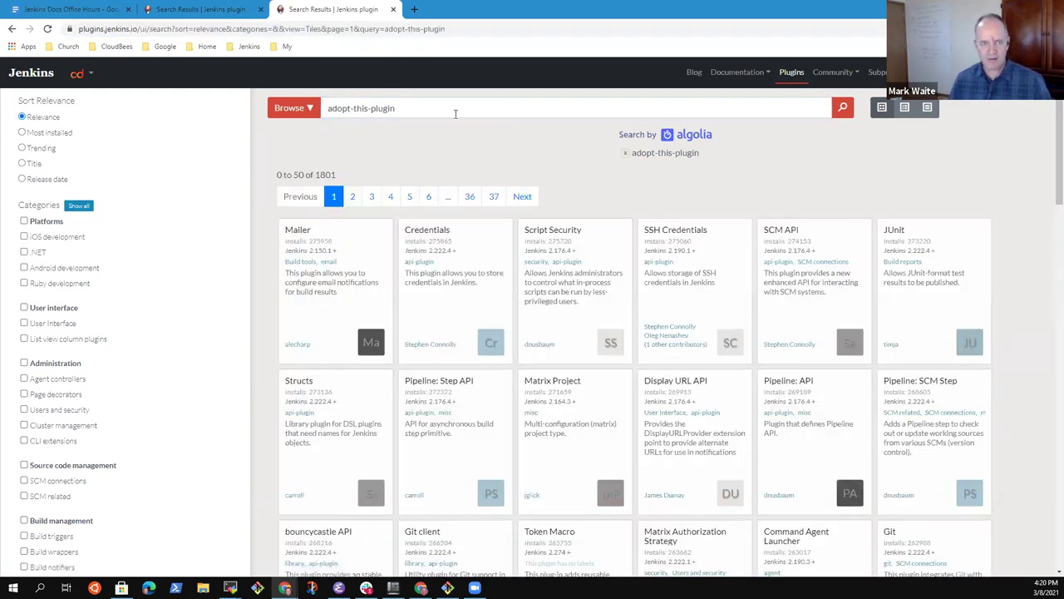
left_click(455, 111)
key("Return")
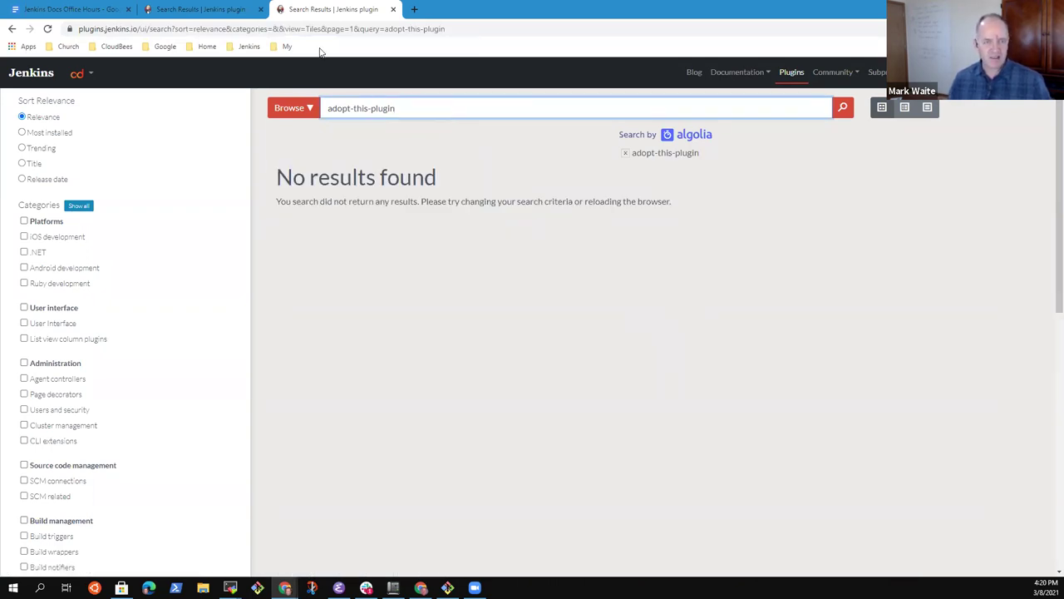
Step: Change the address's query parameter to labels for adopt-this-plugin, load it and look through the listed plugins
left_click(458, 33)
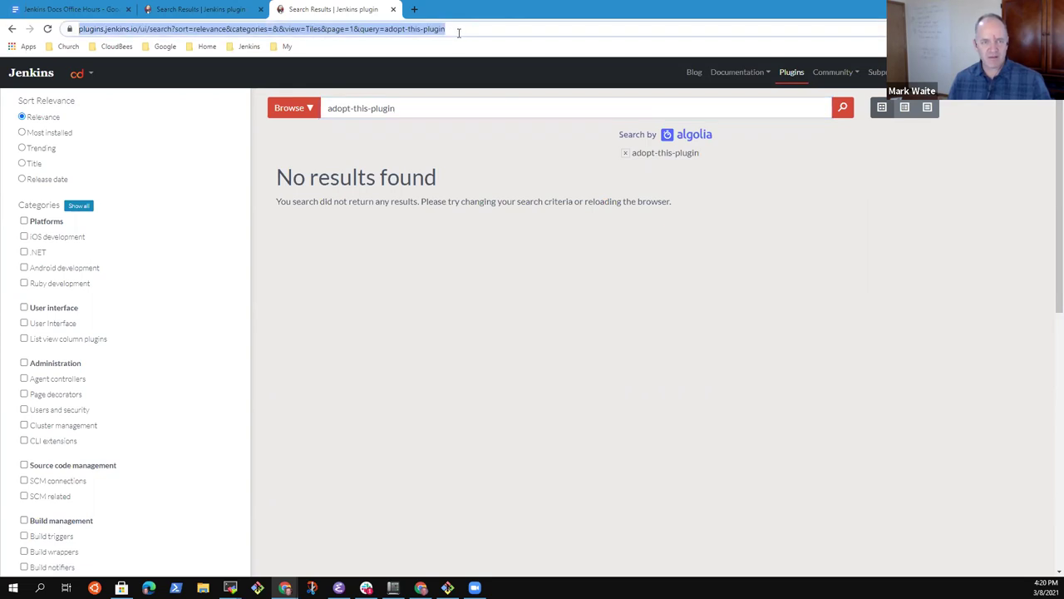
left_click(458, 33)
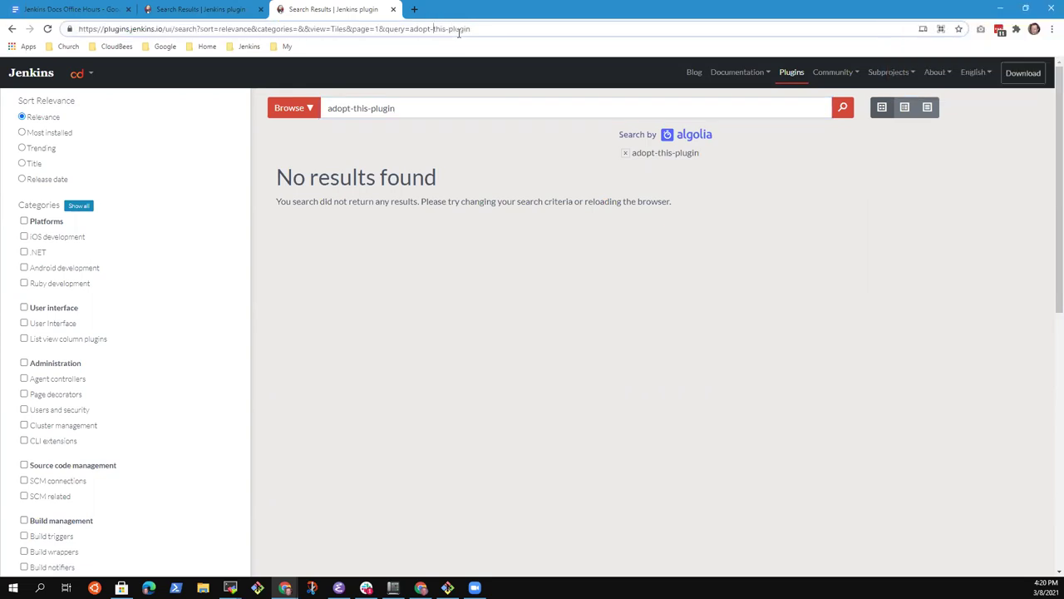
key("ctrl+shift+Left")
type("labels")
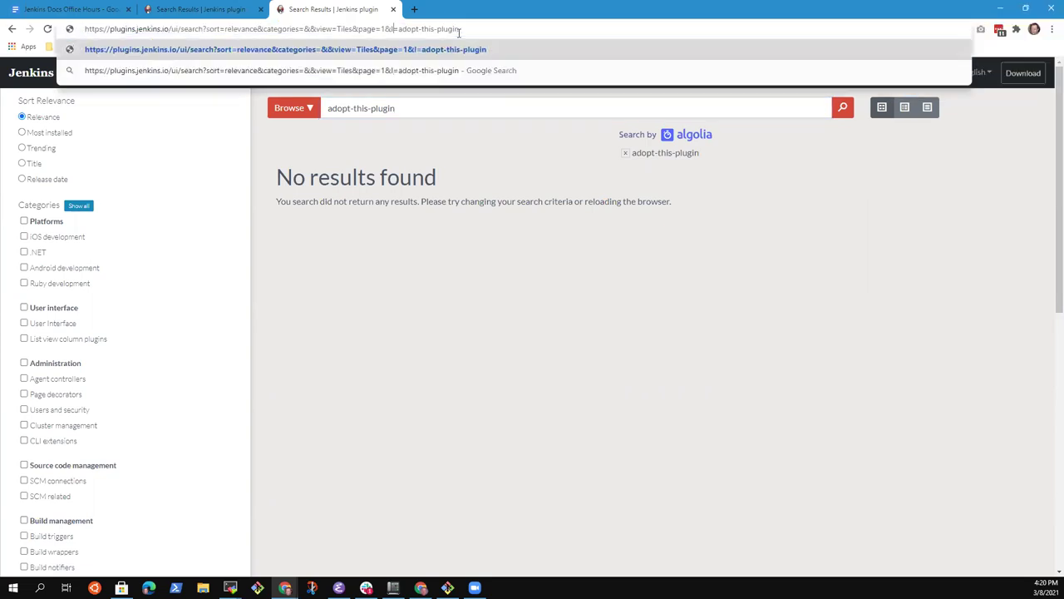
key("Return")
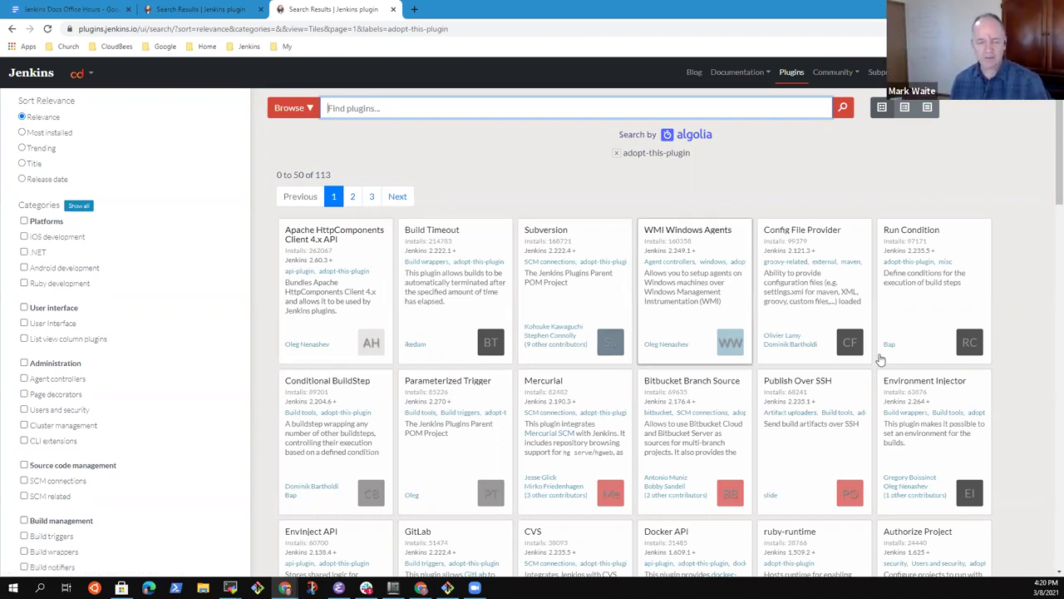
scroll(618, 408, "down", 3)
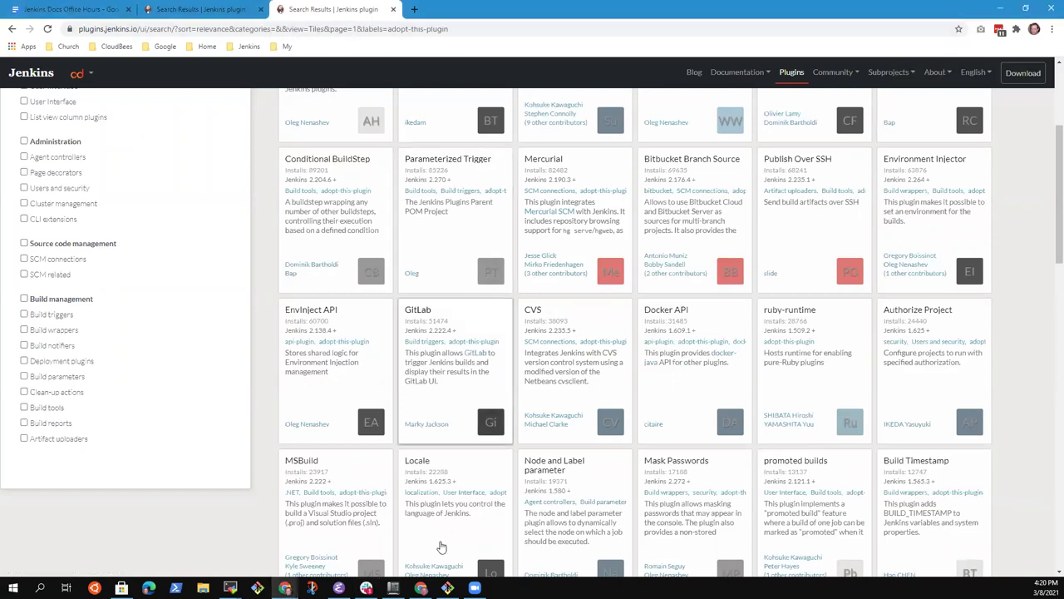
scroll(517, 390, "up", 3)
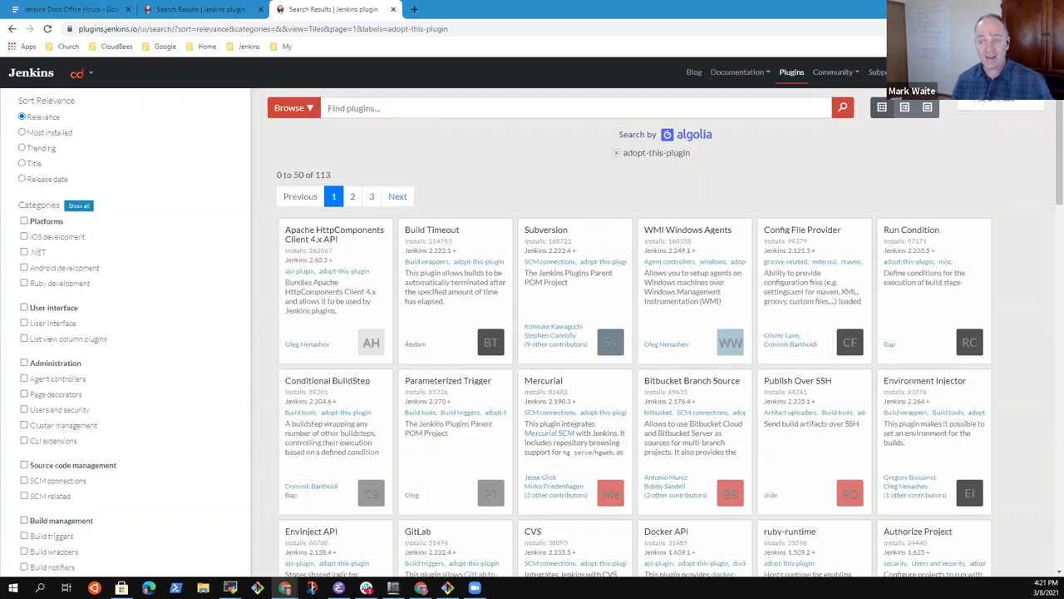
Step: Switch the Jenkins site to the Chinese version and return to the English home page
mouse_move(956, 71)
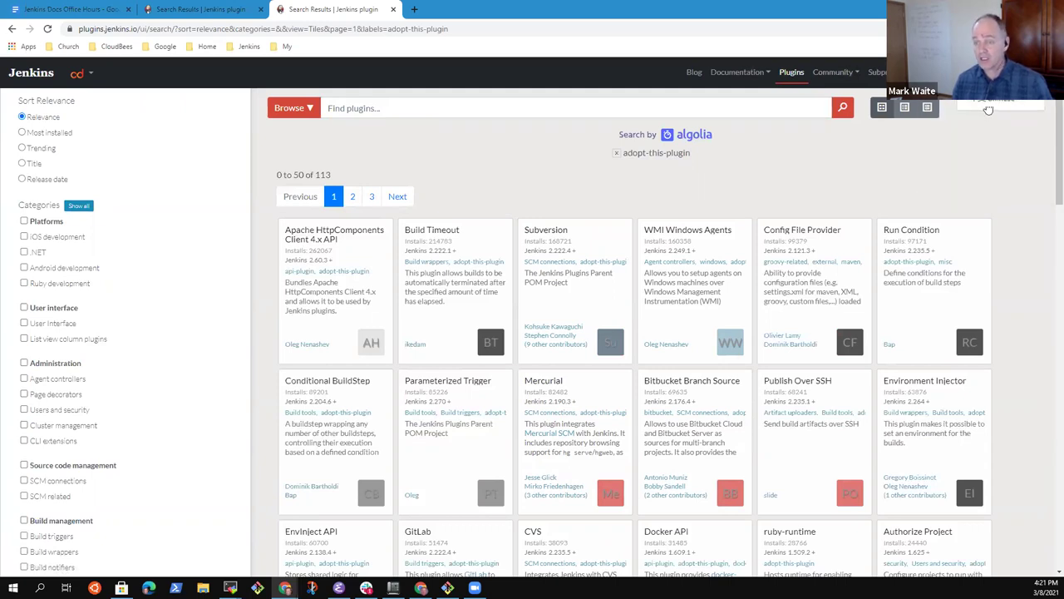
left_click(988, 109)
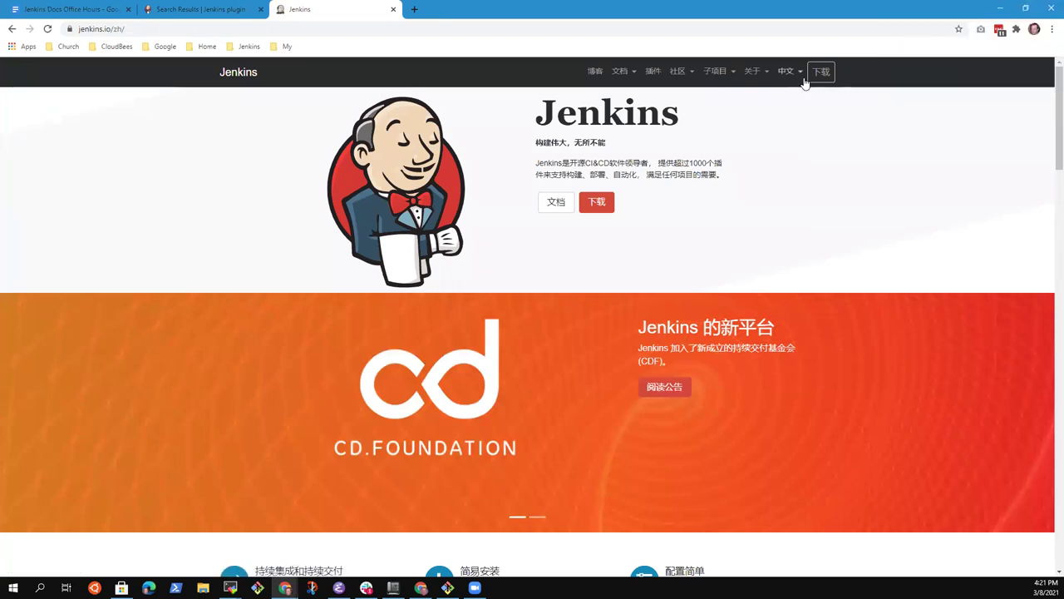
left_click(800, 75)
left_click(803, 98)
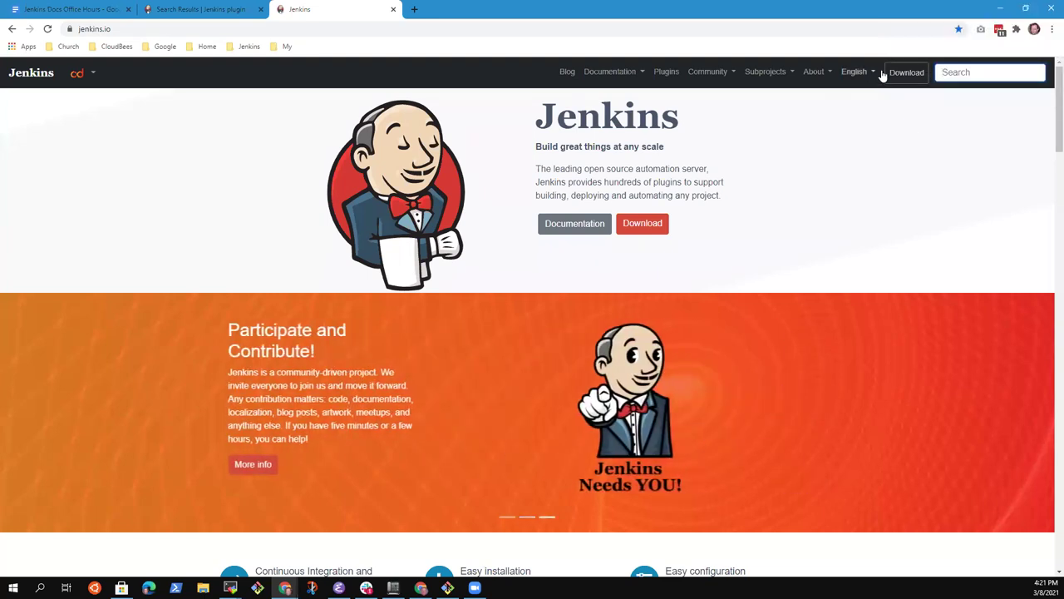
Step: Search the jenkins.io site for "withCred"
left_click(975, 75)
type("withCr")
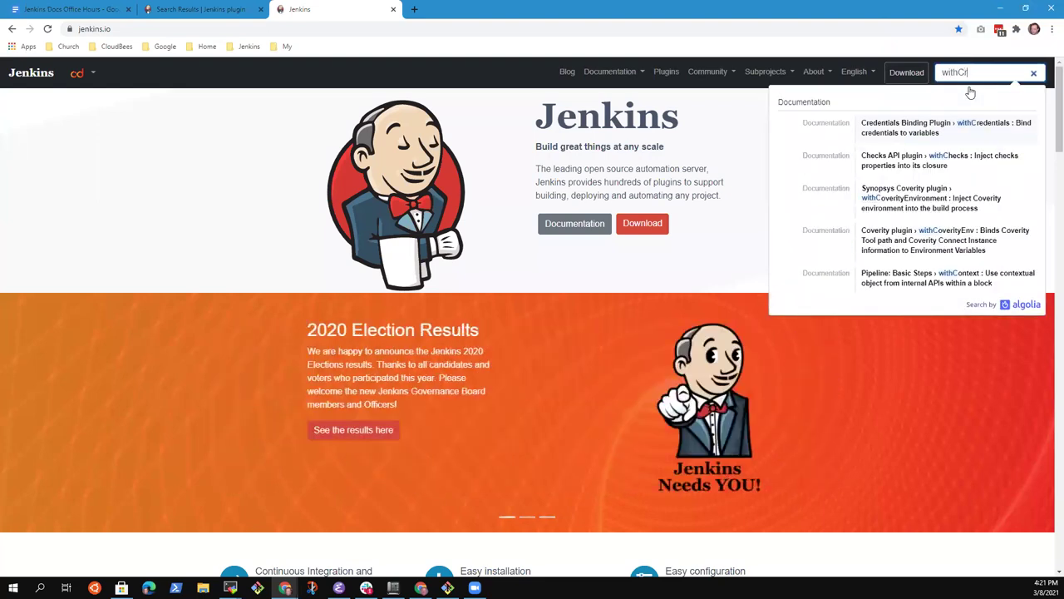
type("dentials")
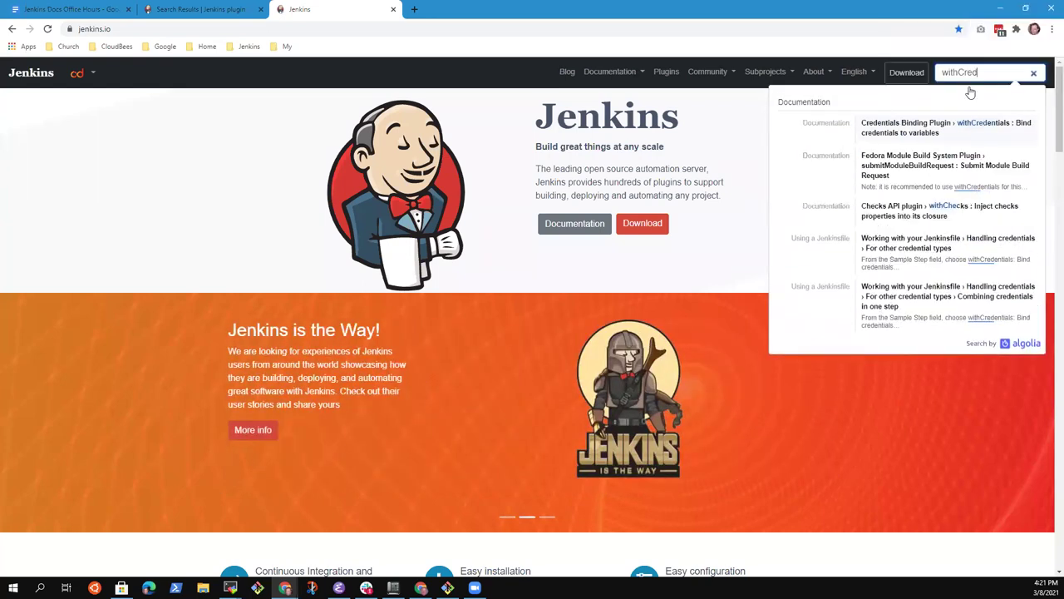
Step: Complete the site search as "withCredentials", open the Credentials Binding Plugin result and view its page from the beginning
type("entials")
key("Return")
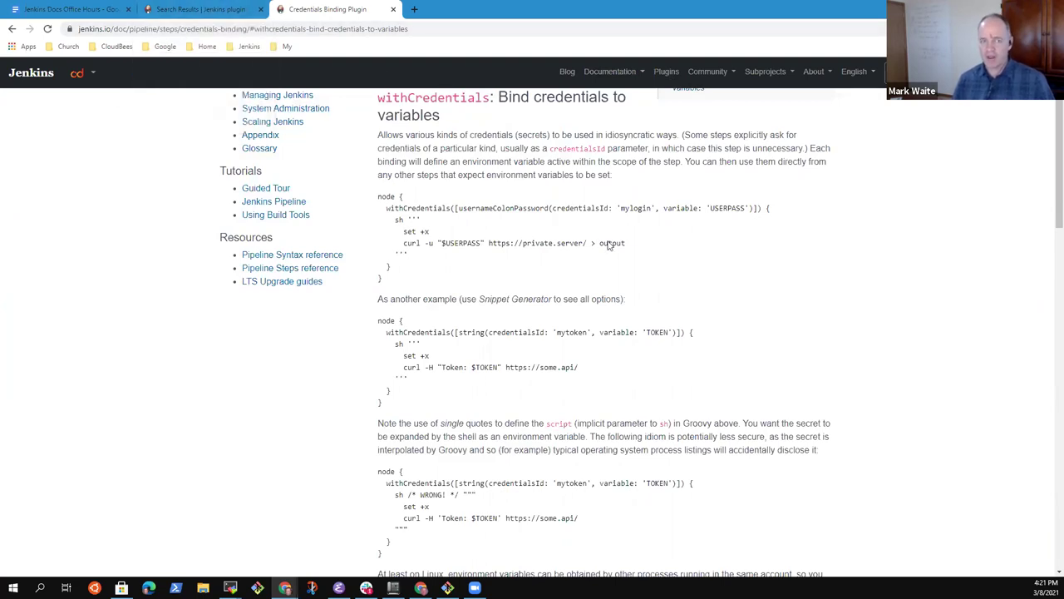
scroll(1048, 206, "up", 2)
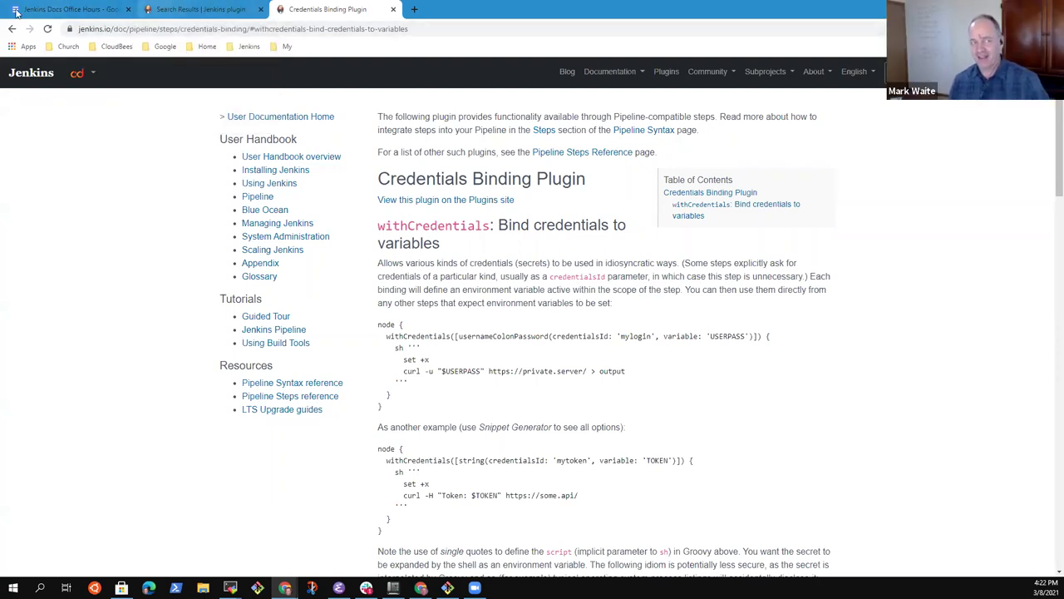
Step: In the Jenkins Docs Office Hours document, fill the empty site search sub-bullet with "Reviewed and discussed the strengths and weaknesses of current search"
left_click(83, 9)
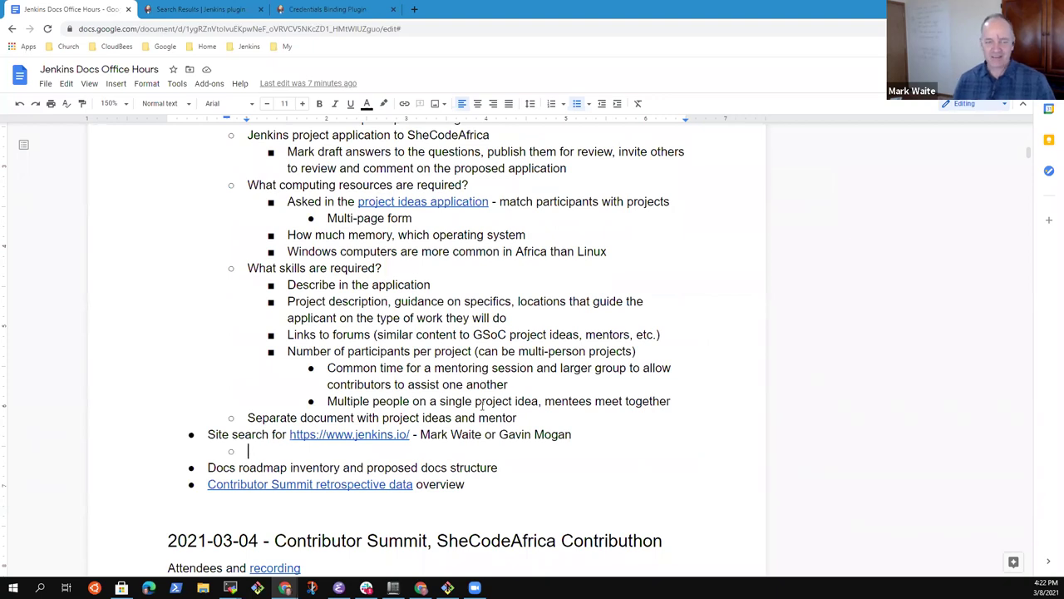
double_click(272, 447)
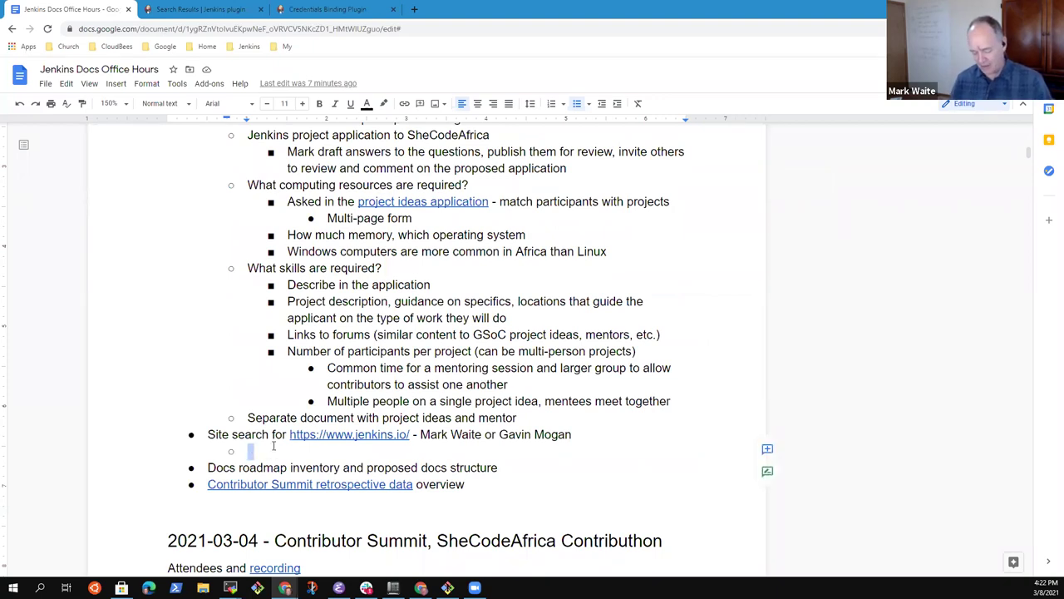
type("Reviewed and ")
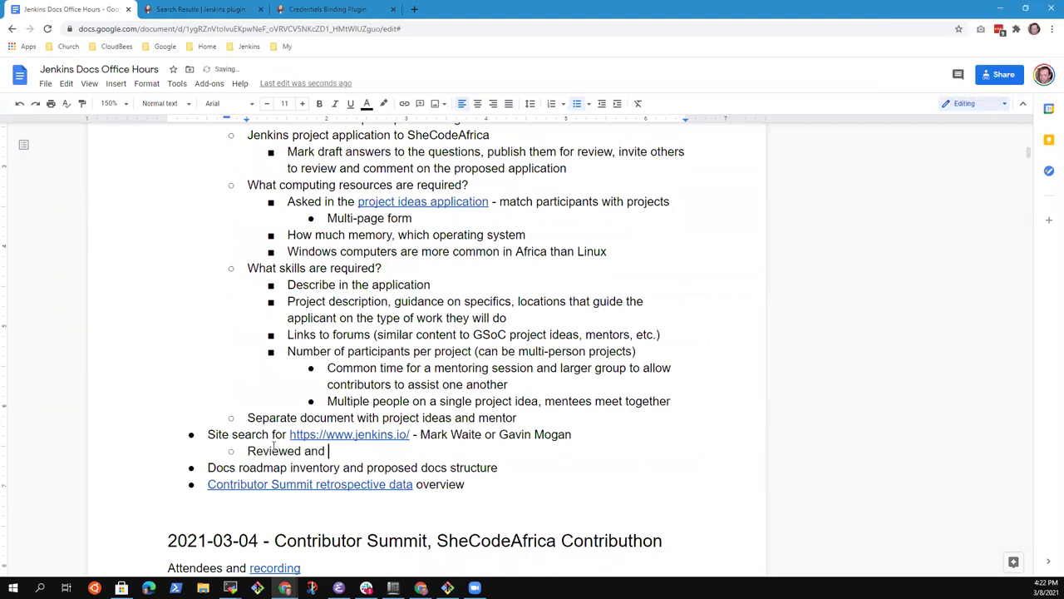
type("discussed")
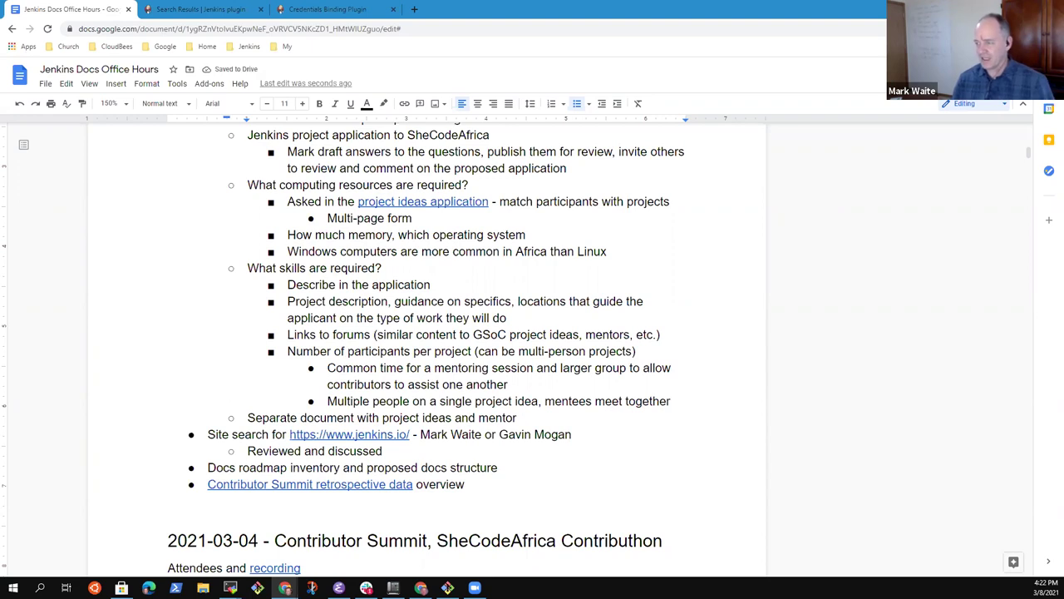
key("alt+Tab")
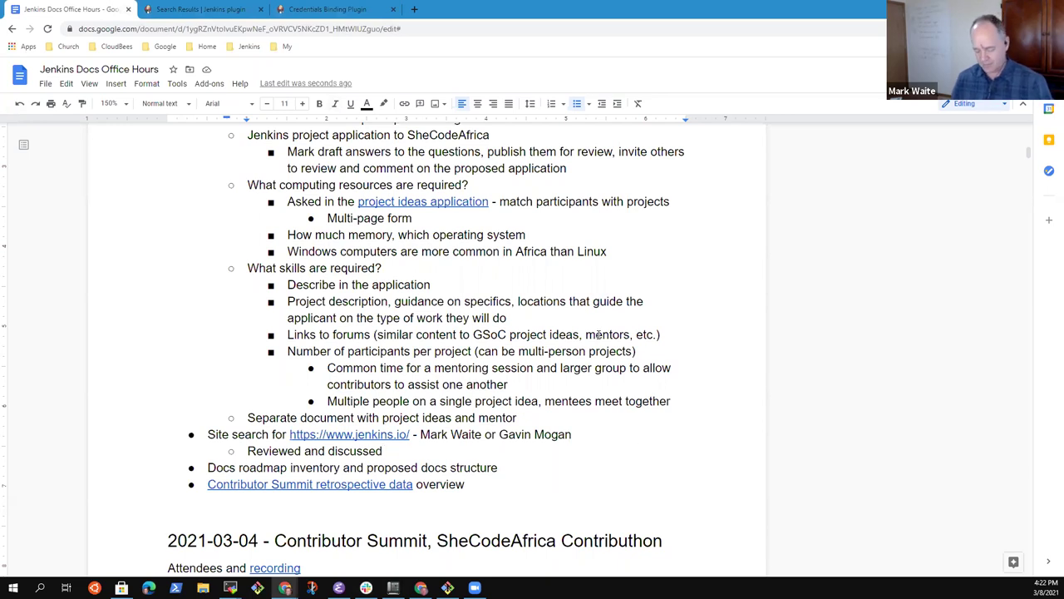
type("the strengths")
key("BackSpace")
key("BackSpace")
type("hs and ")
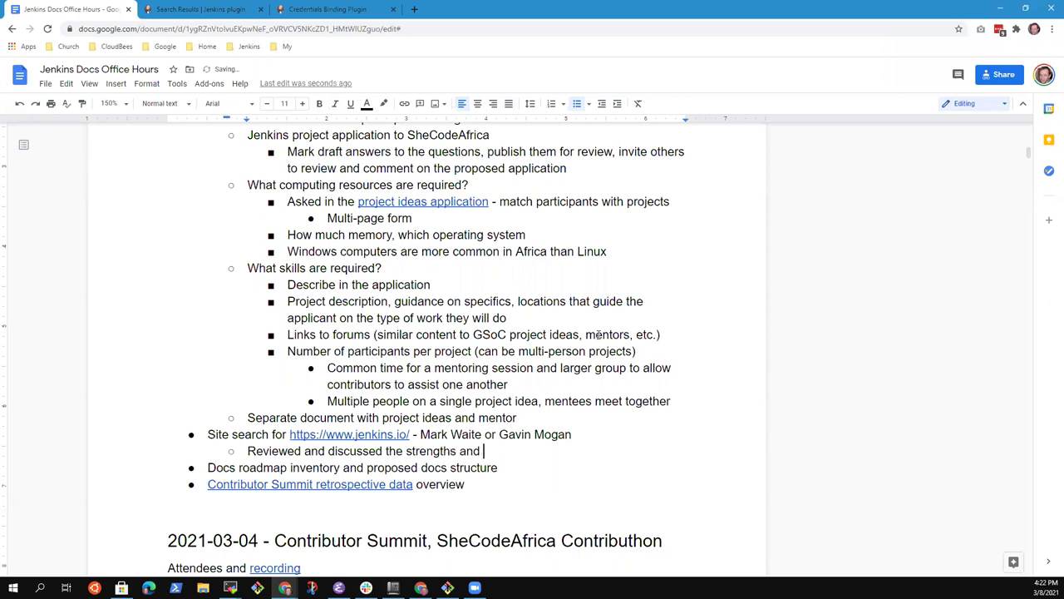
type("weaknesses of current ")
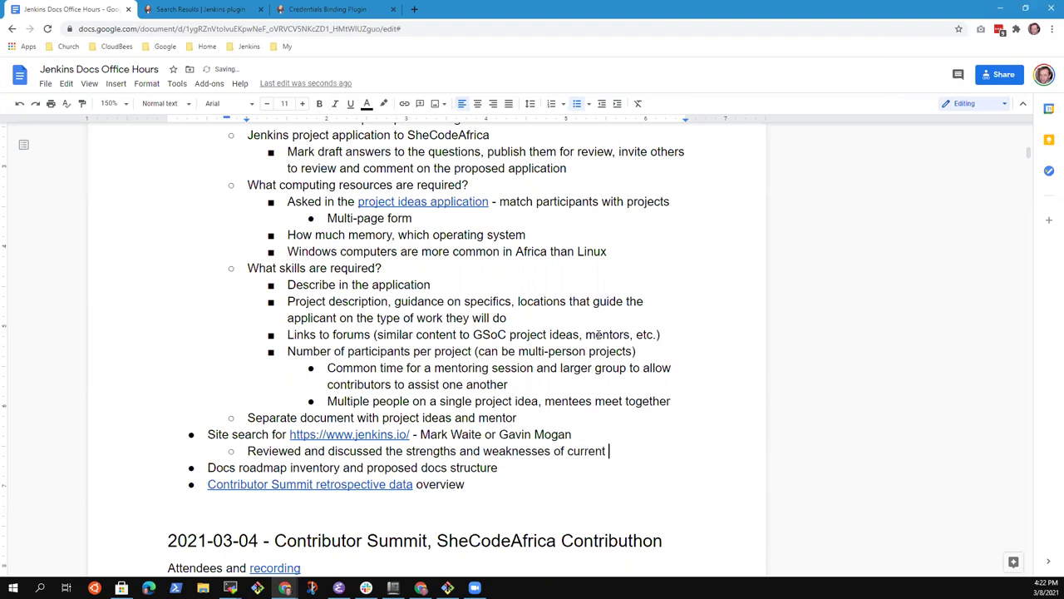
type("search")
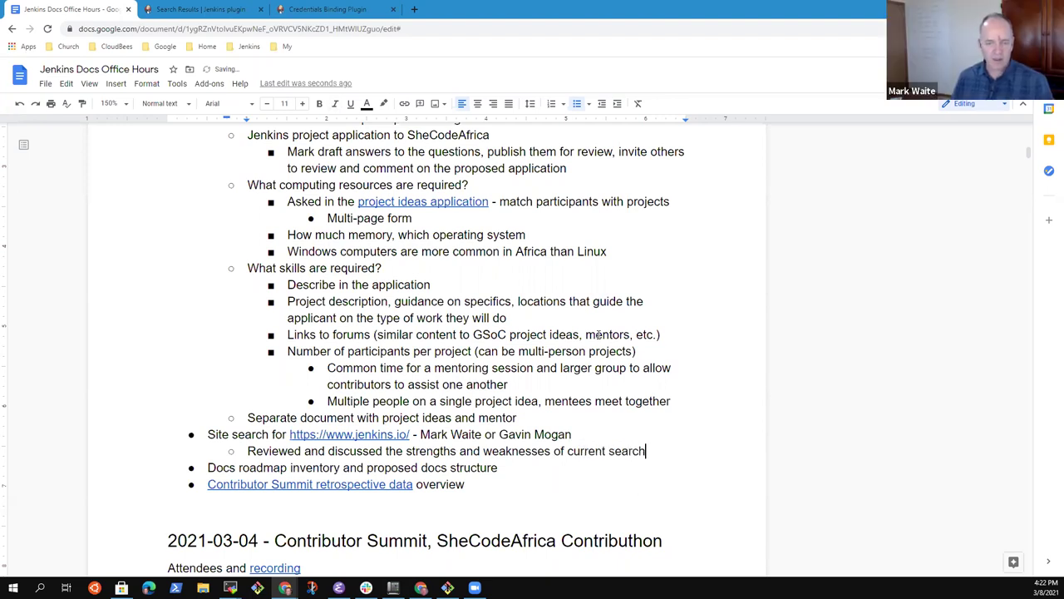
Step: Remove "or" and the second presenter's name from the jenkins.io site search agenda item
key("Up")
key("ctrl+shift+Left")
key("ctrl+shift+Left")
key("ctrl+shift+Left")
key("ctrl+shift+Left")
key("ctrl+shift+Right")
key("BackSpace")
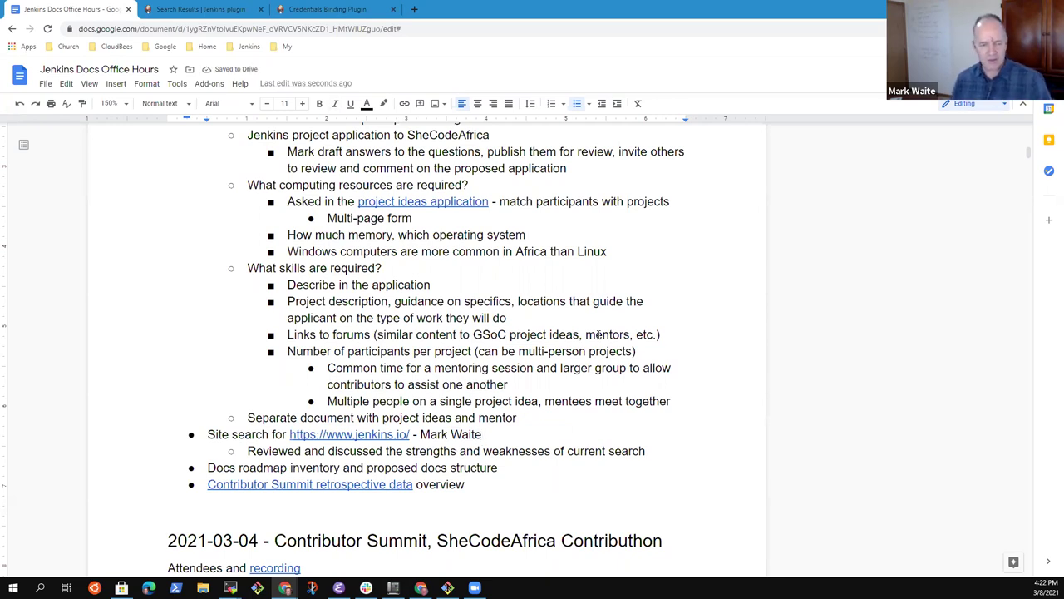
key("shift+Home")
Step: Add a second site search sub-bullet reading "Assumed we're continuing with Algolia, refining and improving"
key("Down")
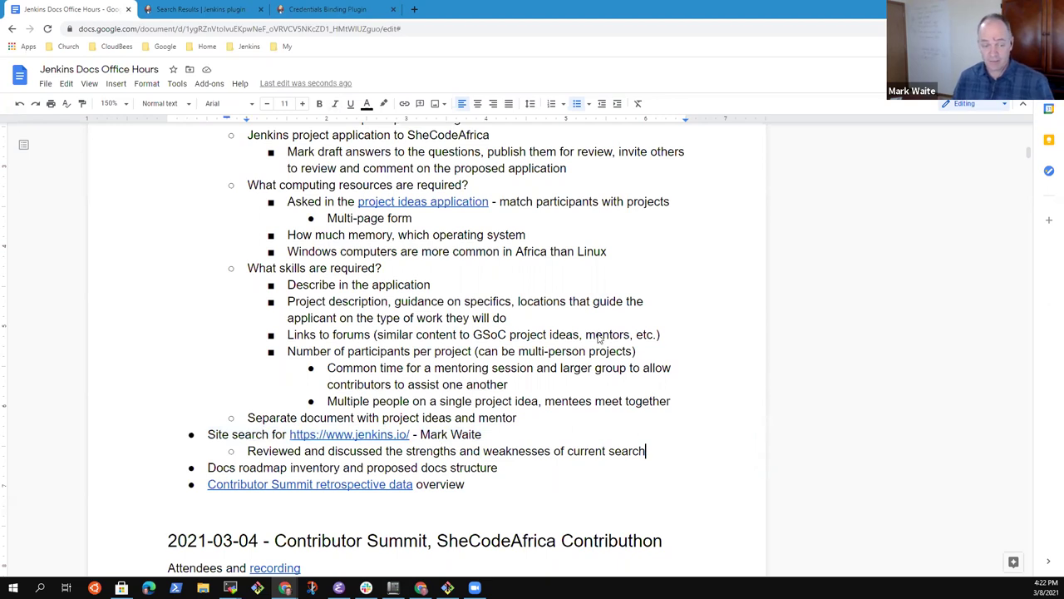
key("End")
key("Return")
type("Assumed we")
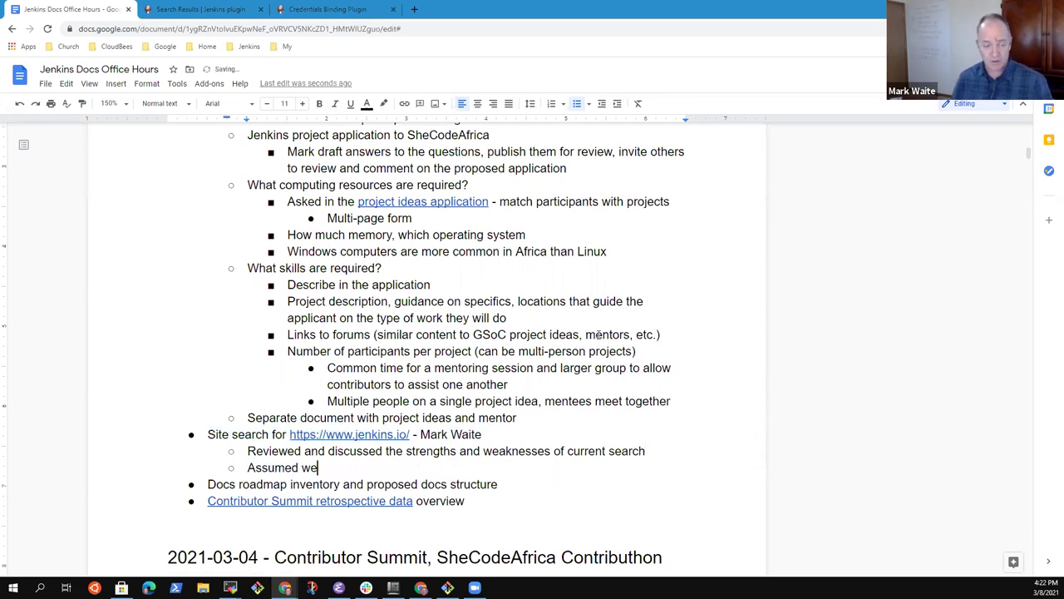
type("'re continuing ")
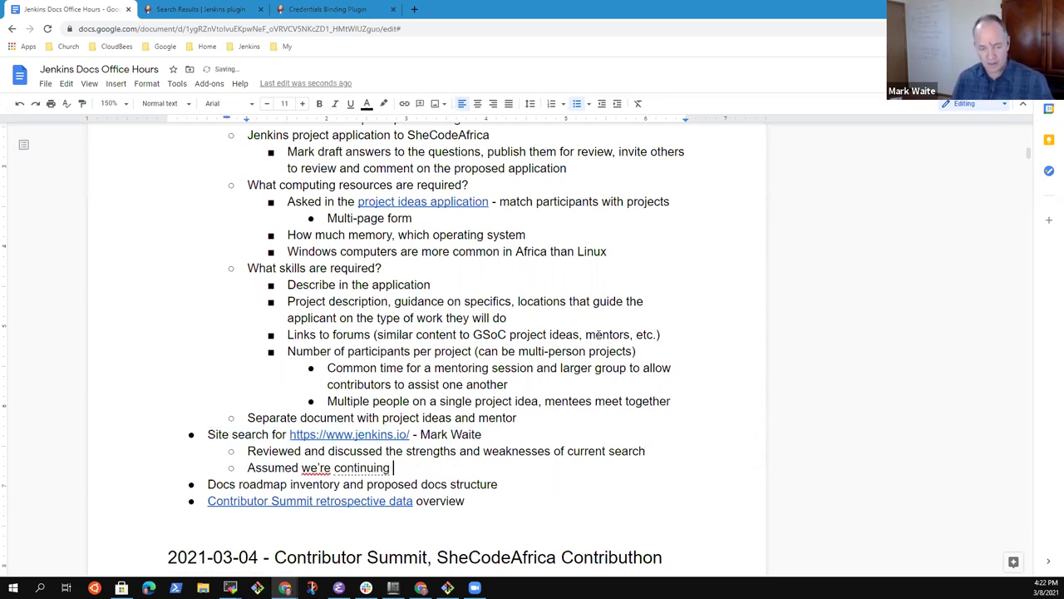
type("with Algo")
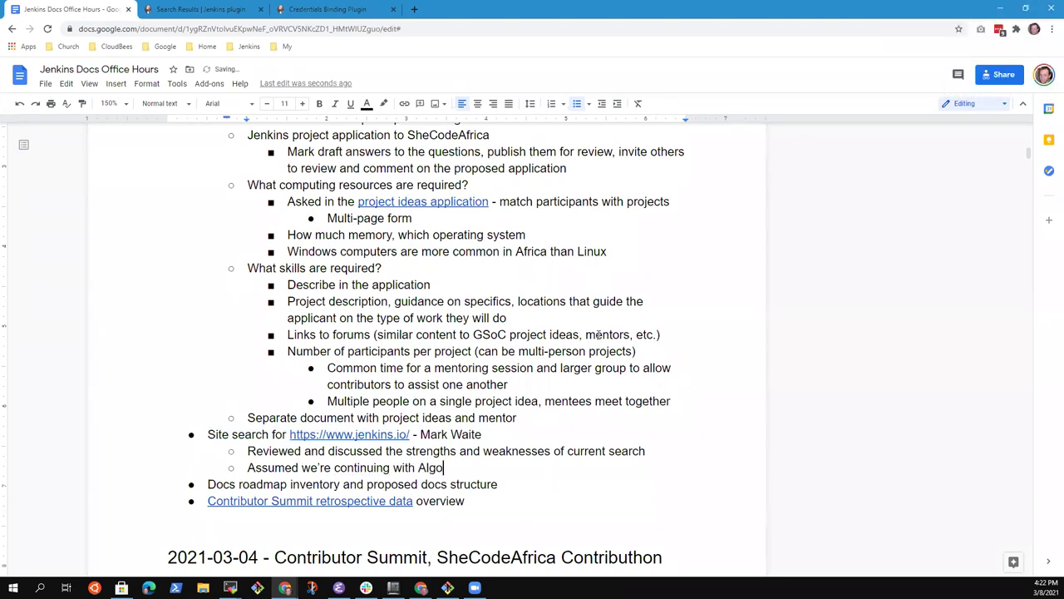
type("lia, refini")
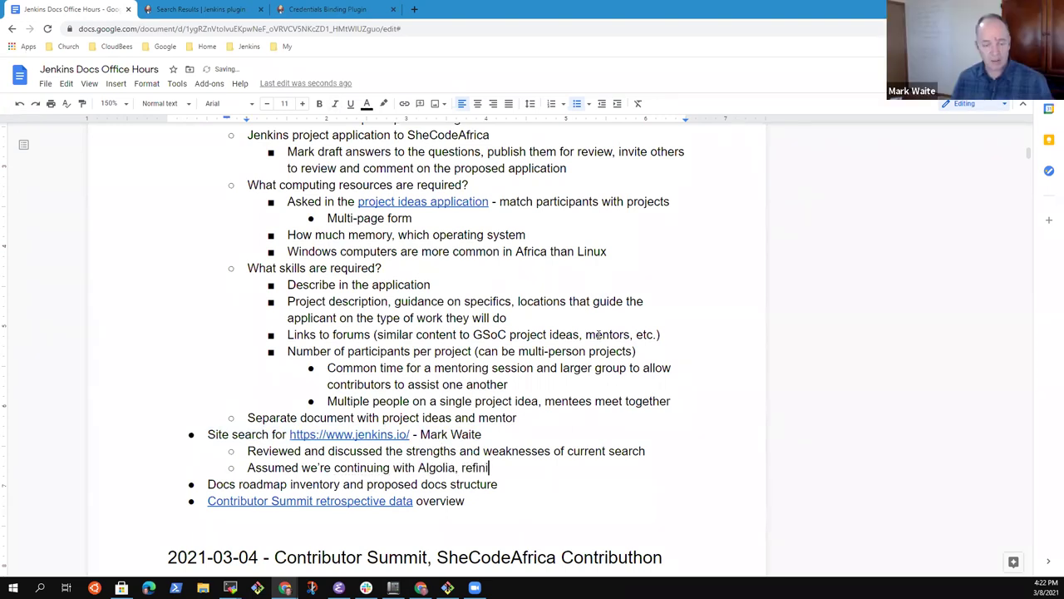
type("ng and improv")
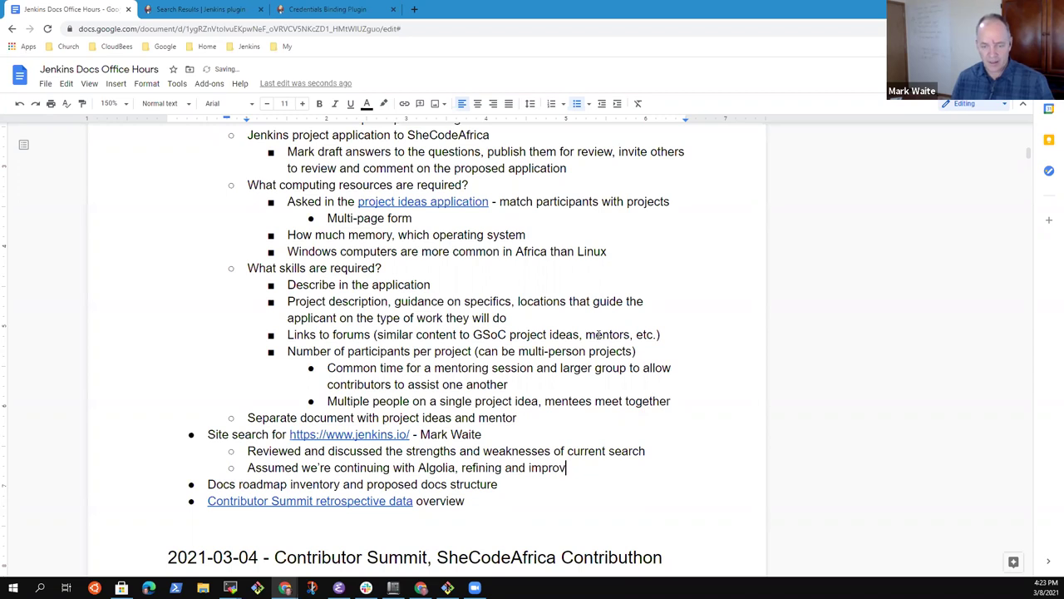
type("ing")
Step: Nest a bullet under the Algolia note reading "Need a reduce the priority of certain results (like extension points)"
key("Return")
key("Tab")
type("Need a reduce th")
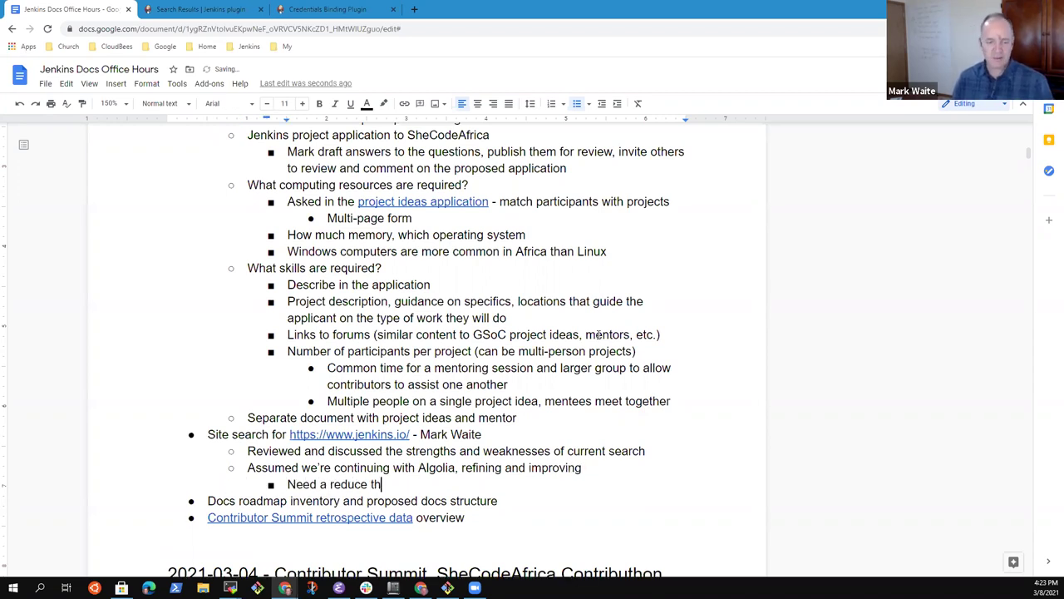
type("e priority of s")
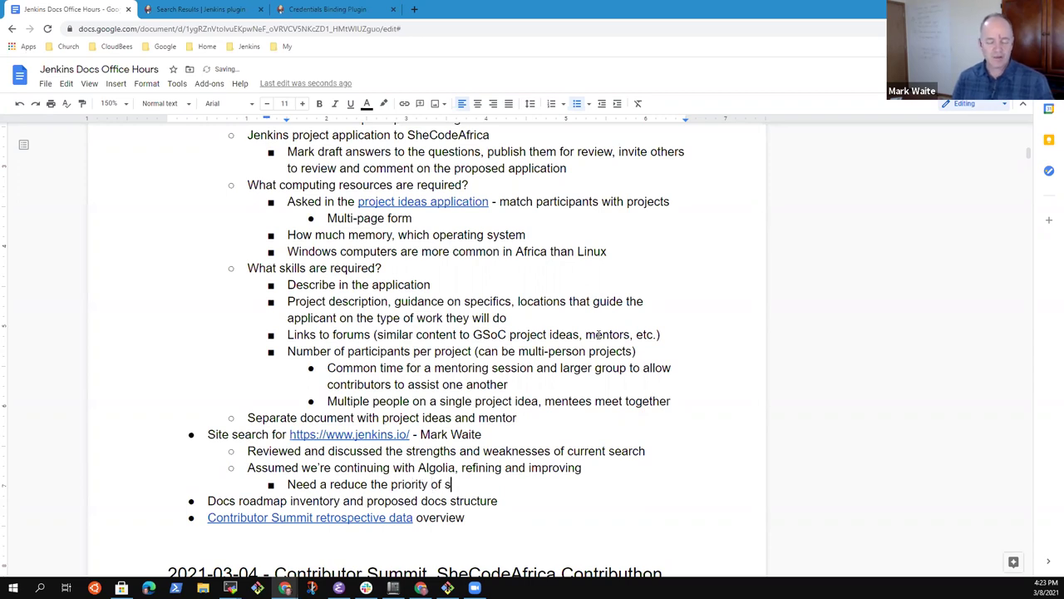
key("BackSpace")
type("certains r")
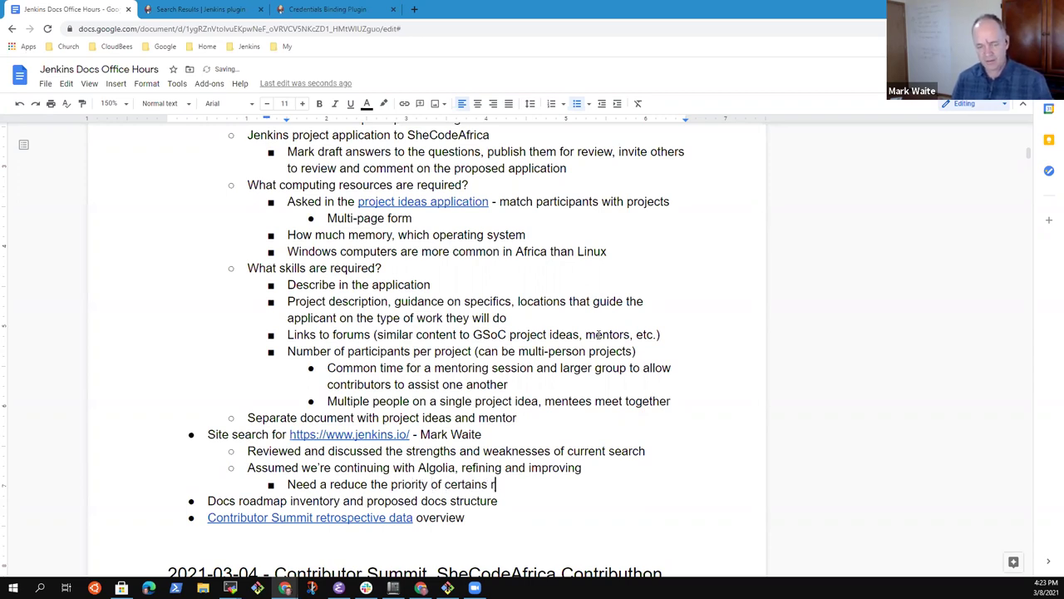
key("BackSpace")
key("BackSpace")
type("results (")
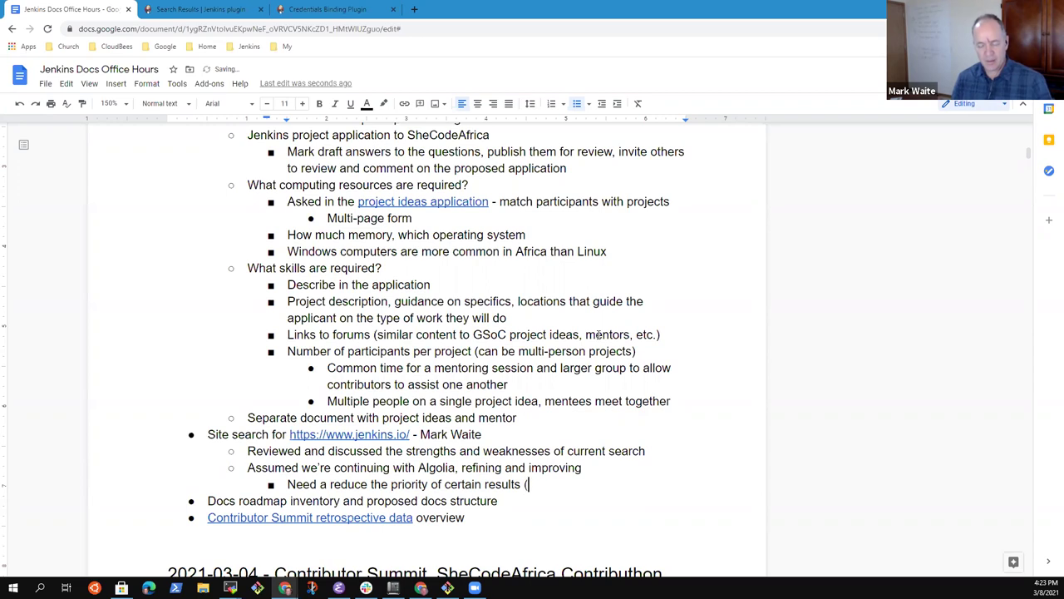
type("like extens")
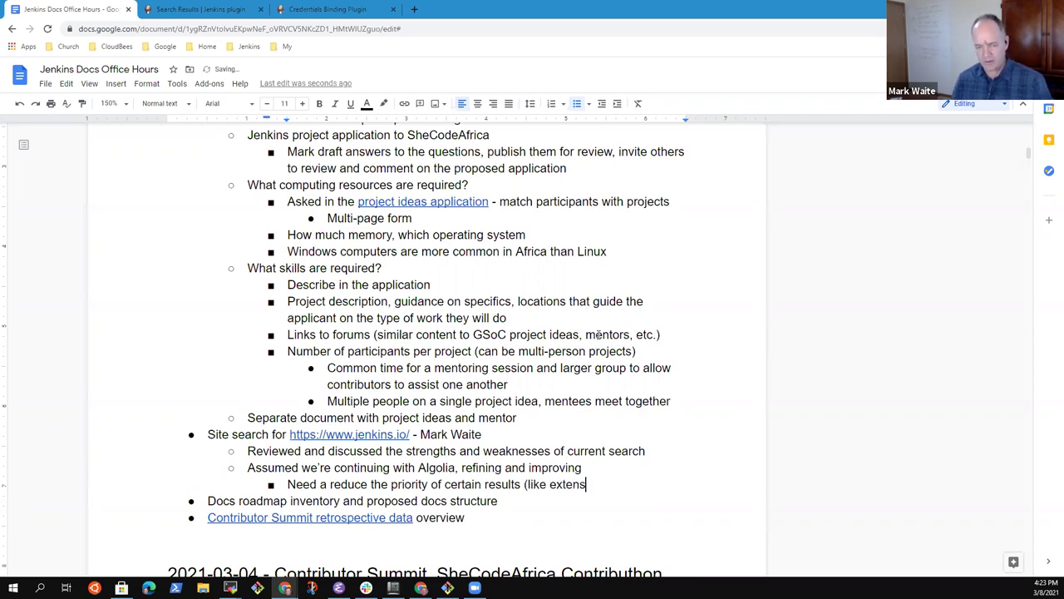
type("ion points)")
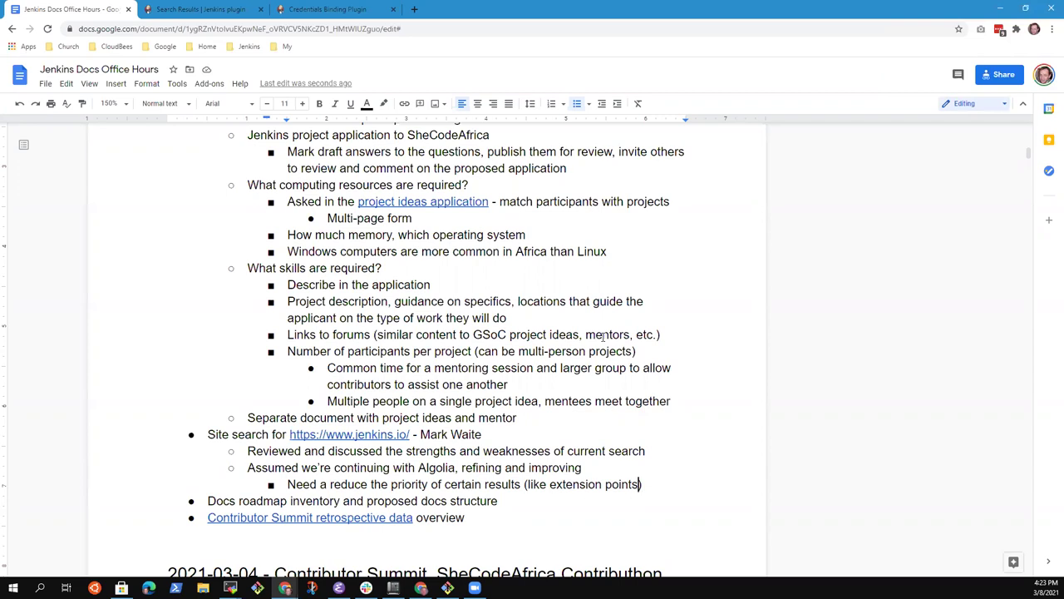
Step: Correct "Need a reduce" to "Need to reduce" in the nested bullet about result priority
key("ctrl+Left")
key("ctrl+Left")
key("ctrl+Left")
key("ctrl+Left")
key("ctrl+Left")
key("ctrl+Left")
key("ctrl+Left")
key("ctrl+Left")
key("ctrl+Left")
key("ctrl+Left")
key("ctrl+Right")
key("BackSpace")
key("BackSpace")
type("to")
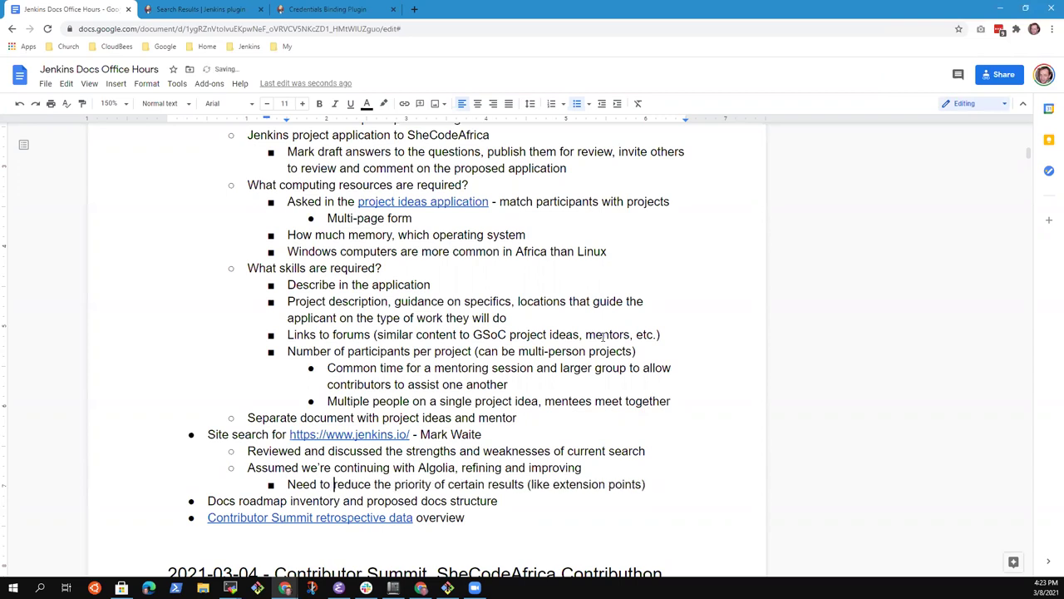
key("Home")
key("shift+End")
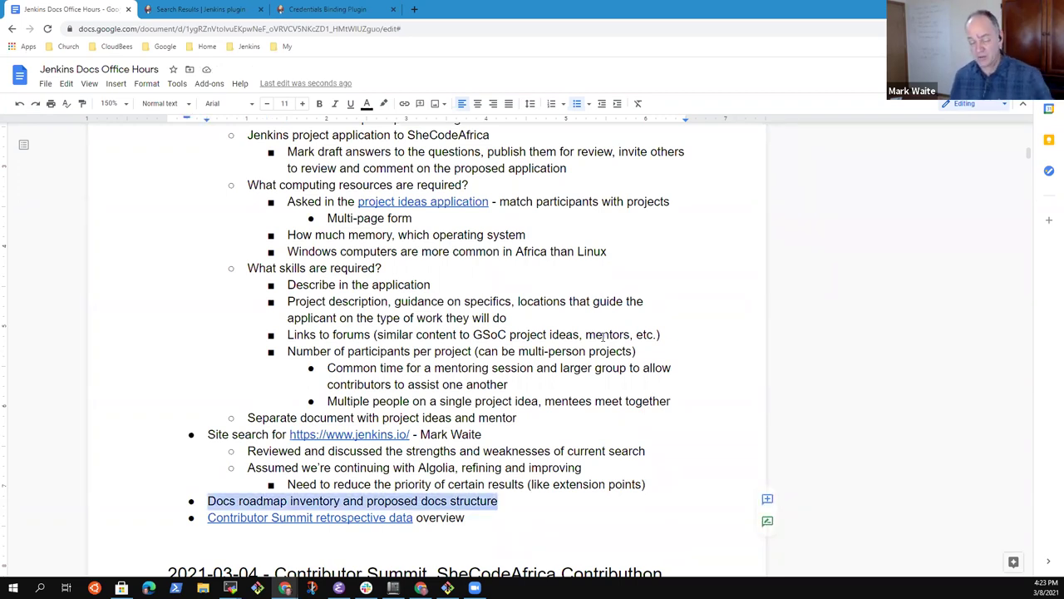
key("Right")
key("Delete")
key("Return")
key("Left")
key("Return")
type("Docs")
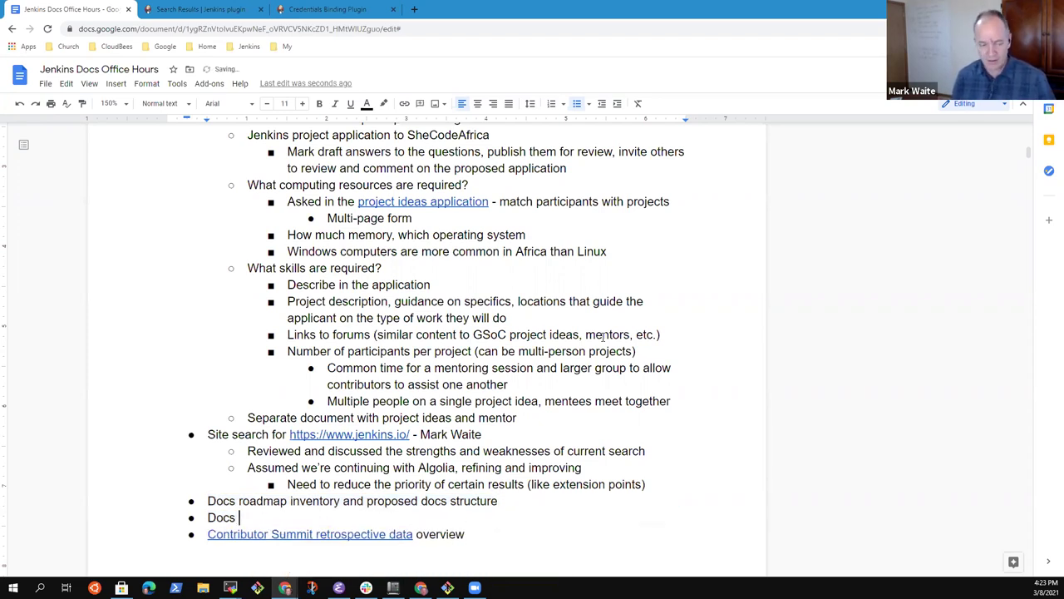
key("shift+Home")
key("BackSpace")
key("BackSpace")
key("BackSpace")
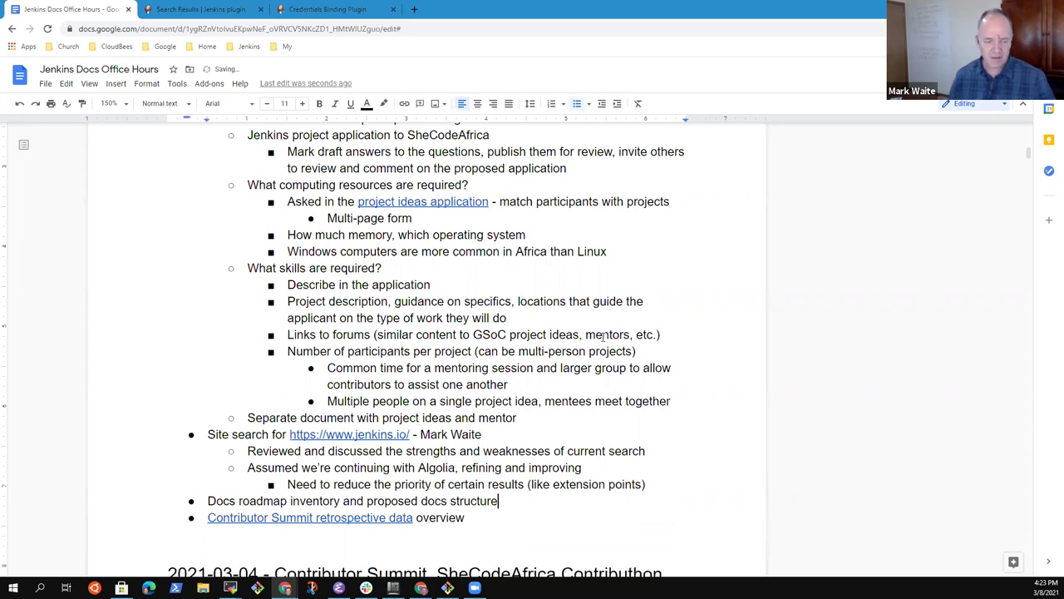
Step: Add an agenda bullet "Docs roadmap from the Contributor Summit" after the docs roadmap inventory and proposed docs structure item
key("Return")
type("Docs ")
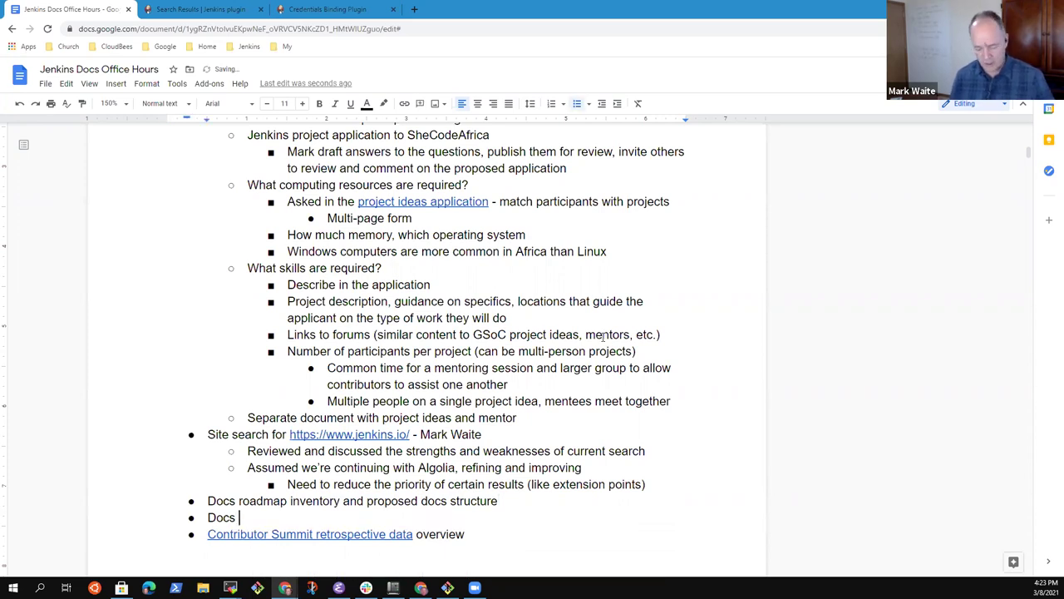
type("roadm")
key("BackSpace")
key("BackSpace")
key("BackSpace")
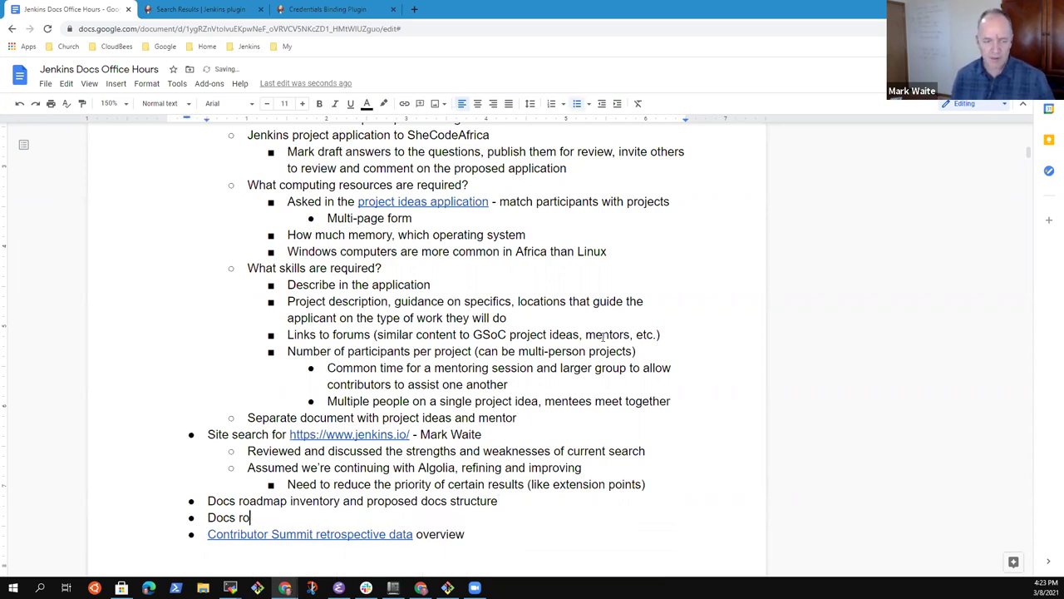
type("adam")
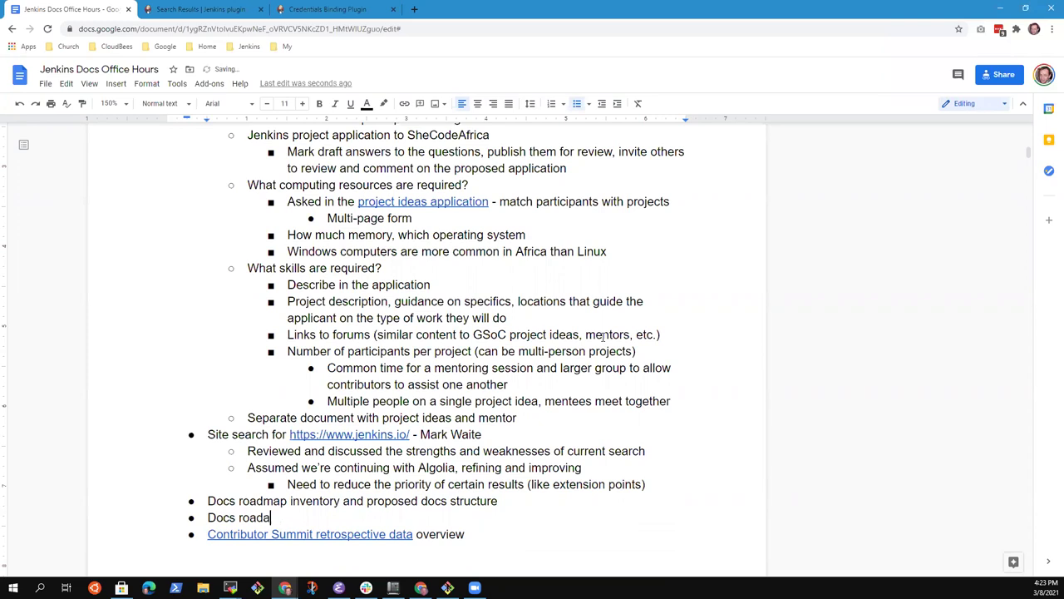
key("BackSpace")
key("BackSpace")
type("map")
type(" on")
key("BackSpace")
key("BackSpace")
key("BackSpace")
type("from the Contribut")
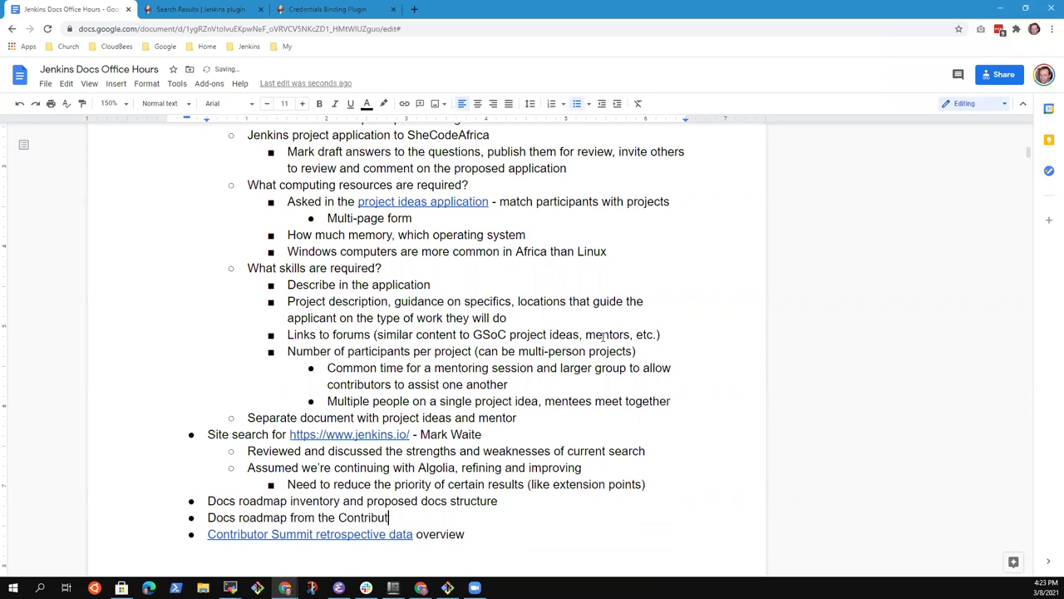
type("or Summit")
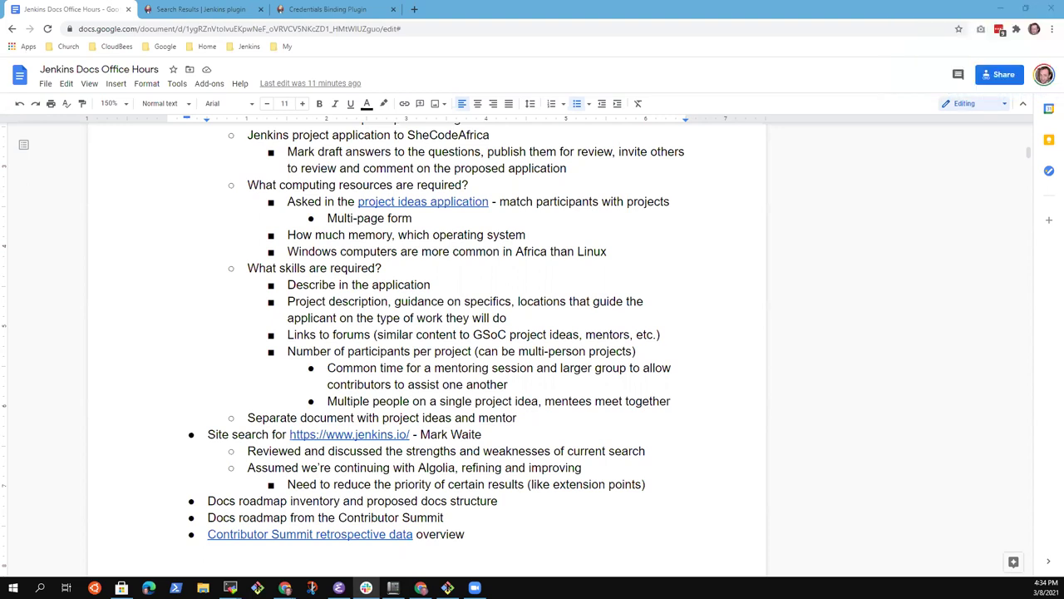
Step: Open the bookmarked Platform labeler plugin's master branch in a new browser tab and show its latest build in Blue Ocean
left_click(413, 9)
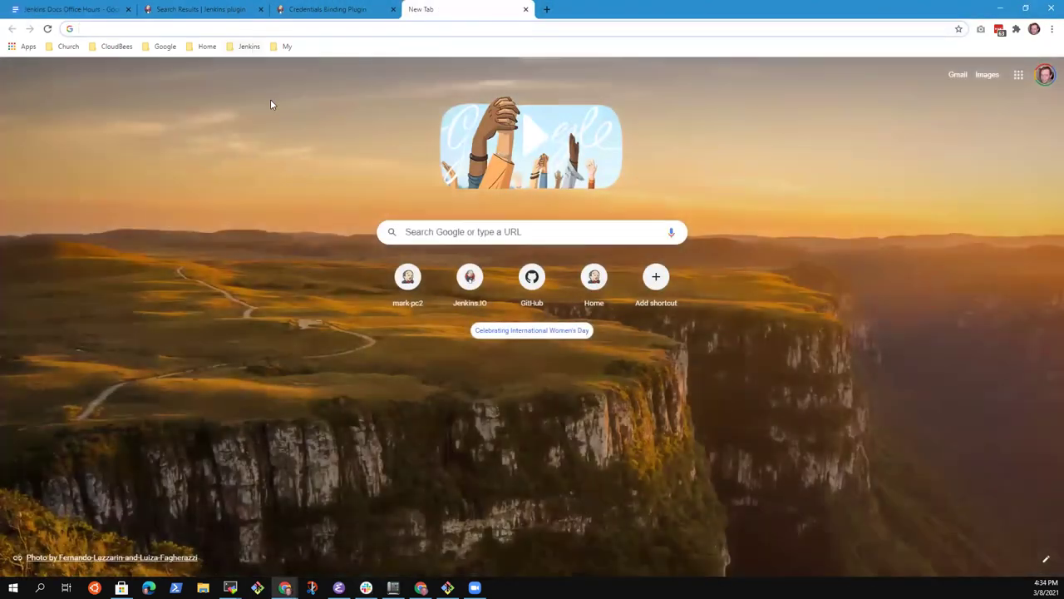
left_click(249, 45)
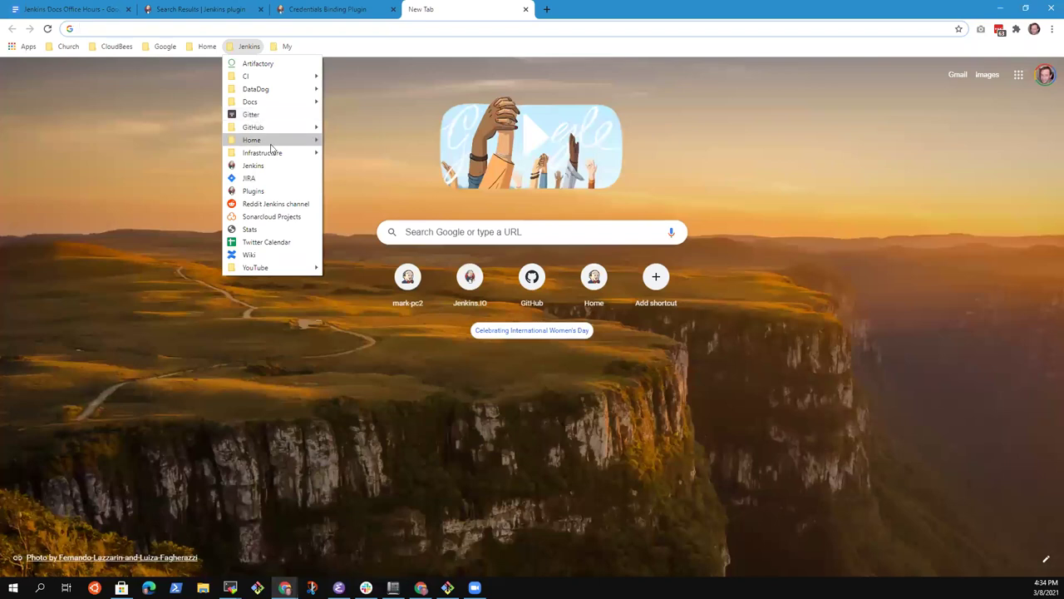
mouse_move(302, 76)
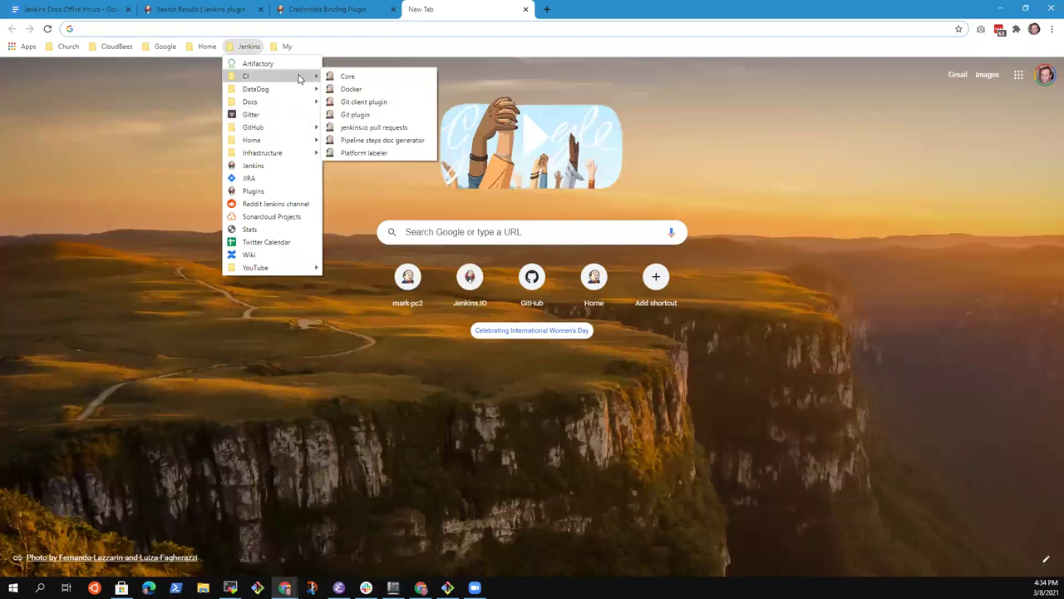
left_click(365, 153)
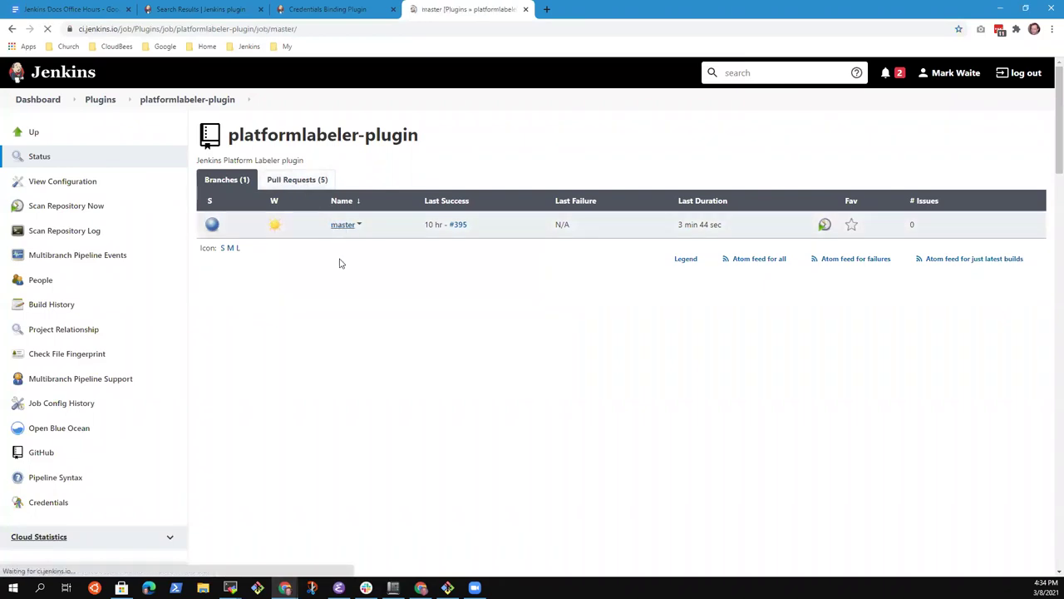
left_click(343, 225)
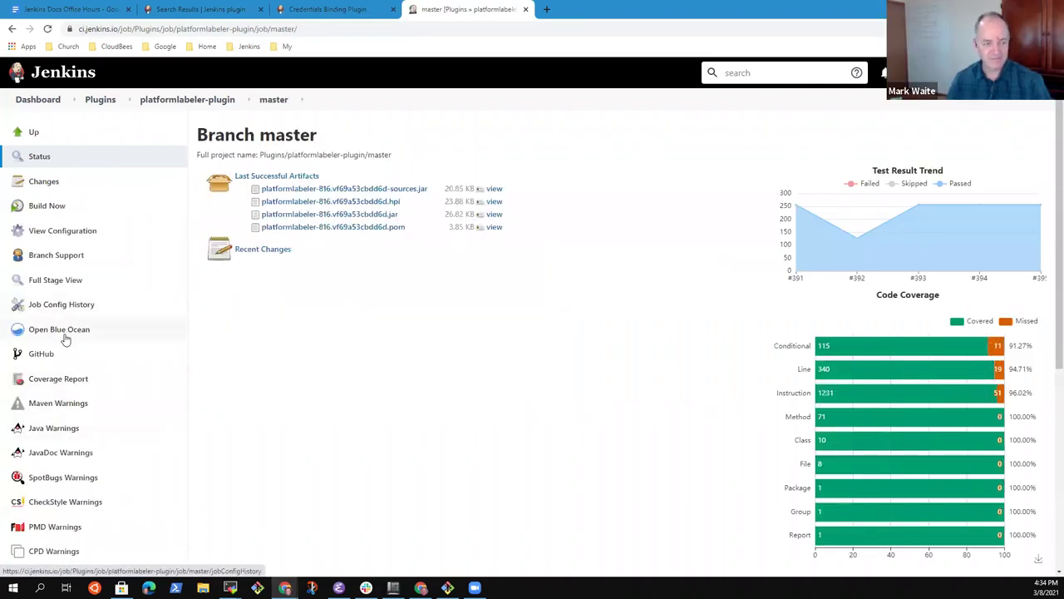
left_click(64, 333)
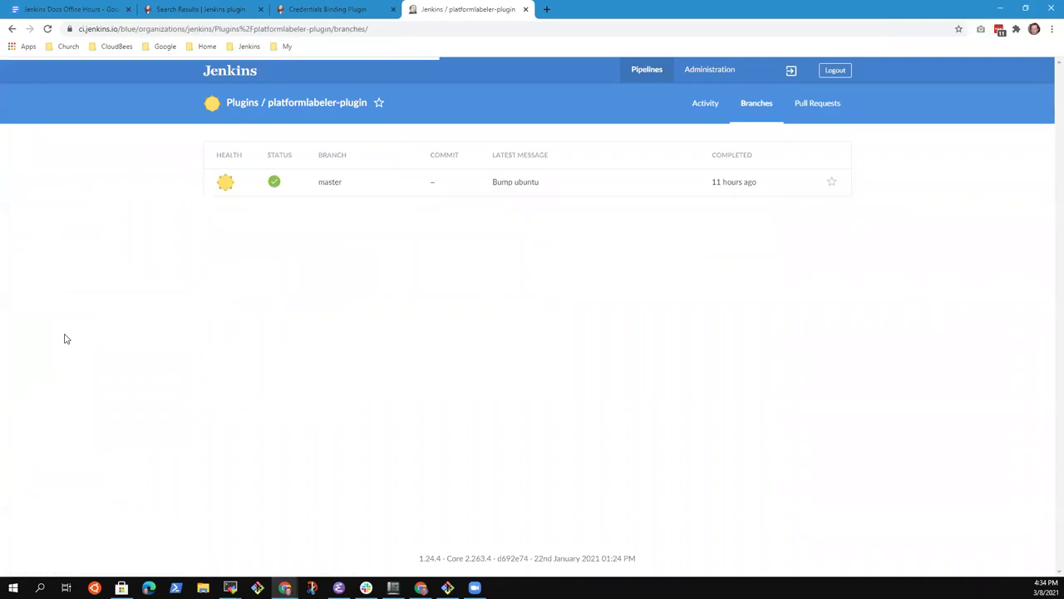
left_click(358, 180)
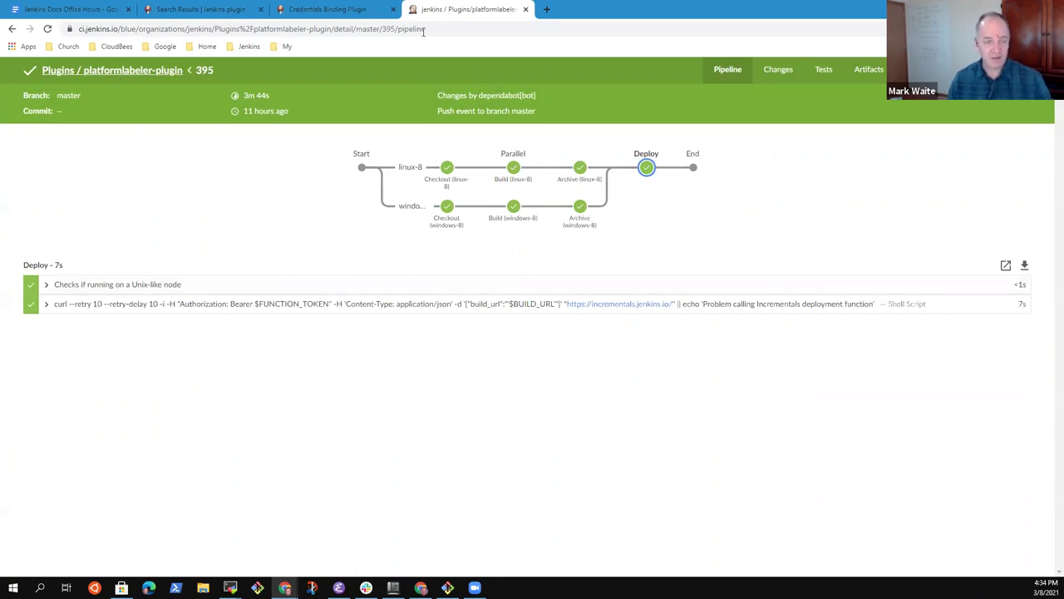
Step: Change the plugin name in the Blue Ocean address to elastic-axis-plugin and load that plugin's page
left_click(480, 31)
key("End")
key("ctrl+shift+Left")
key("ctrl+shift+Left")
key("ctrl+shift+Left")
key("ctrl+shift+Left")
key("ctrl+shift+Left")
key("ctrl+shift+Left")
key("ctrl+shift+Left")
key("ctrl+shift+Right")
key("ctrl+shift+Right")
key("ctrl+shift+Left")
key("ctrl+shift+Right")
key("ctrl+shift+Left")
type("elastic-")
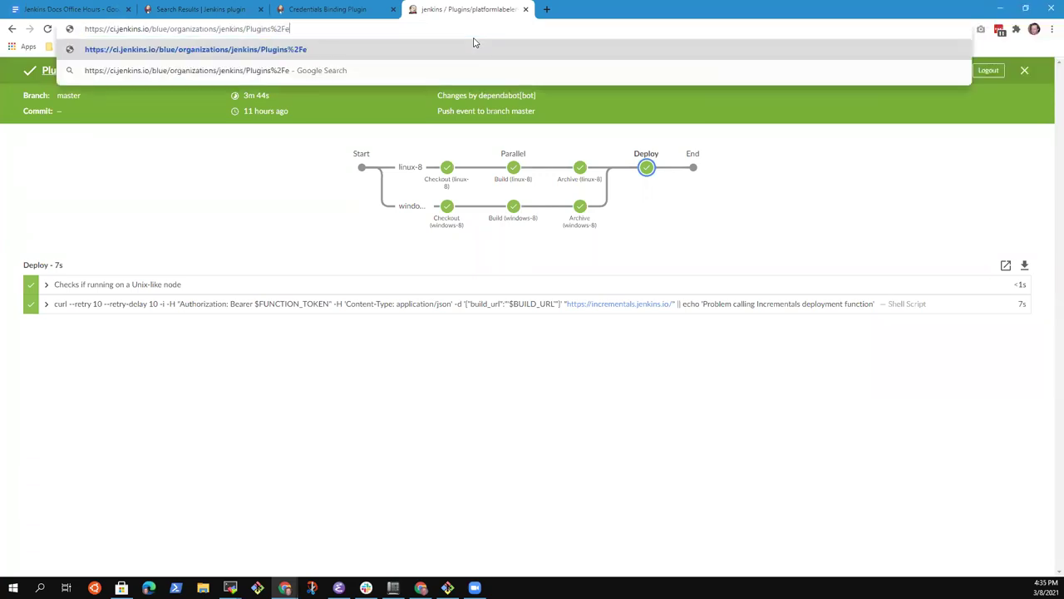
type("axis-plugin")
key("Return")
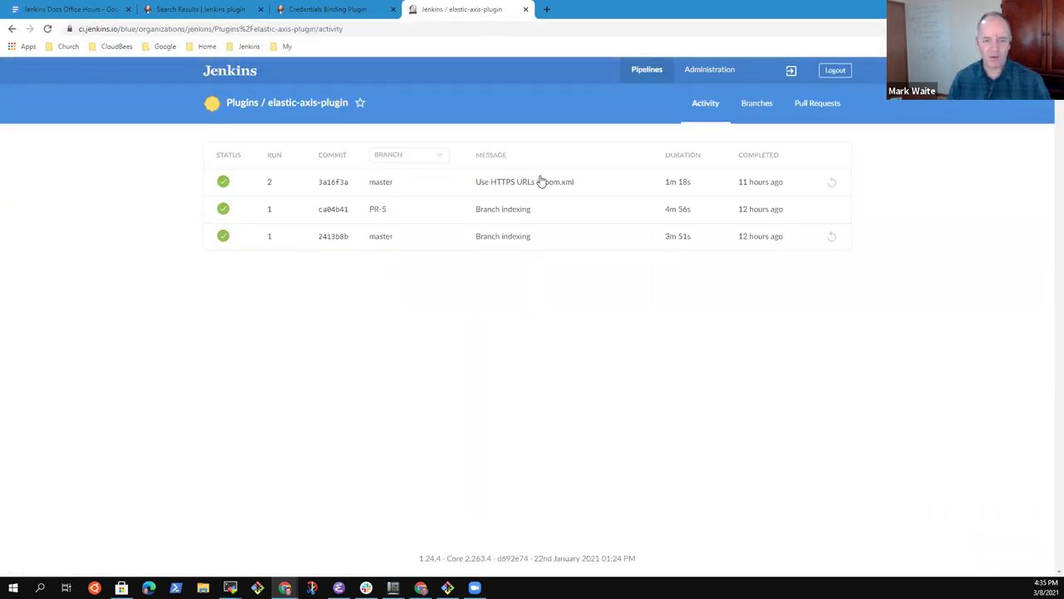
Step: Open master run 2 of elastic-axis-plugin and review its tests, artifacts and changes
left_click(421, 191)
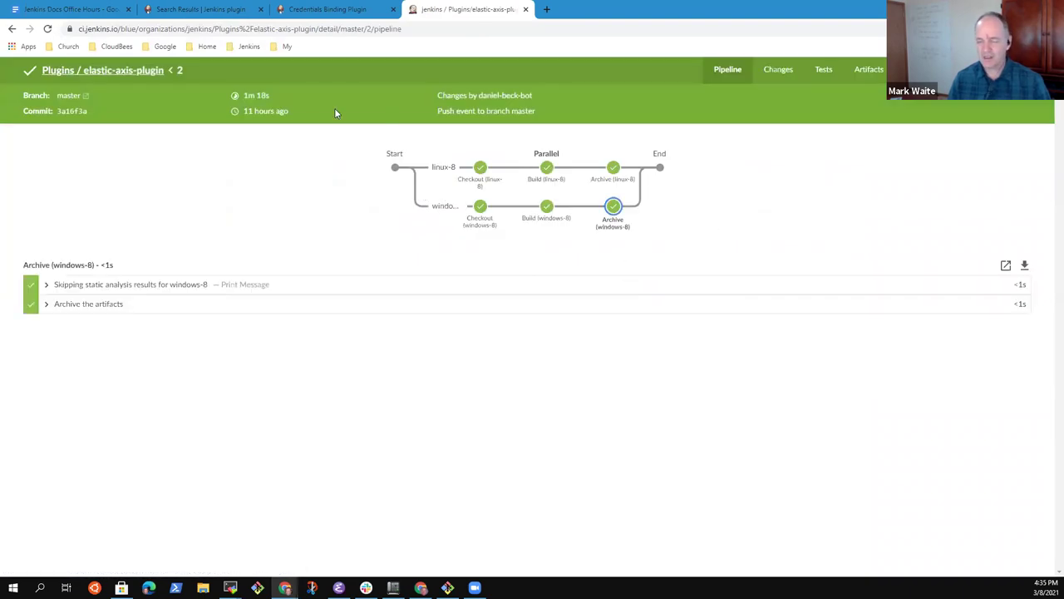
left_click(825, 73)
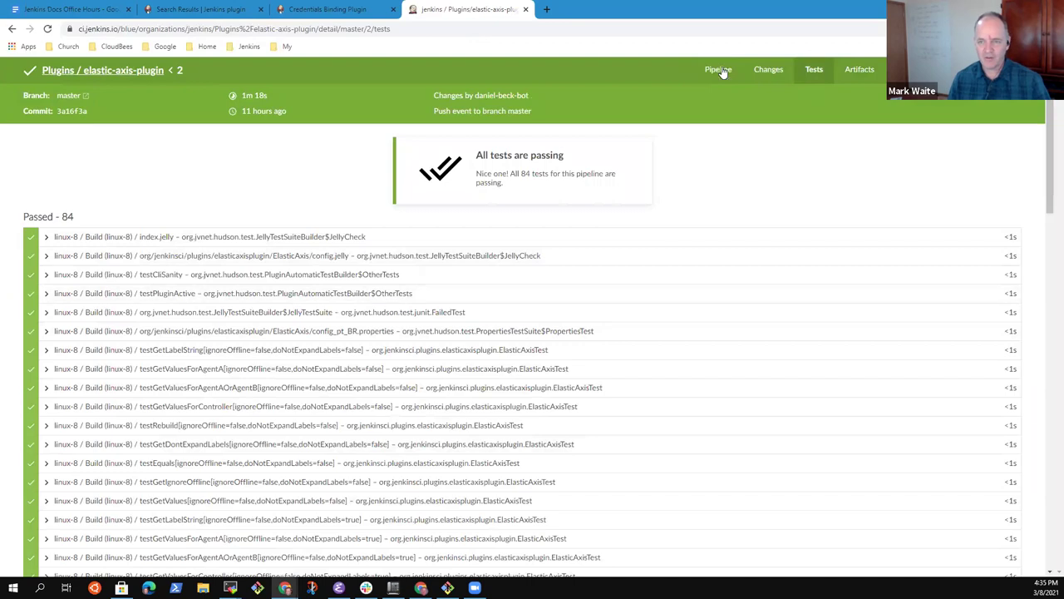
left_click(861, 74)
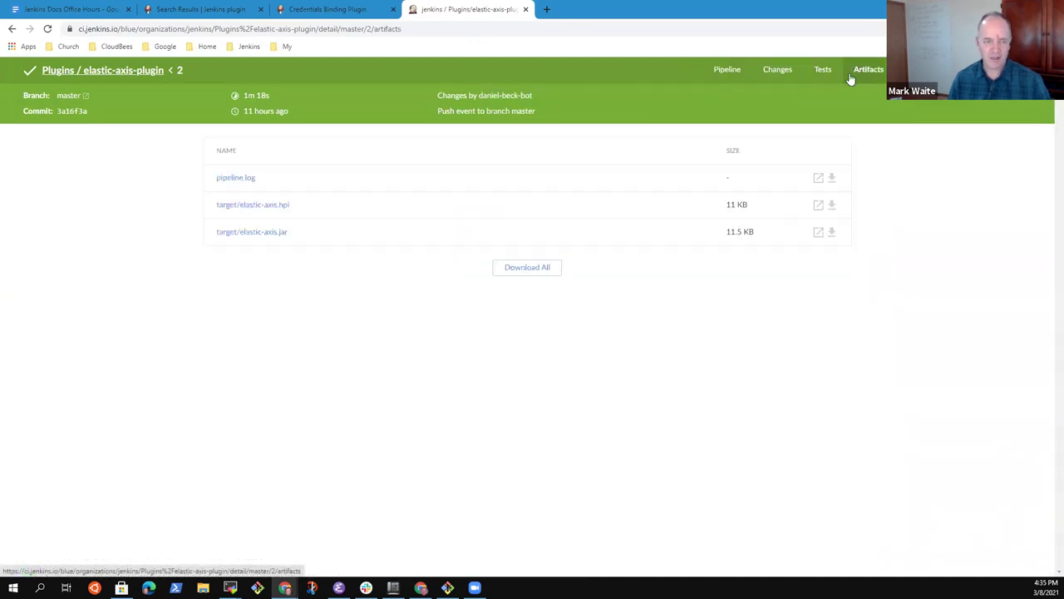
left_click(777, 72)
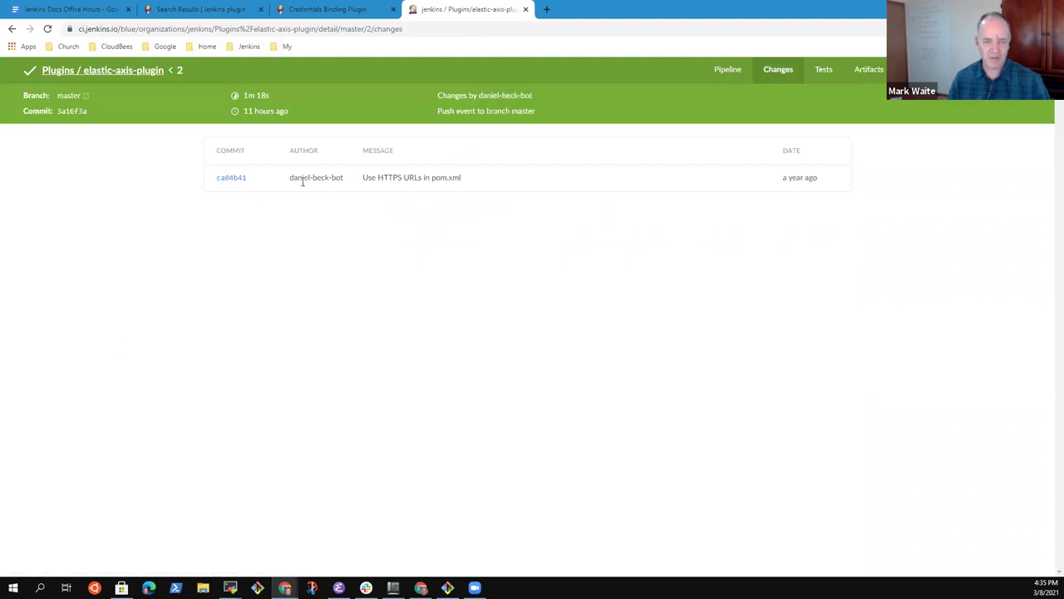
Step: Go back to the elastic-axis-plugin overview and view its pull requests, branches and recent activity
left_click(143, 73)
left_click(802, 104)
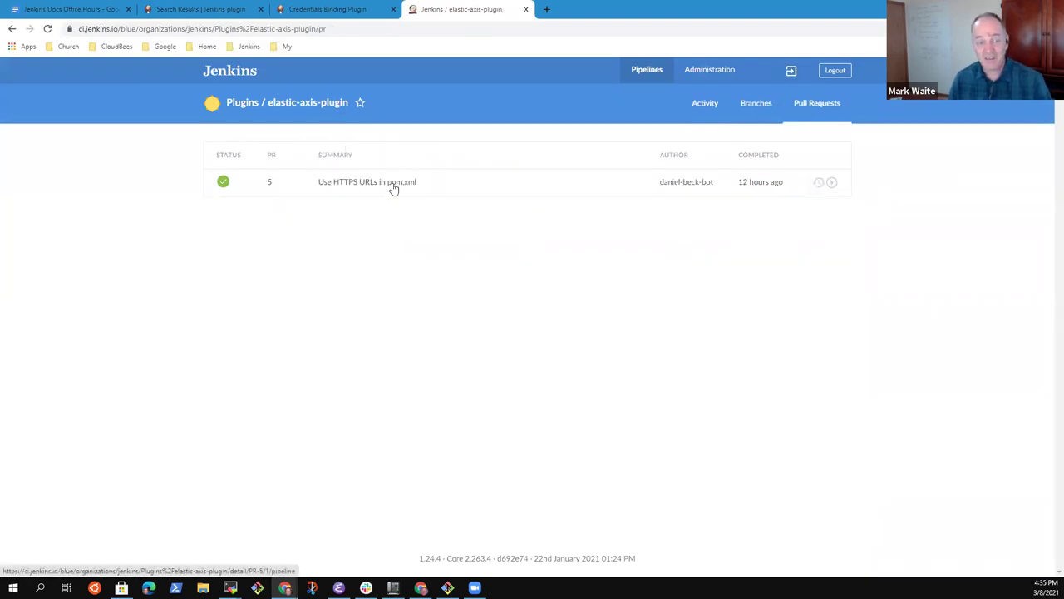
left_click(755, 106)
left_click(705, 103)
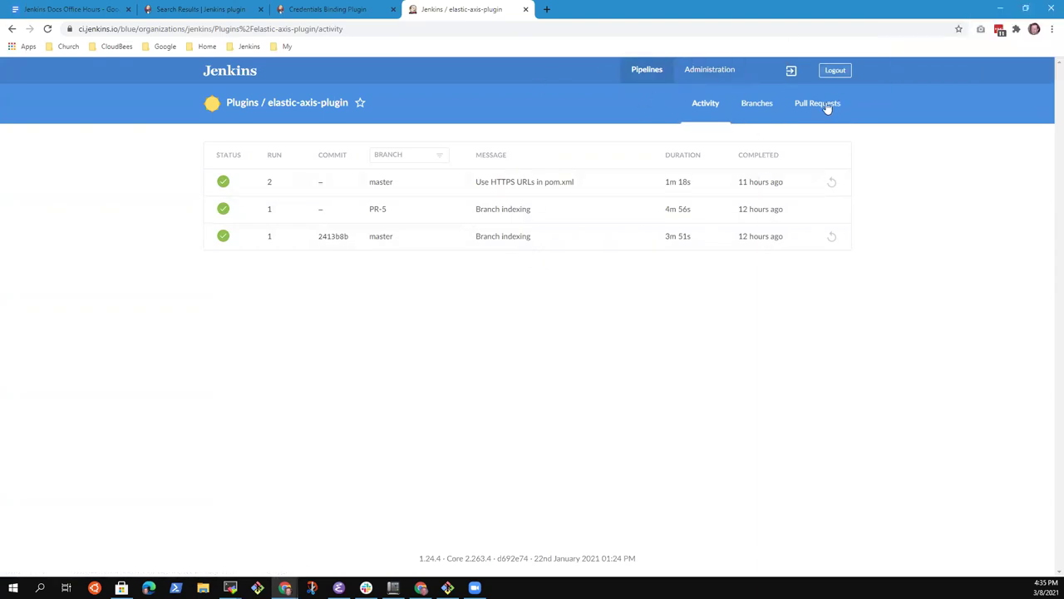
Step: Reopen master run 2 from the activity list, view its test results and return to the pipeline graph
left_click(376, 191)
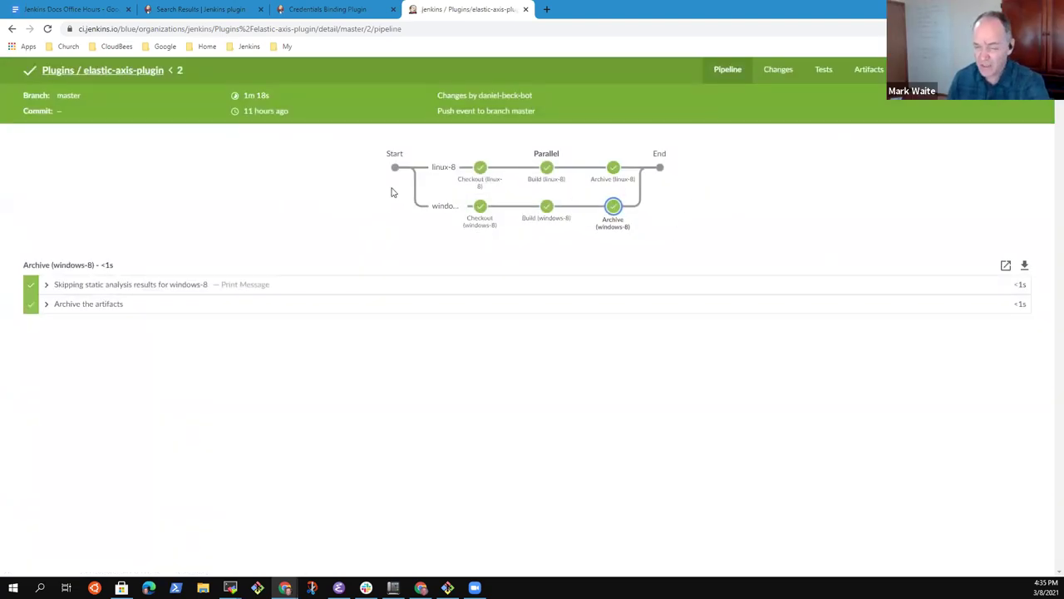
left_click(816, 71)
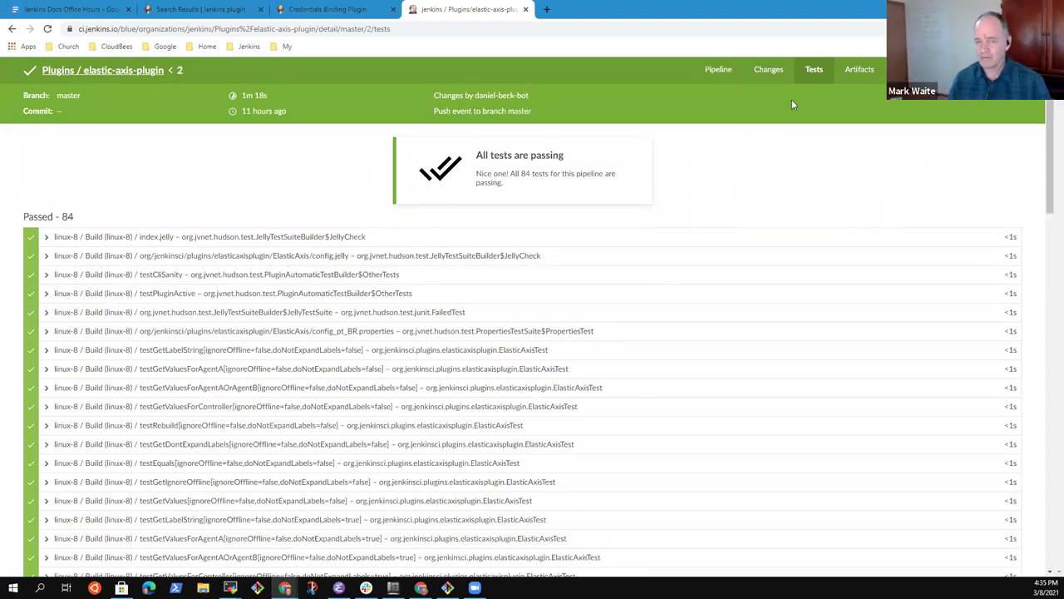
left_click(718, 71)
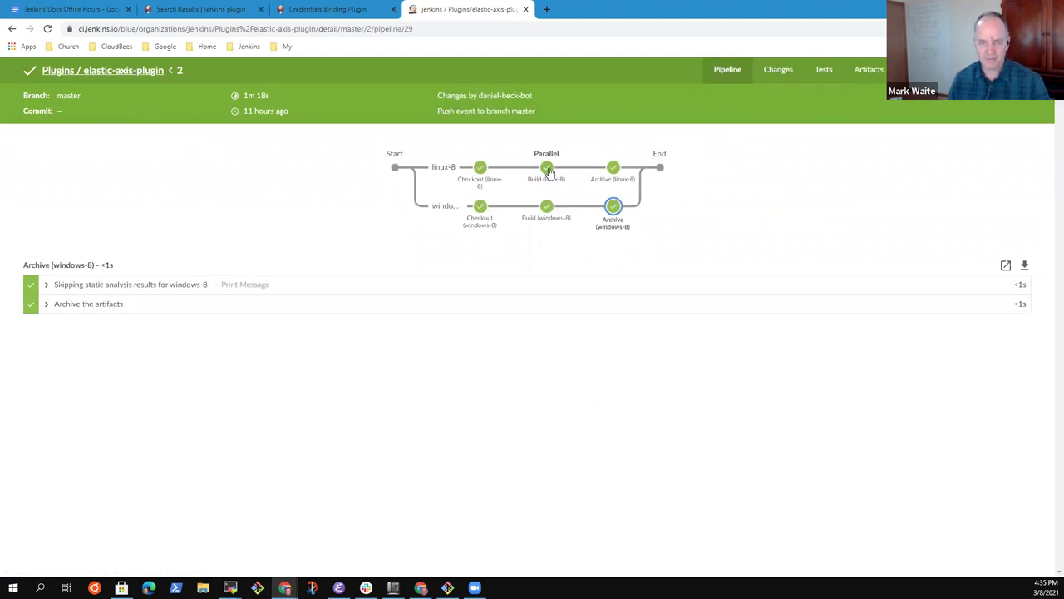
Step: Examine the steps of the linux-8 Build and Checkout stages, ending on the Build stage
left_click(548, 168)
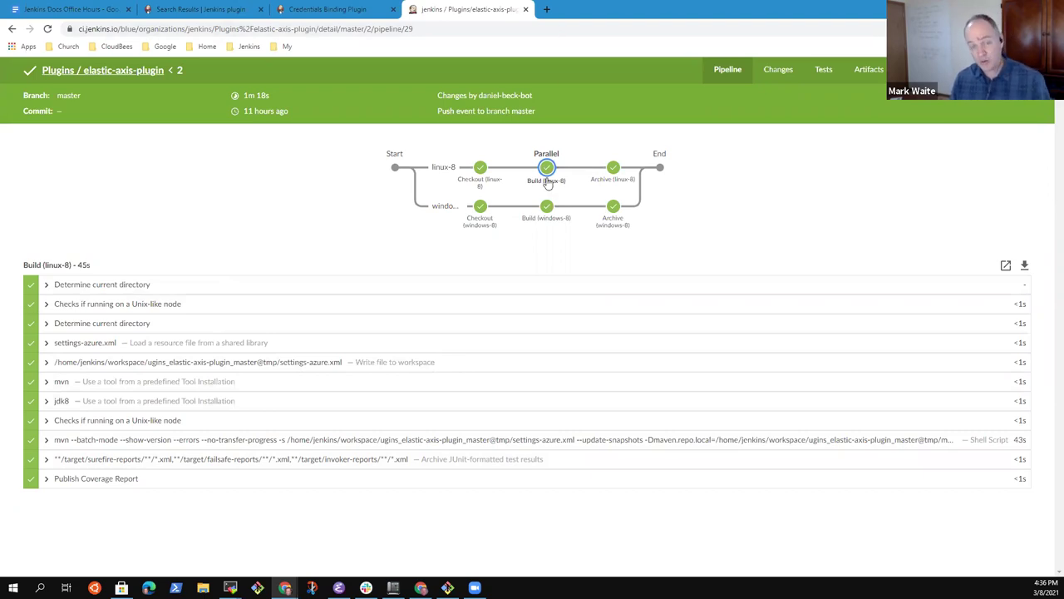
left_click(480, 173)
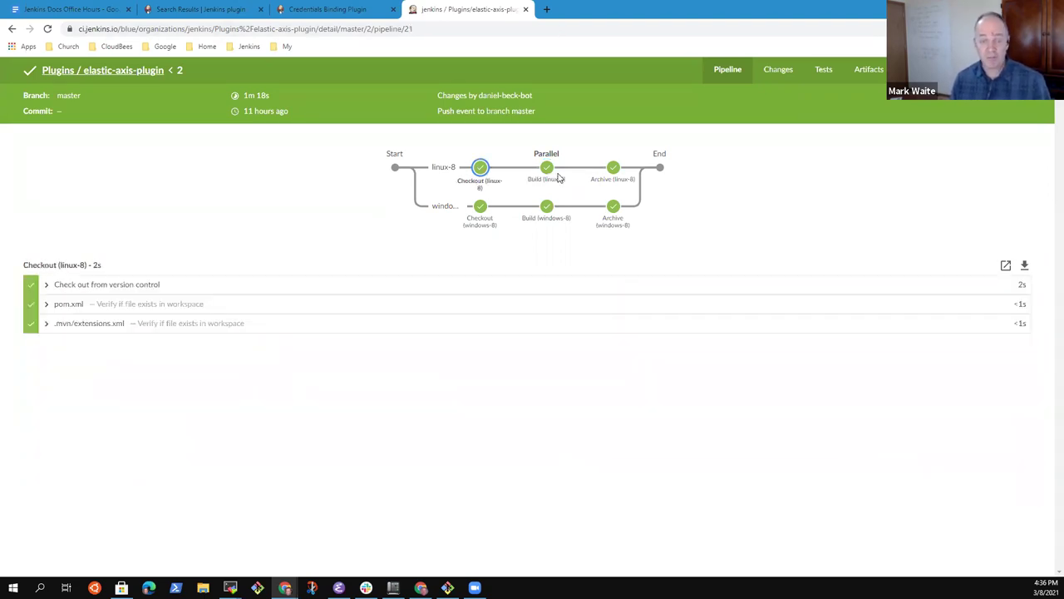
left_click(547, 170)
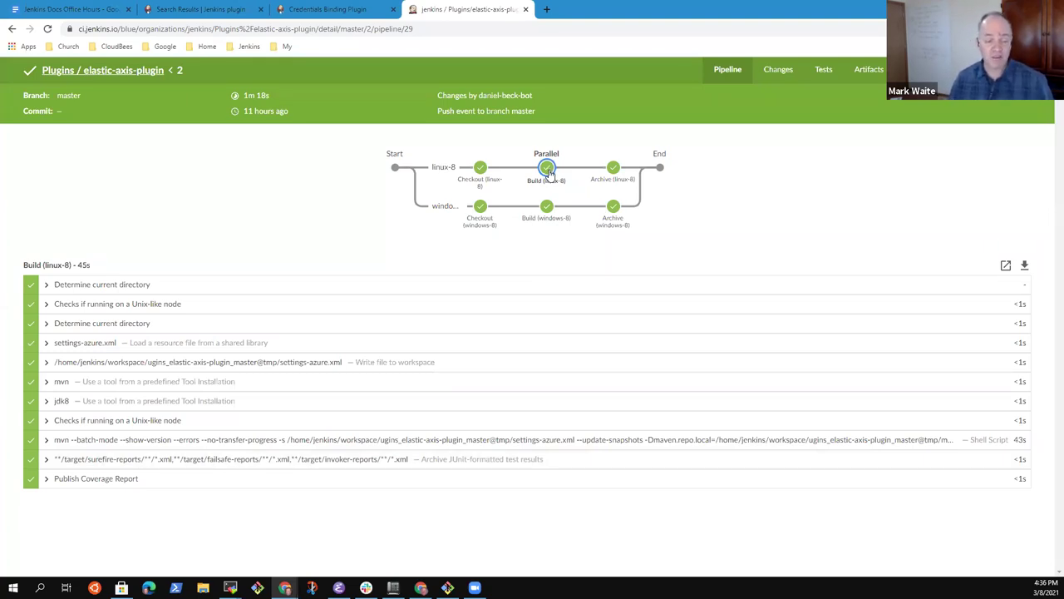
Step: Check the logs of the Publish Coverage Report and mvn tool steps in the linux-8 Build stage, collapsing both
left_click(50, 484)
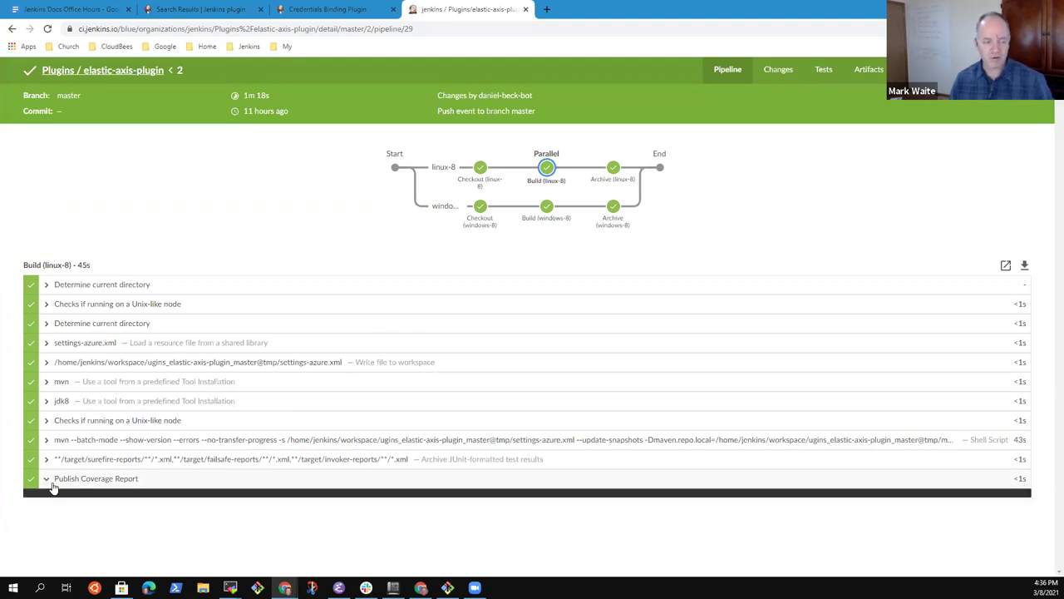
left_click(50, 484)
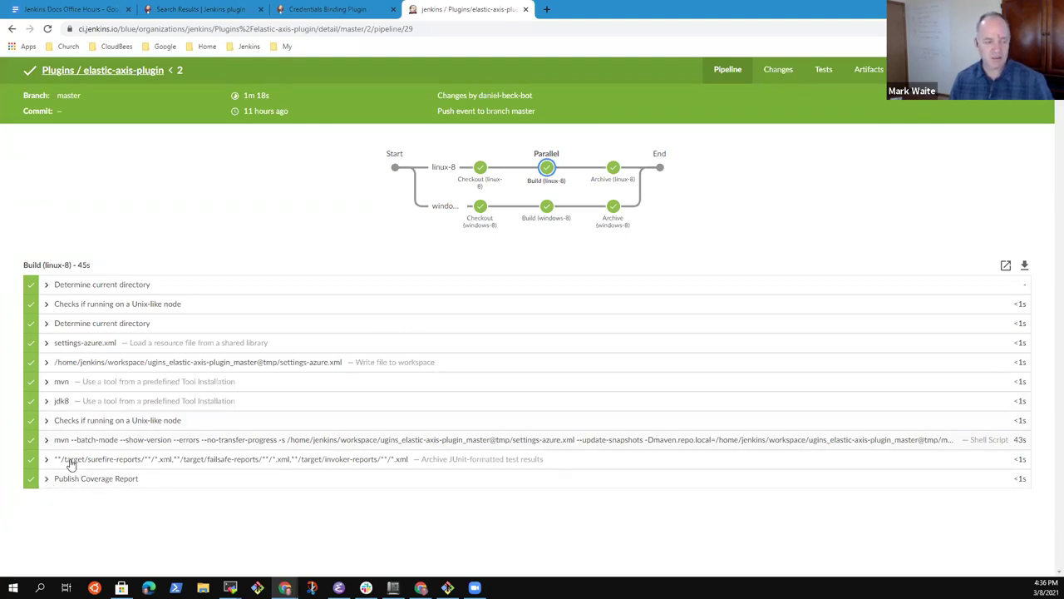
left_click(48, 480)
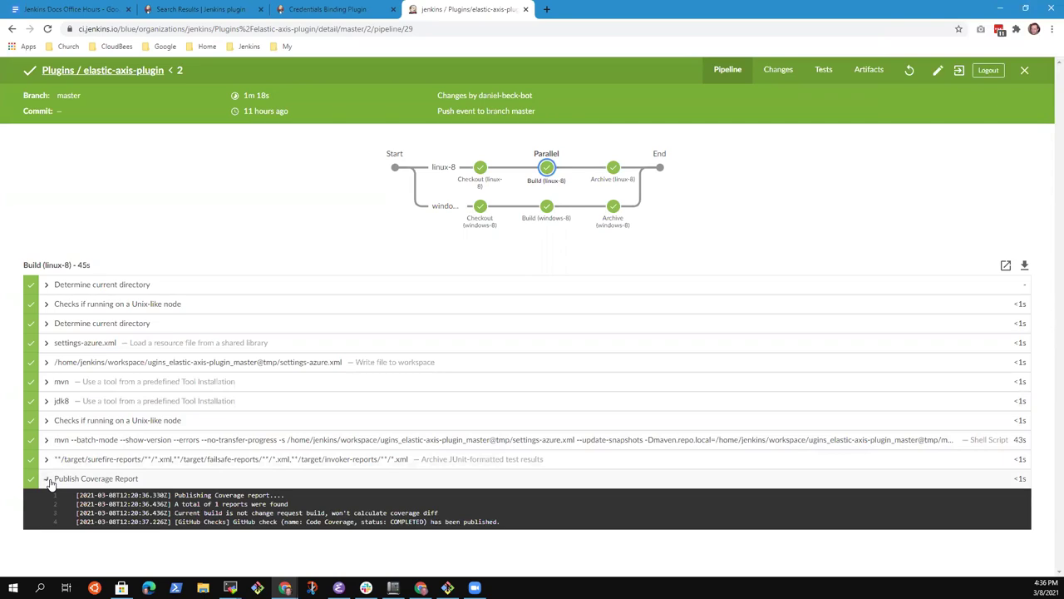
left_click(49, 483)
left_click(50, 483)
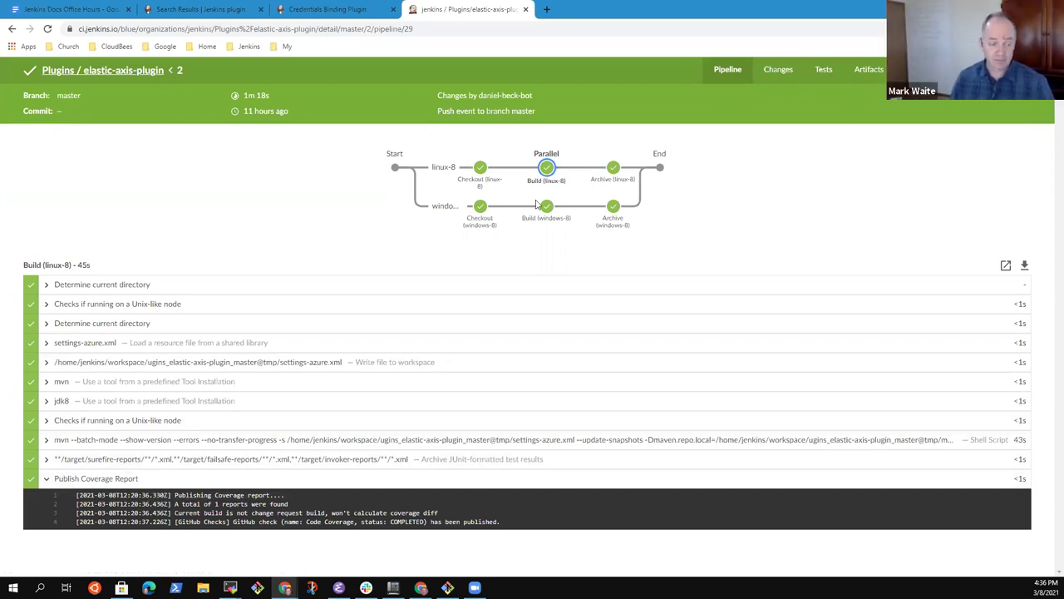
left_click(63, 480)
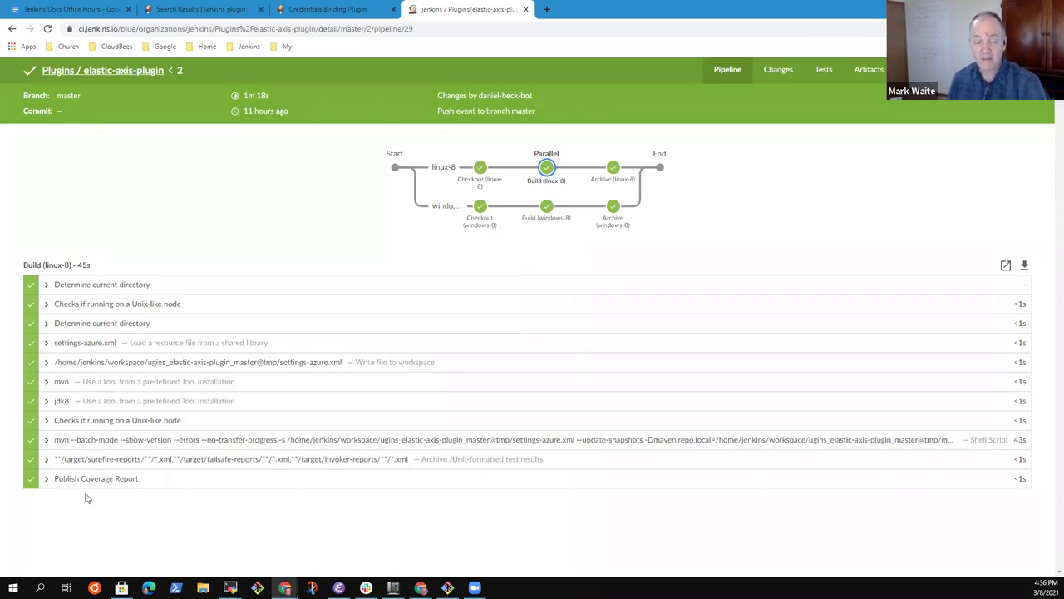
left_click(47, 381)
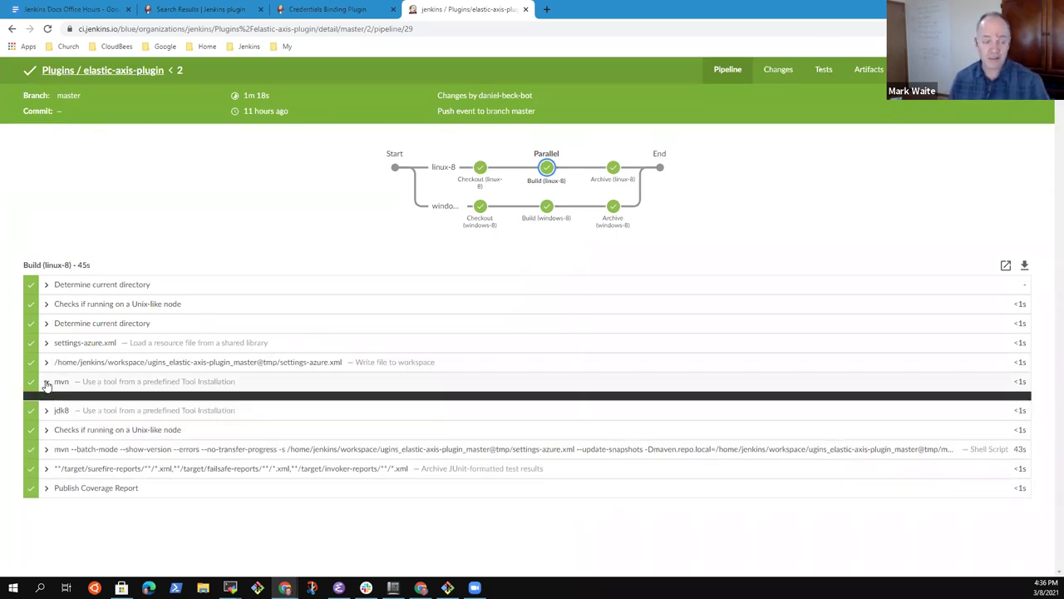
left_click(47, 381)
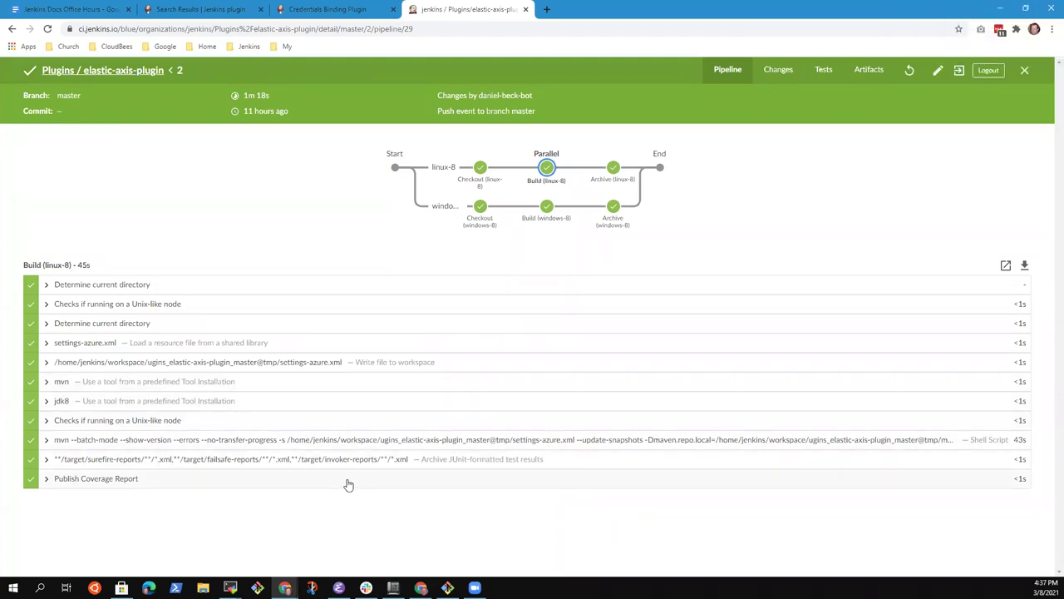
Step: Look through the run's full list of linux-8 and windows-8 tests and return to its beginning
left_click(824, 79)
scroll(290, 399, "down", 5)
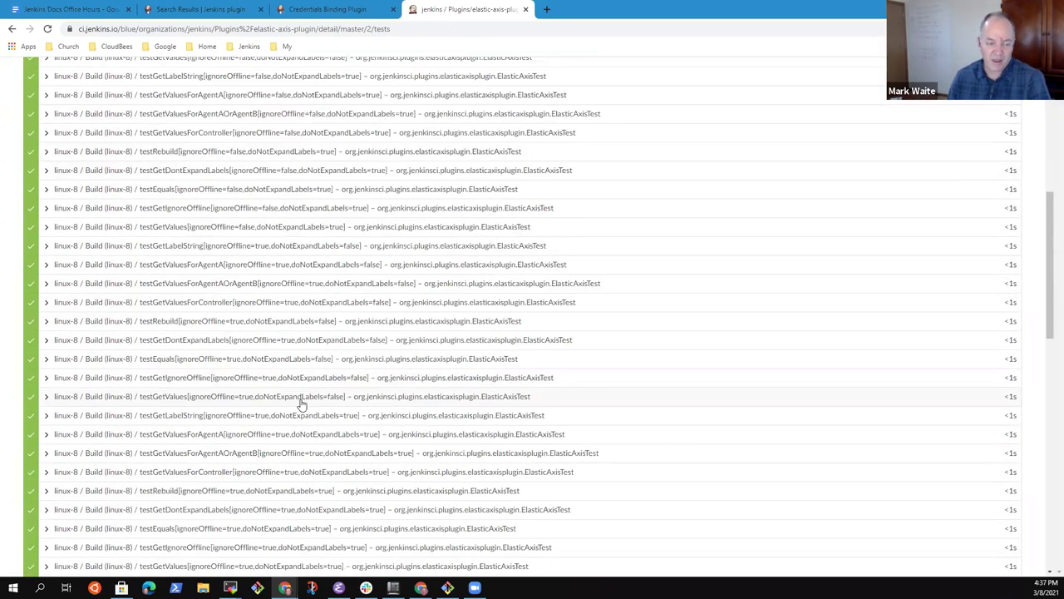
scroll(304, 408, "down", 10)
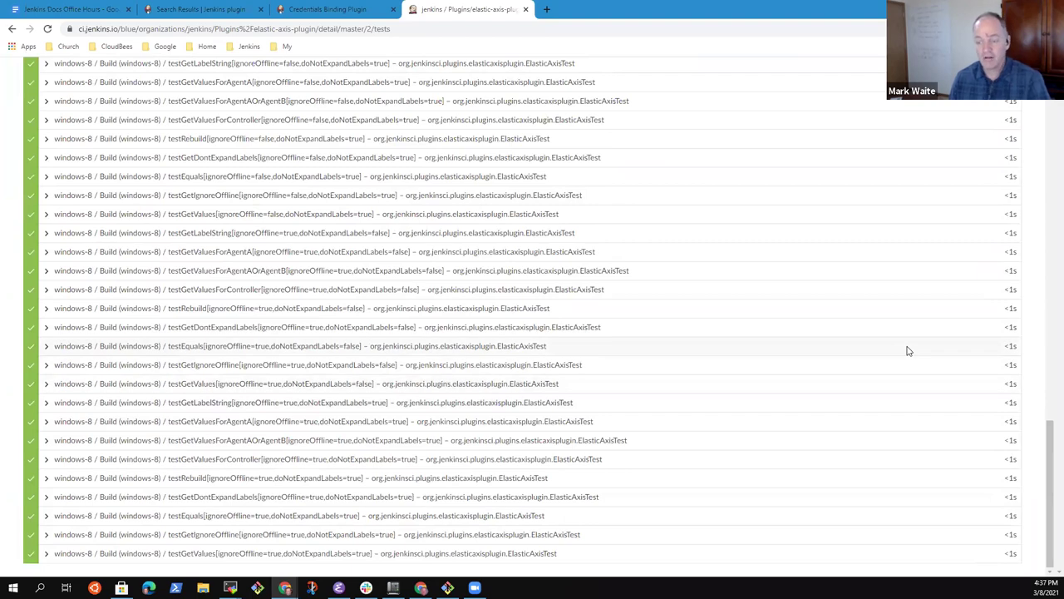
left_click_drag(1048, 423, 1048, 141)
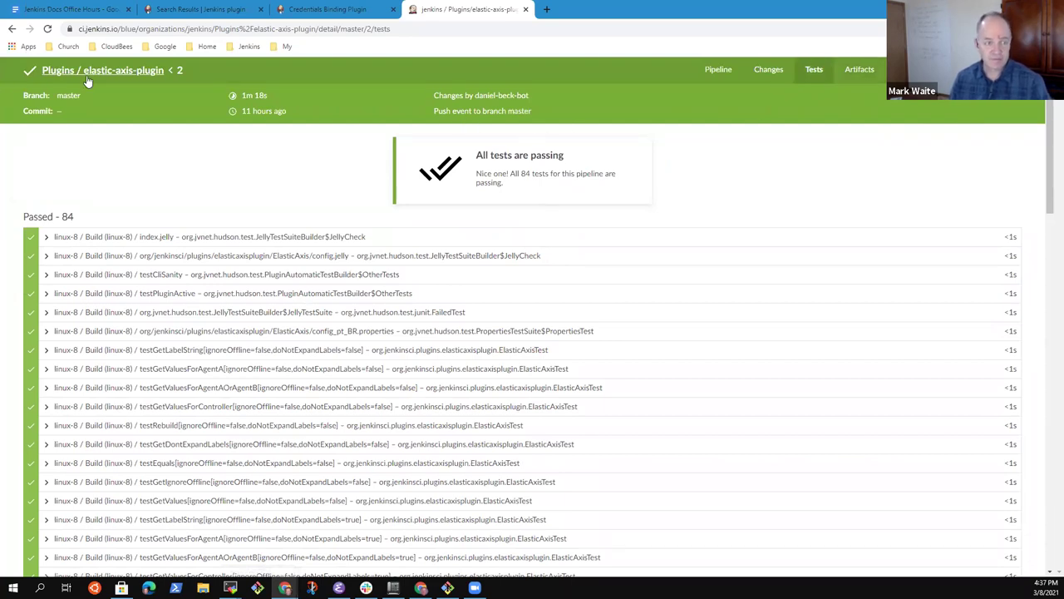
Step: Open the run in the classic Jenkins interface and examine the Code Coverage chart on its master branch page
left_click(720, 75)
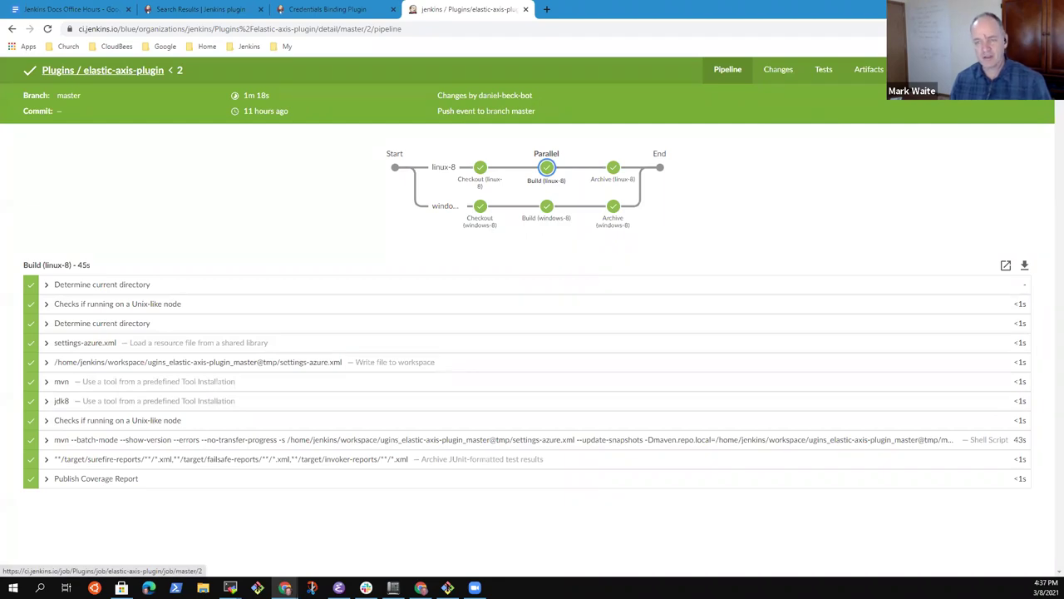
left_click(1010, 70)
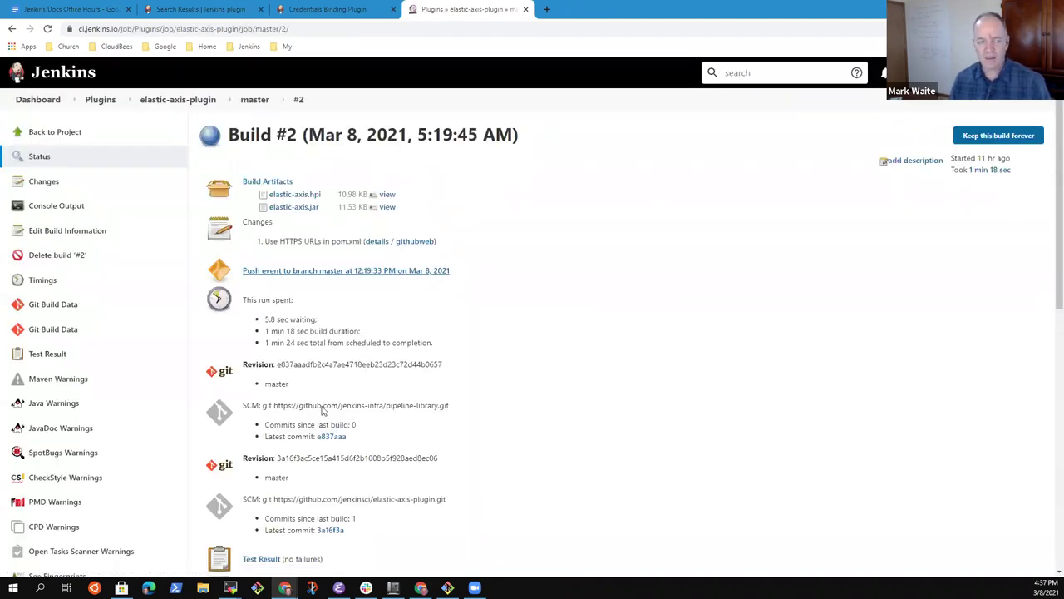
left_click(263, 101)
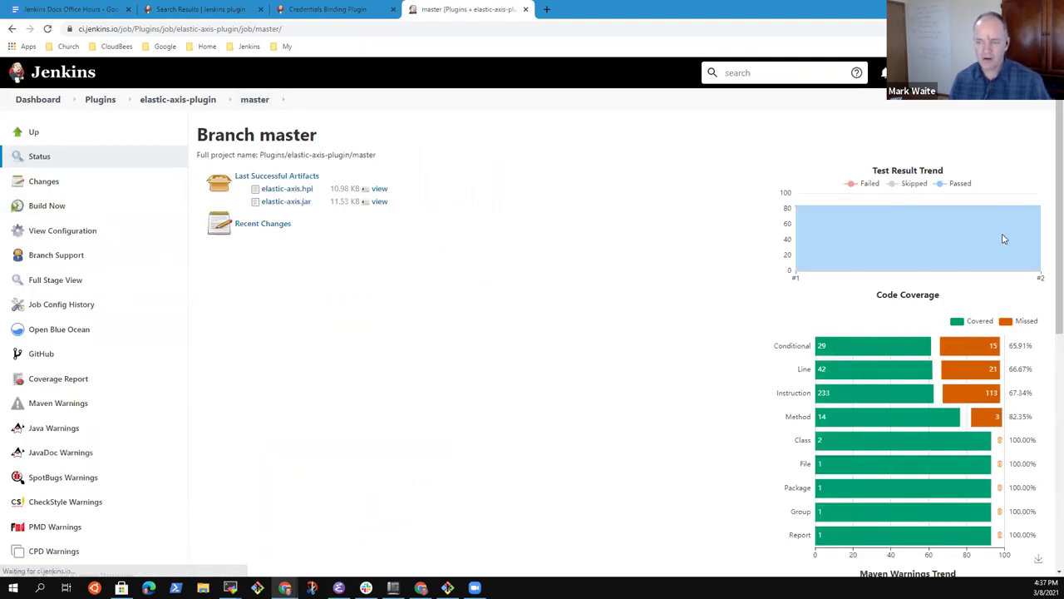
scroll(1047, 373, "down", 2)
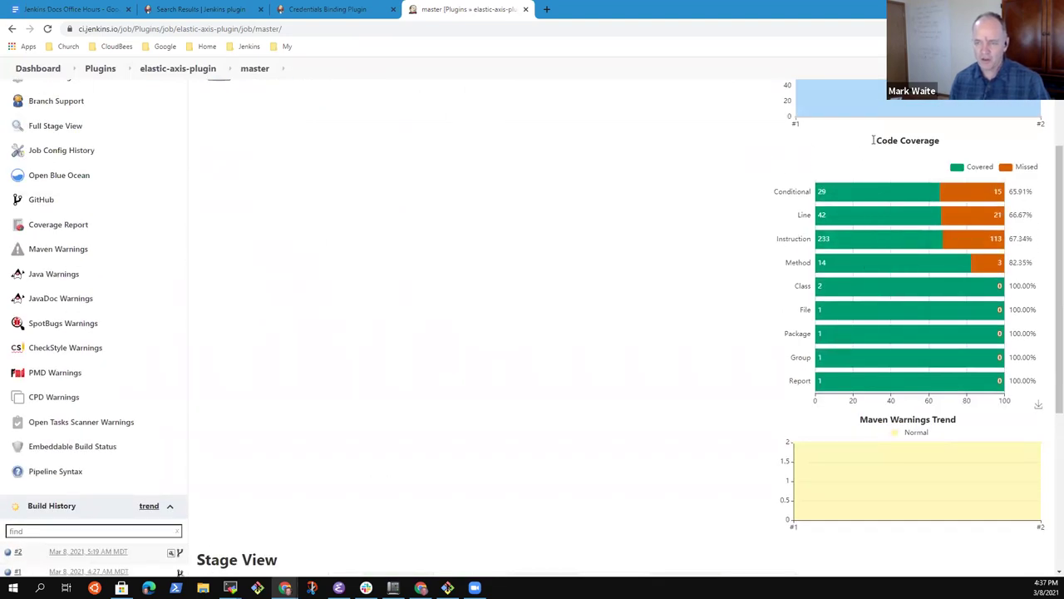
Step: Inspect the Conditional, Line, Instruction and Method bars of the Code Coverage chart, ending at the beginning of the branch page
left_click_drag(886, 151, 1022, 430)
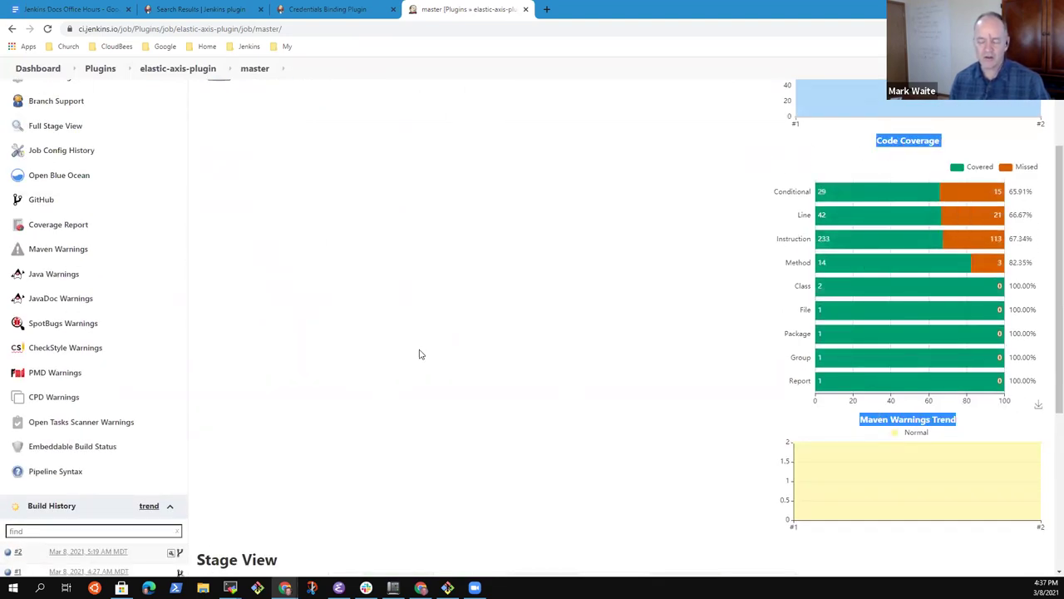
left_click(513, 358)
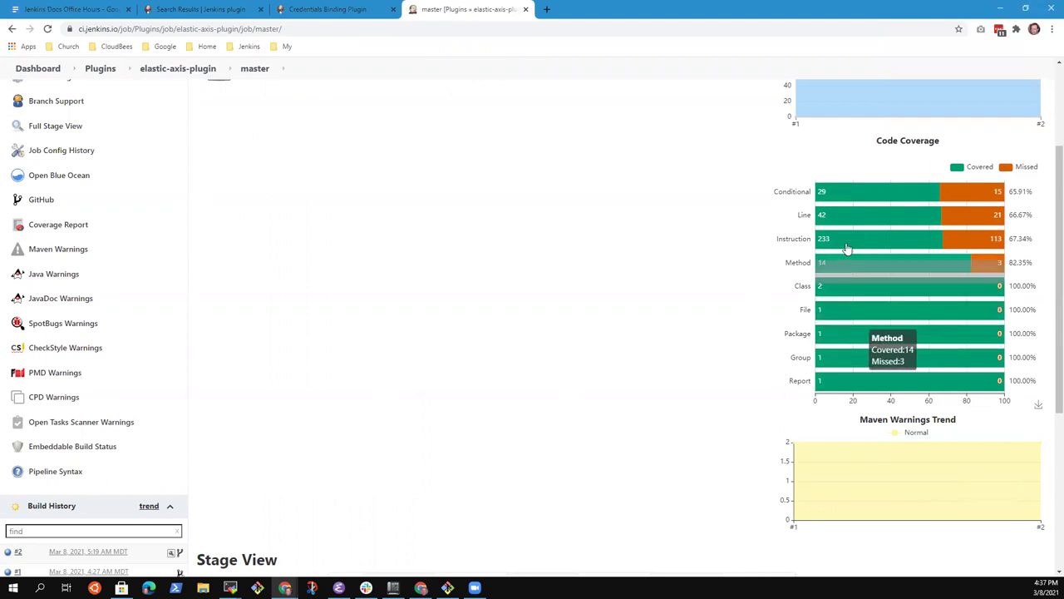
mouse_move(886, 201)
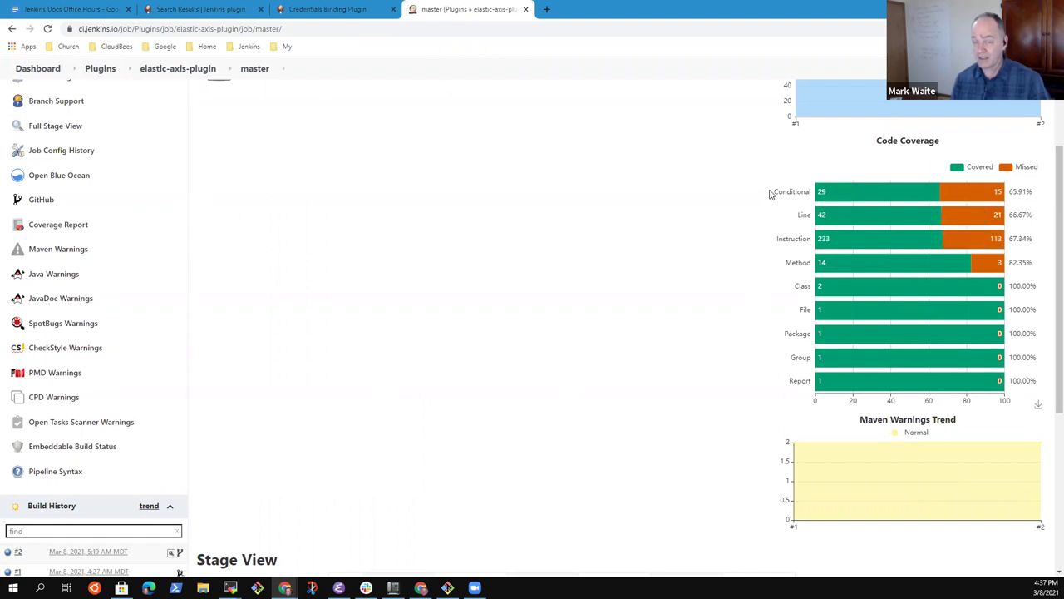
mouse_move(938, 225)
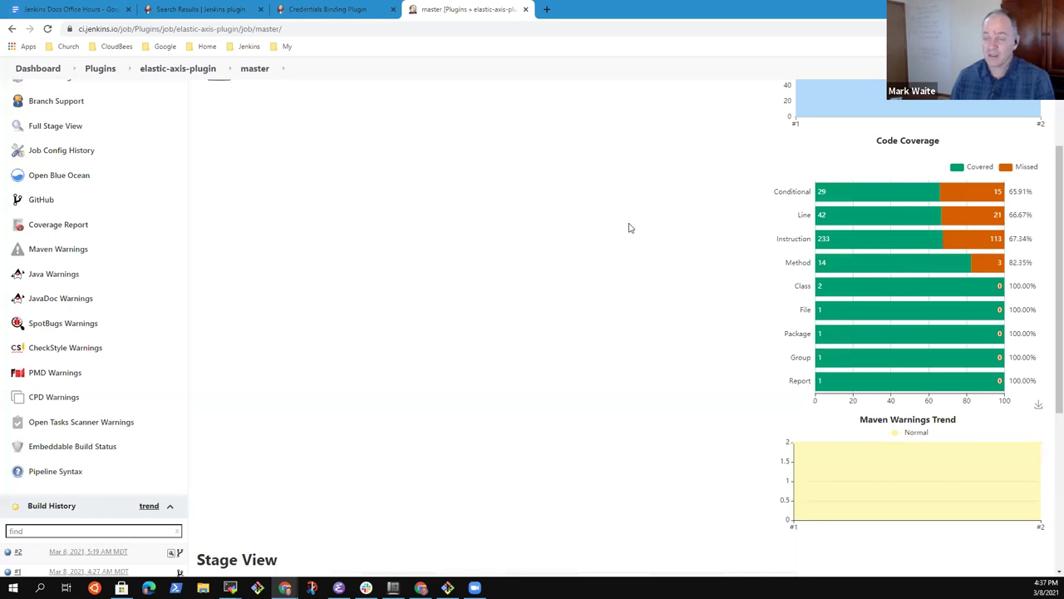
mouse_move(934, 246)
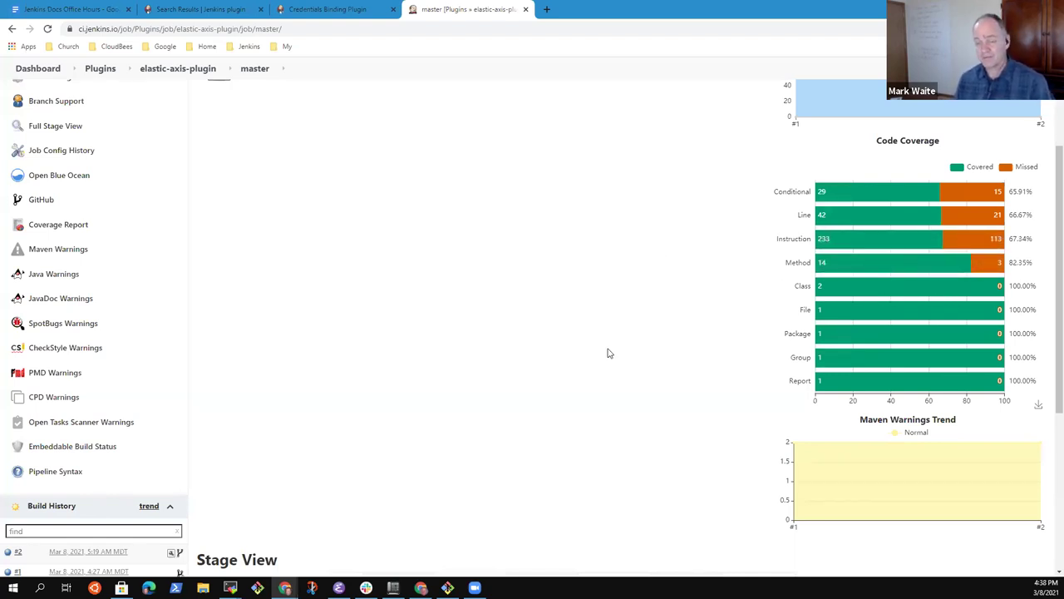
scroll(573, 346, "up", 2)
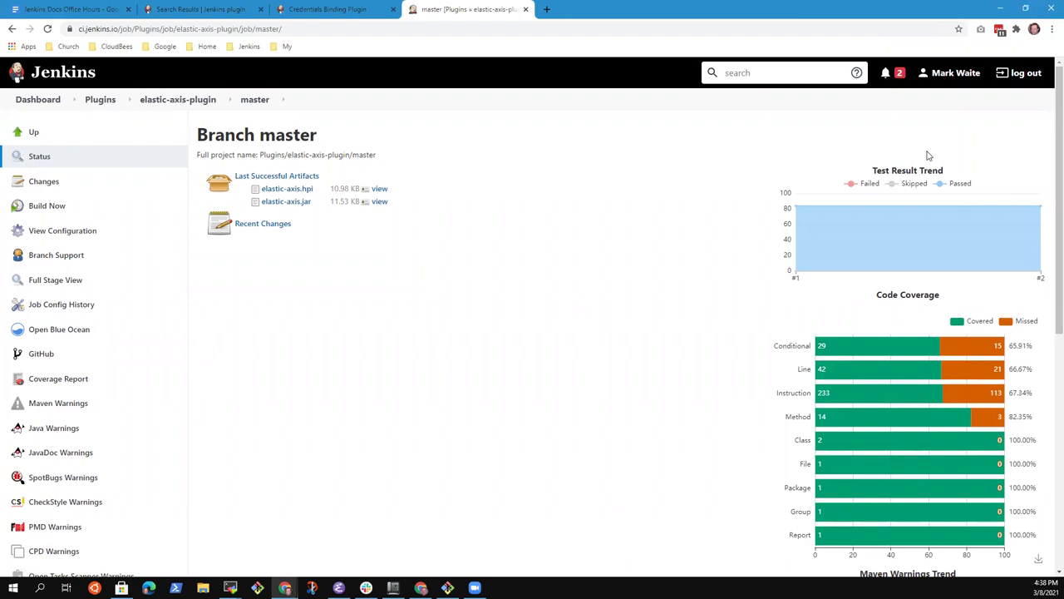
Step: Leave elastic-axis-plugin for the dashboard and look through the repositories in the Infra folder
left_click(177, 98)
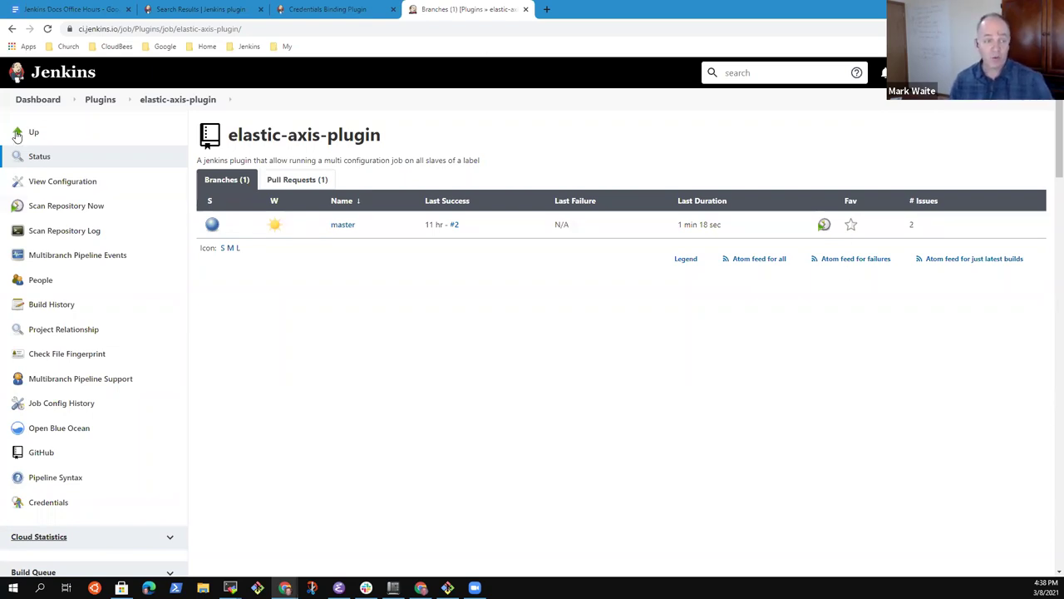
left_click(52, 99)
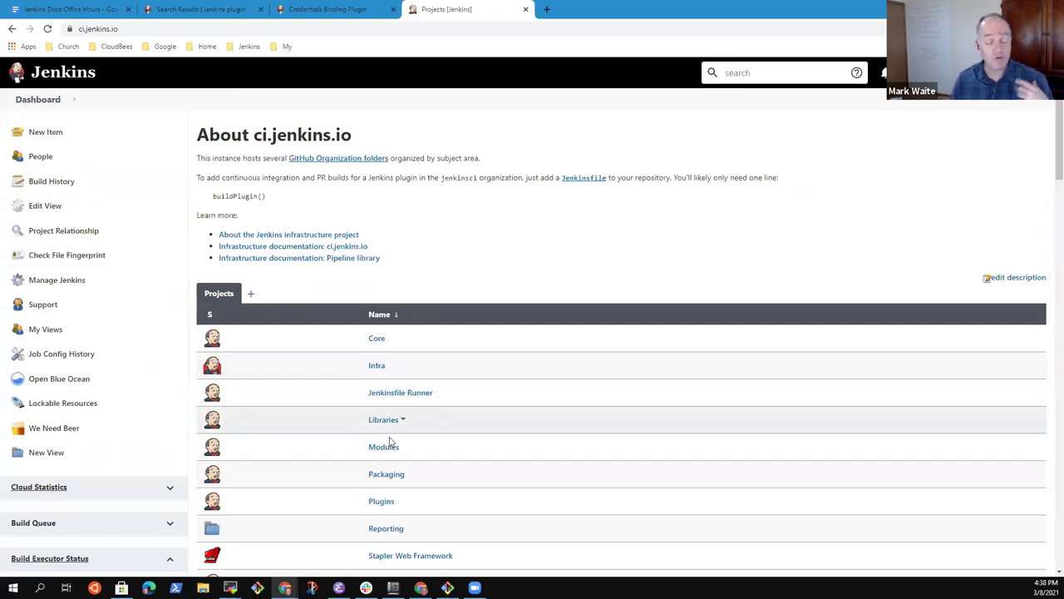
left_click(376, 366)
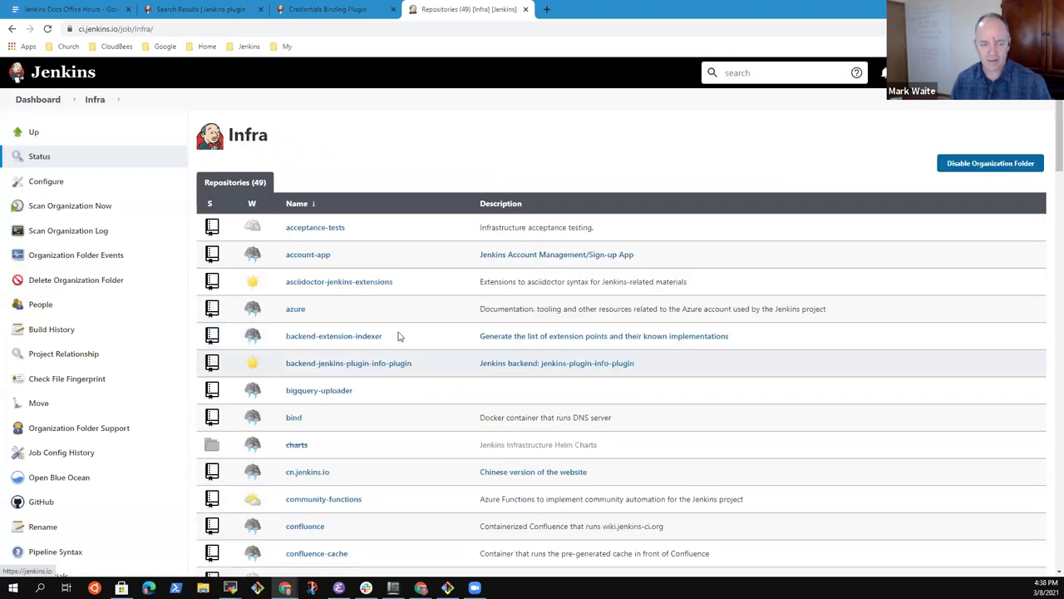
scroll(407, 316, "down", 5)
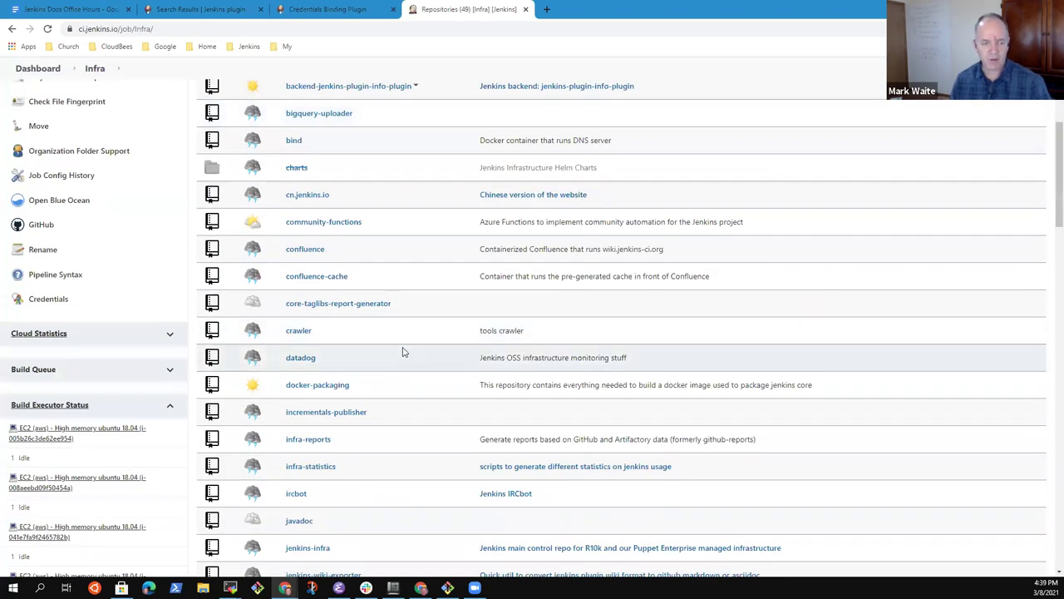
scroll(374, 316, "up", 5)
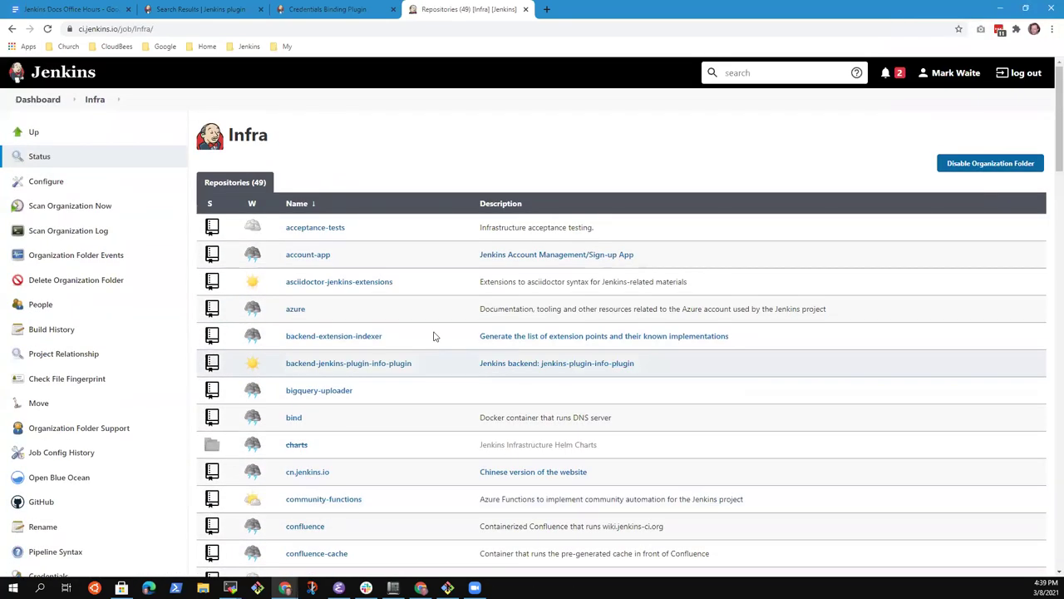
scroll(386, 304, "down", 3)
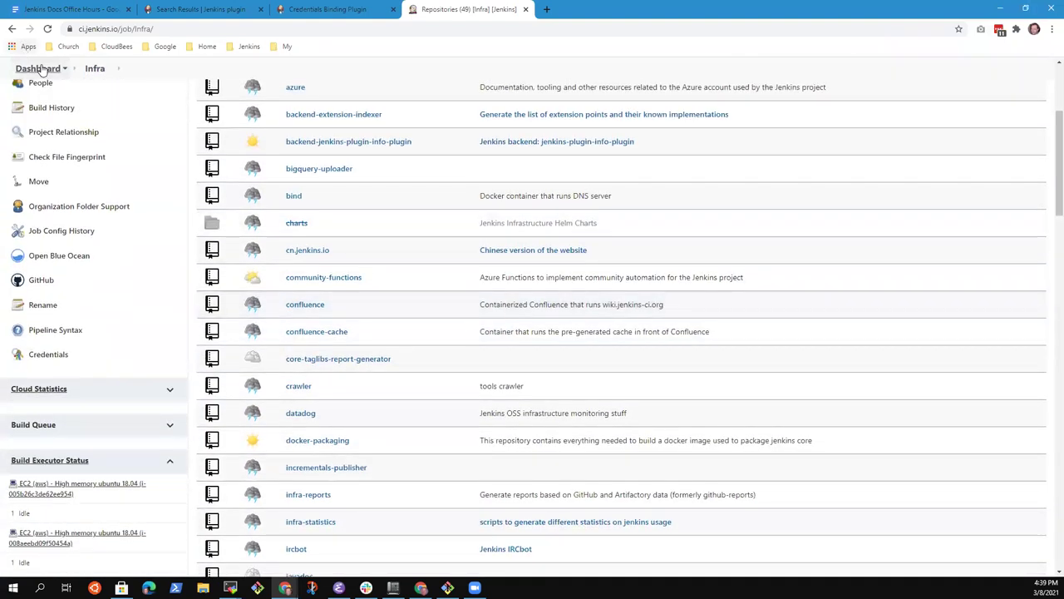
Step: Search ci.jenkins.io for docker, look through the suggestions and return to a clean dashboard
left_click(42, 69)
left_click(763, 75)
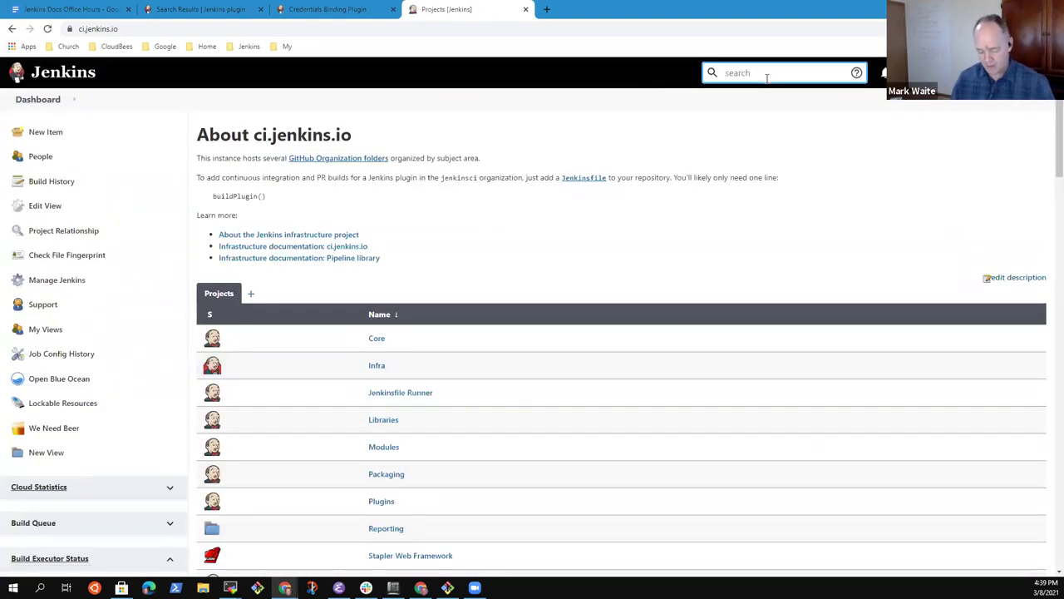
type("docker")
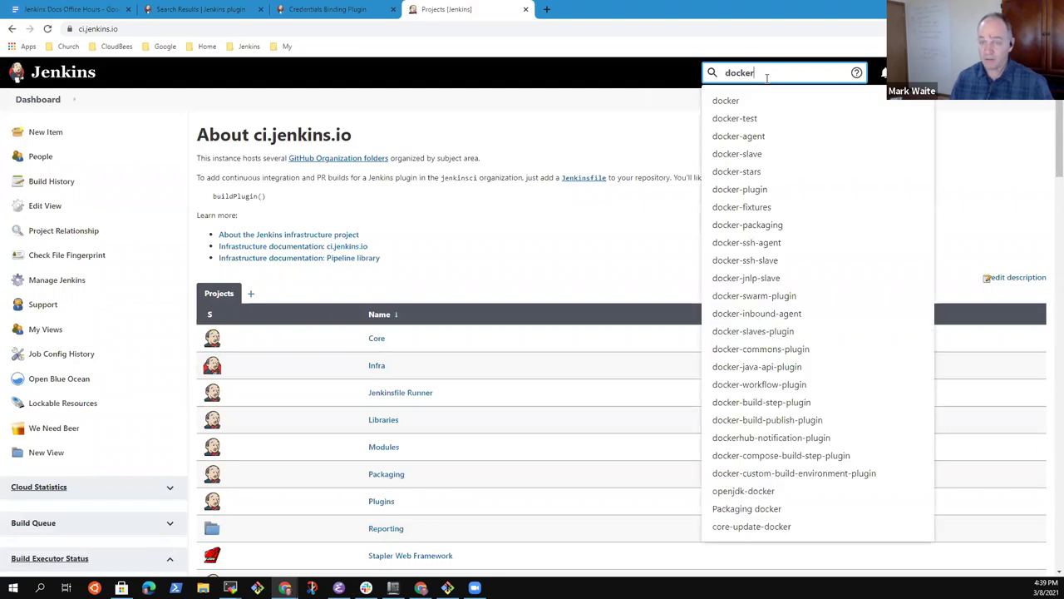
scroll(735, 236, "down", 2)
scroll(735, 236, "up", 2)
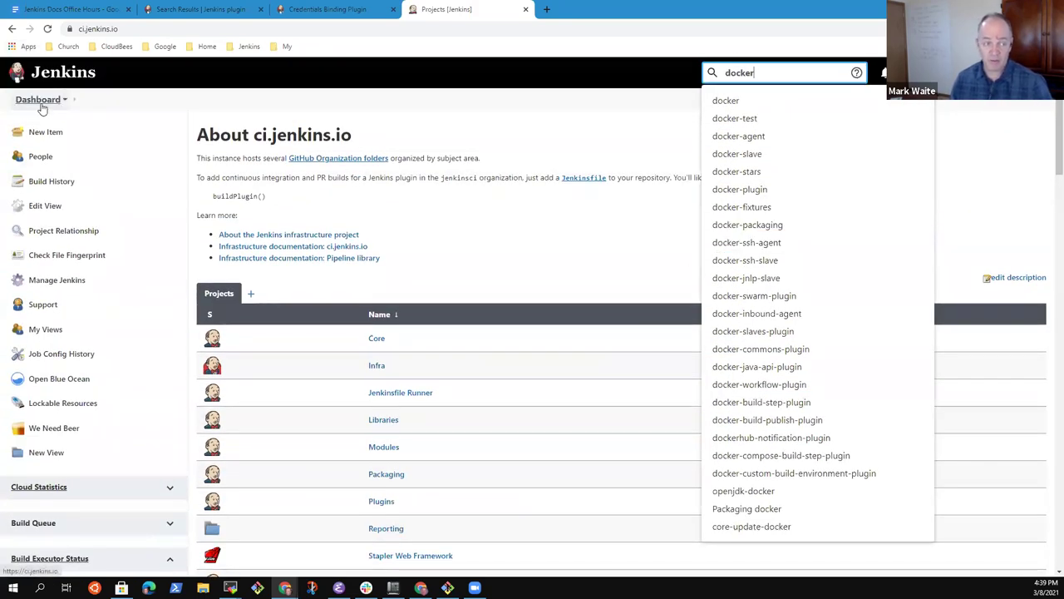
left_click(41, 110)
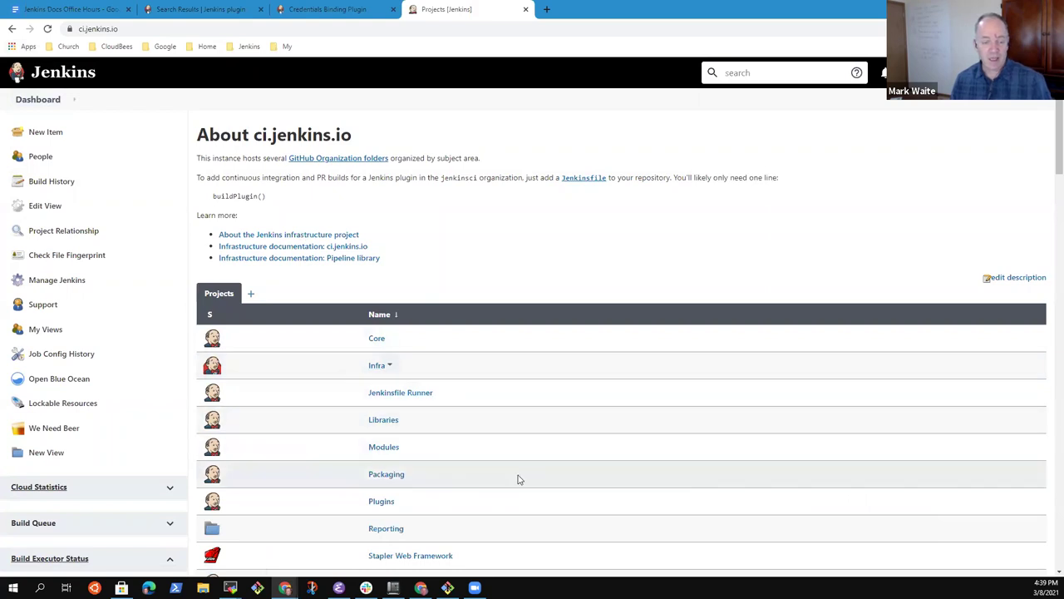
Step: Open the master branch of the jenkins.io repository in the Infra folder and display its run 4718 in Blue Ocean
left_click(376, 367)
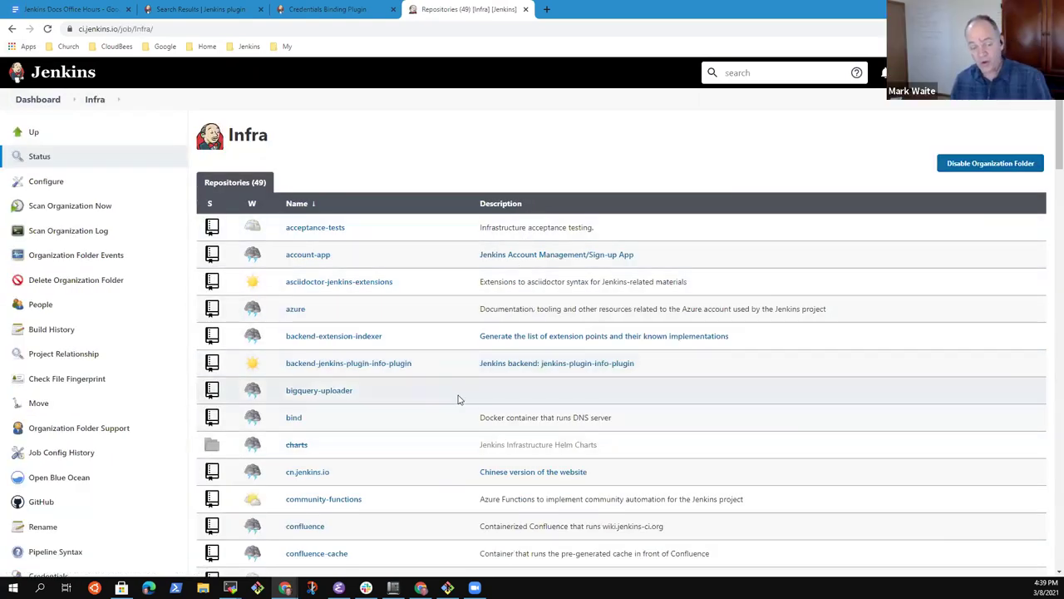
scroll(453, 404, "down", 4)
scroll(454, 404, "down", 4)
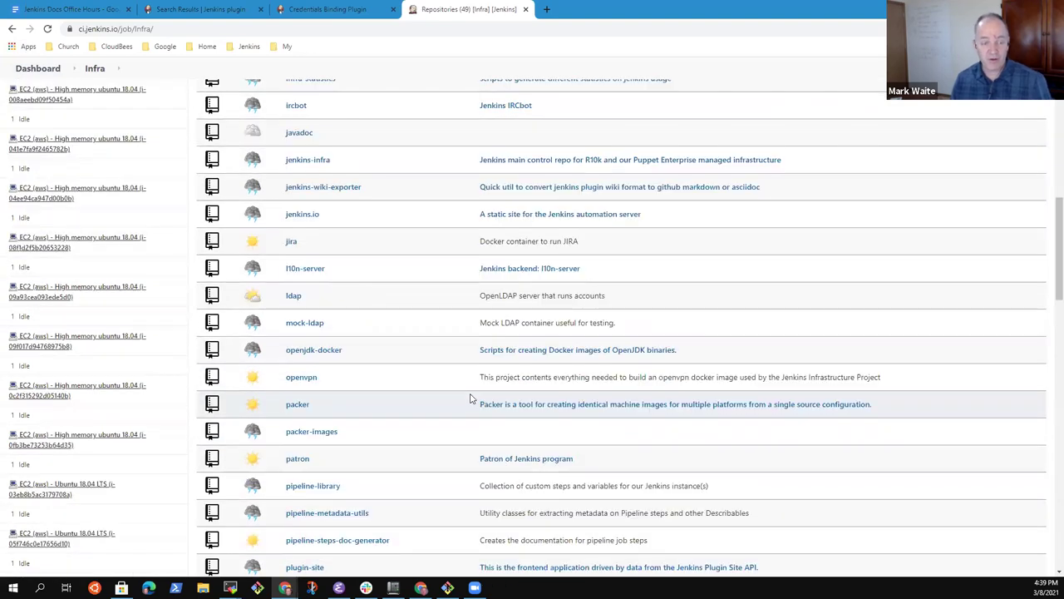
left_click(304, 214)
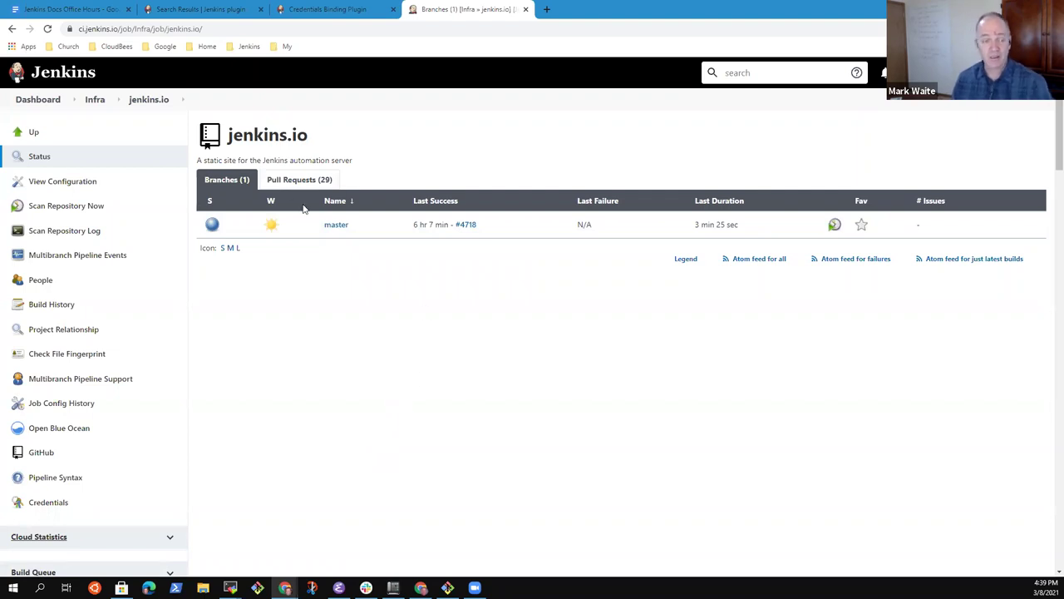
left_click(340, 227)
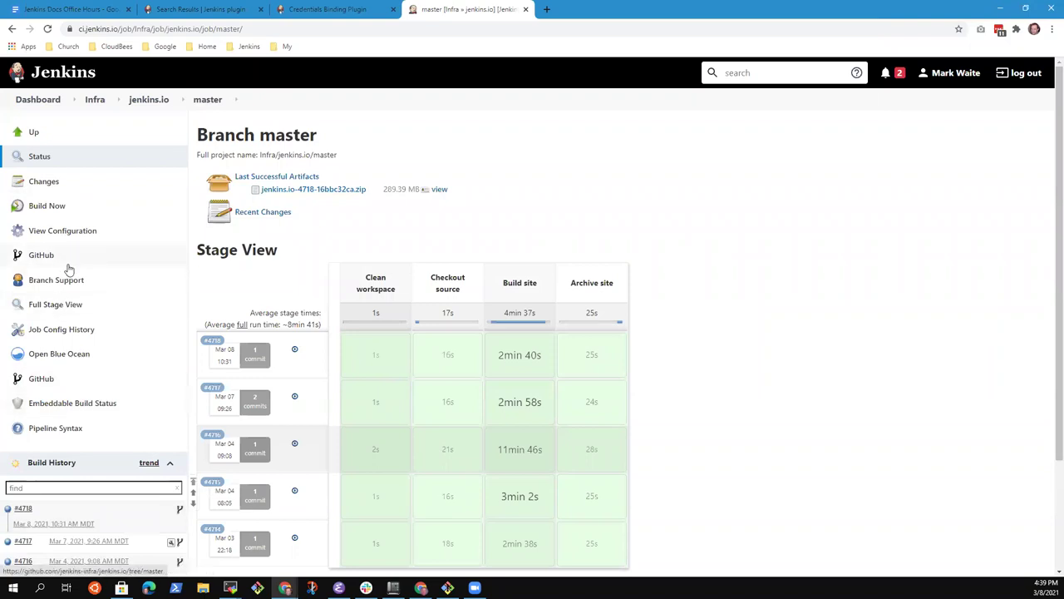
left_click(68, 356)
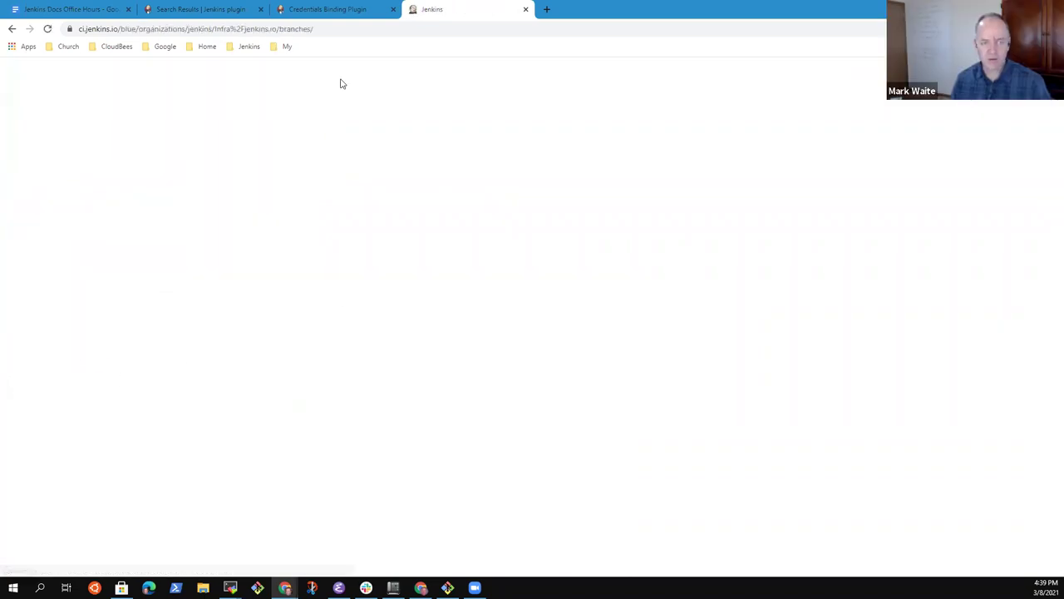
left_click(382, 181)
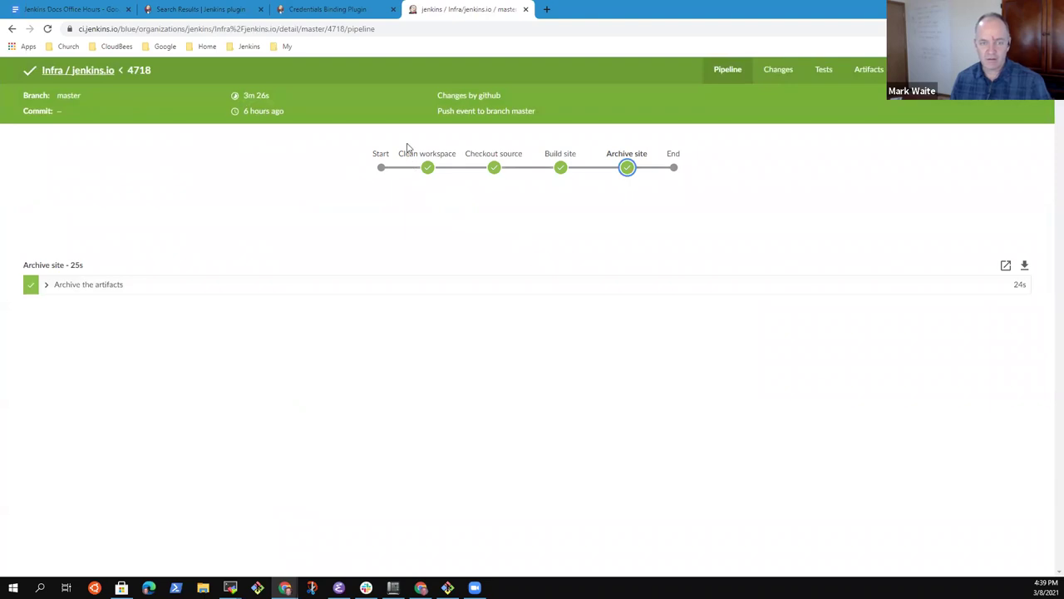
Step: Check the make all command in the shell script log of the Build site stage and collapse the log
left_click(561, 168)
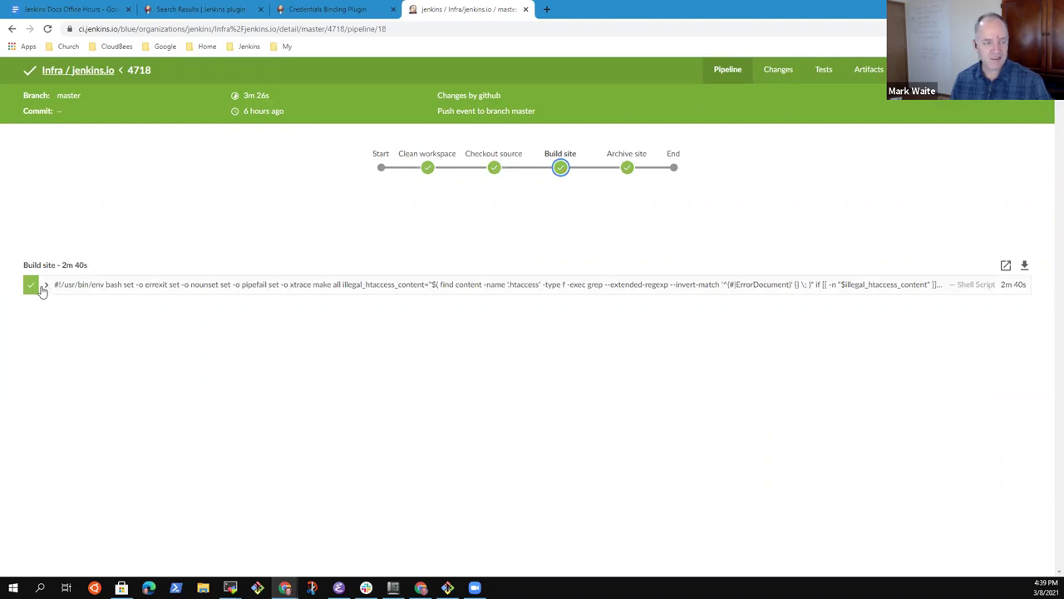
left_click(41, 287)
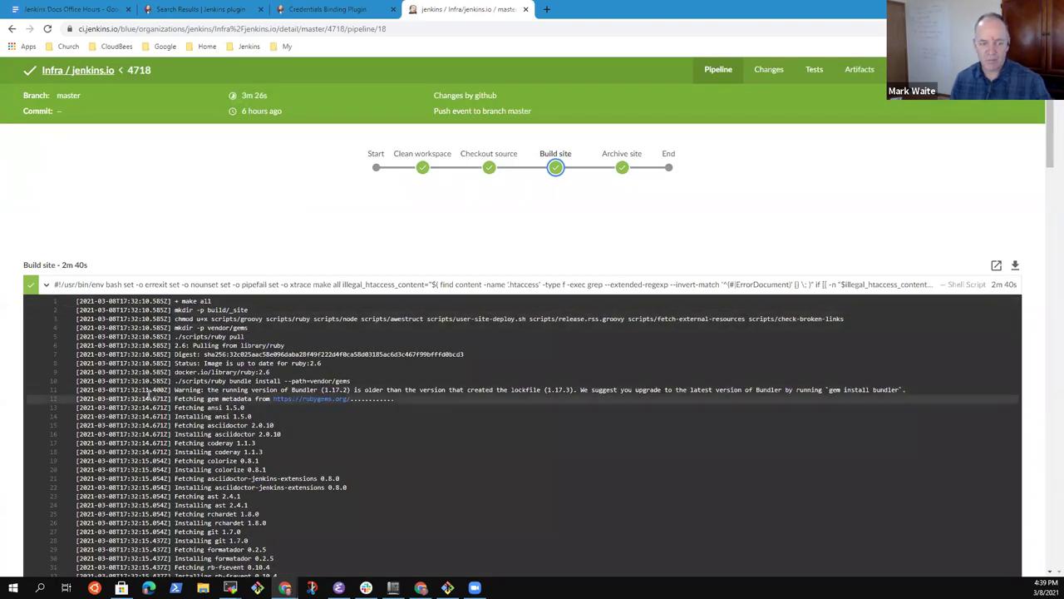
left_click_drag(182, 301, 213, 301)
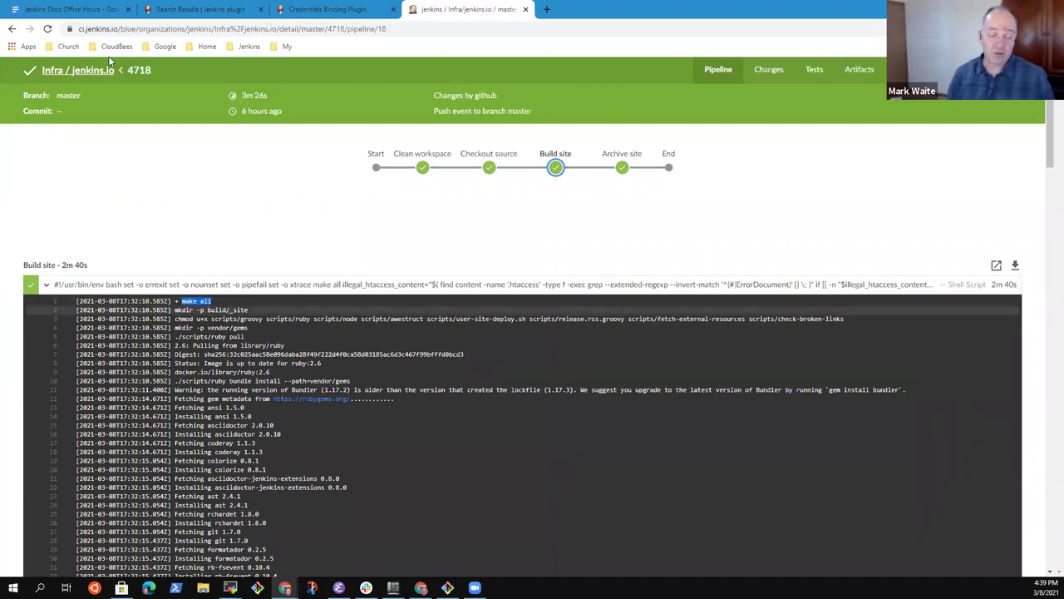
left_click(47, 283)
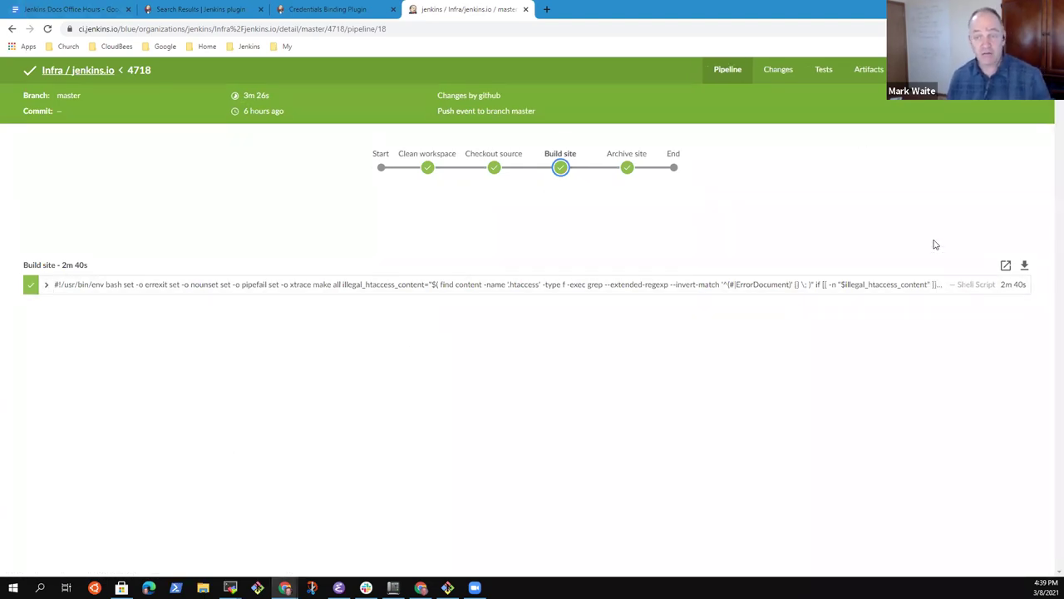
Step: Compare the Tests and Changes views of run 4718, ending on its changes
left_click(837, 70)
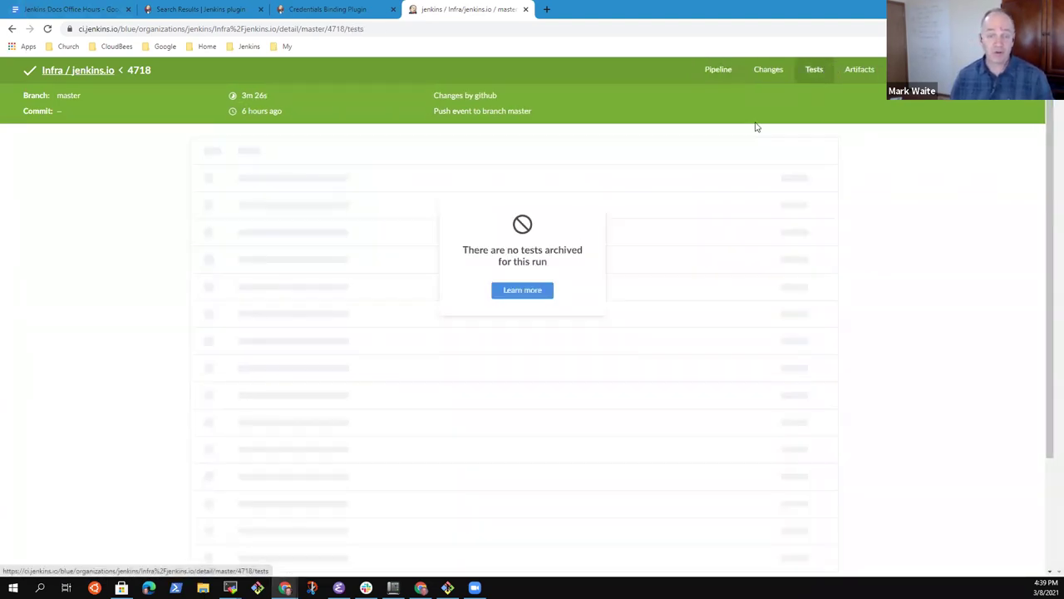
left_click(778, 72)
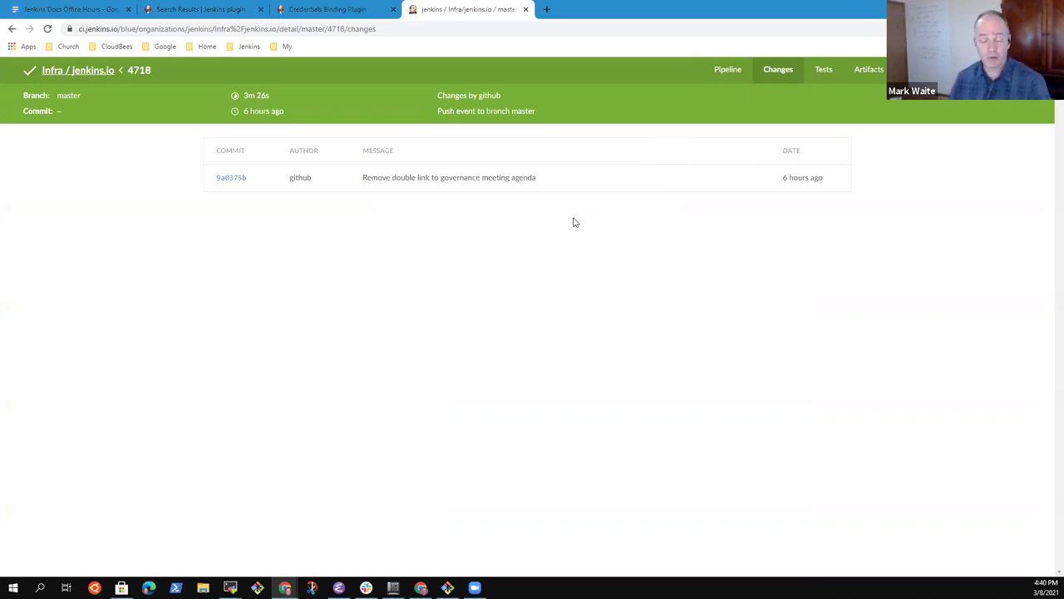
left_click(823, 73)
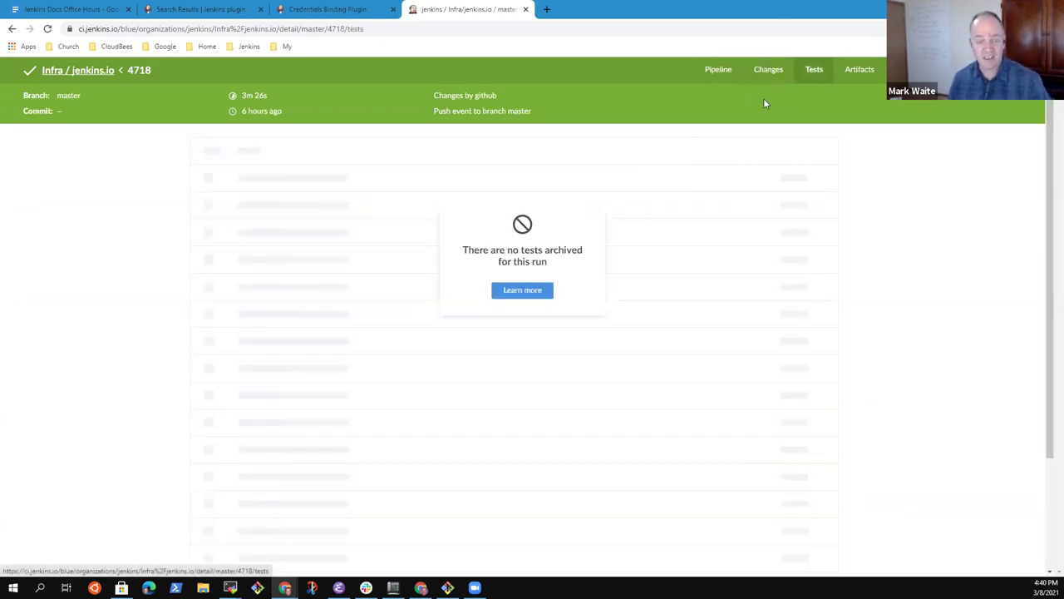
left_click(772, 73)
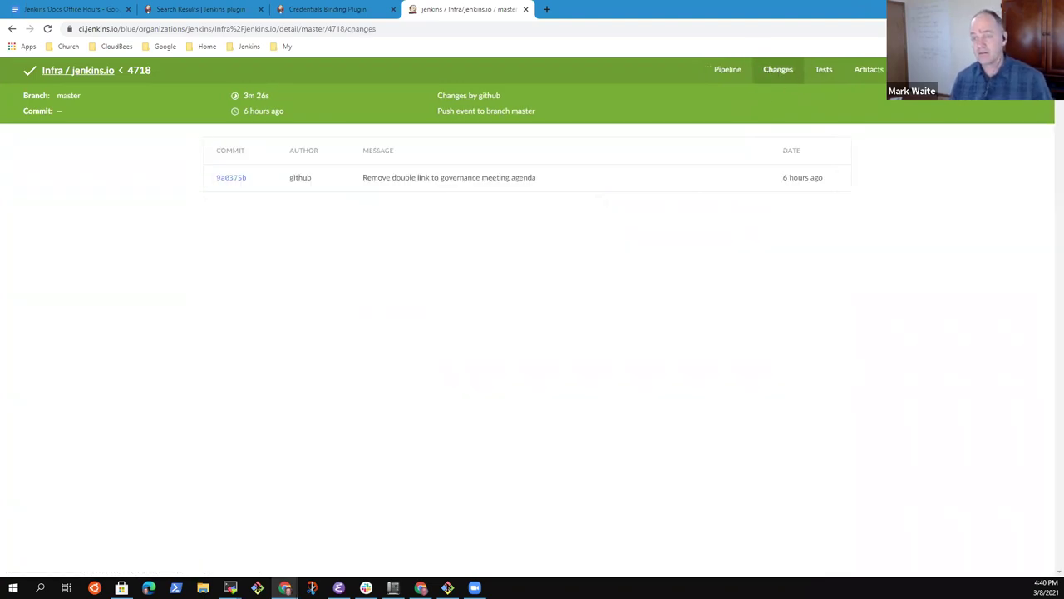
Step: Open run 4718 in the classic Jenkins interface and examine the Stage View on its master branch page
left_click(959, 71)
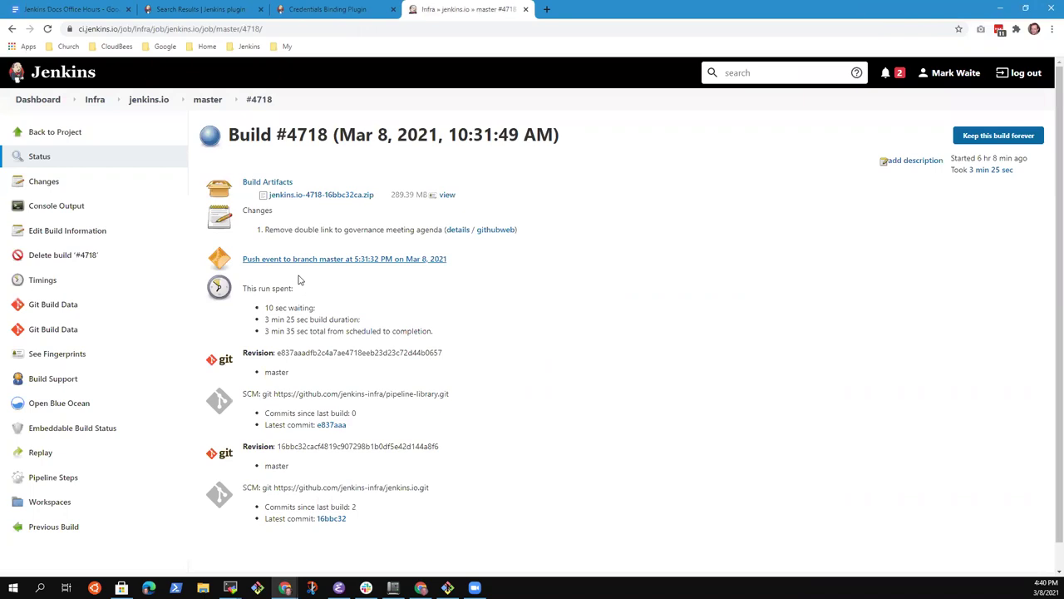
left_click(205, 101)
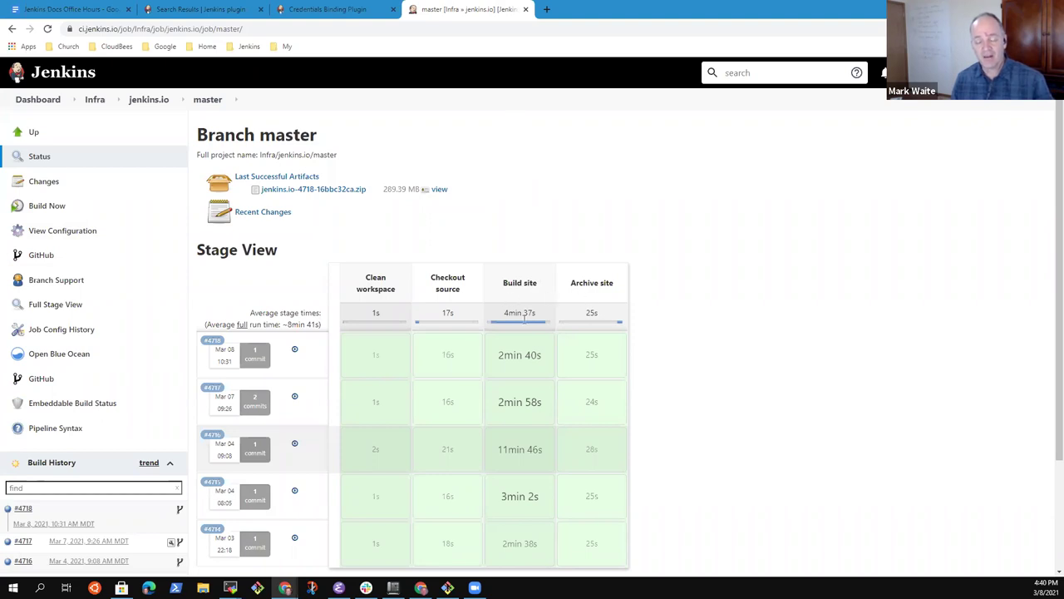
mouse_move(534, 402)
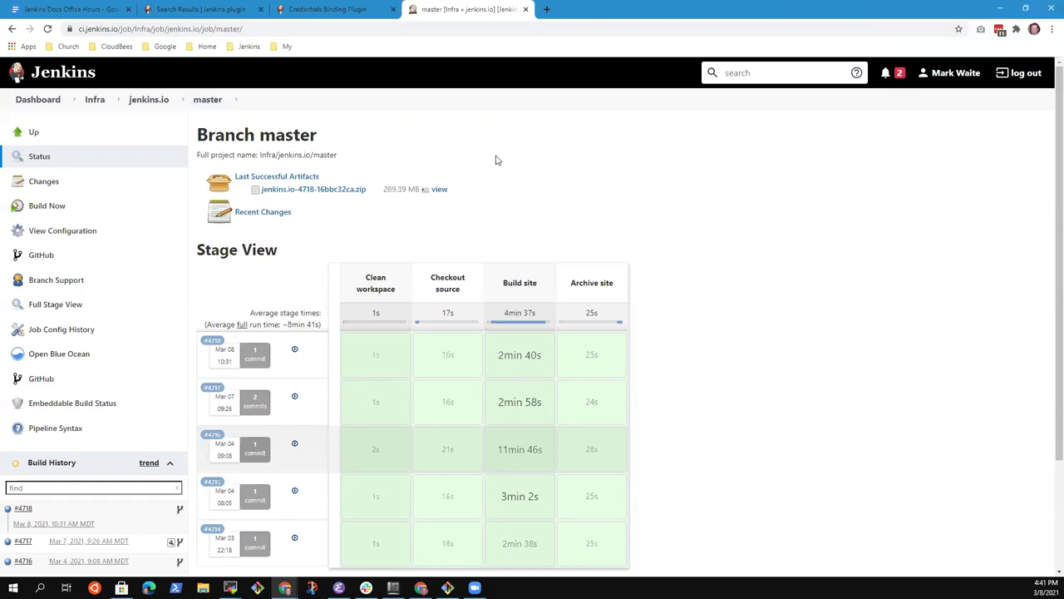
left_click(30, 101)
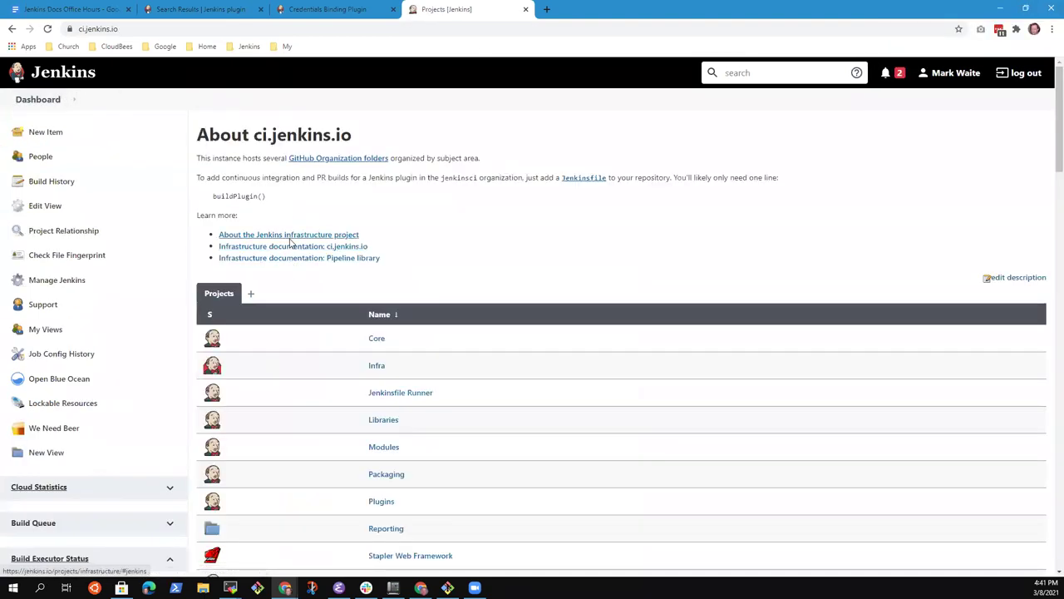
left_click(248, 47)
mouse_move(280, 129)
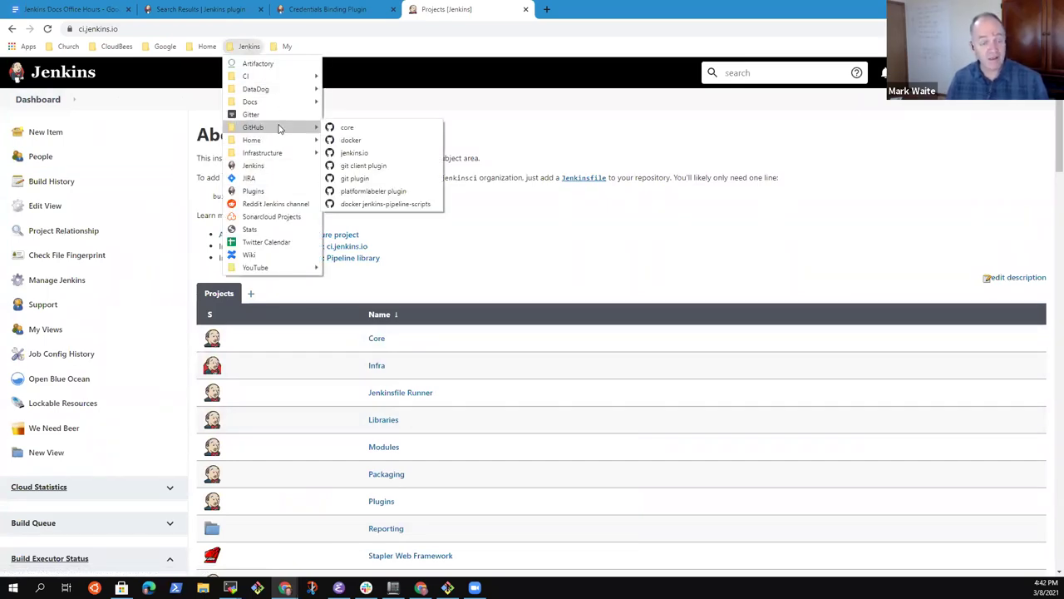
left_click(388, 178)
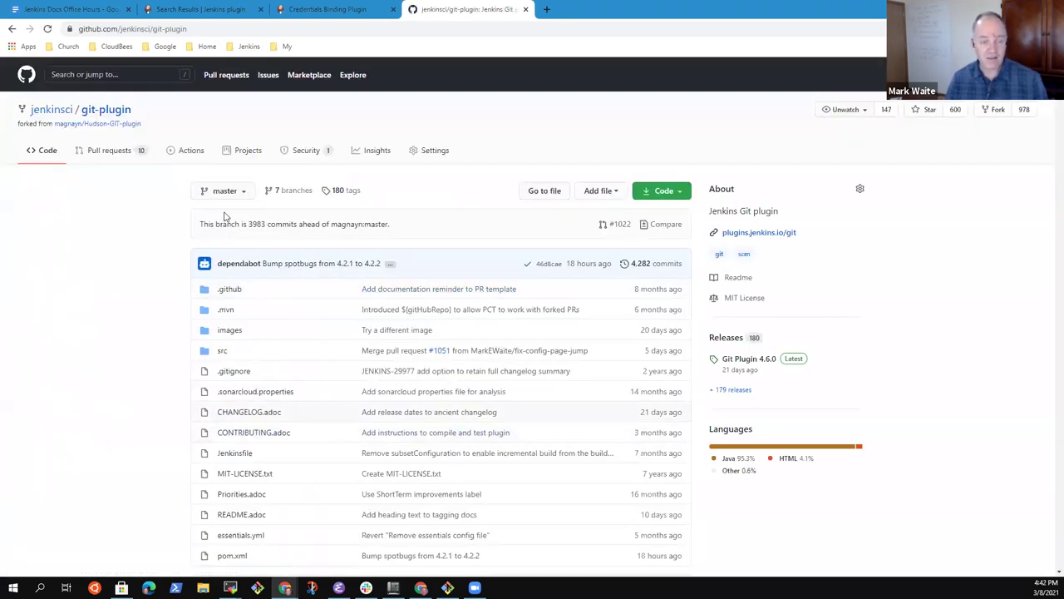
left_click(13, 30)
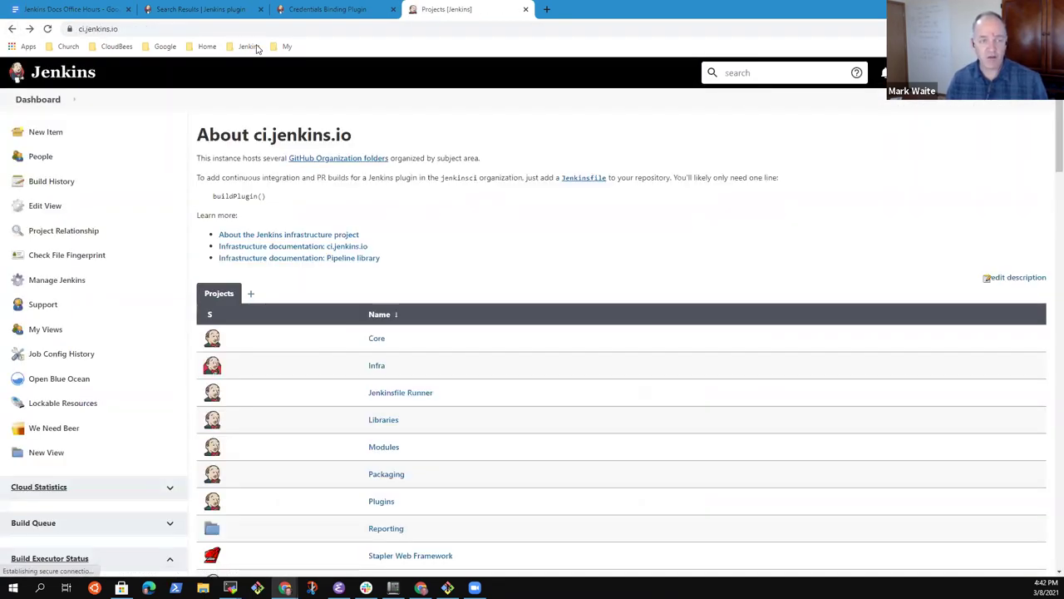
Step: Open the git-plugin master branch on ci.jenkins.io from the bookmarks and examine its artifacts, code coverage and Stage View
left_click(248, 46)
mouse_move(278, 76)
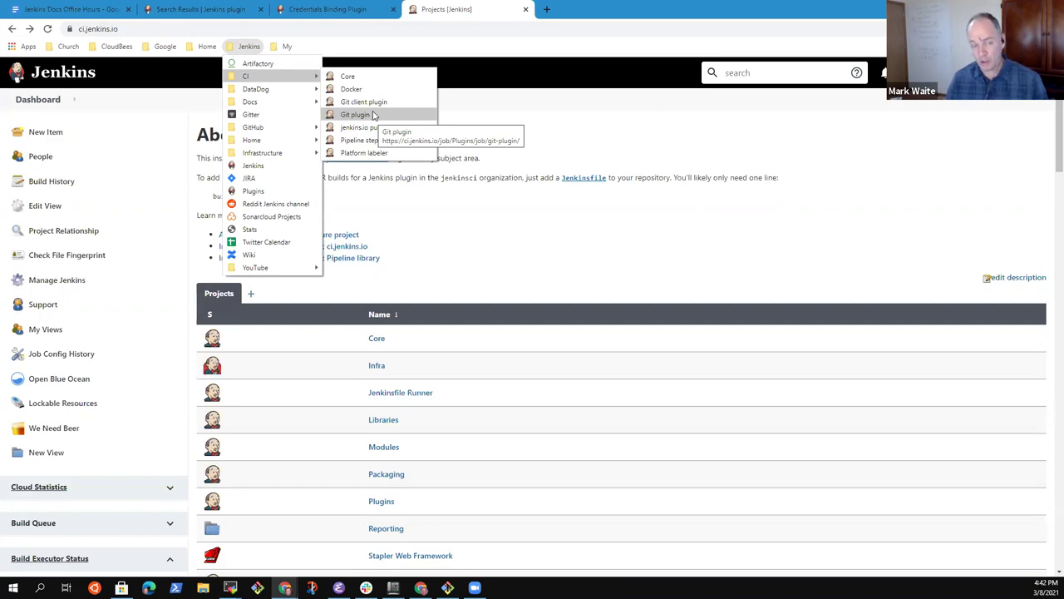
left_click(370, 117)
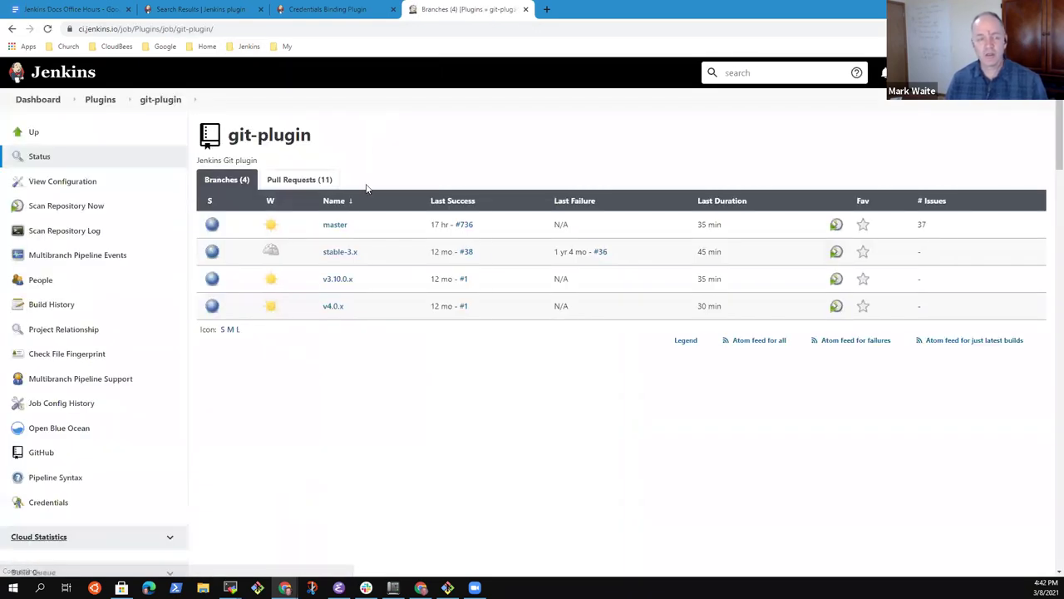
left_click(336, 224)
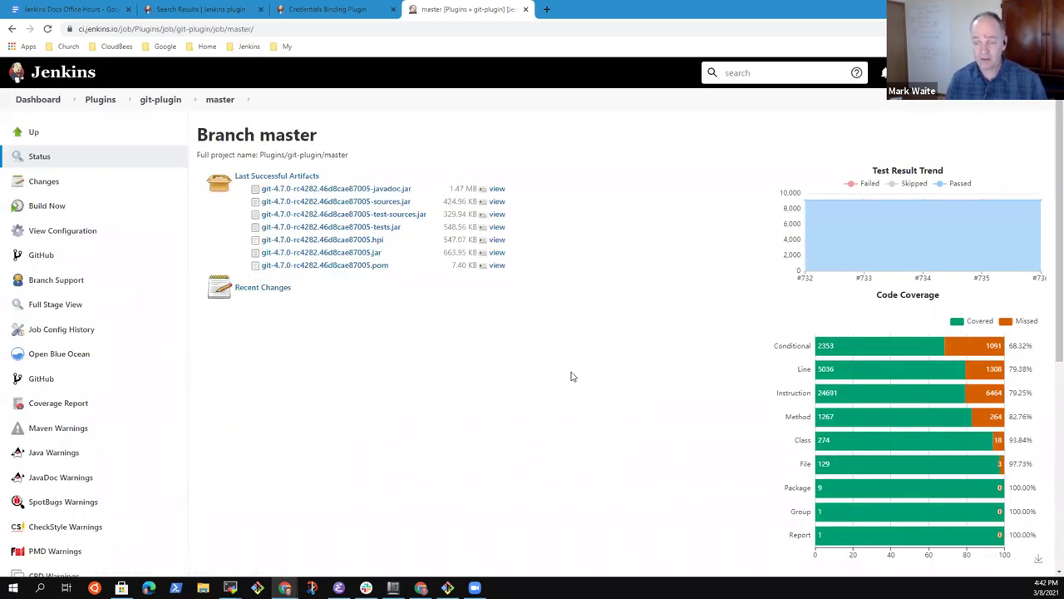
scroll(571, 377, "down", 5)
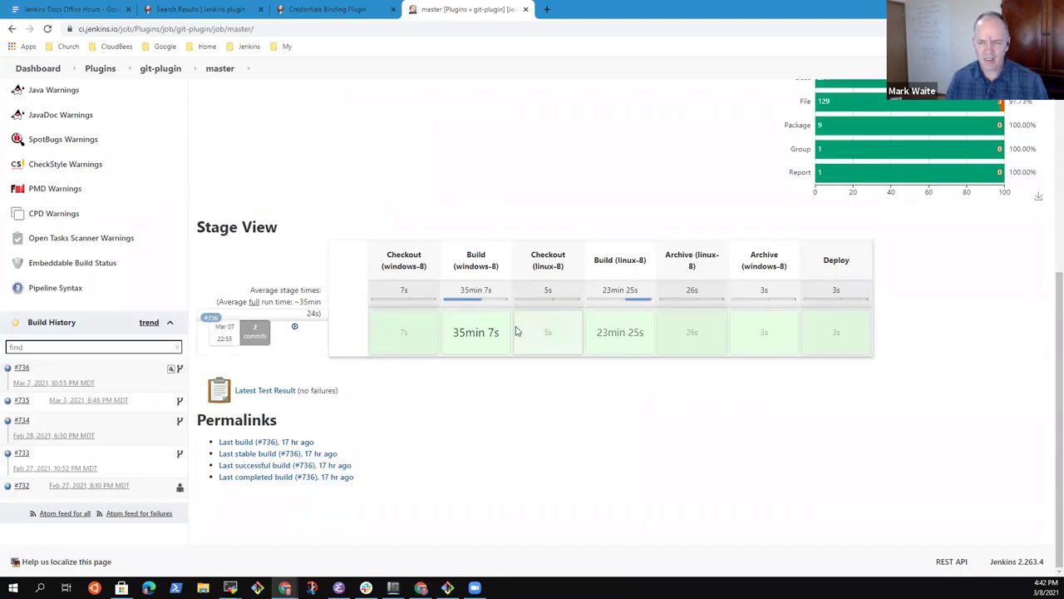
scroll(523, 330, "up", 4)
scroll(578, 350, "up", 2)
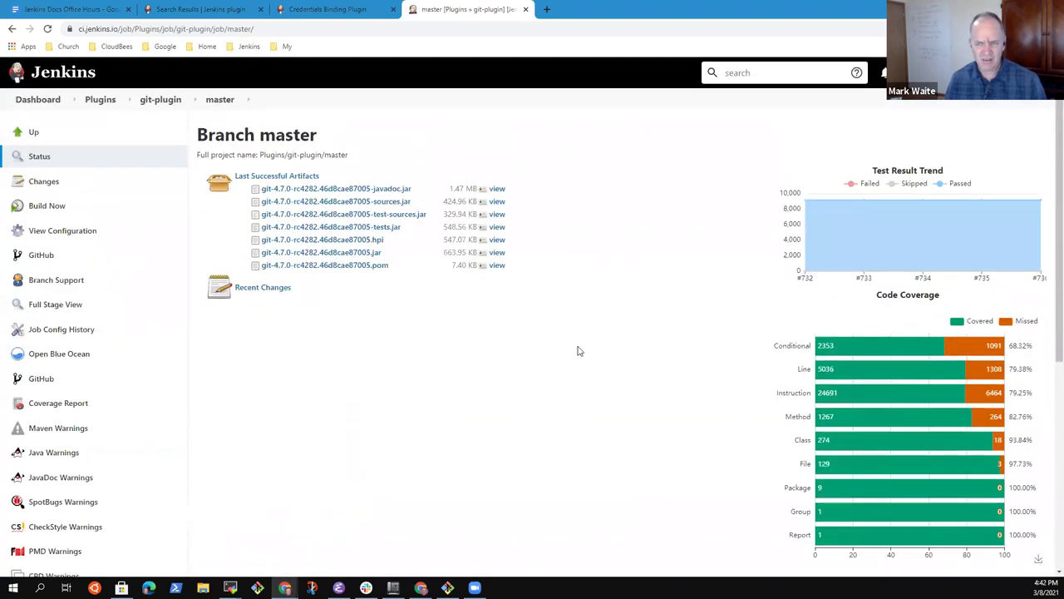
scroll(580, 350, "down", 5)
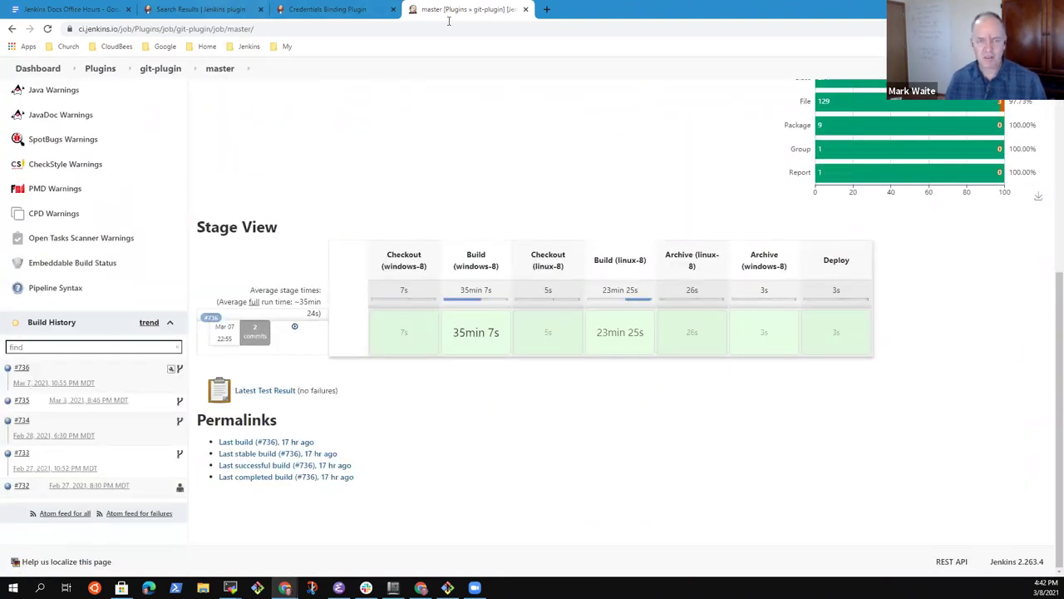
Step: Open the mark-pc2 Jenkins in a new browser tab and go to the git-plugin project in the Git Plugin Folder of Jenkins Plugins
left_click(546, 9)
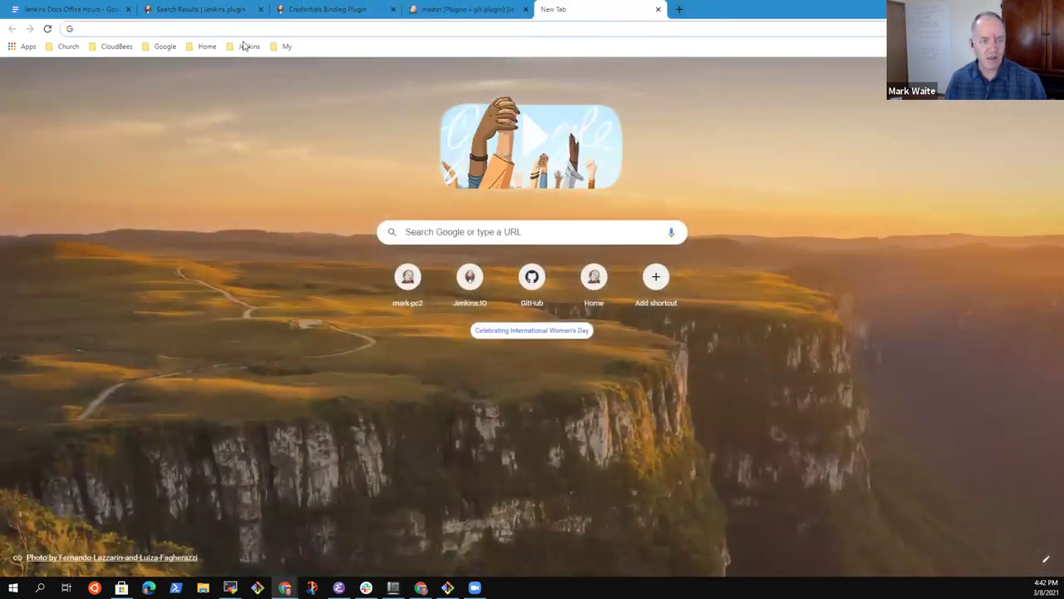
left_click(248, 46)
mouse_move(266, 142)
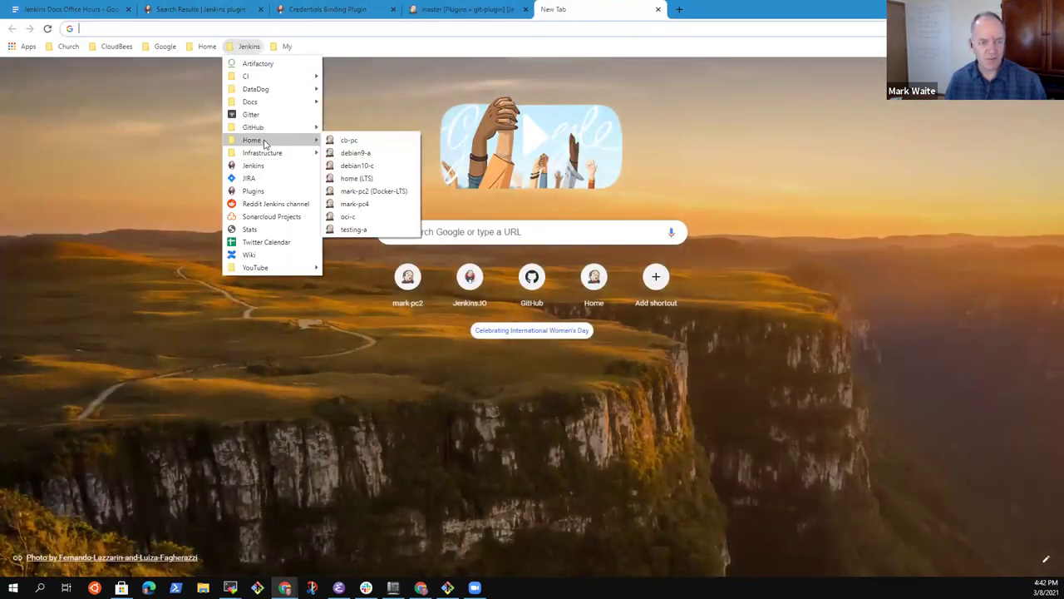
left_click(357, 200)
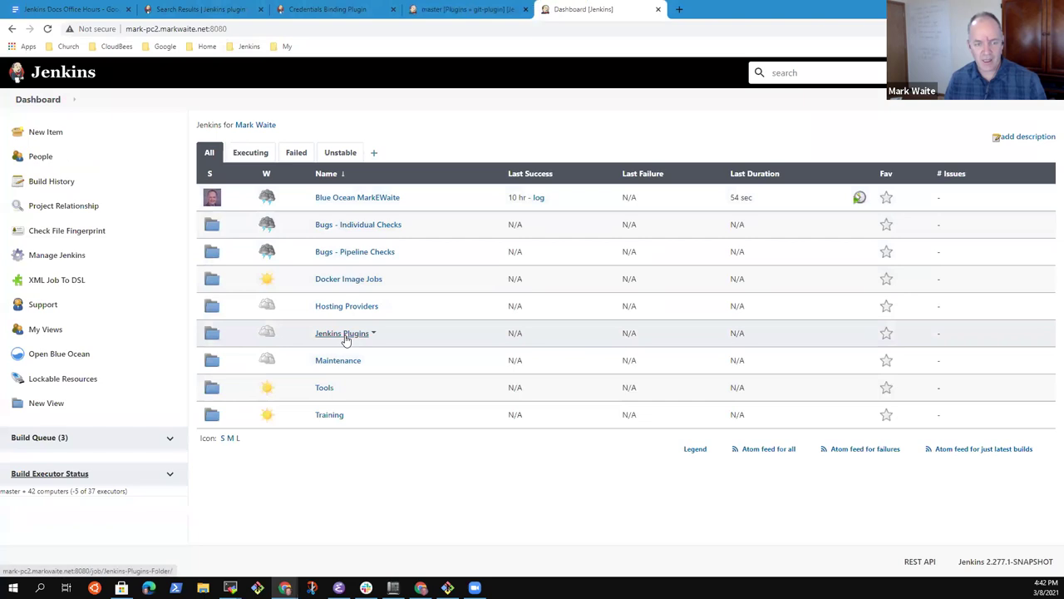
left_click(345, 336)
left_click(333, 327)
left_click(316, 367)
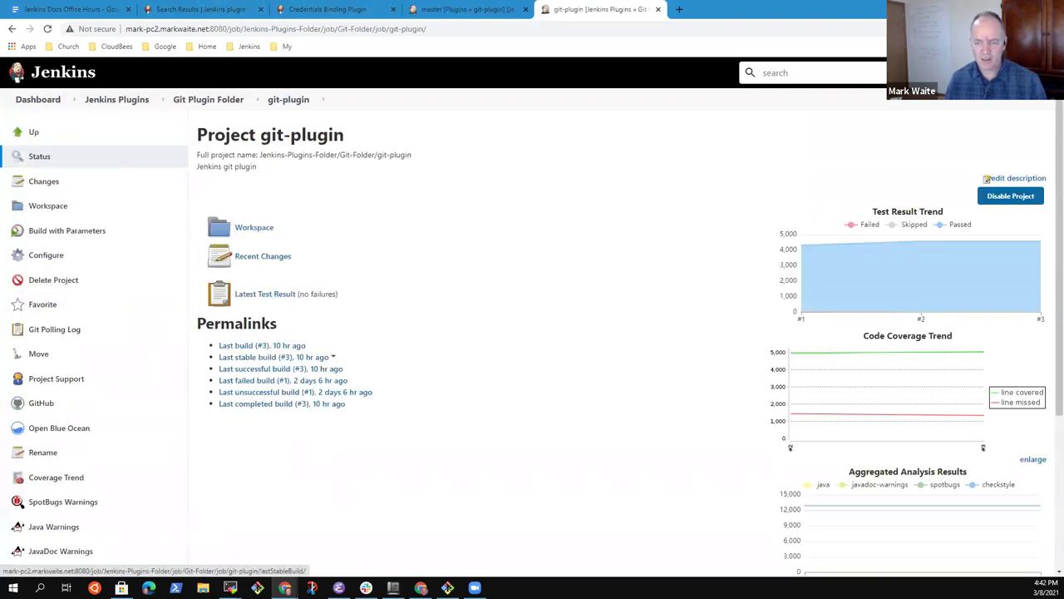
Step: Review the git-plugin project's coverage and analysis trend charts, ending on the SpotBugs Warnings report
scroll(931, 378, "down", 3)
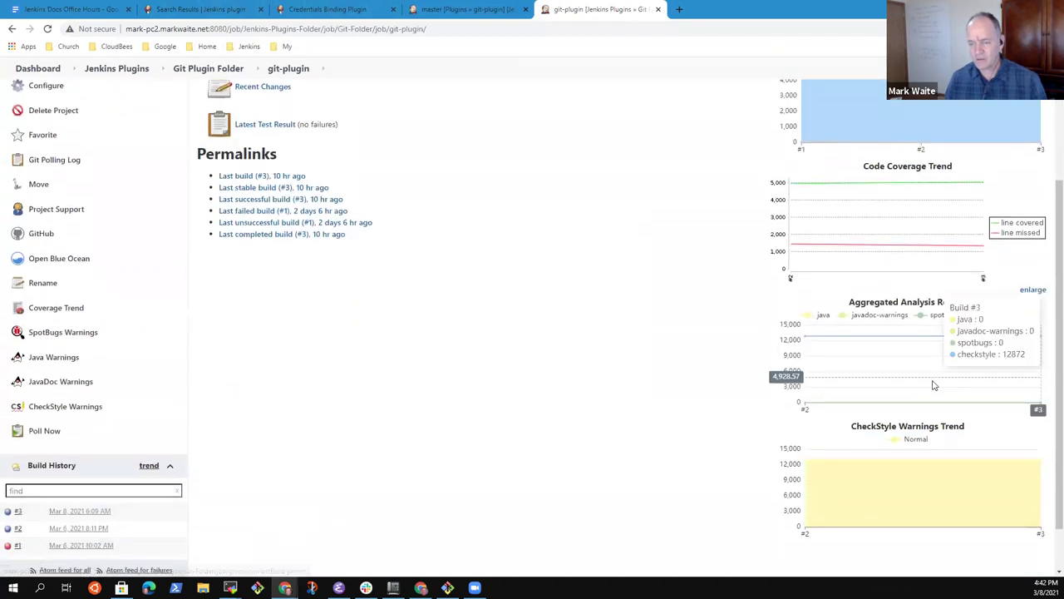
scroll(929, 372, "up", 3)
scroll(939, 332, "down", 2)
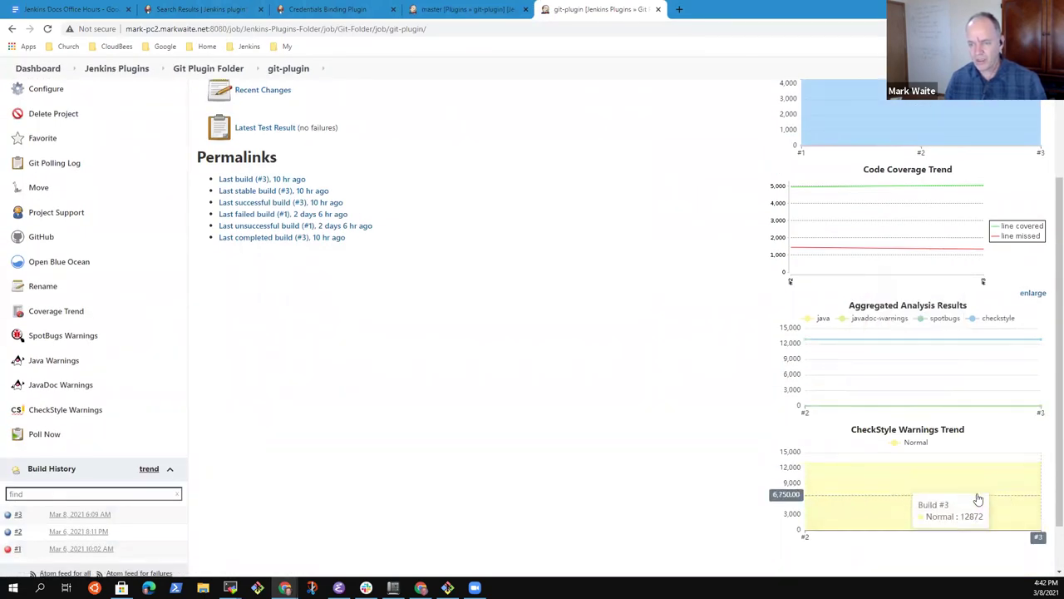
left_click(67, 335)
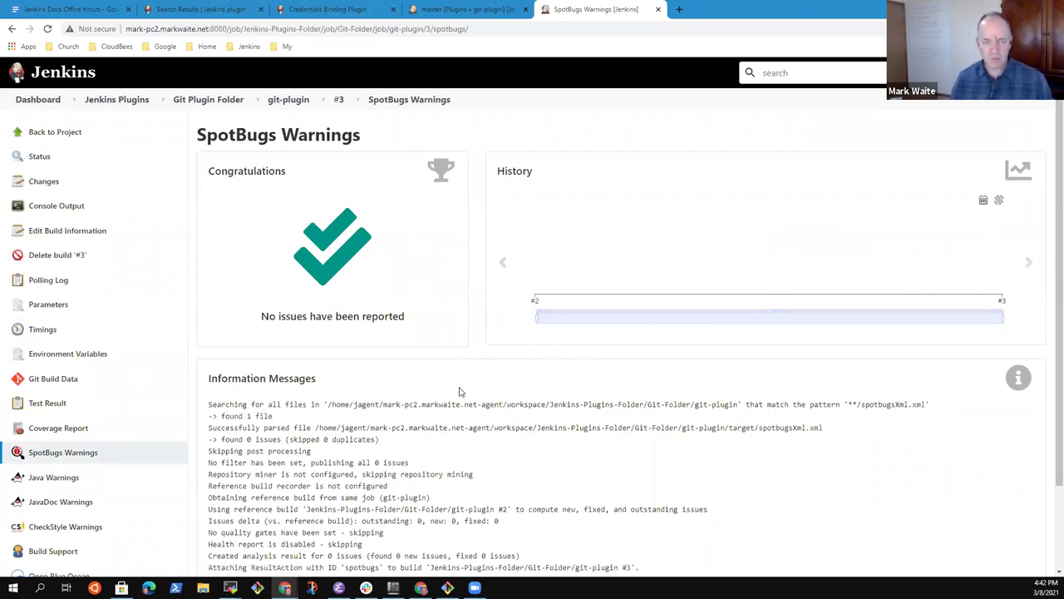
scroll(404, 422, "down", 1)
scroll(422, 331, "up", 1)
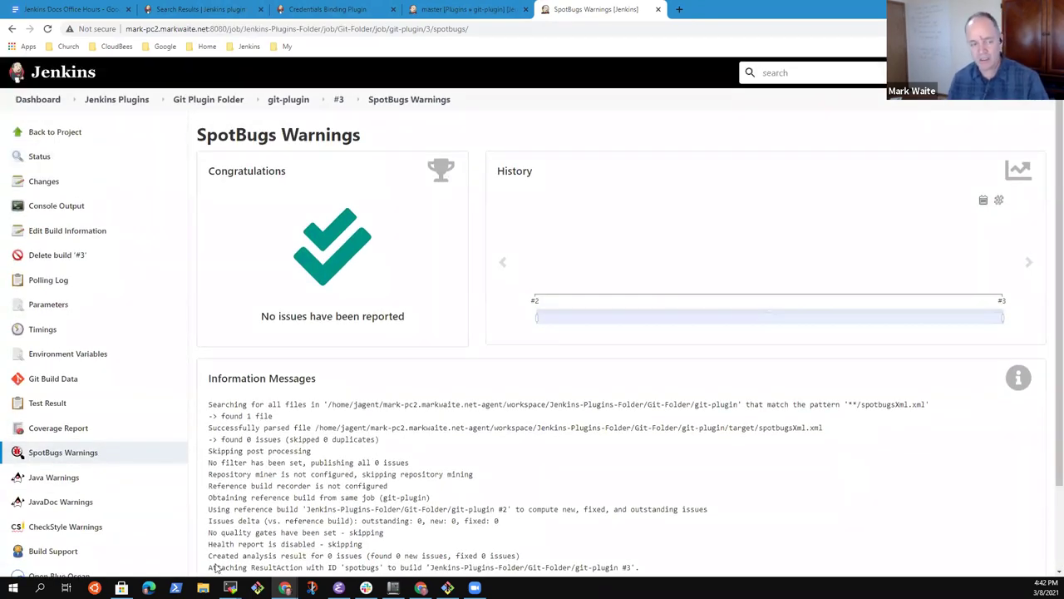
Step: List the CheckStyle warnings of build #3 by category and highlight the Javadoc category's total
left_click(46, 530)
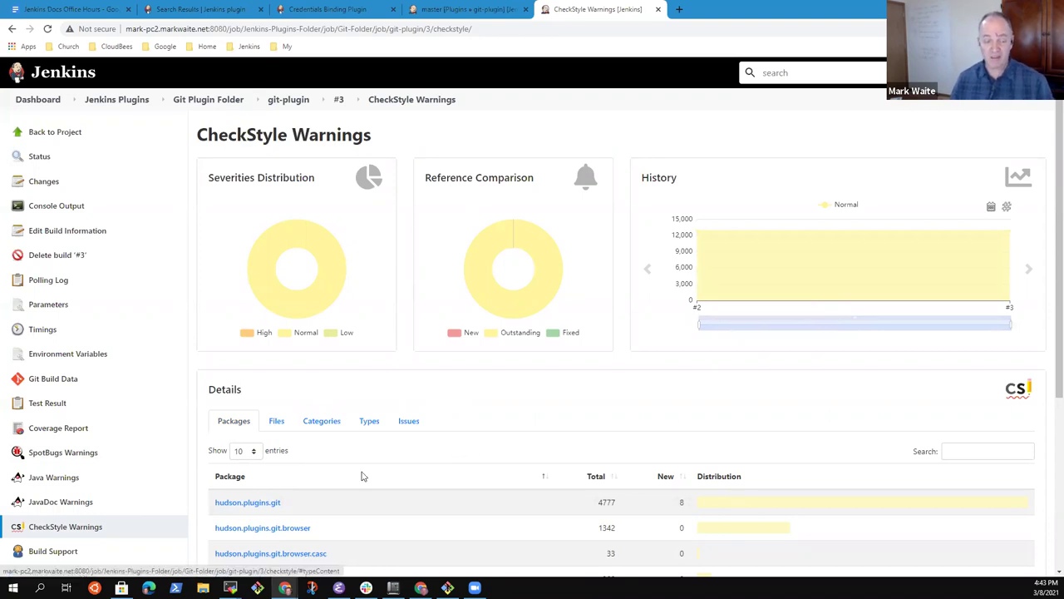
left_click(324, 424)
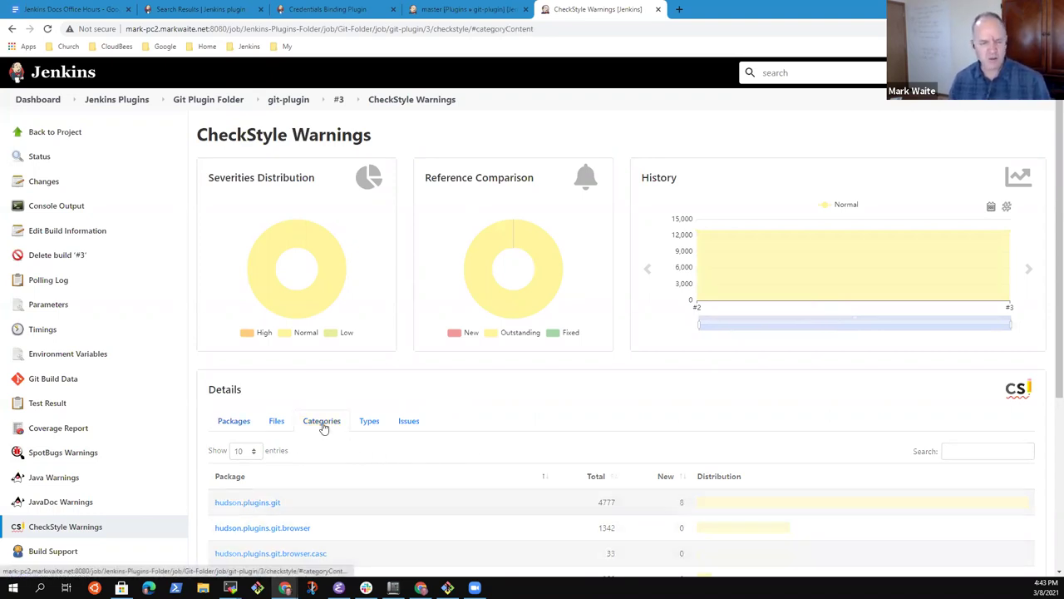
scroll(330, 460, "down", 4)
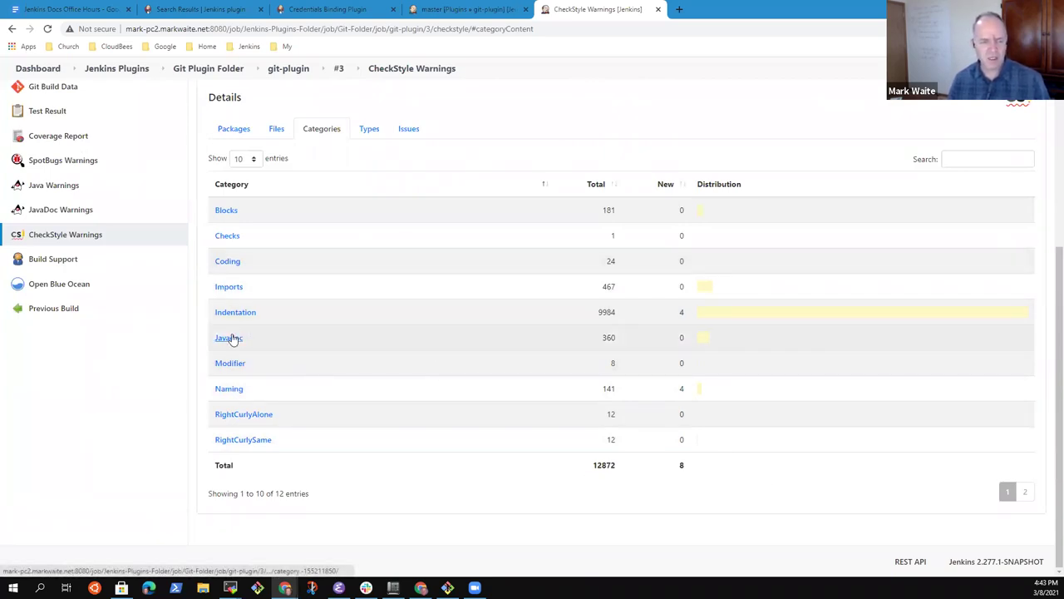
double_click(610, 337)
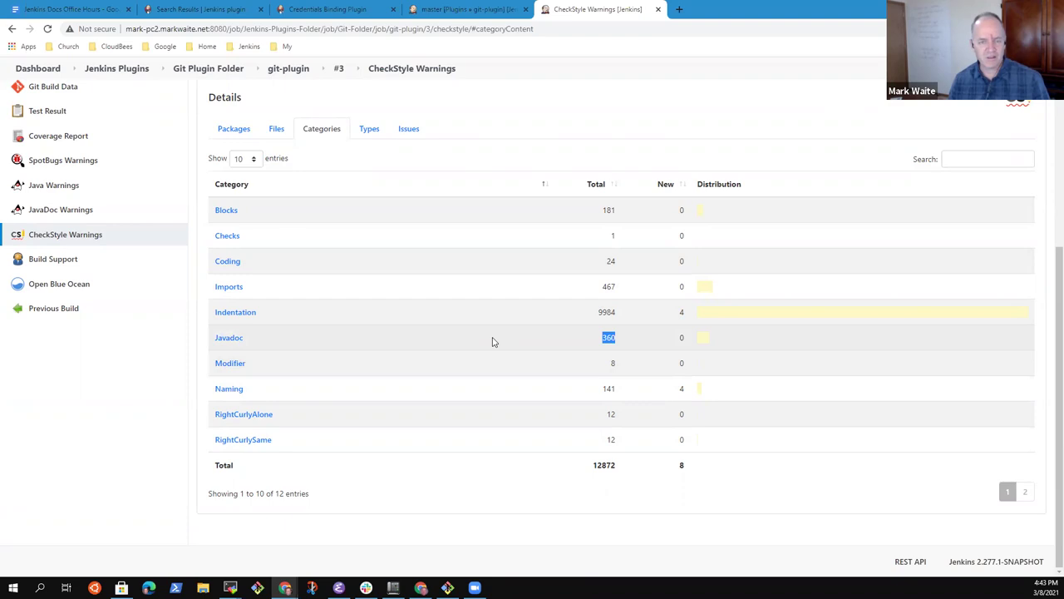
Step: Inspect the Javadoc category of the CheckStyle warnings and return to the category list
left_click(226, 344)
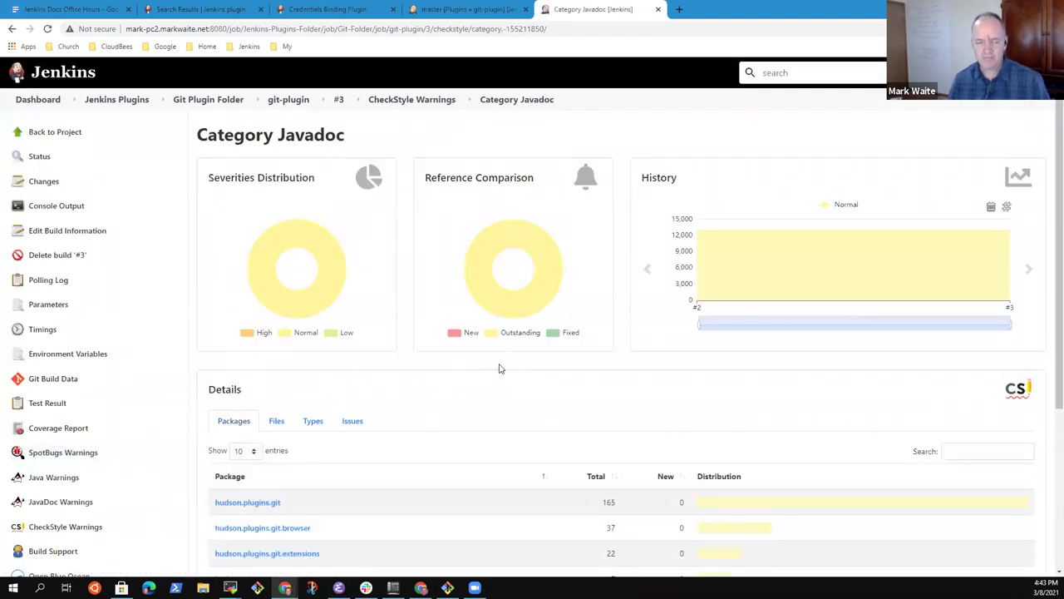
scroll(479, 333, "down", 3)
scroll(477, 250, "up", 3)
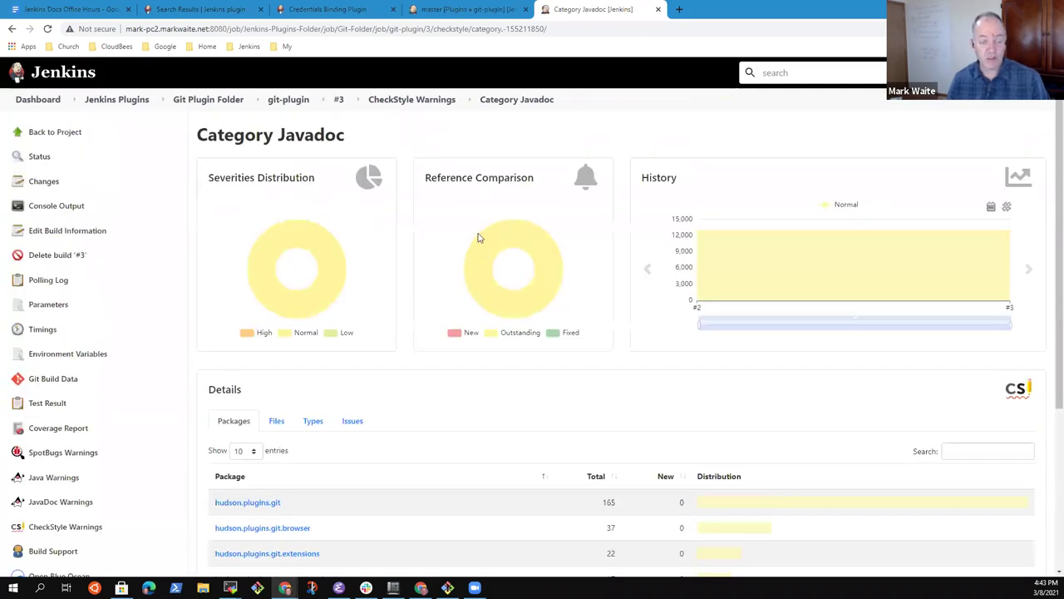
left_click(11, 30)
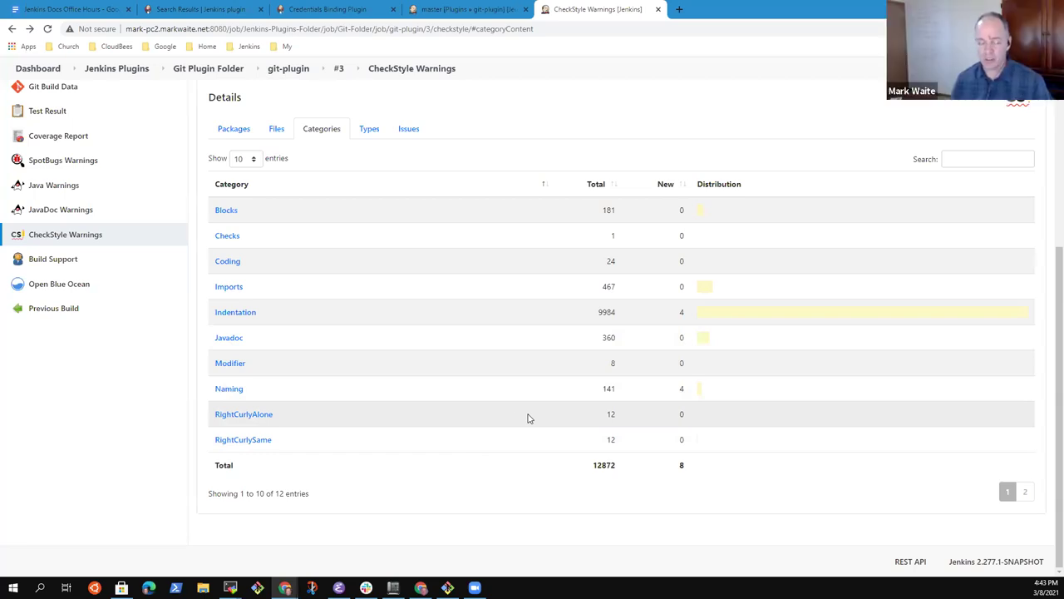
Step: Drill into the Checks category for package jenkins.plugins.git and read the details of the GitSCMSource.java:556 issue
left_click(228, 236)
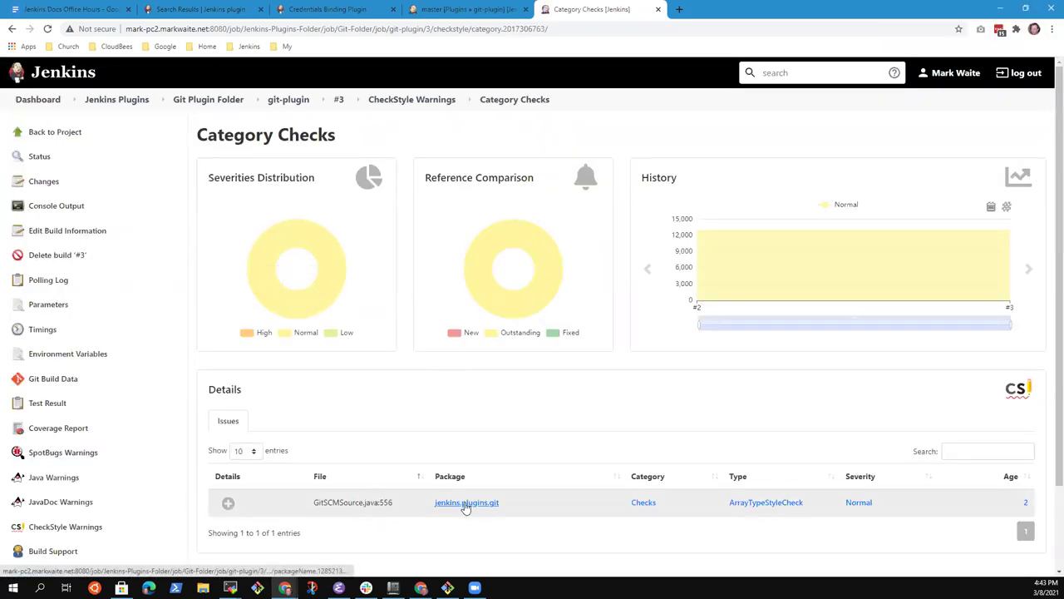
left_click(467, 503)
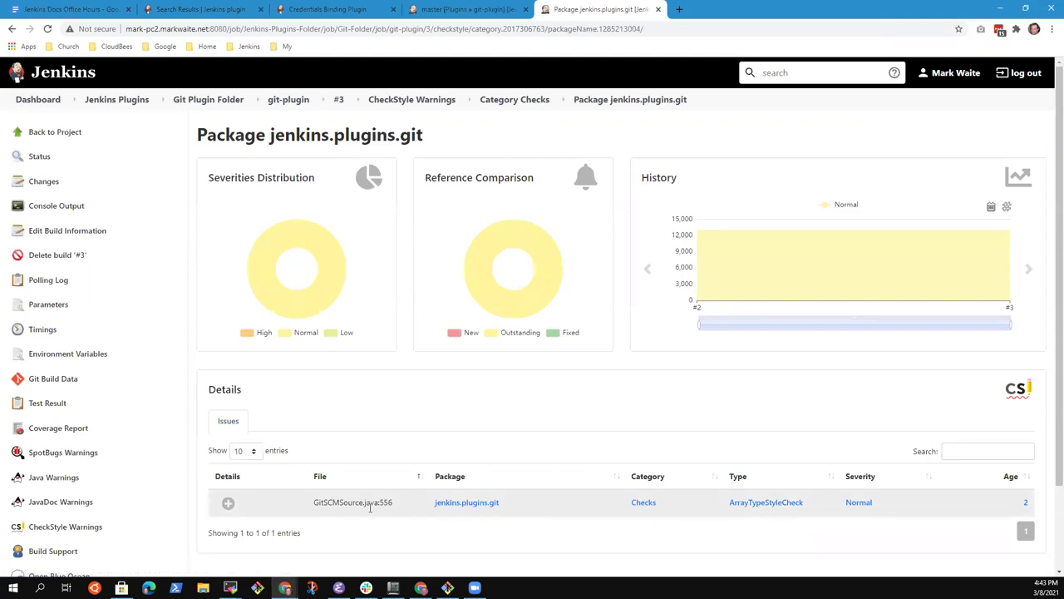
left_click(643, 503)
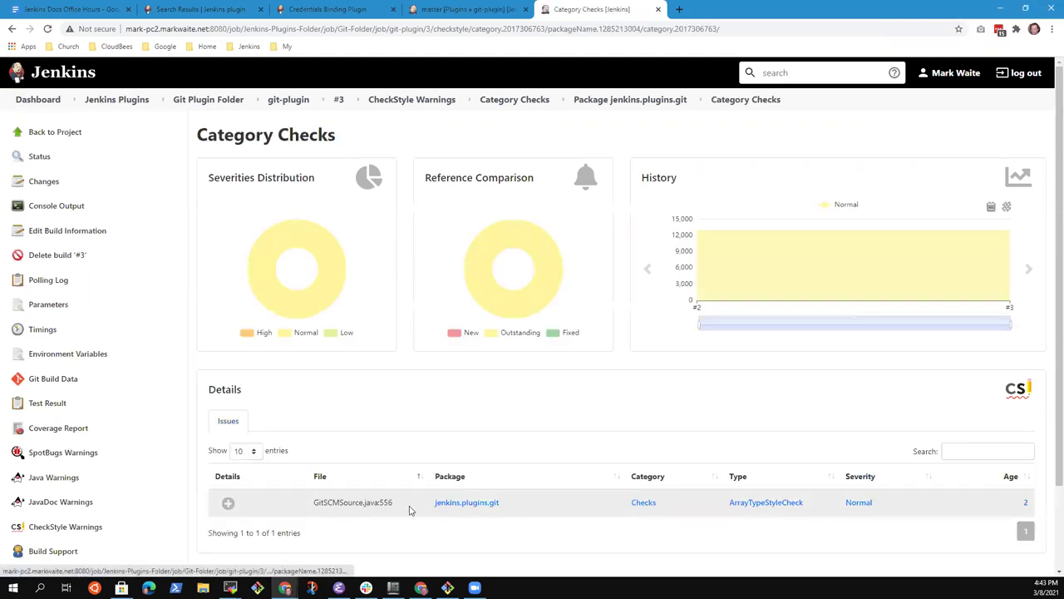
left_click(227, 503)
scroll(399, 467, "down", 1)
scroll(399, 466, "down", 2)
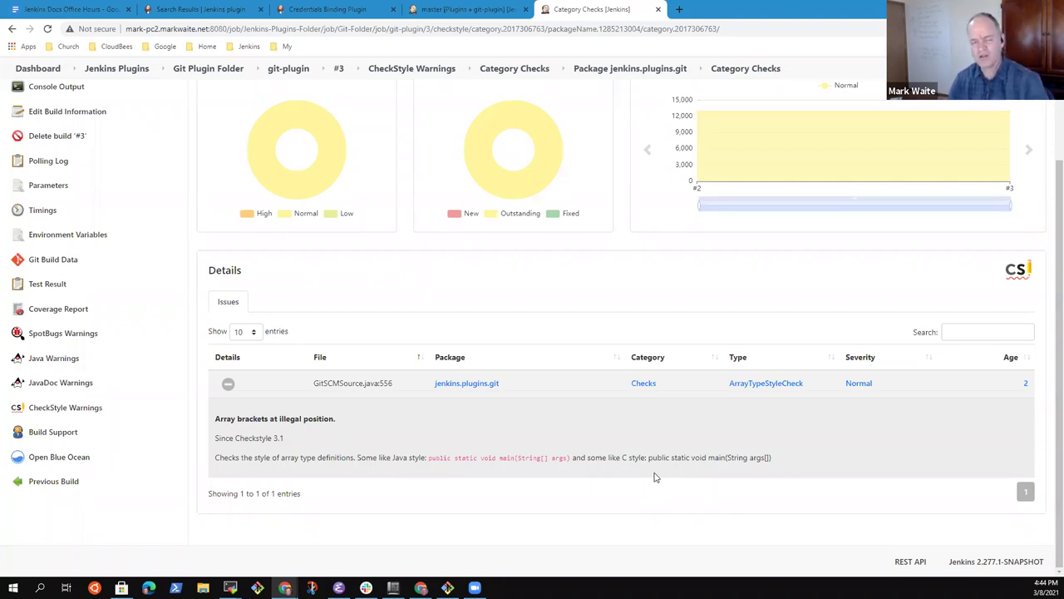
scroll(429, 465, "up", 3)
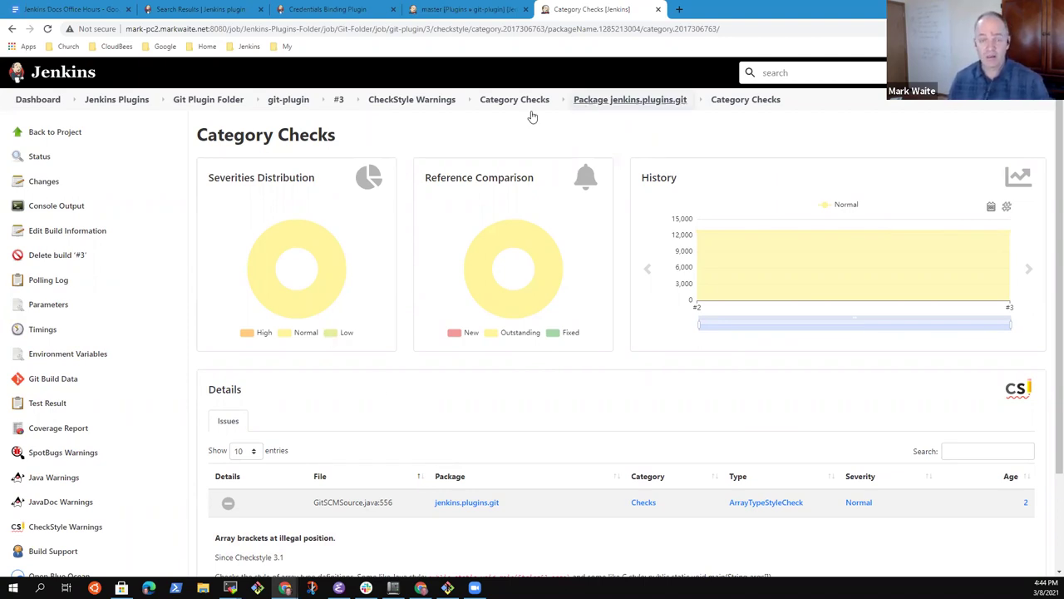
Step: Open the coverage report of git-plugin build #3 and examine the coverage breakdown by package
left_click(295, 107)
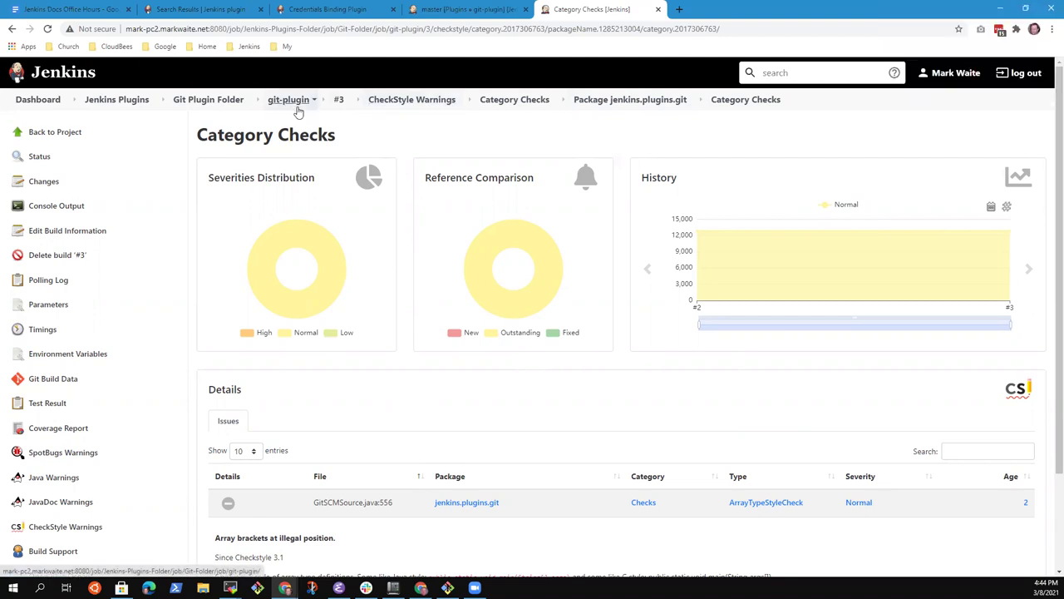
left_click(11, 29)
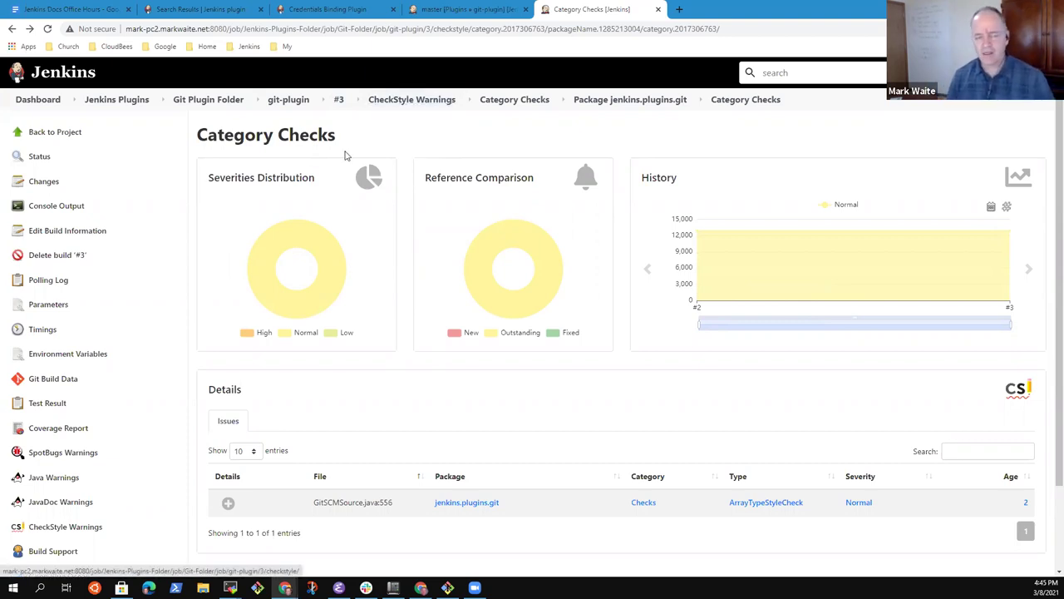
left_click(347, 100)
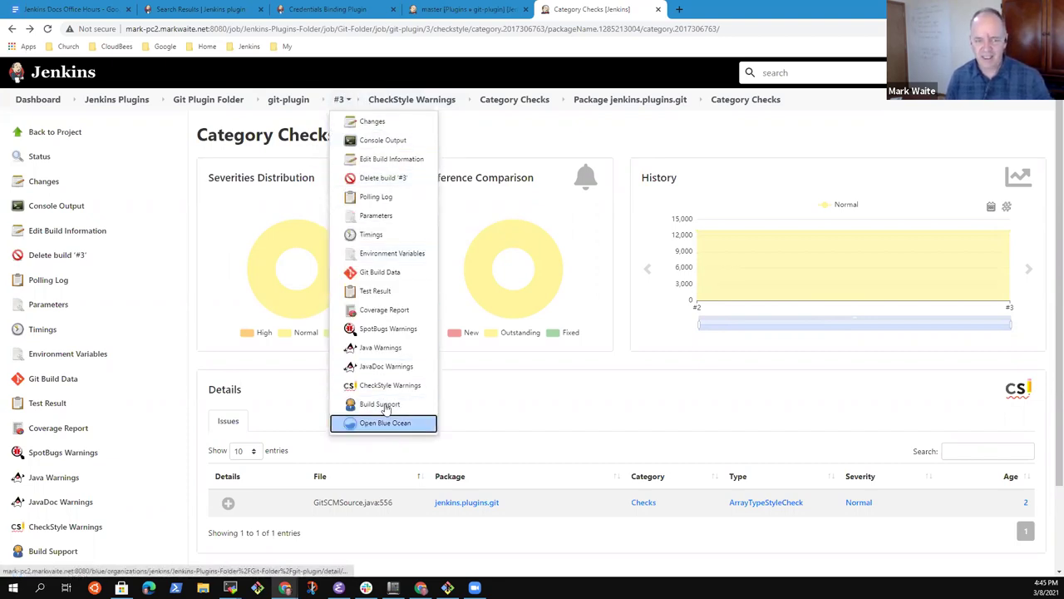
left_click(384, 310)
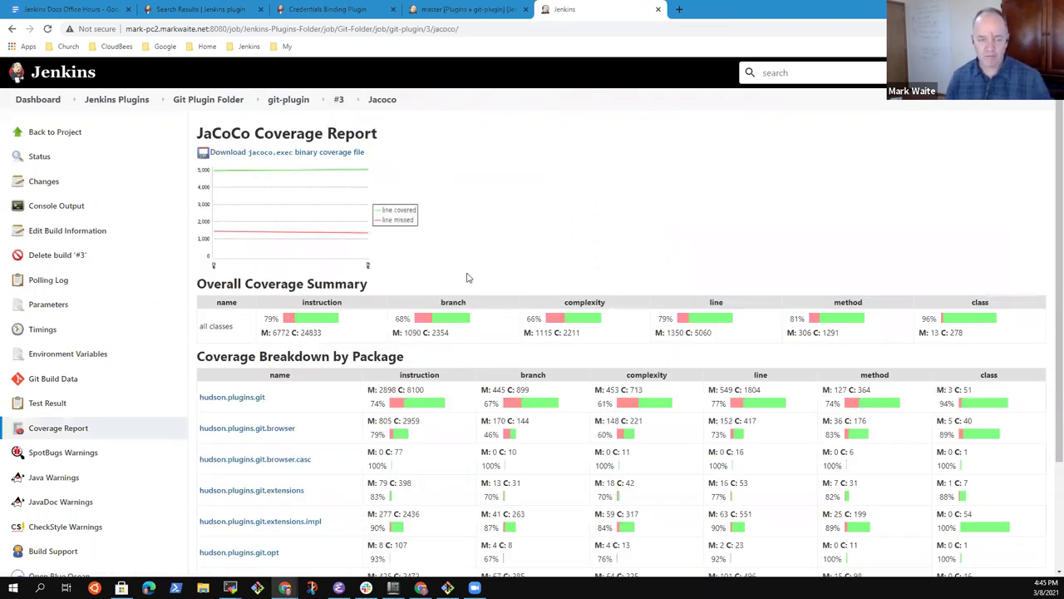
scroll(470, 290, "down", 3)
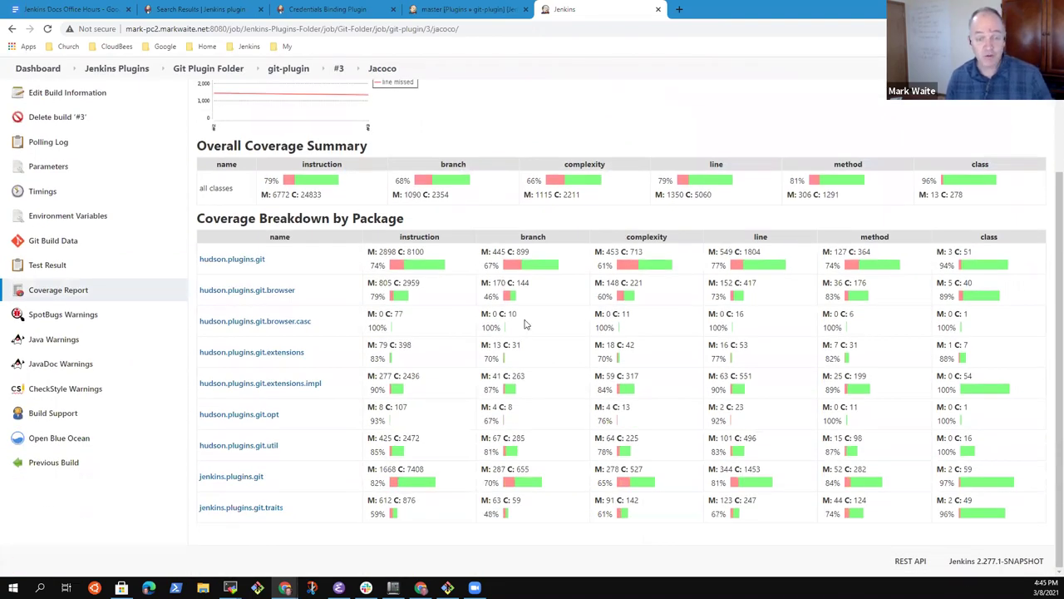
Step: Open the coverage details of package hudson.plugins.git and examine the breakdown by source file
left_click(232, 259)
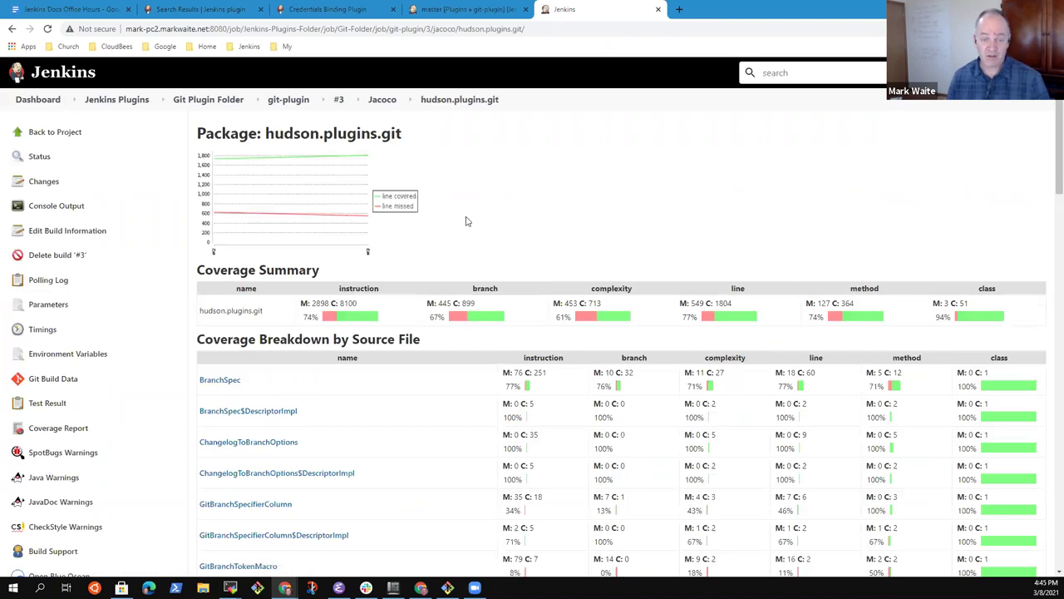
scroll(470, 229, "down", 3)
scroll(491, 399, "down", 15)
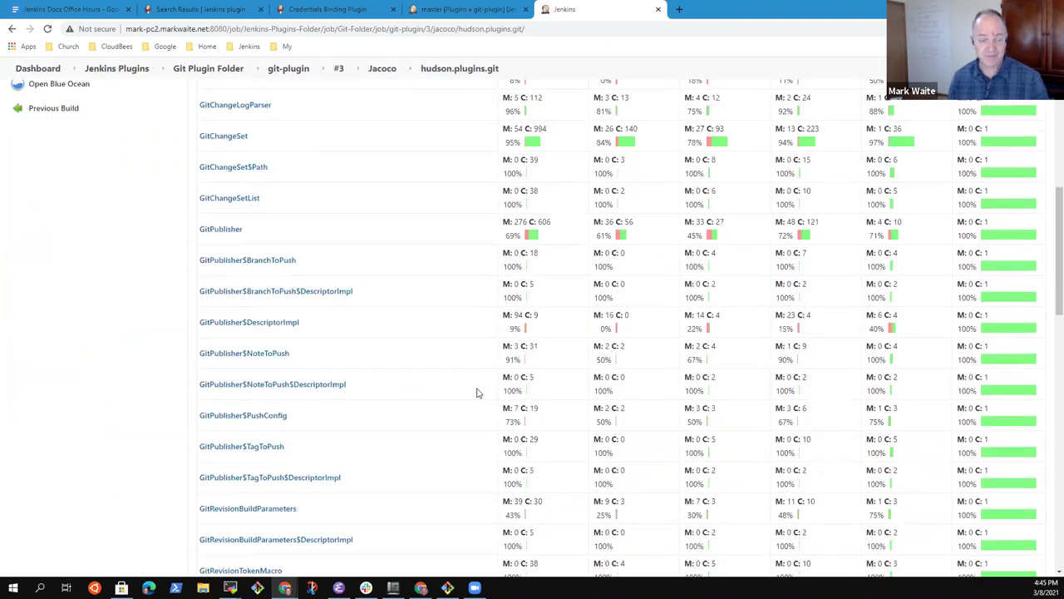
scroll(478, 362, "down", 2)
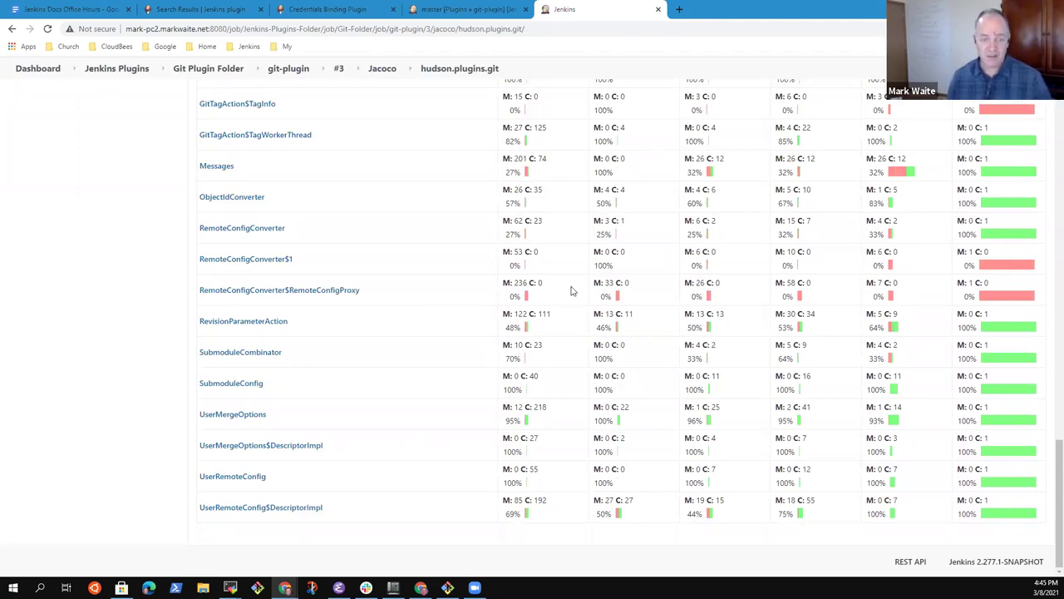
scroll(571, 309, "up", 8)
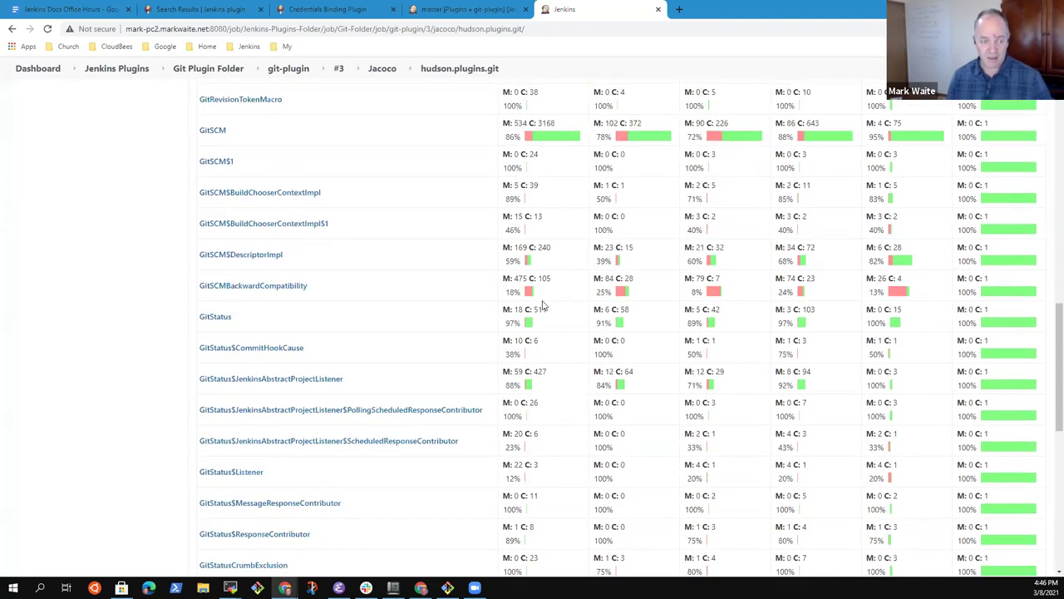
scroll(416, 279, "up", 2)
Step: Open the GitSCM class coverage and examine the covered and missed source lines around the readResolve migration code
left_click(213, 242)
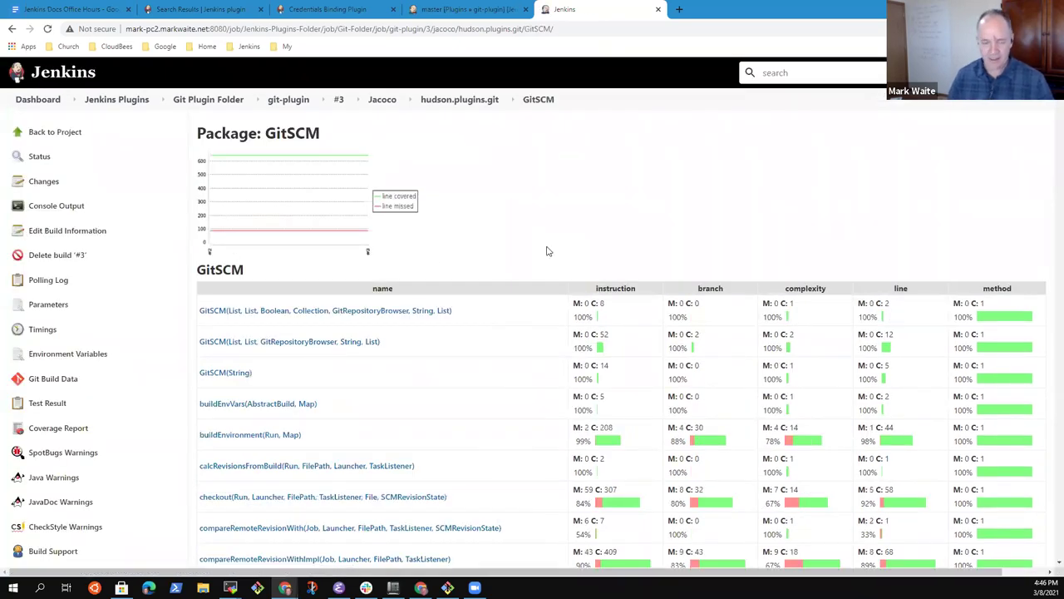
scroll(547, 250, "down", 1)
scroll(547, 250, "down", 20)
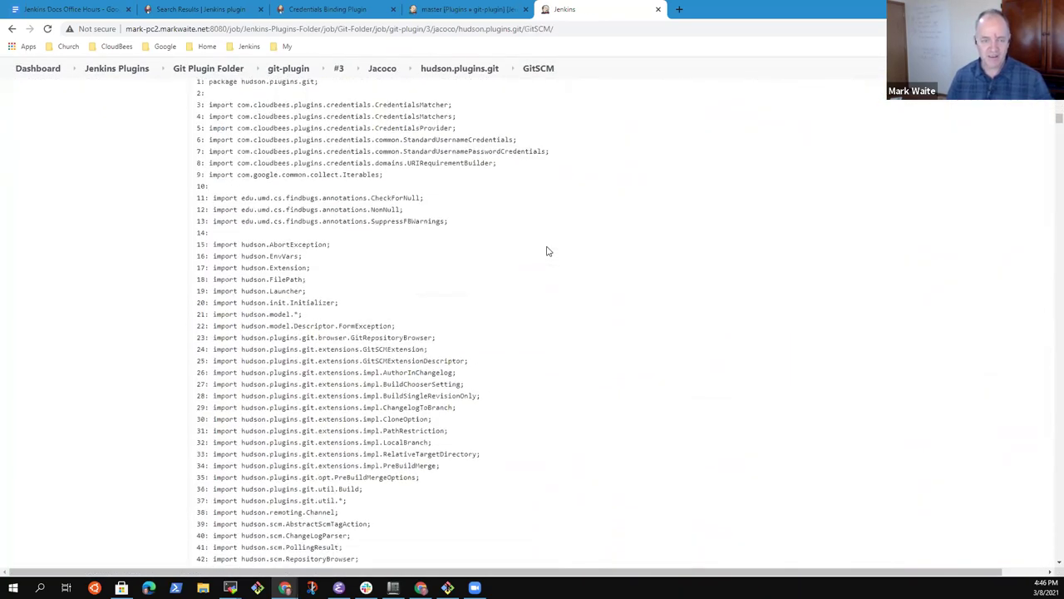
scroll(547, 250, "down", 20)
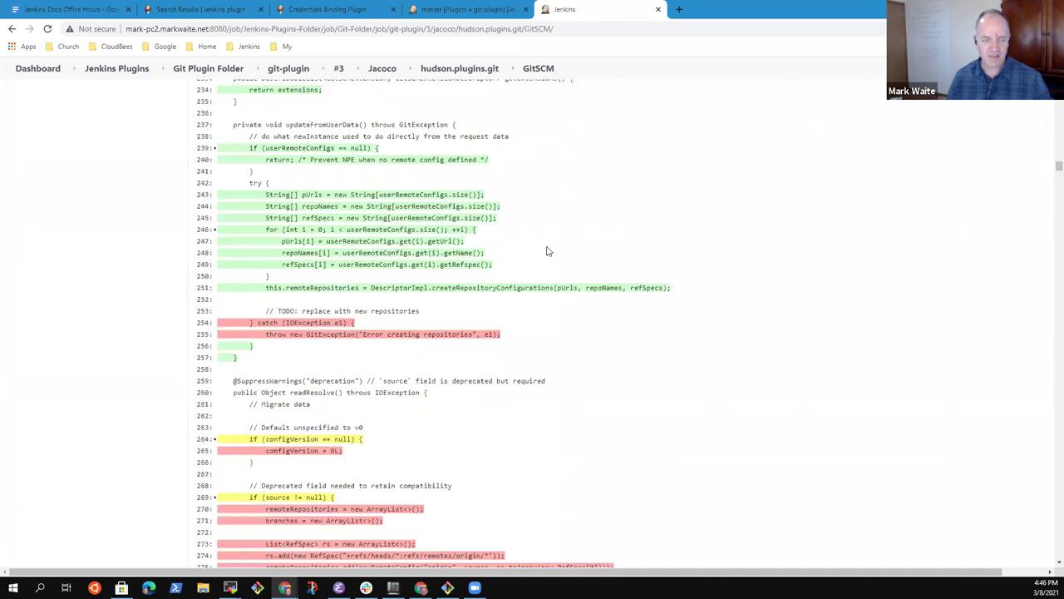
scroll(547, 250, "down", 2)
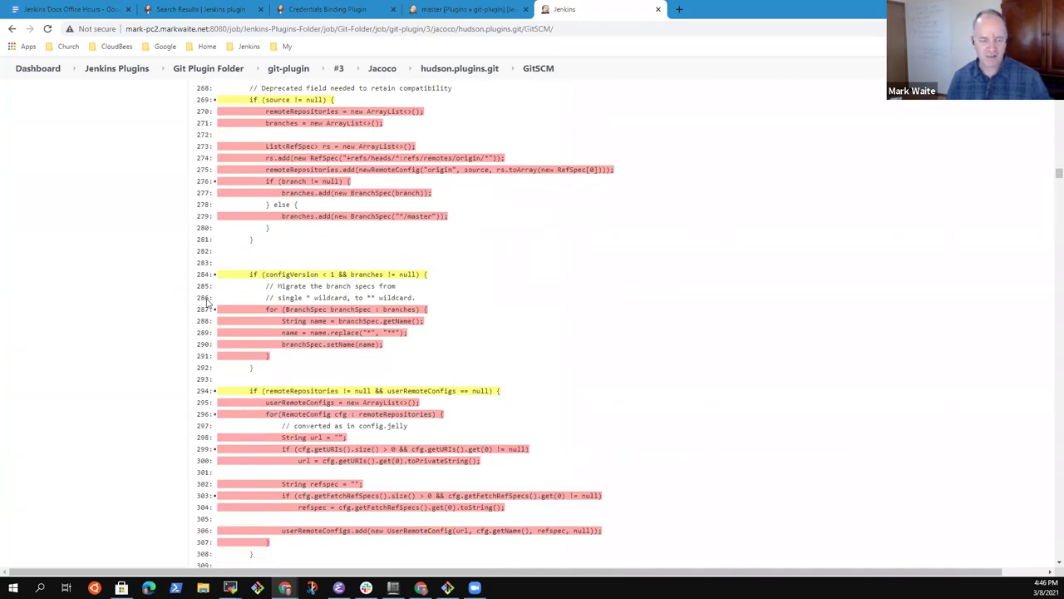
scroll(444, 313, "up", 1)
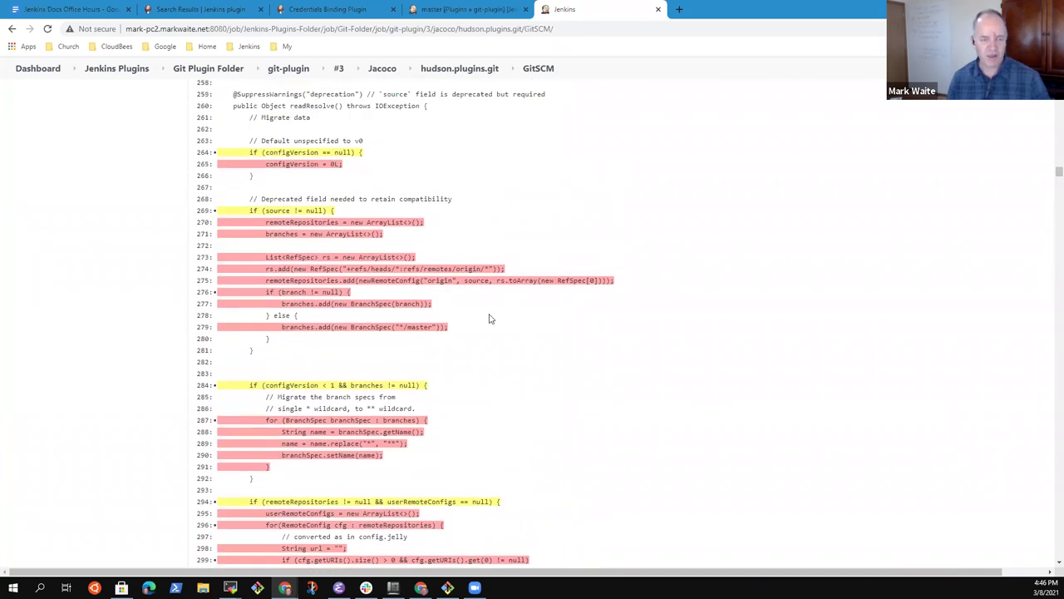
scroll(490, 316, "down", 1)
Step: Review the GitSCM source coverage down to the deprecated getParamLocalBranch method and highlight its uncovered return statement on line 468
scroll(492, 317, "down", 15)
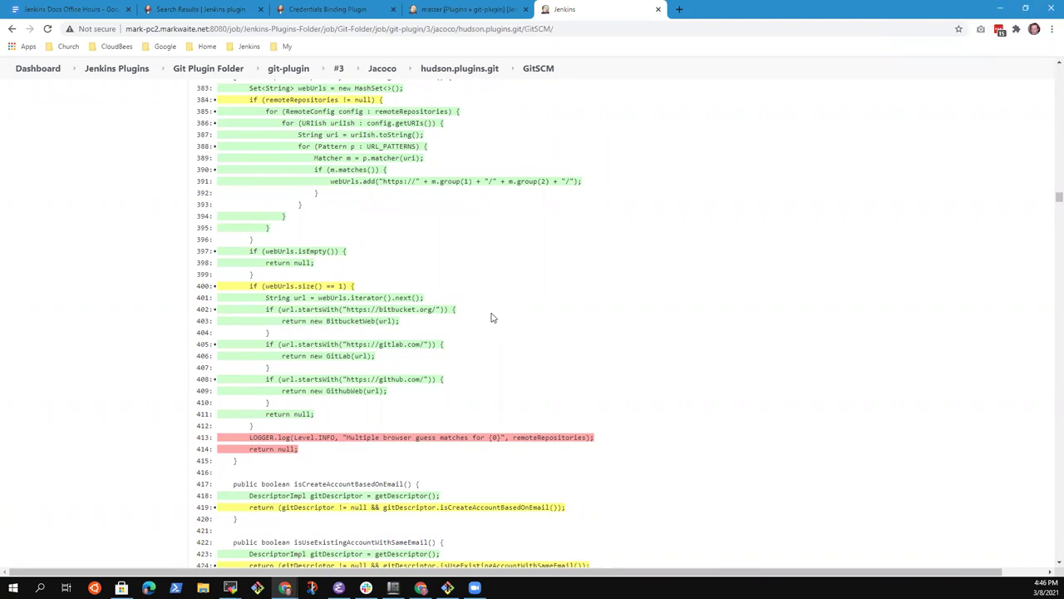
scroll(491, 317, "down", 5)
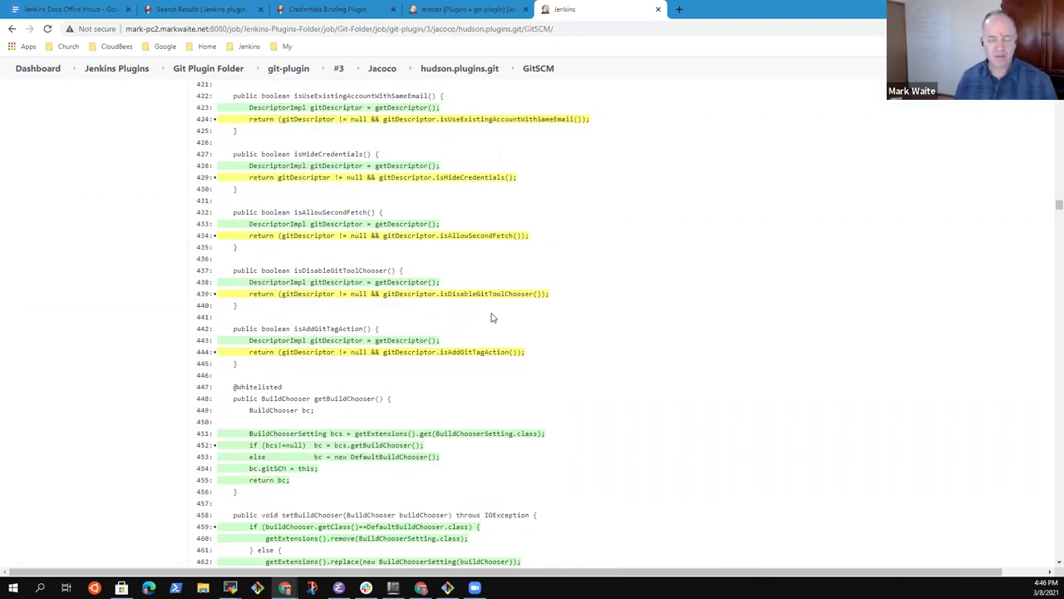
scroll(491, 317, "down", 5)
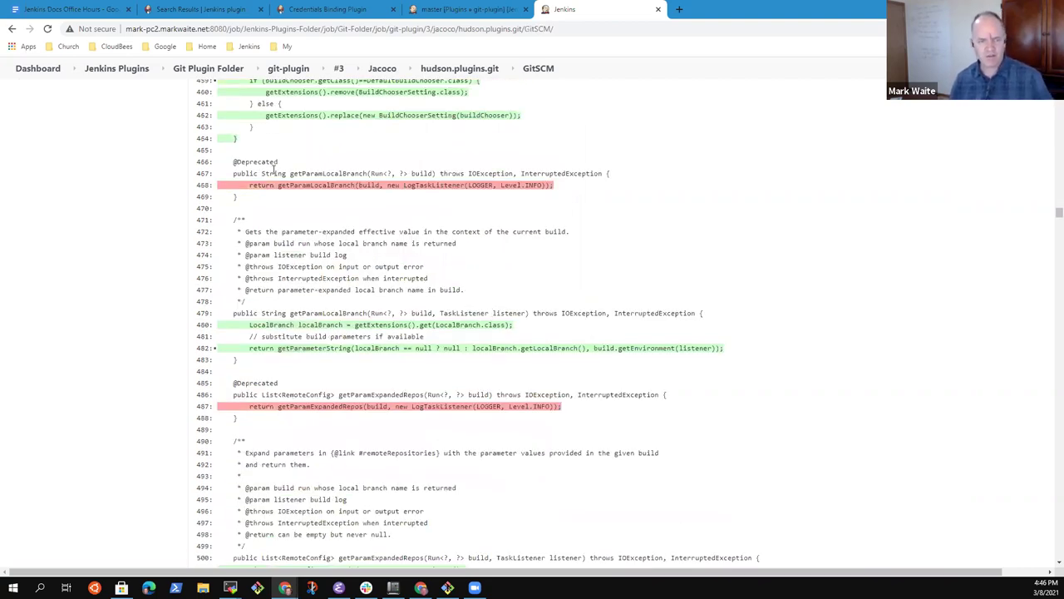
left_click_drag(251, 184, 532, 199)
left_click(541, 235)
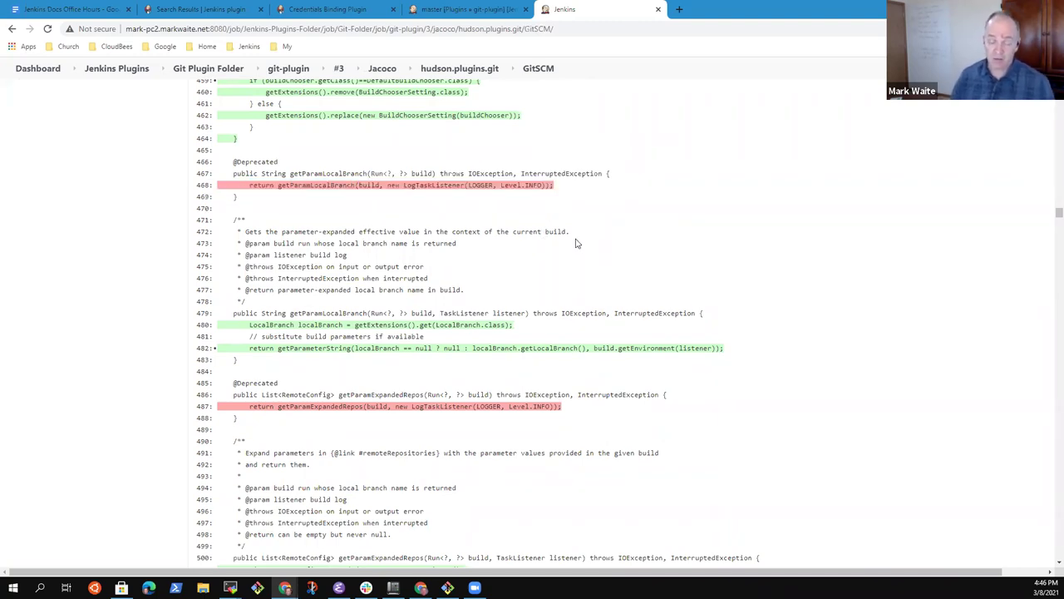
Step: Examine the GitSCM source coverage around getSingleBranch and return to the hudson.plugins.git package report
scroll(577, 243, "down", 5)
scroll(577, 243, "down", 15)
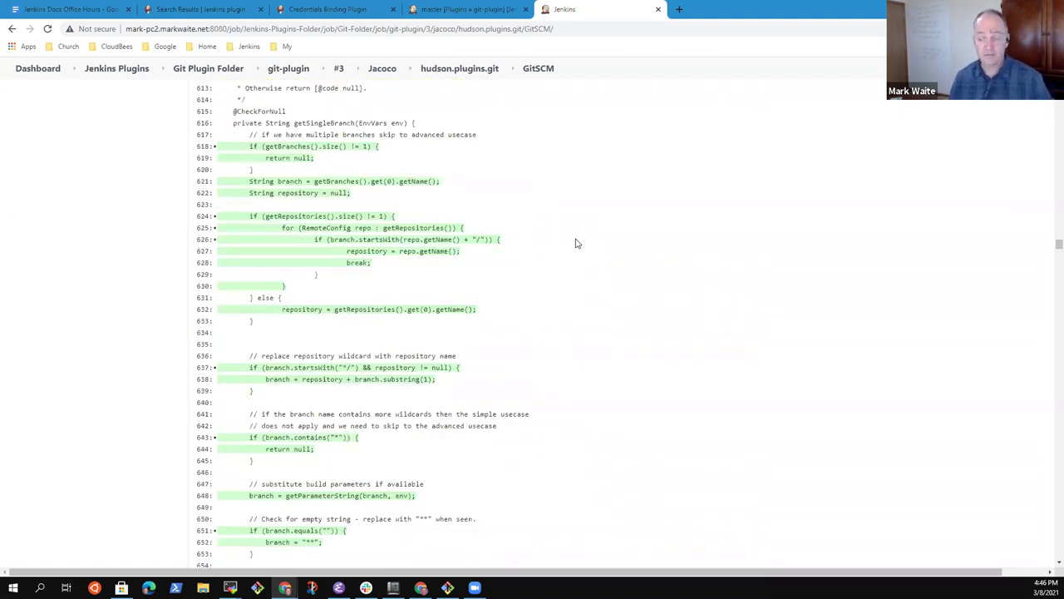
scroll(577, 243, "down", 5)
key("Home")
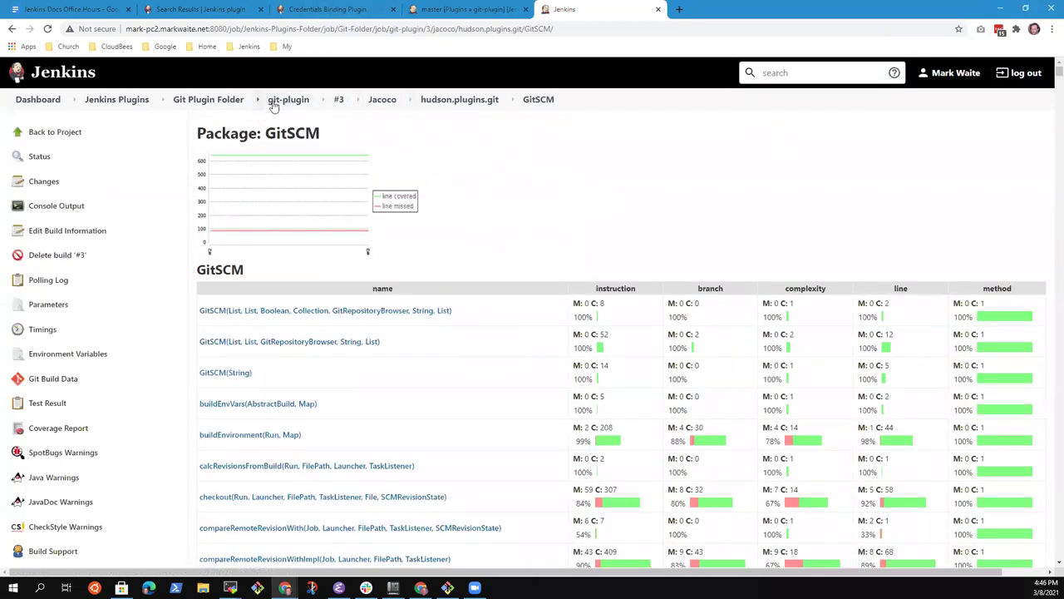
left_click(463, 100)
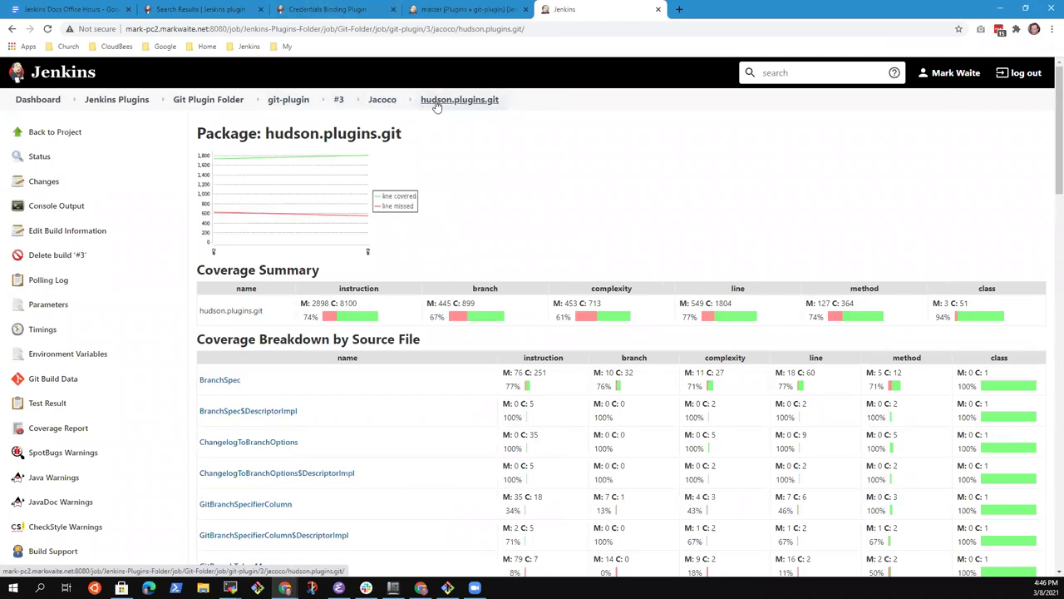
Step: Check the ChangelogToBranchOptions class coverage and go back to the hudson.plugins.git package report
scroll(561, 232, "down", 3)
scroll(569, 228, "up", 3)
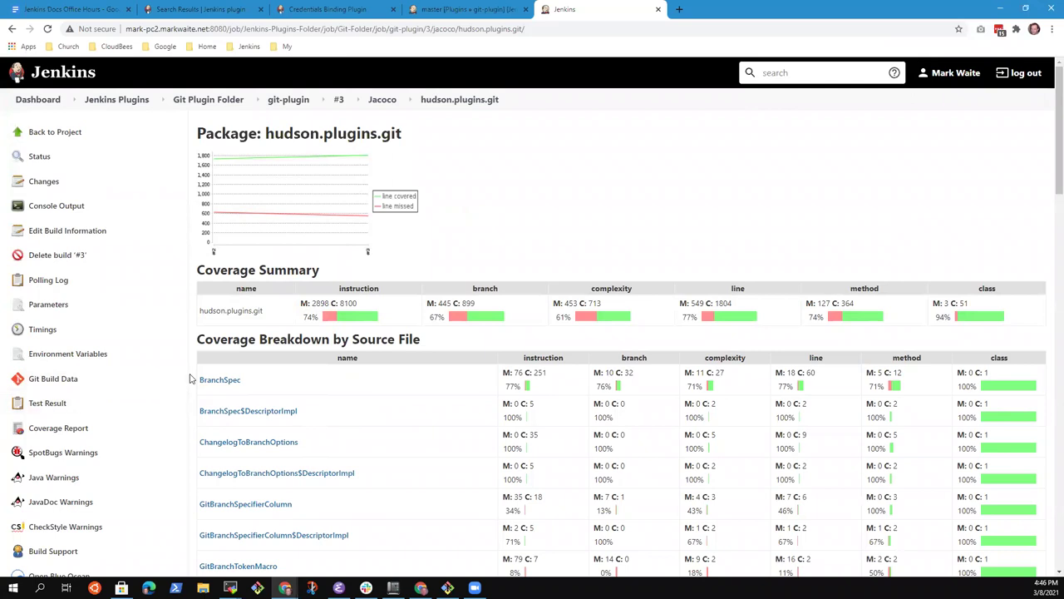
left_click(264, 443)
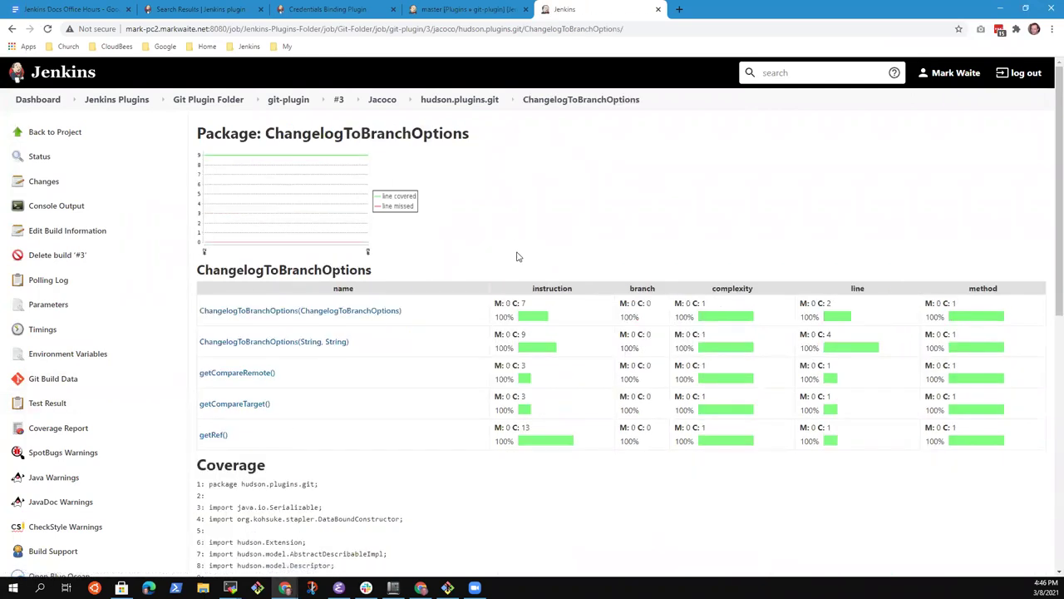
left_click(469, 104)
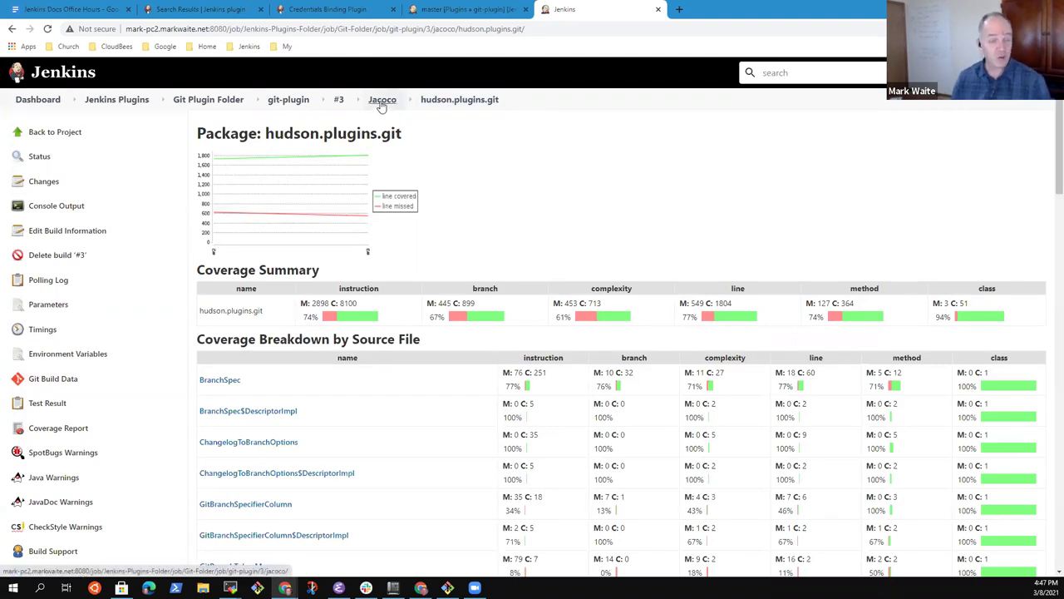
Step: Inspect the GitPublisher class's method and source line coverage, ending back on the hudson.plugins.git package report
scroll(626, 220, "down", 5)
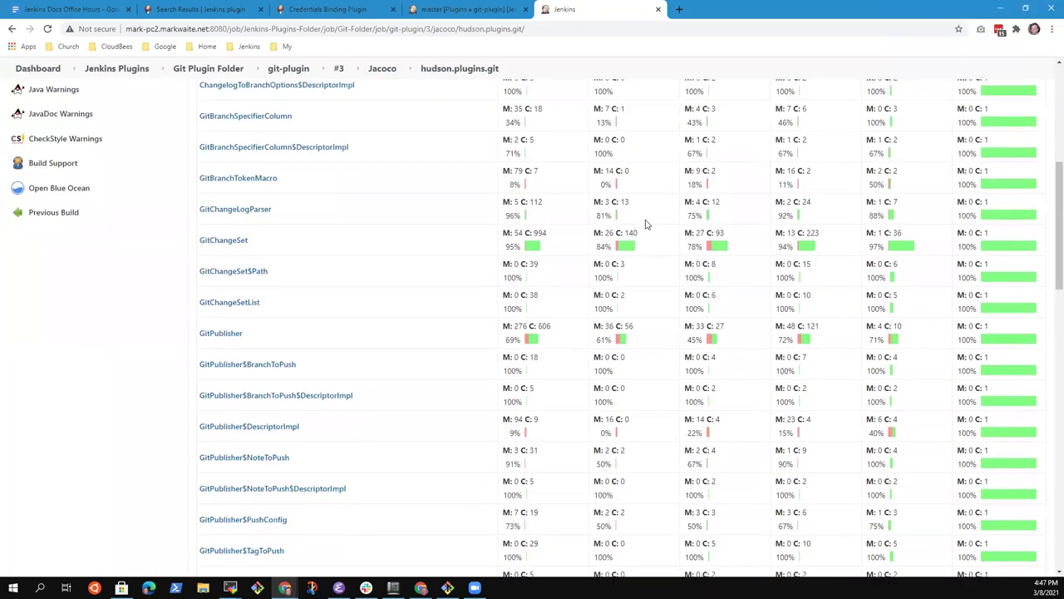
left_click(219, 335)
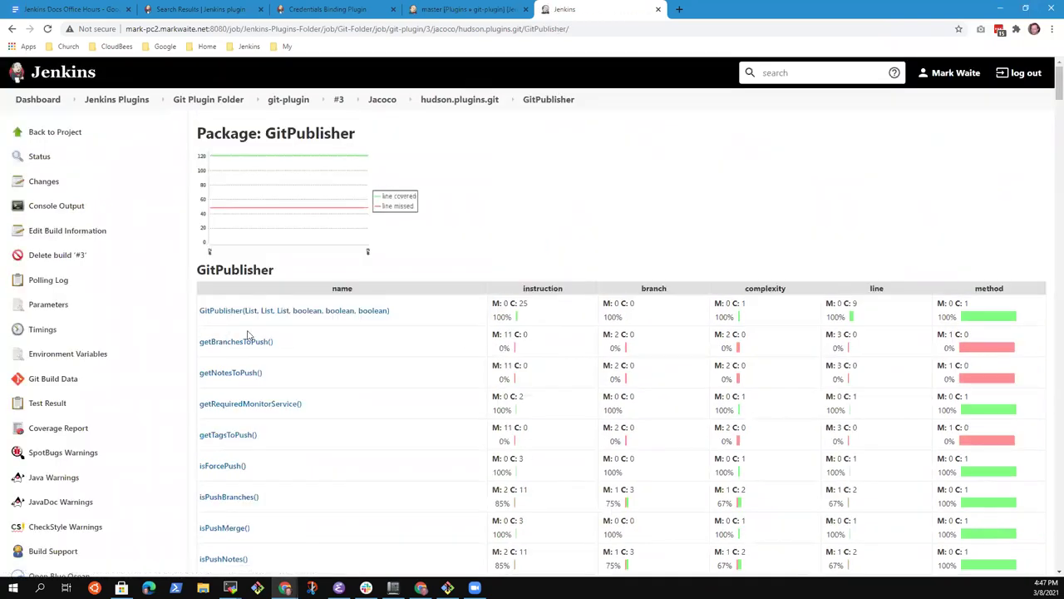
scroll(553, 307, "down", 6)
scroll(565, 335, "up", 6)
scroll(629, 311, "down", 15)
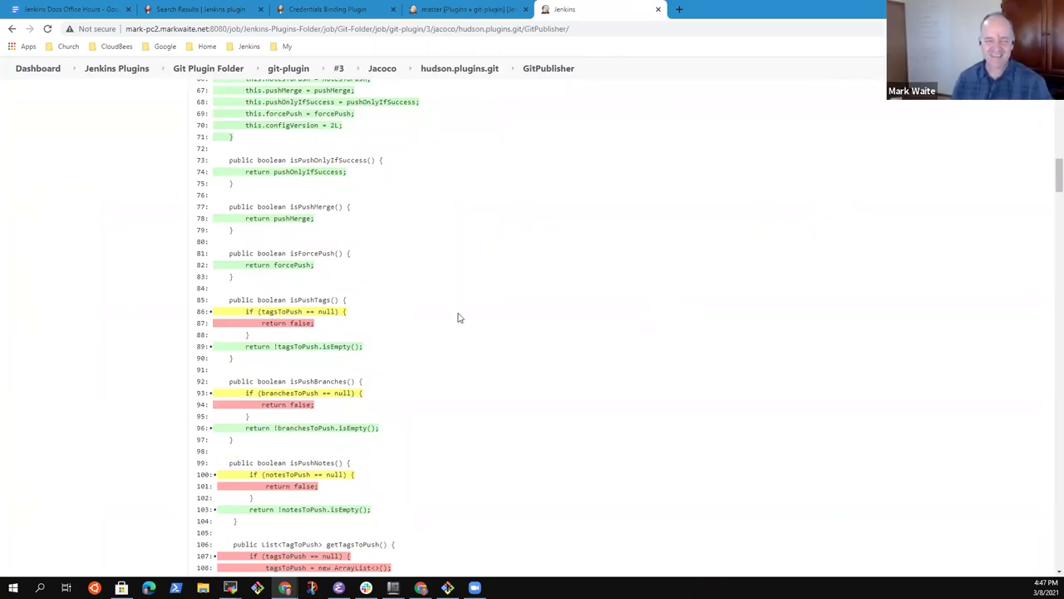
left_click(478, 70)
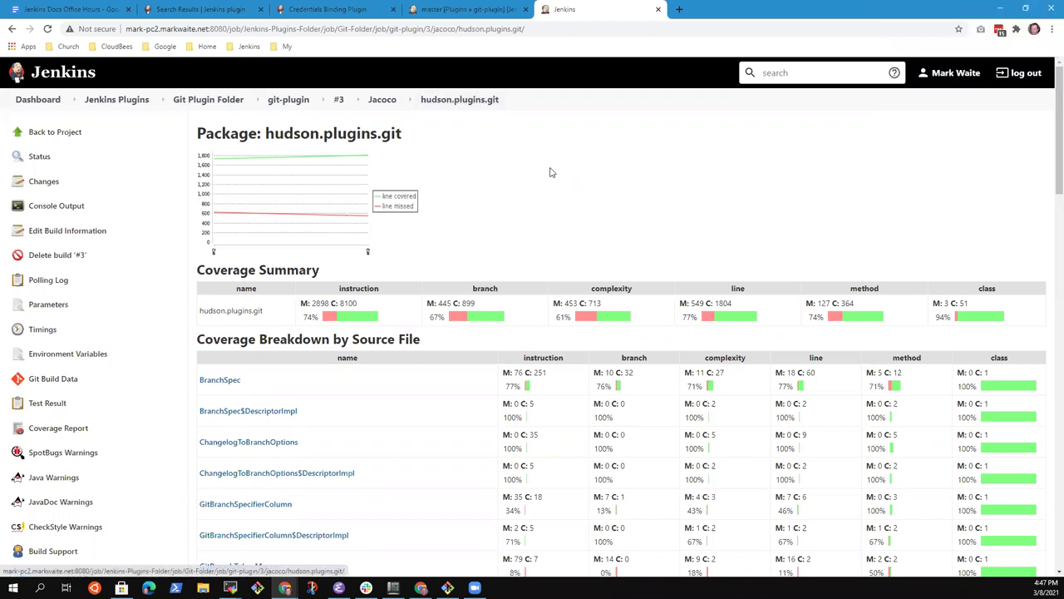
Step: Find GitSCMBackwardCompatibility in the source file breakdown, review its method coverage, and return to the hudson.plugins.git report
scroll(574, 199, "down", 3)
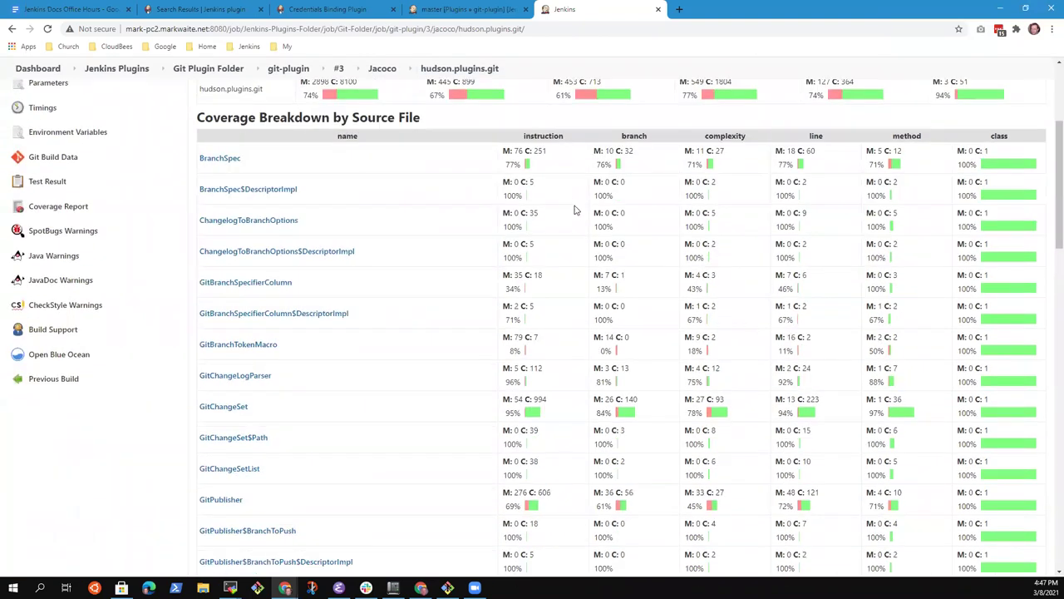
scroll(569, 209, "down", 1)
scroll(570, 212, "down", 1)
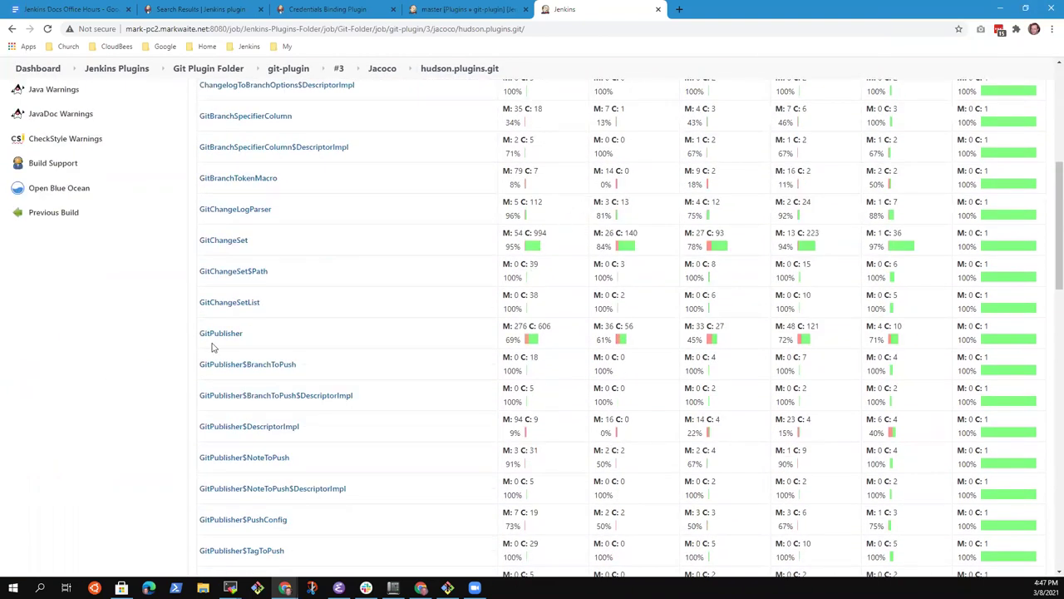
scroll(374, 357, "down", 1)
scroll(412, 369, "down", 2)
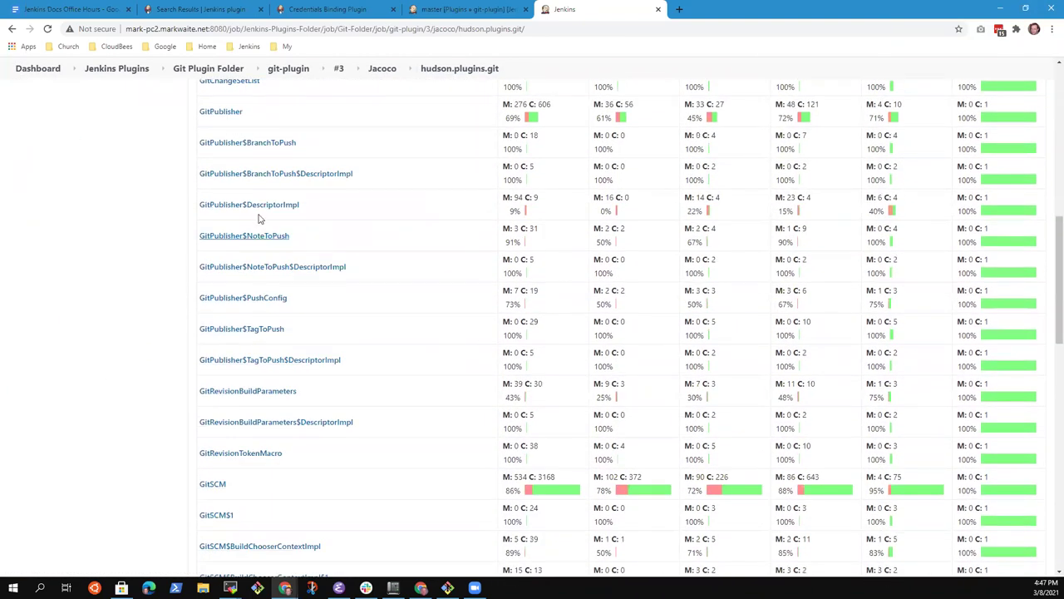
scroll(375, 285, "down", 3)
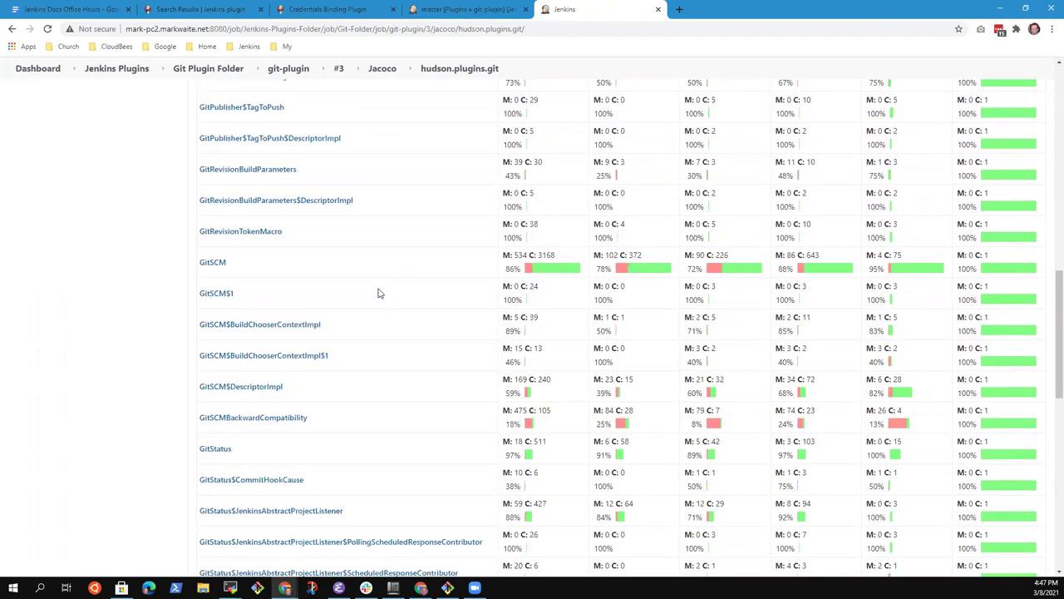
left_click(291, 418)
scroll(532, 266, "down", 8)
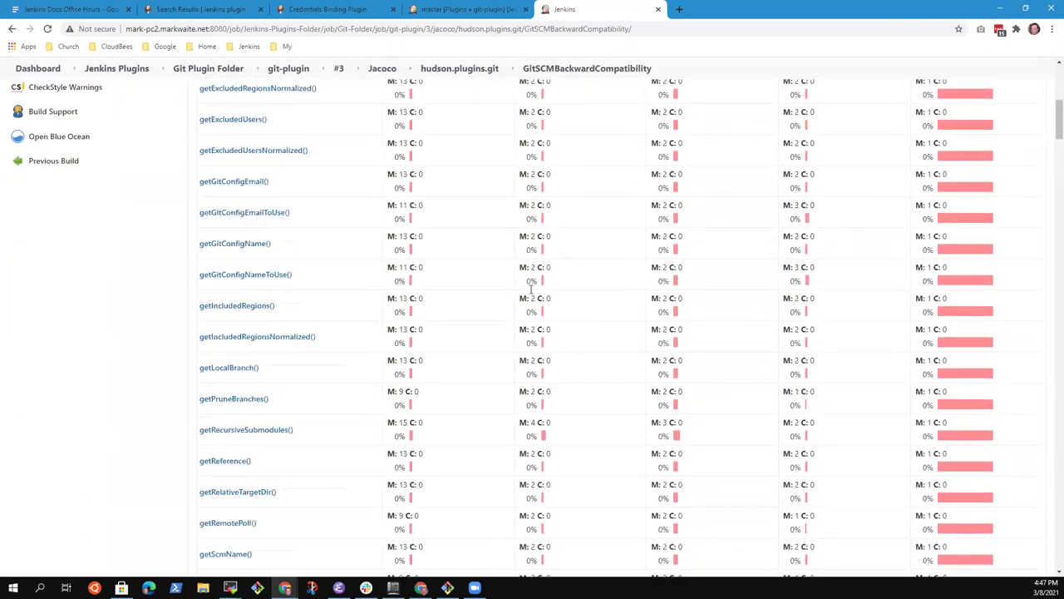
scroll(522, 294, "up", 10)
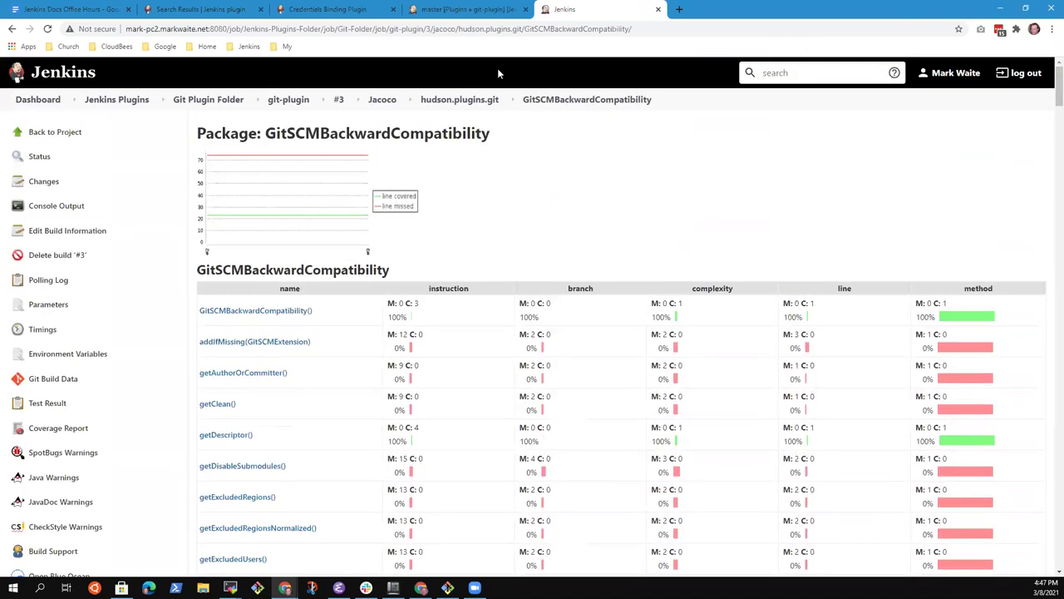
left_click(471, 100)
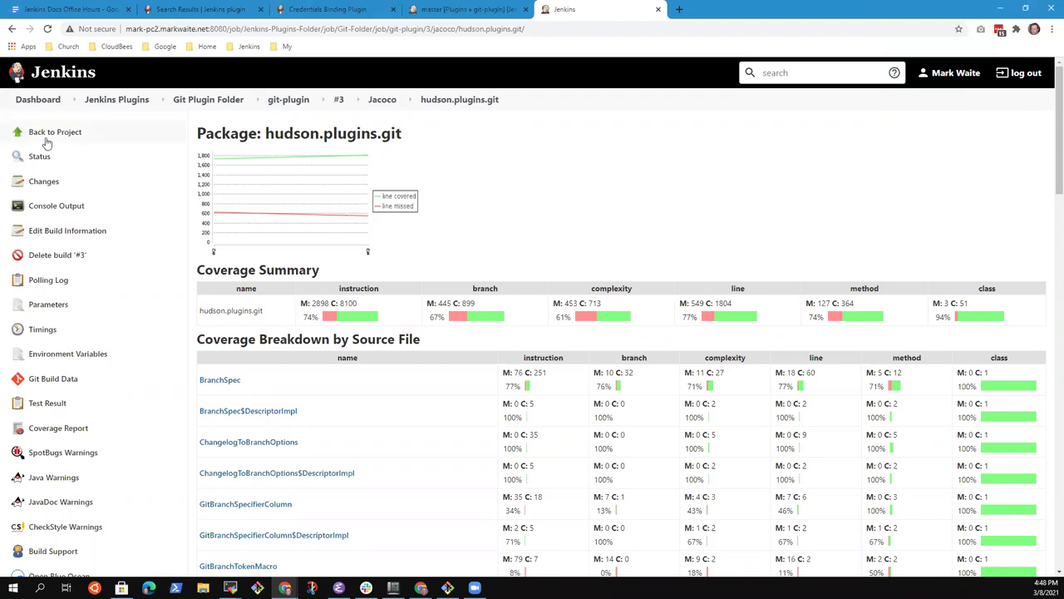
Step: Delete the update-for-newer-jenkins branch from the Elastic Axis (GitHub) multibranch pipeline in the Jenkins Plugins folder's Elastic Axis Folder
left_click(116, 99)
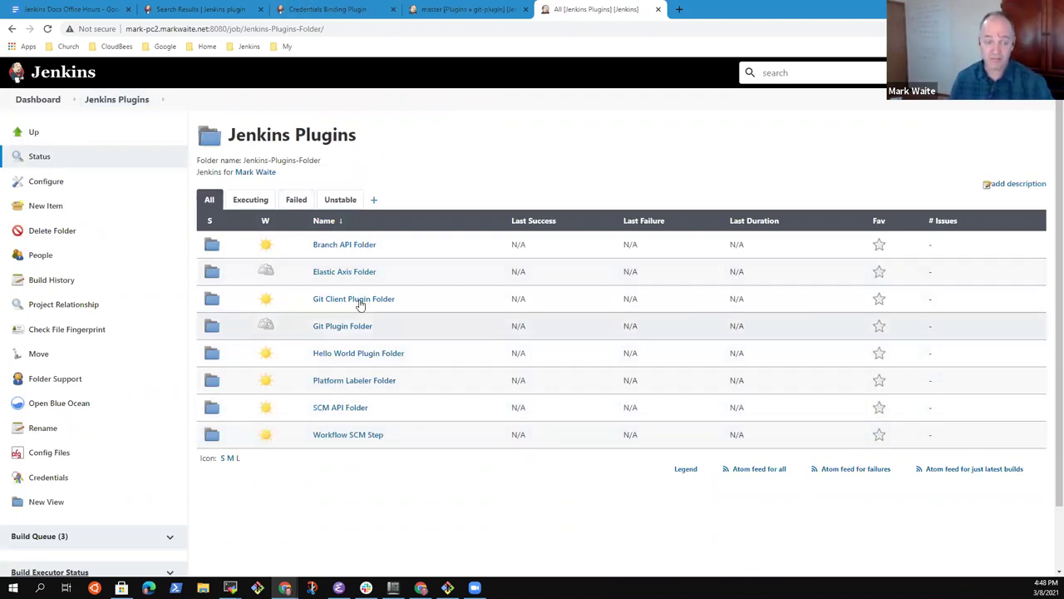
left_click(355, 272)
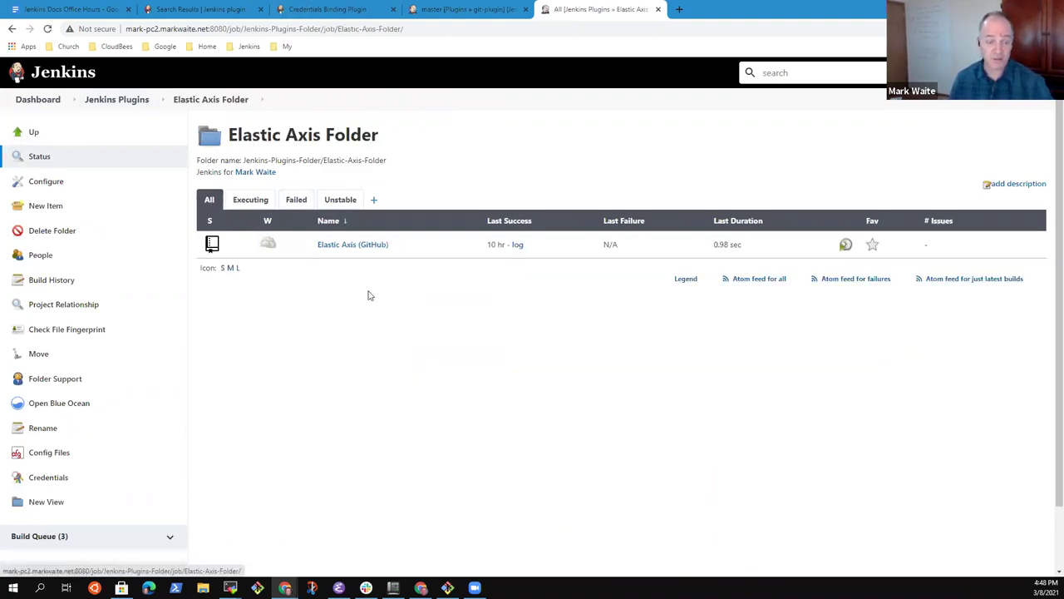
left_click(374, 245)
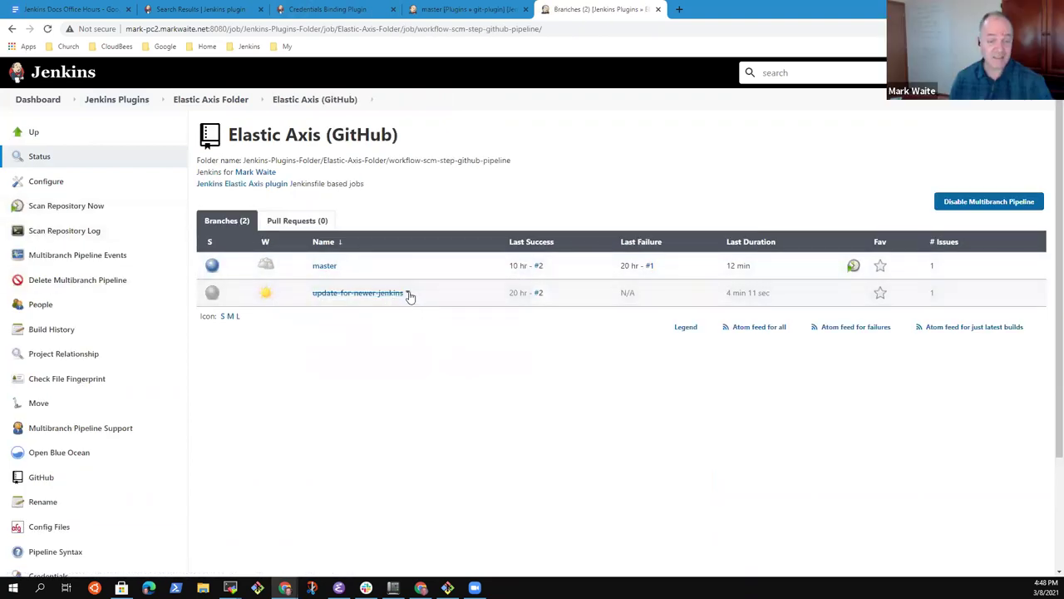
left_click(408, 295)
left_click(403, 360)
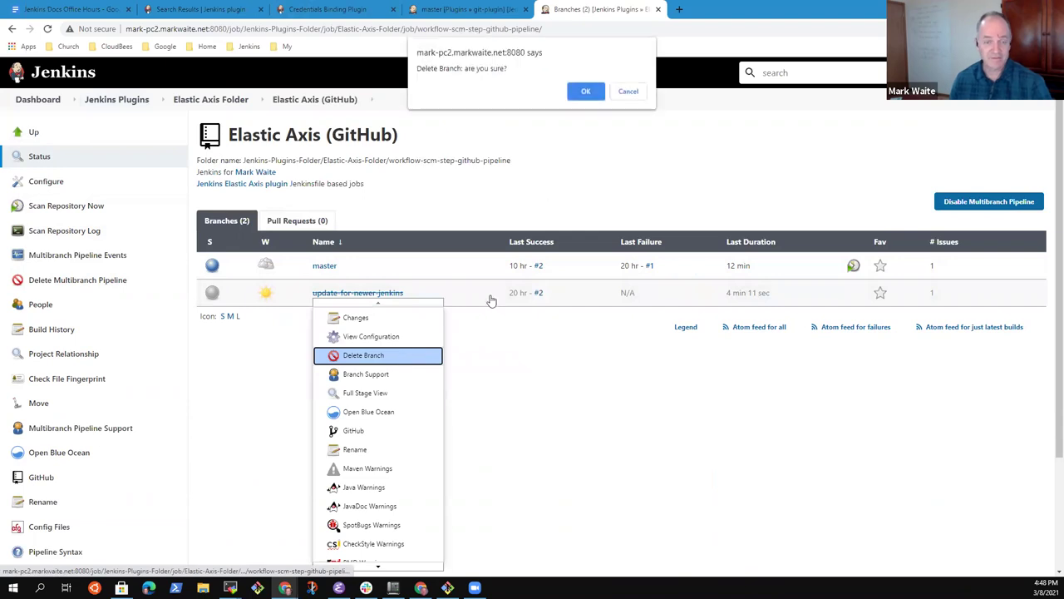
left_click(584, 90)
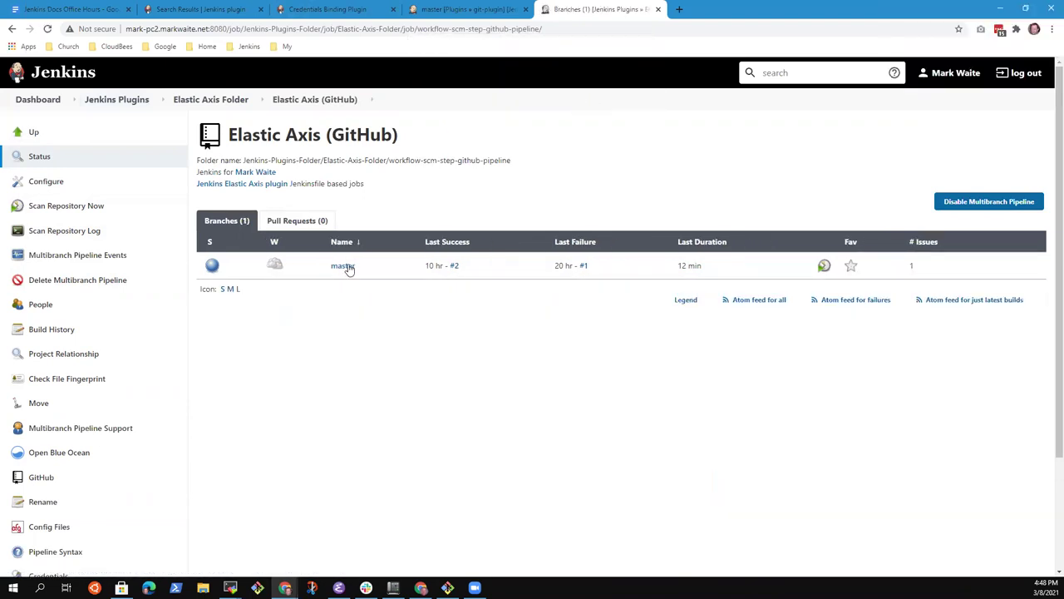
Step: Open the Elastic Axis (GitHub) master branch and review its warning reports, test result trend, Stage View and permalinks
left_click(343, 266)
scroll(399, 341, "down", 2)
scroll(494, 349, "up", 2)
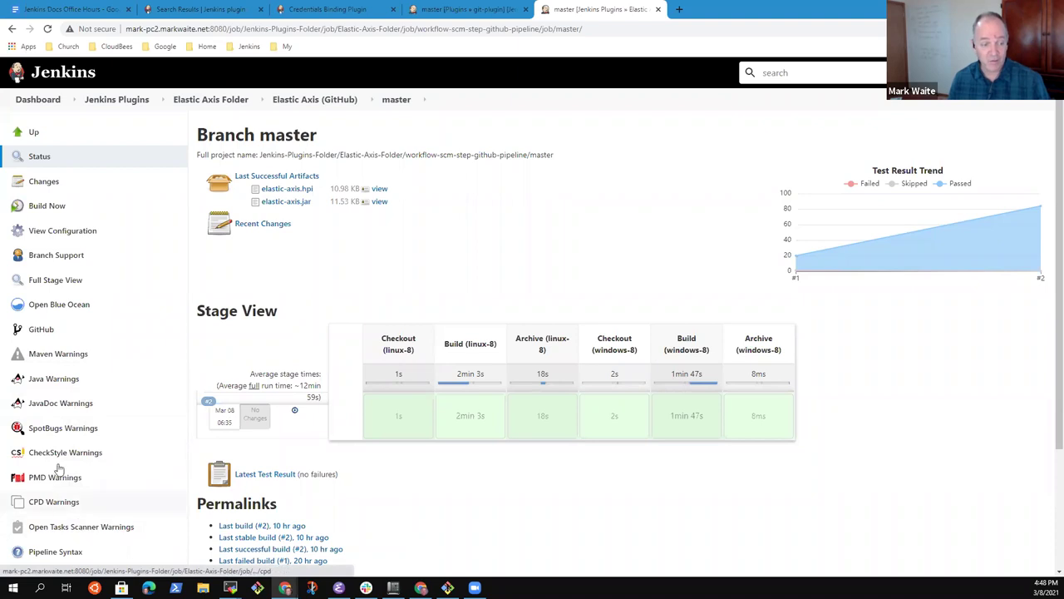
scroll(83, 374, "down", 2)
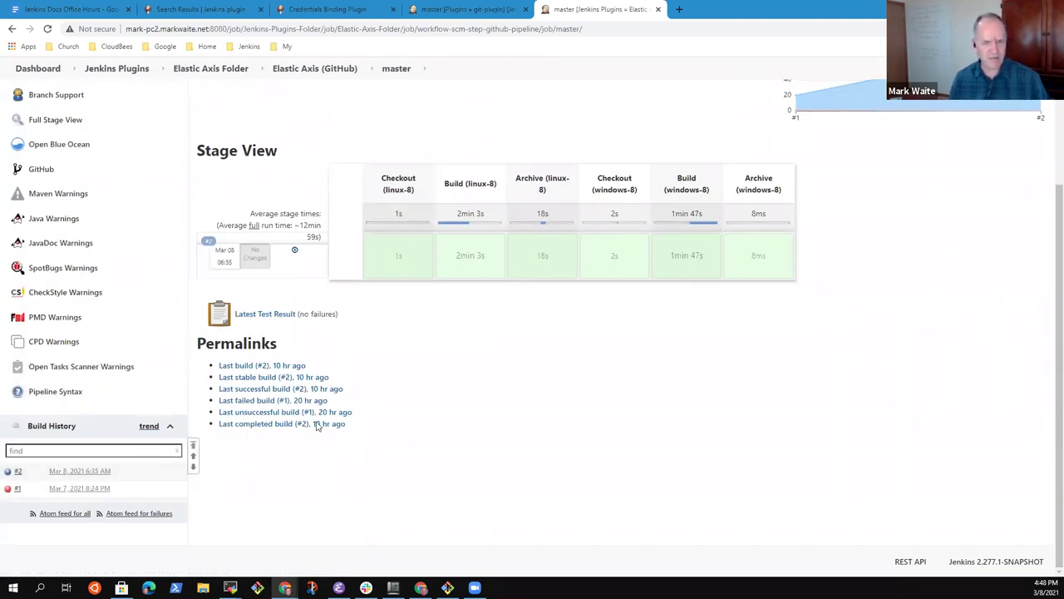
scroll(451, 404, "up", 2)
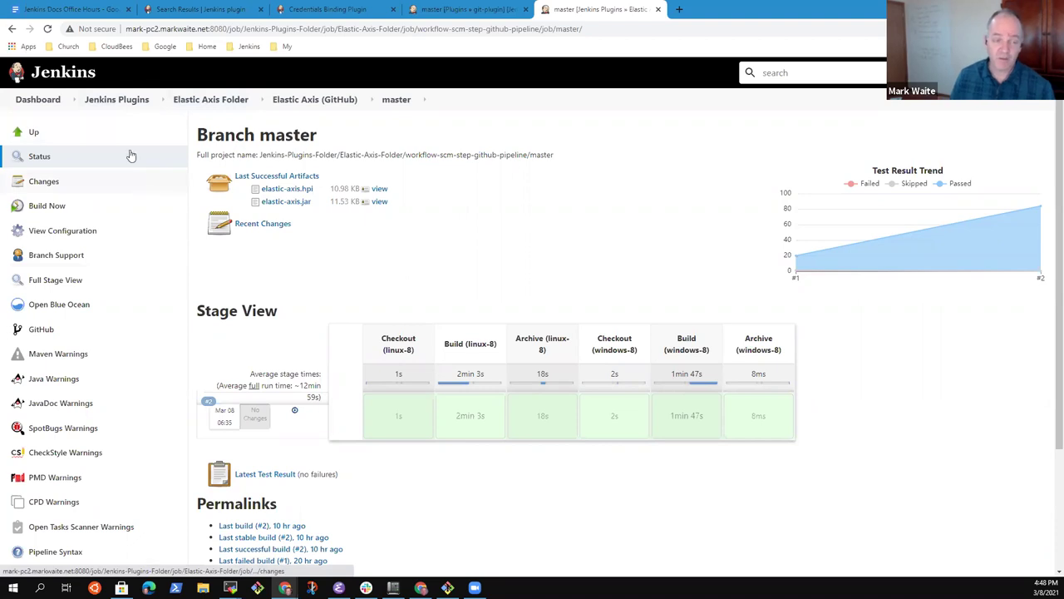
Step: Review the git-plugin project's test, coverage and CheckStyle trend charts in the Jenkins Plugins folder's Git Plugin Folder, and return to the dashboard
left_click(104, 100)
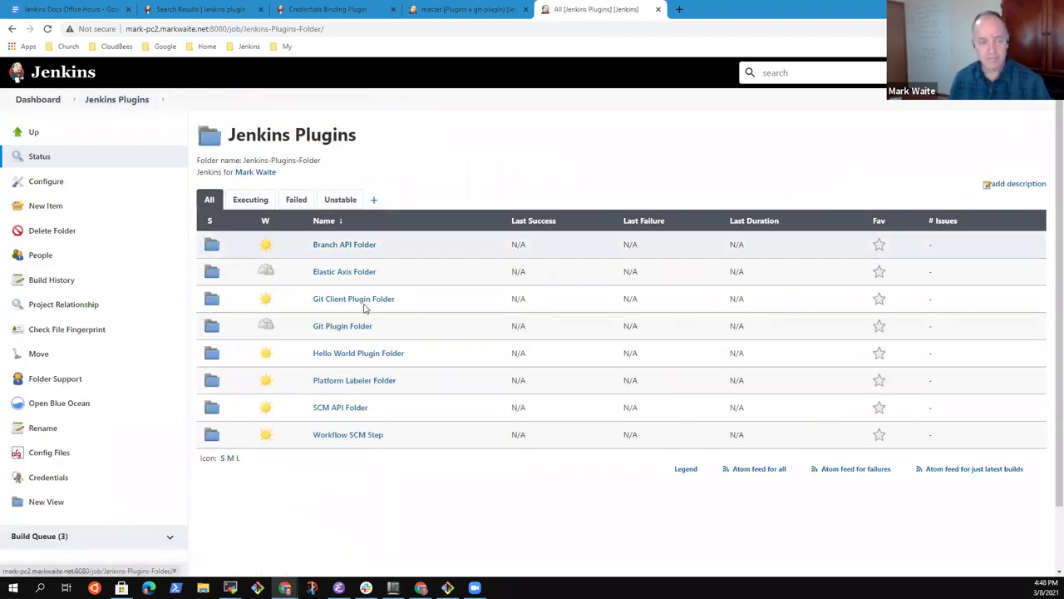
left_click(341, 327)
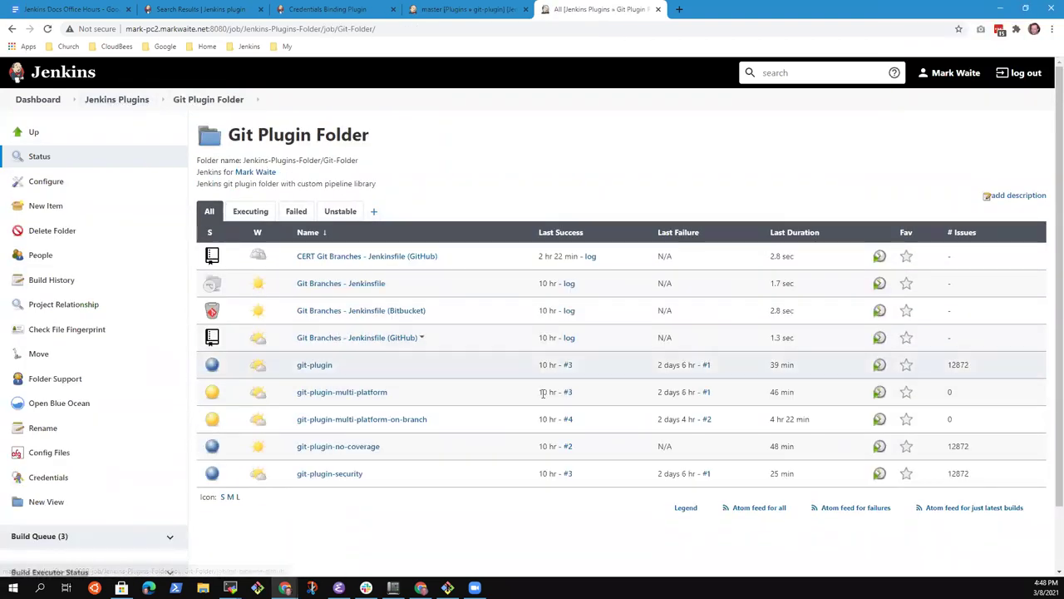
left_click(314, 366)
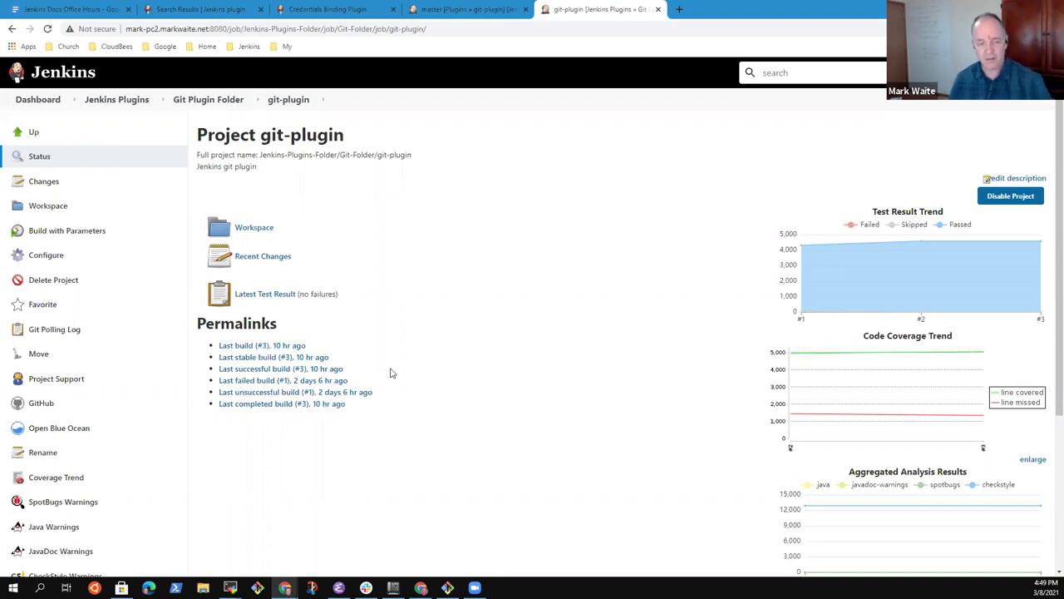
scroll(411, 413, "down", 3)
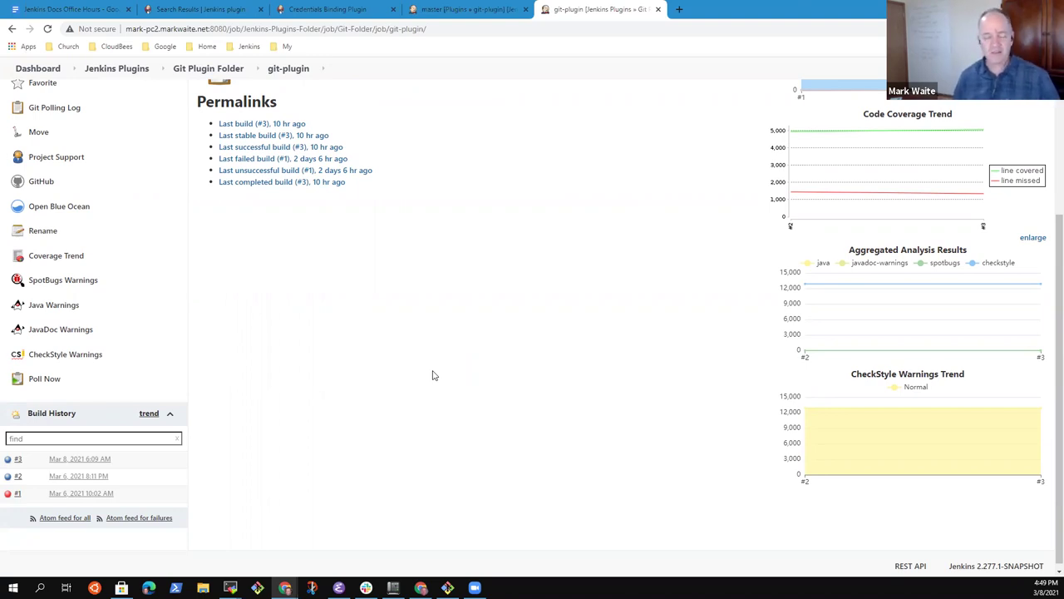
scroll(477, 428, "up", 3)
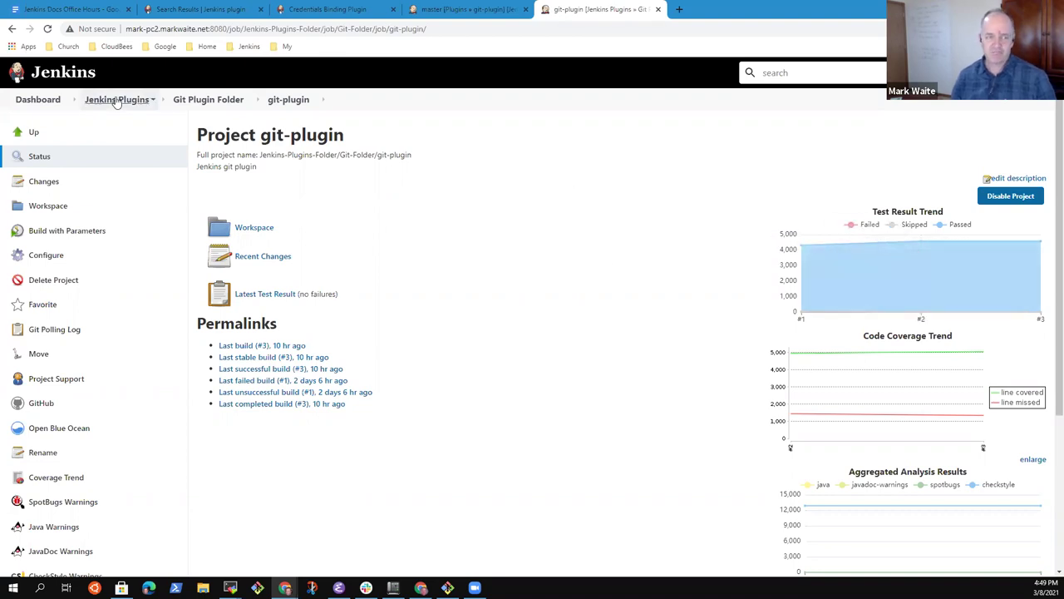
left_click(52, 100)
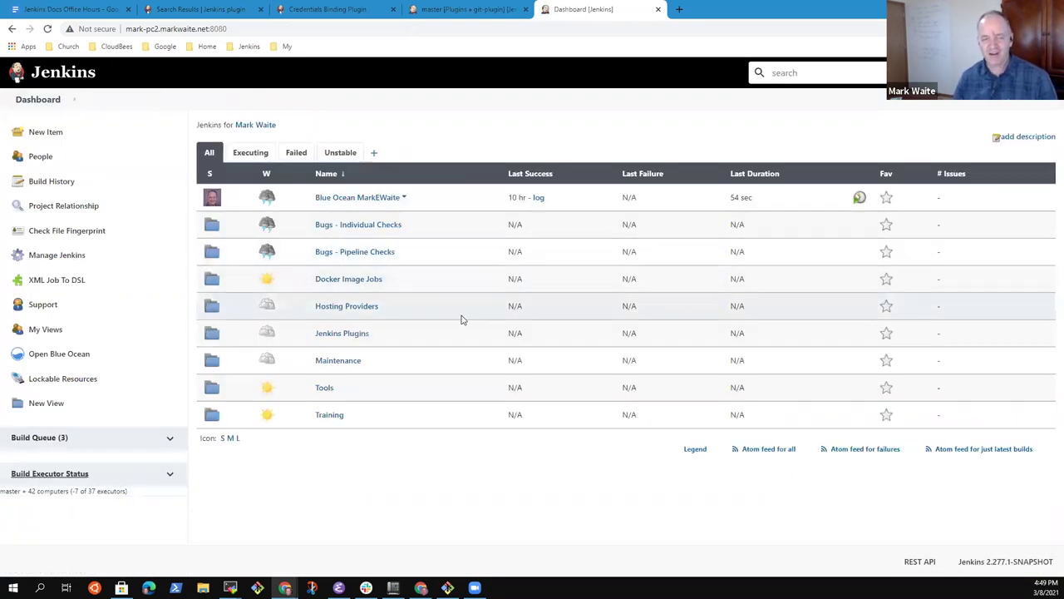
Step: Go back to the git-plugin master branch on ci.jenkins.io and show its artifacts, test result trend and code coverage chart
left_click(474, 12)
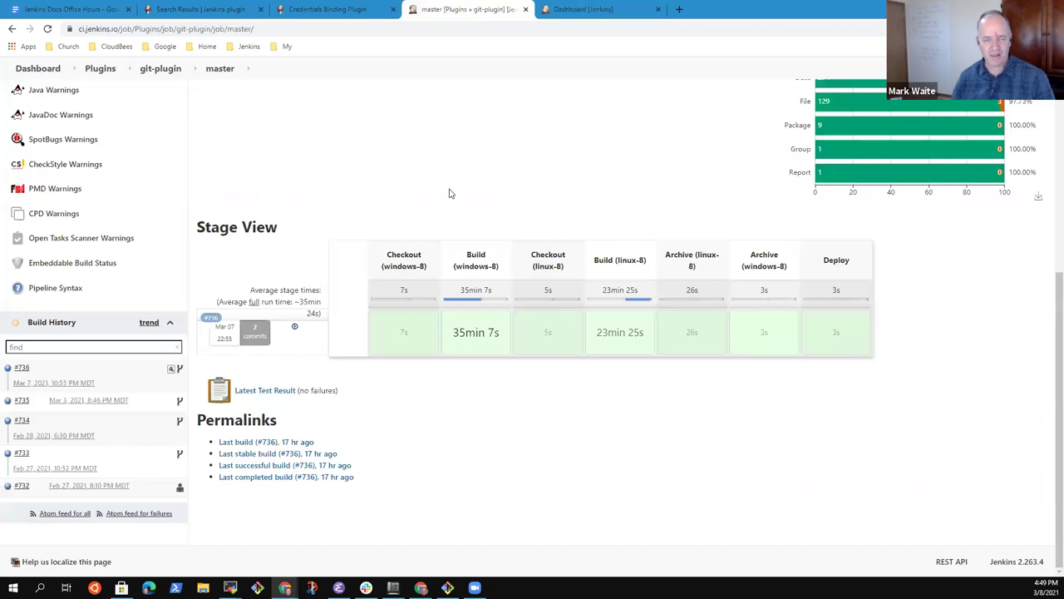
left_click(248, 68)
left_click(233, 68)
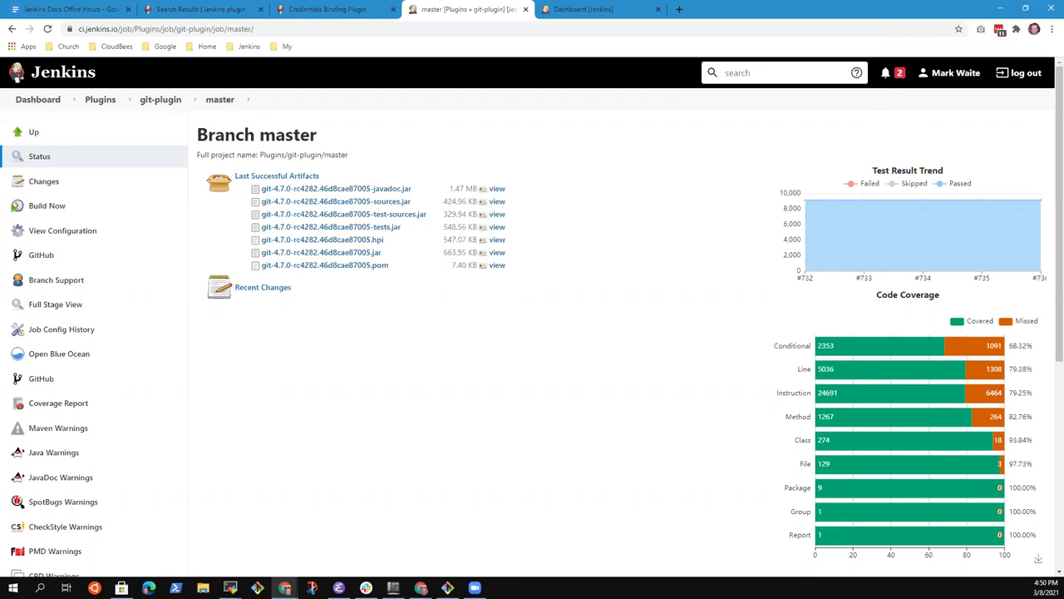
key("alt+Tab")
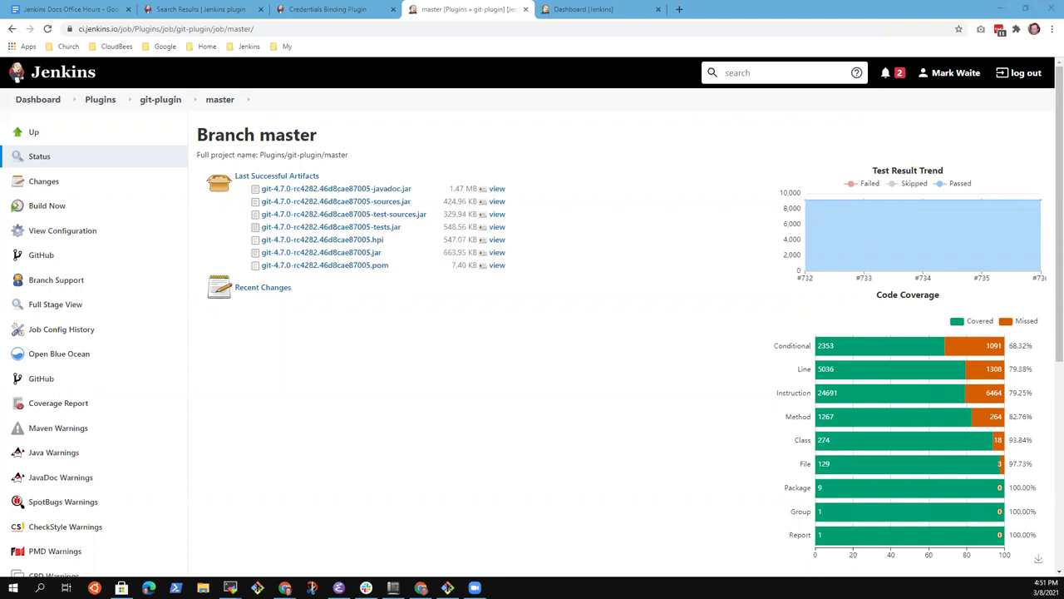
left_click(522, 453)
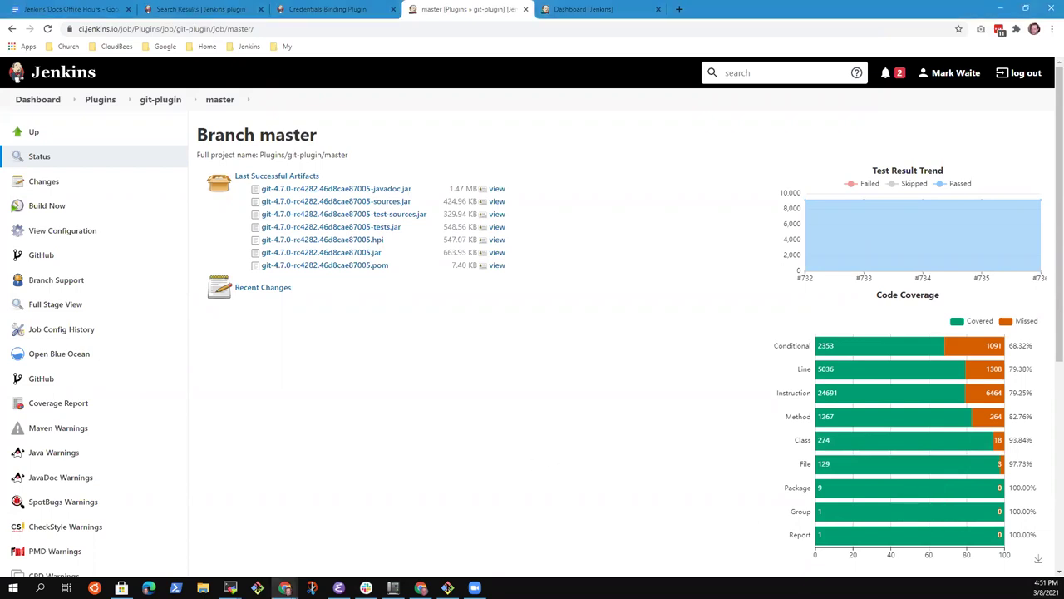
key("alt+Tab")
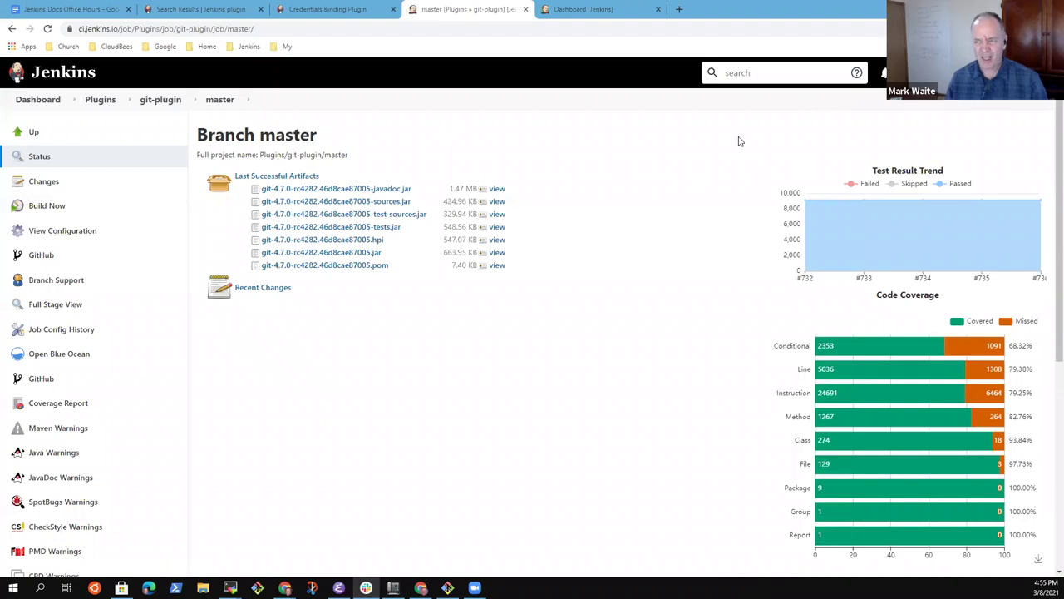
Step: From the Jenkins Docs Office Hours agenda, switch to the Contributor Summit Feb 2021 Retrospective responses and examine the overall impression and session attendance charts
left_click(75, 11)
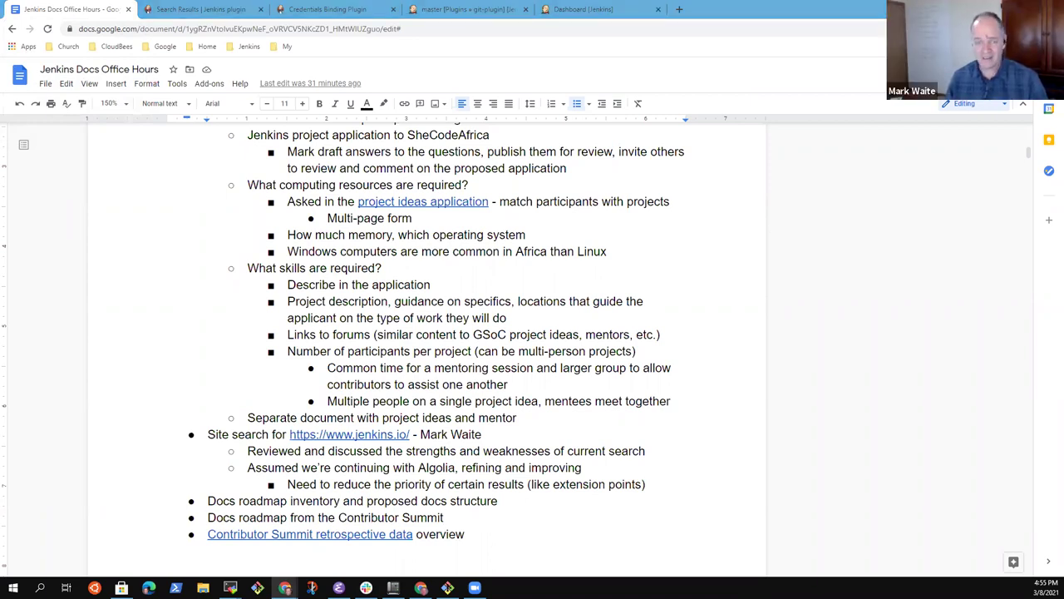
key("alt+Tab")
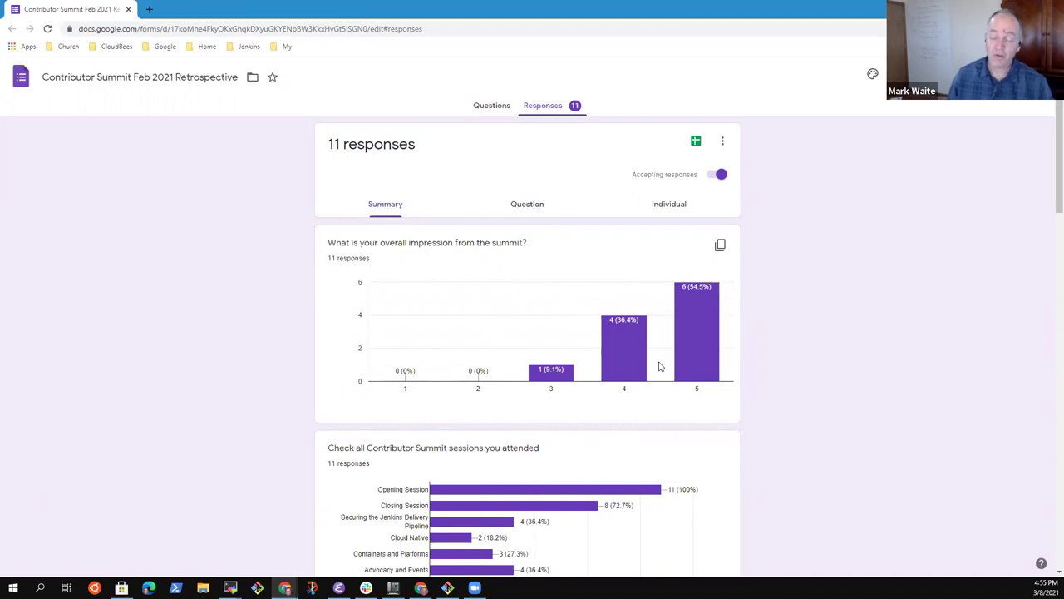
scroll(663, 374, "down", 1)
scroll(663, 381, "down", 3)
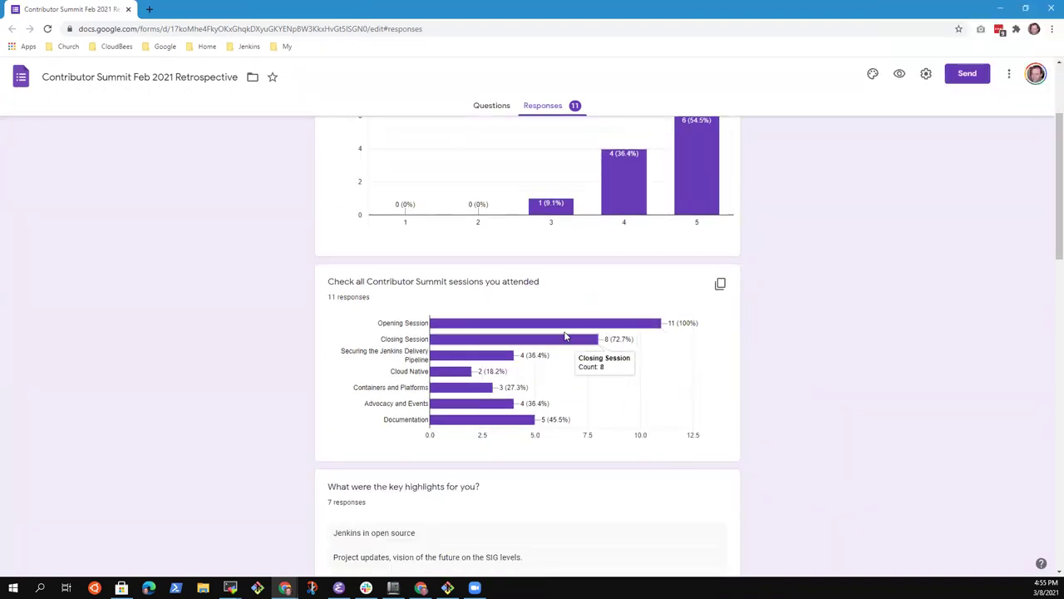
mouse_move(605, 326)
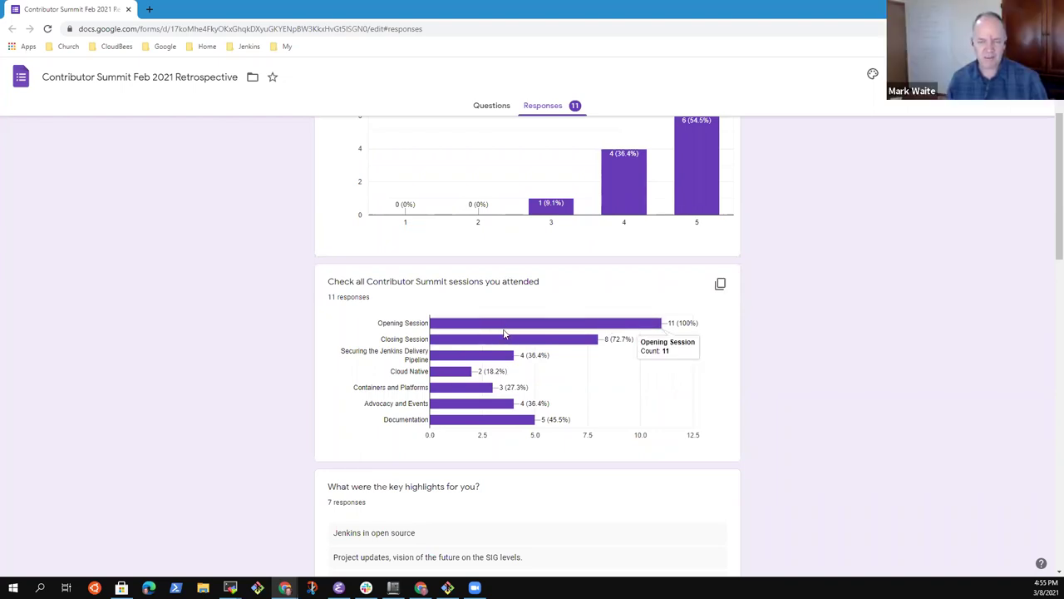
mouse_move(519, 342)
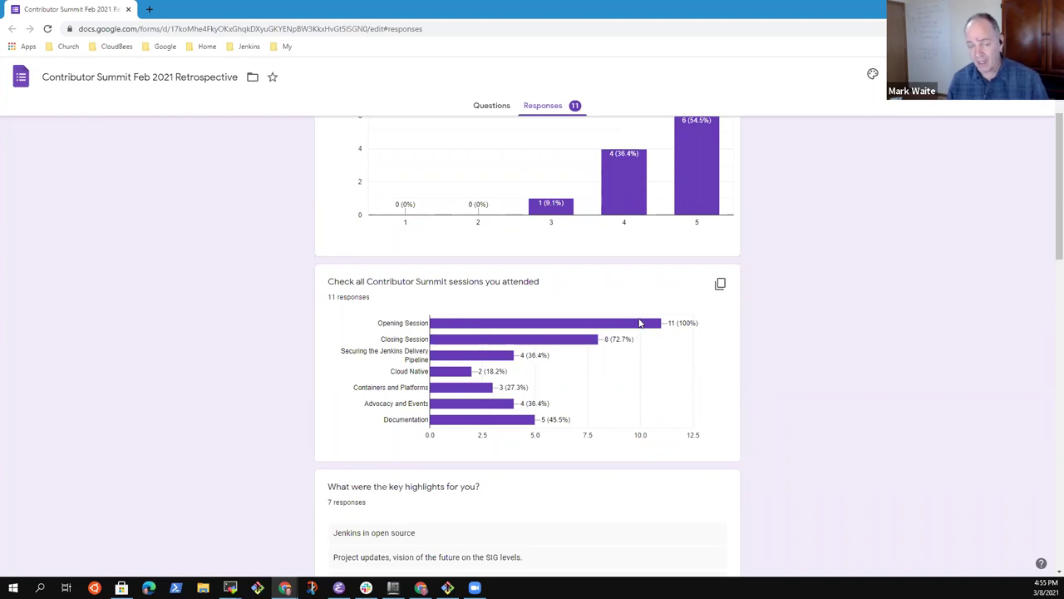
mouse_move(572, 340)
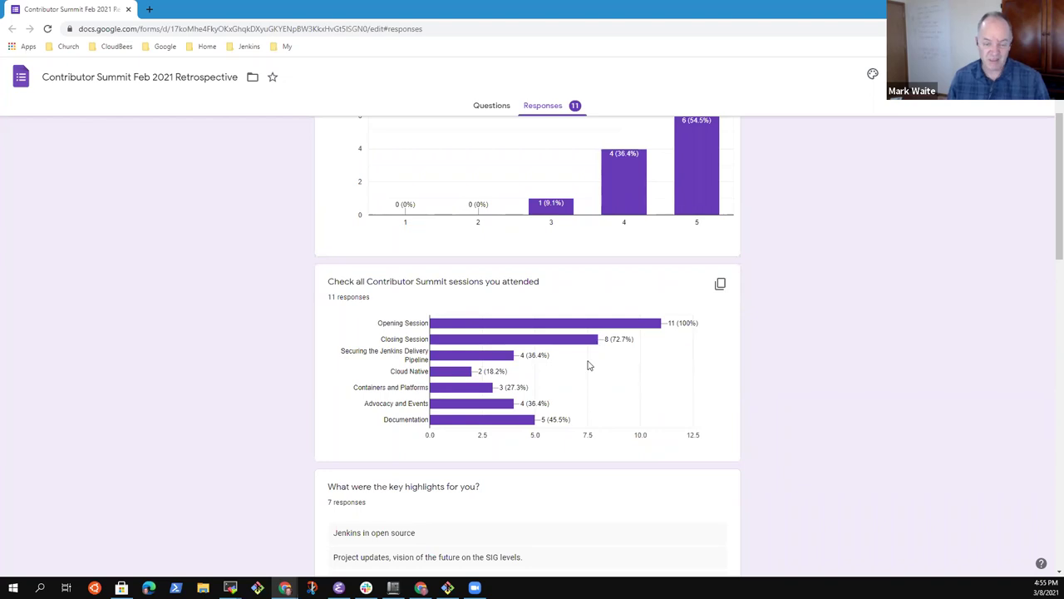
Step: Read the retrospective's key highlights and inspect the opening and track session slices of the most valuable session chart
scroll(491, 274, "down", 1)
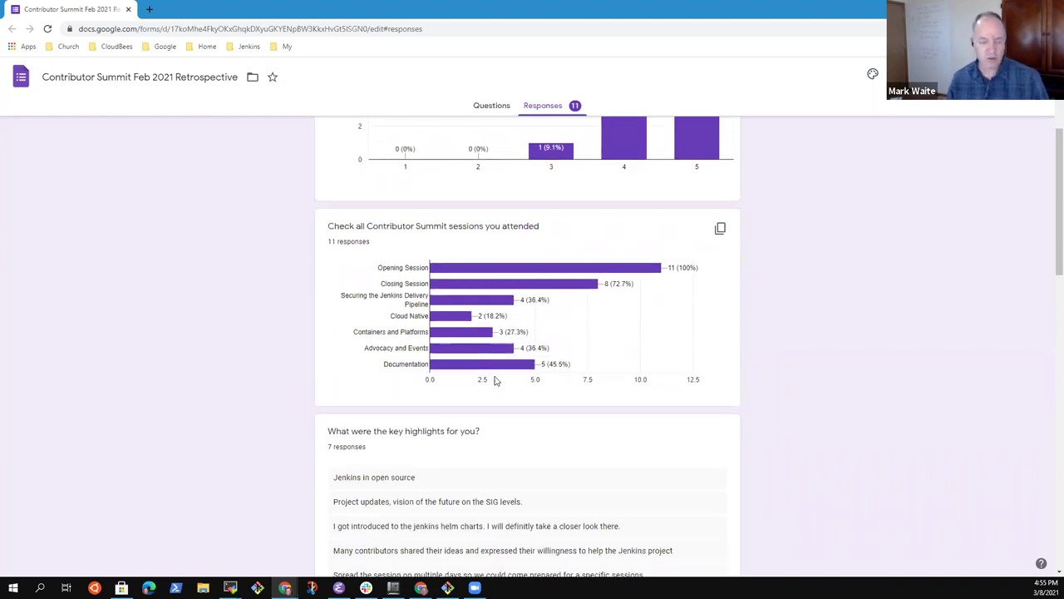
scroll(516, 374, "down", 3)
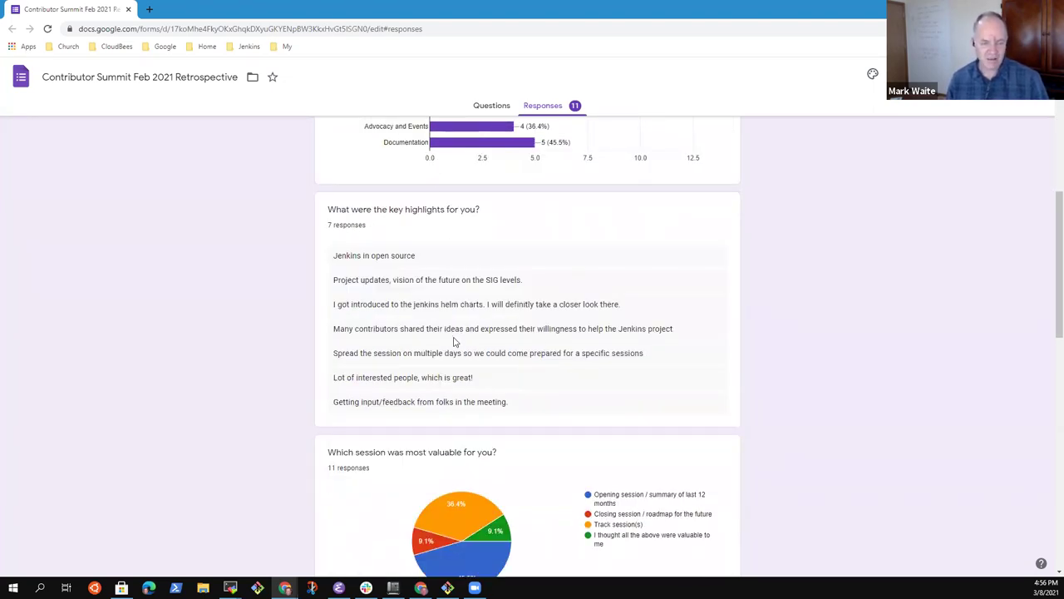
scroll(475, 334, "down", 3)
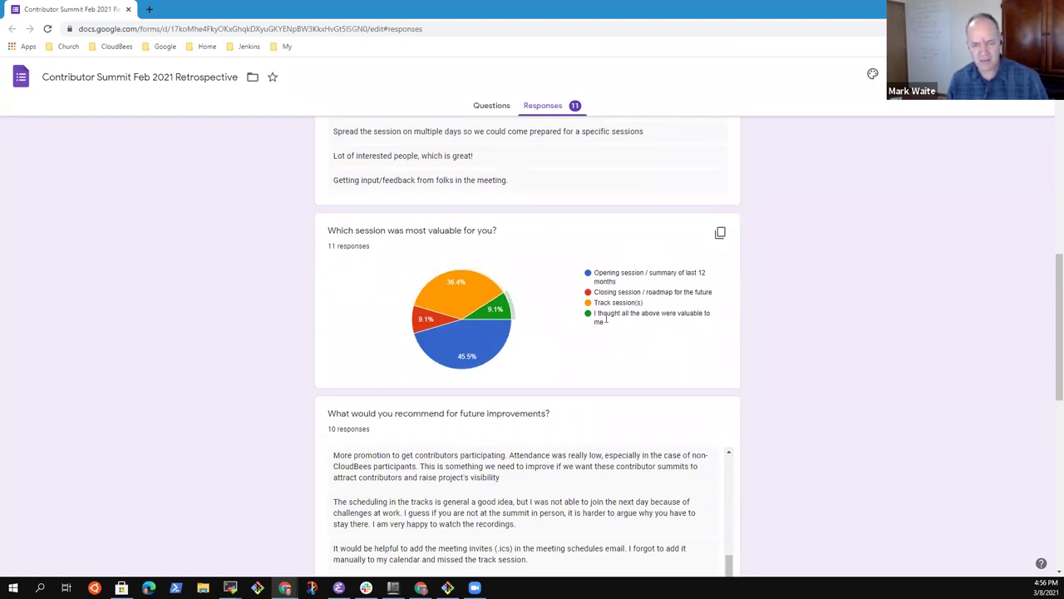
mouse_move(476, 349)
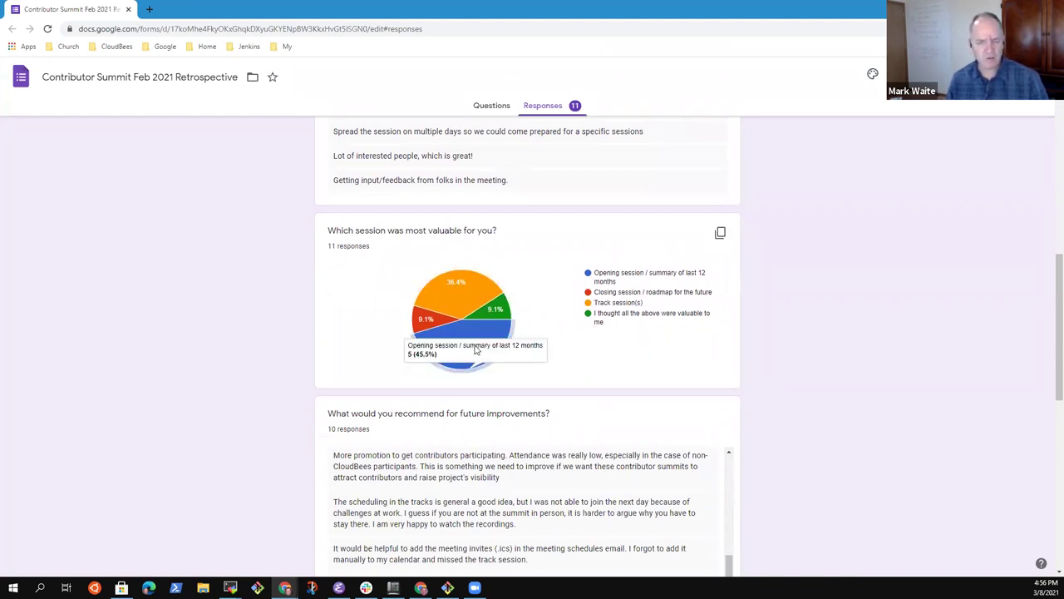
mouse_move(470, 291)
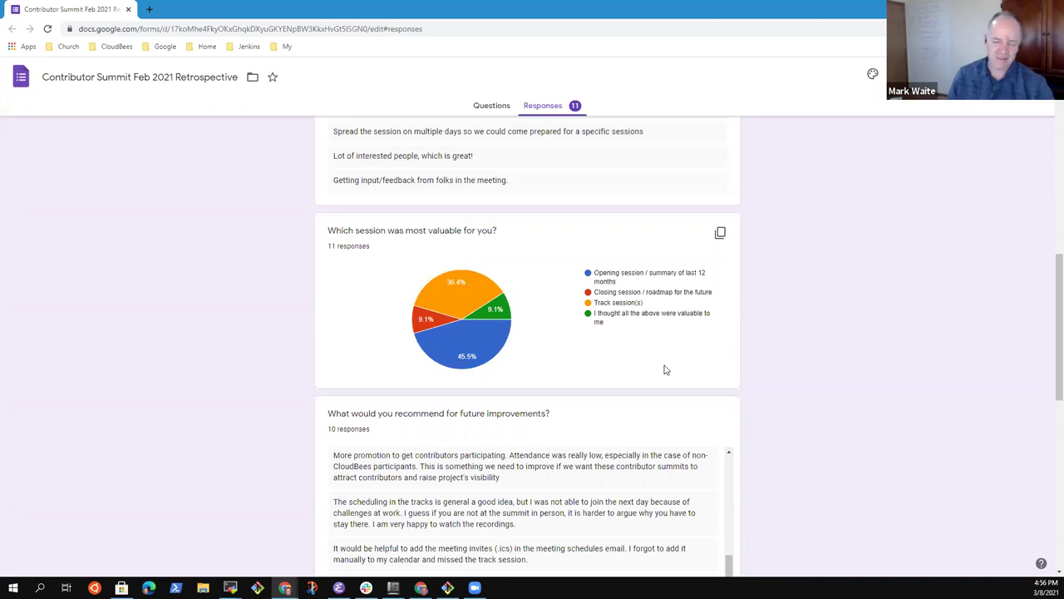
Step: Read the retrospective's recommended improvements, topics for the next summit and feedback to organizers
scroll(560, 390, "down", 2)
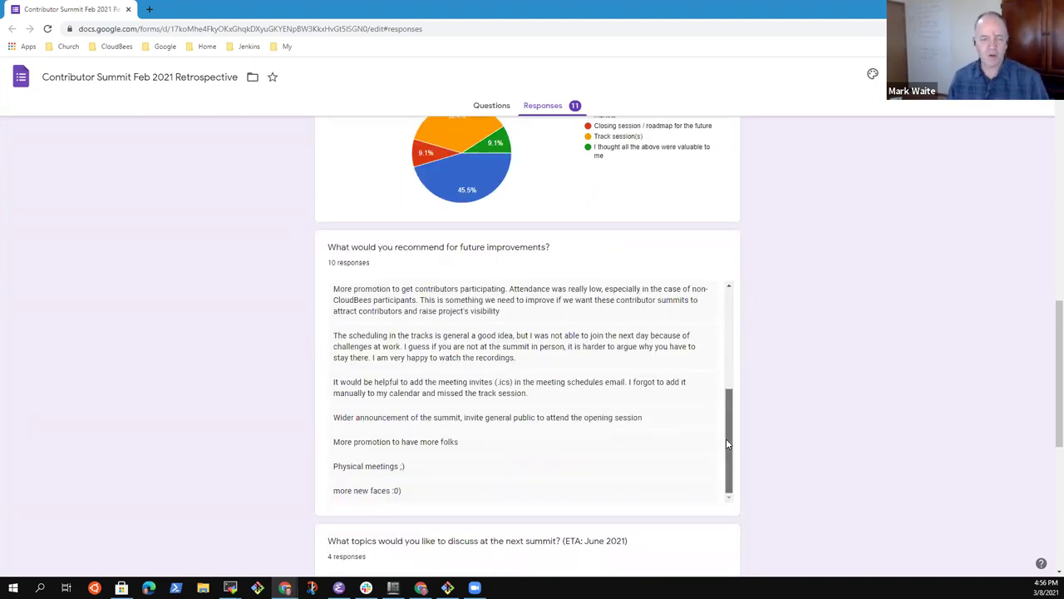
left_click_drag(726, 438, 732, 499)
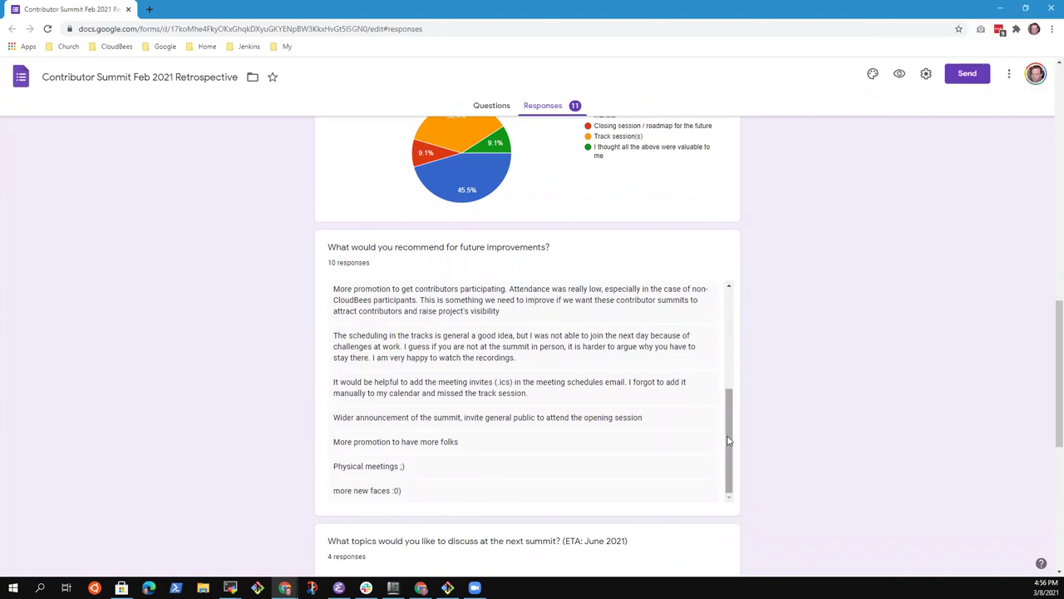
left_click_drag(729, 435, 740, 541)
scroll(872, 432, "down", 5)
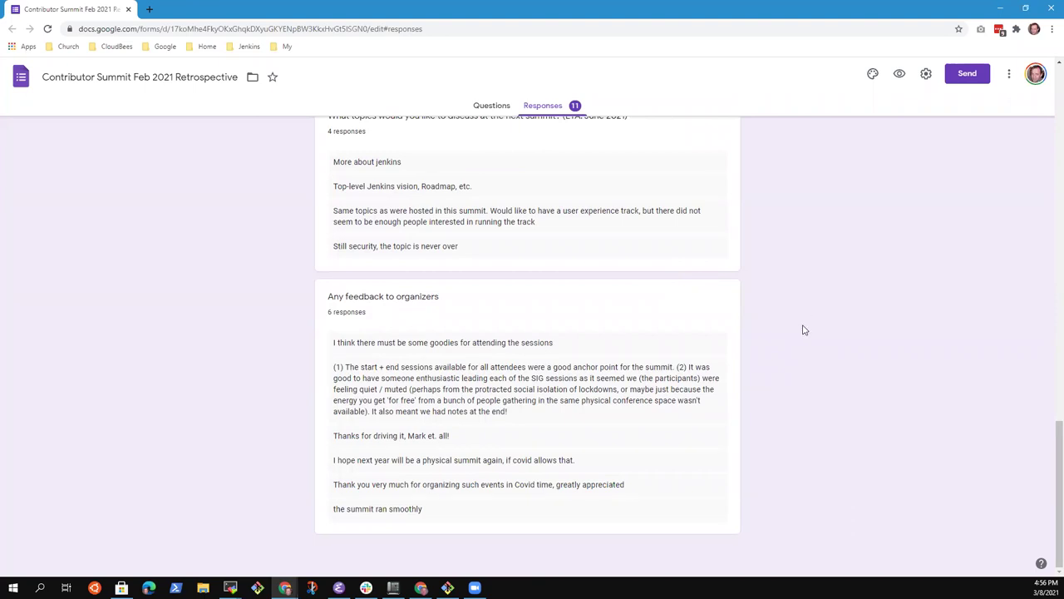
scroll(800, 328, "up", 2)
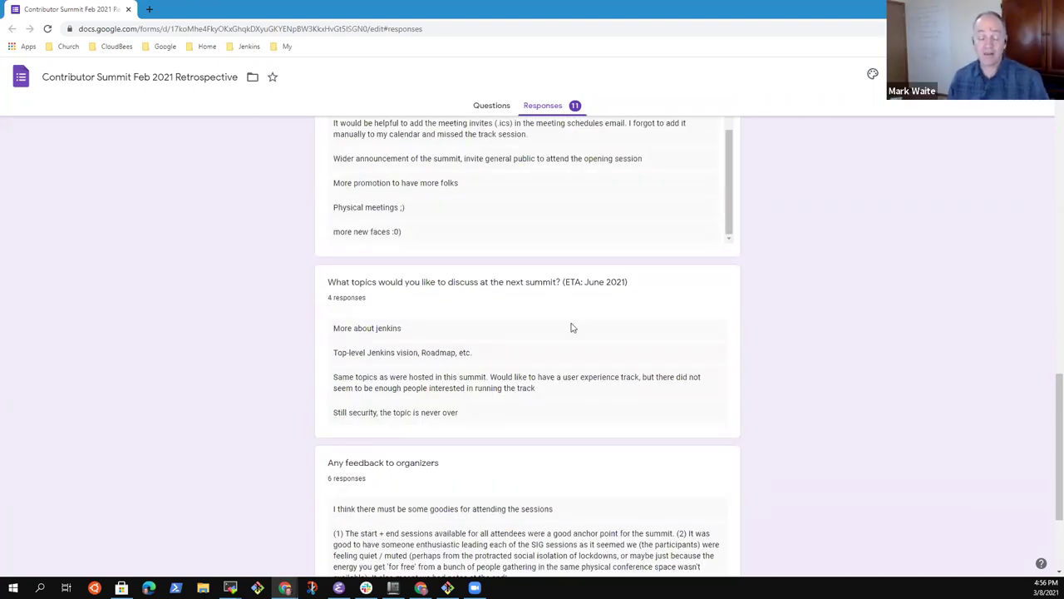